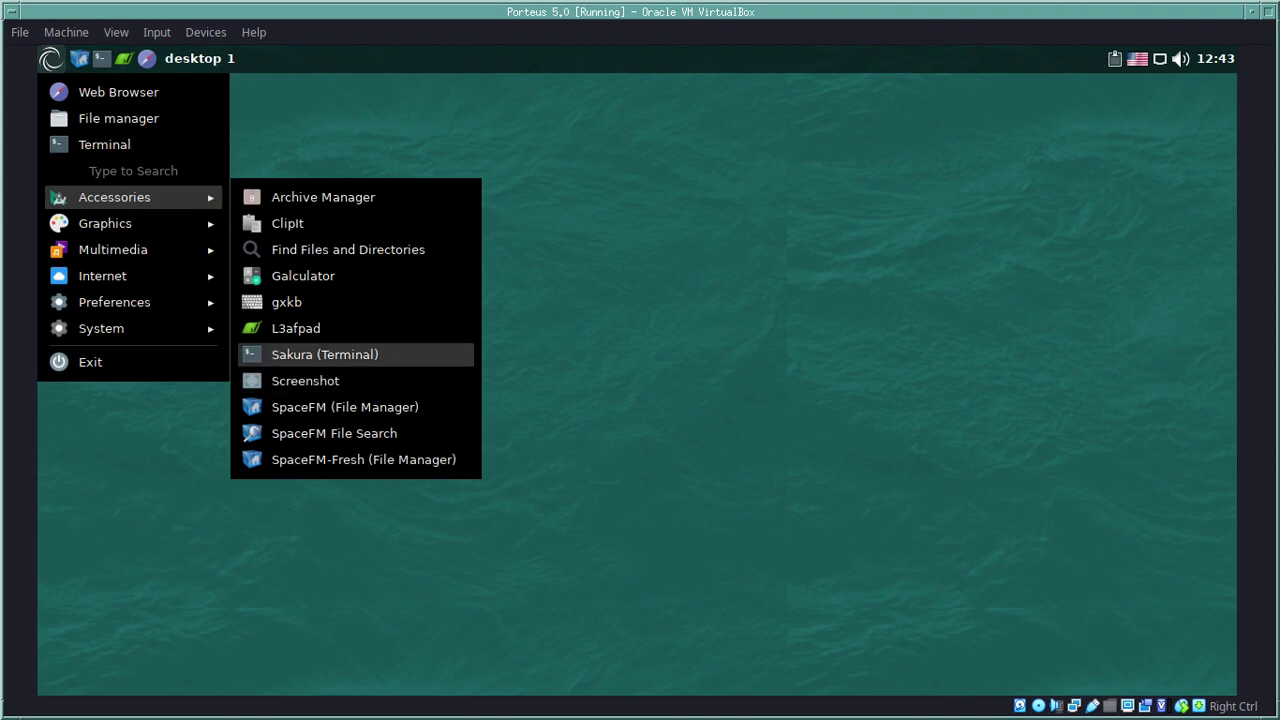
Step: Launch Sakura and run 'uname -a' to show full system information, widening the window
key("Return")
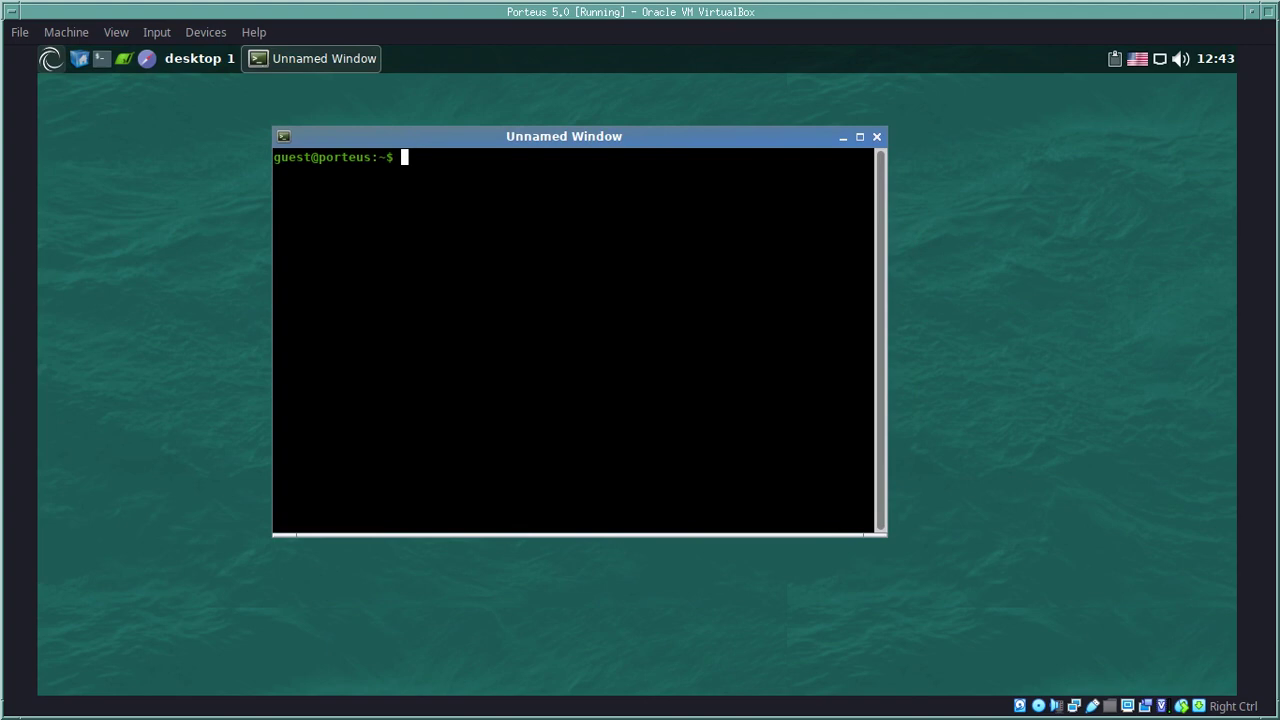
type("uname -a")
key("Return")
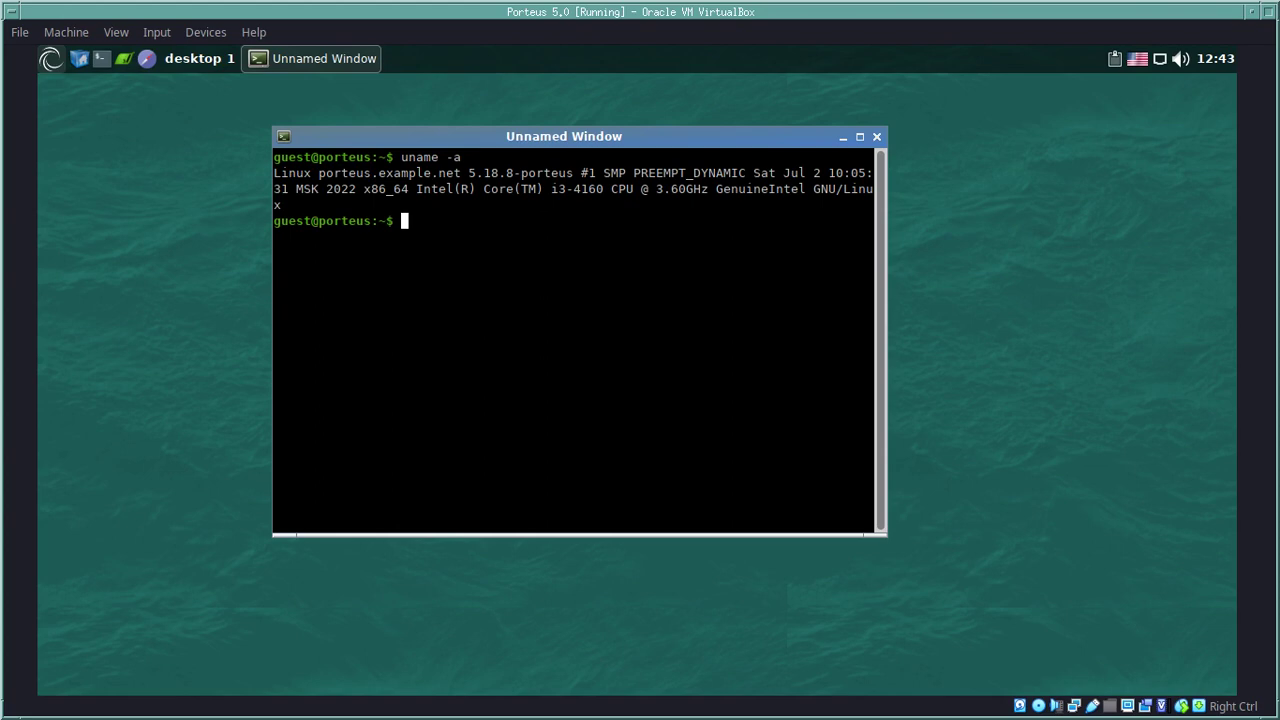
left_click_drag(887, 127, 1052, 124)
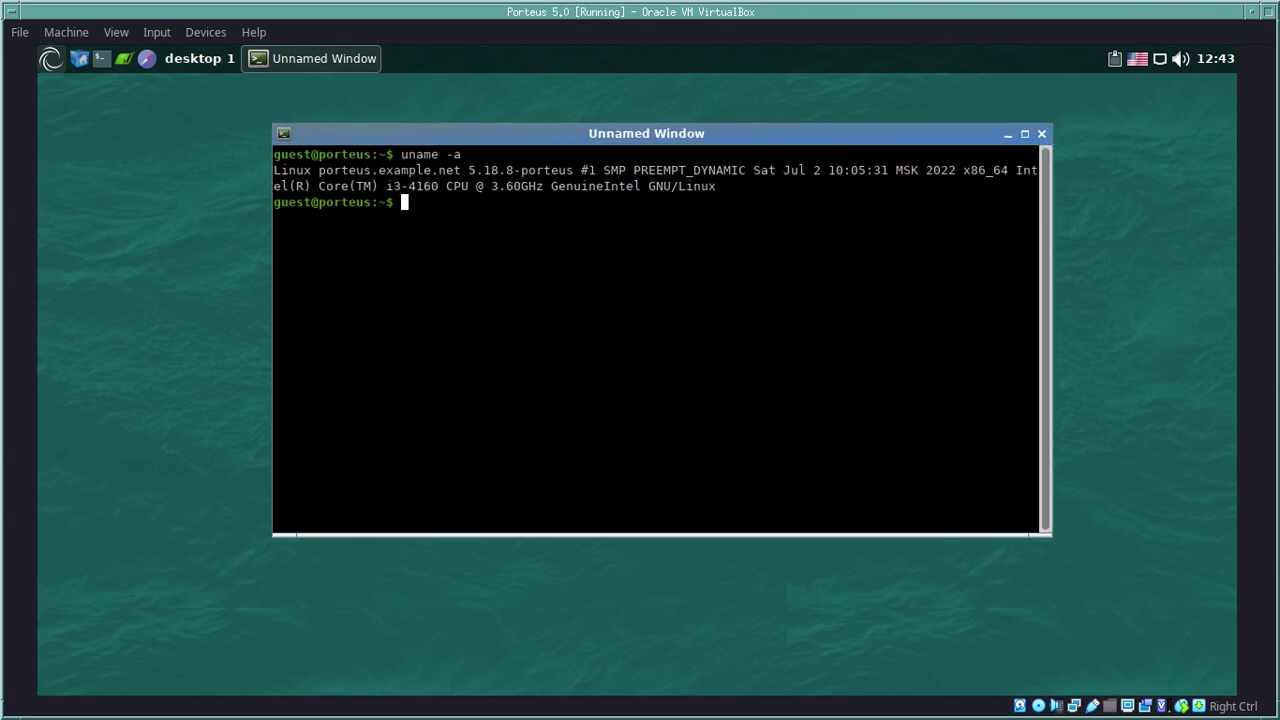
Step: Clear the screen and run 'uname -r' to show kernel release 5.18.8-porteus
type("clear")
key("Return")
key("Up")
key("Up")
key("BackSpace")
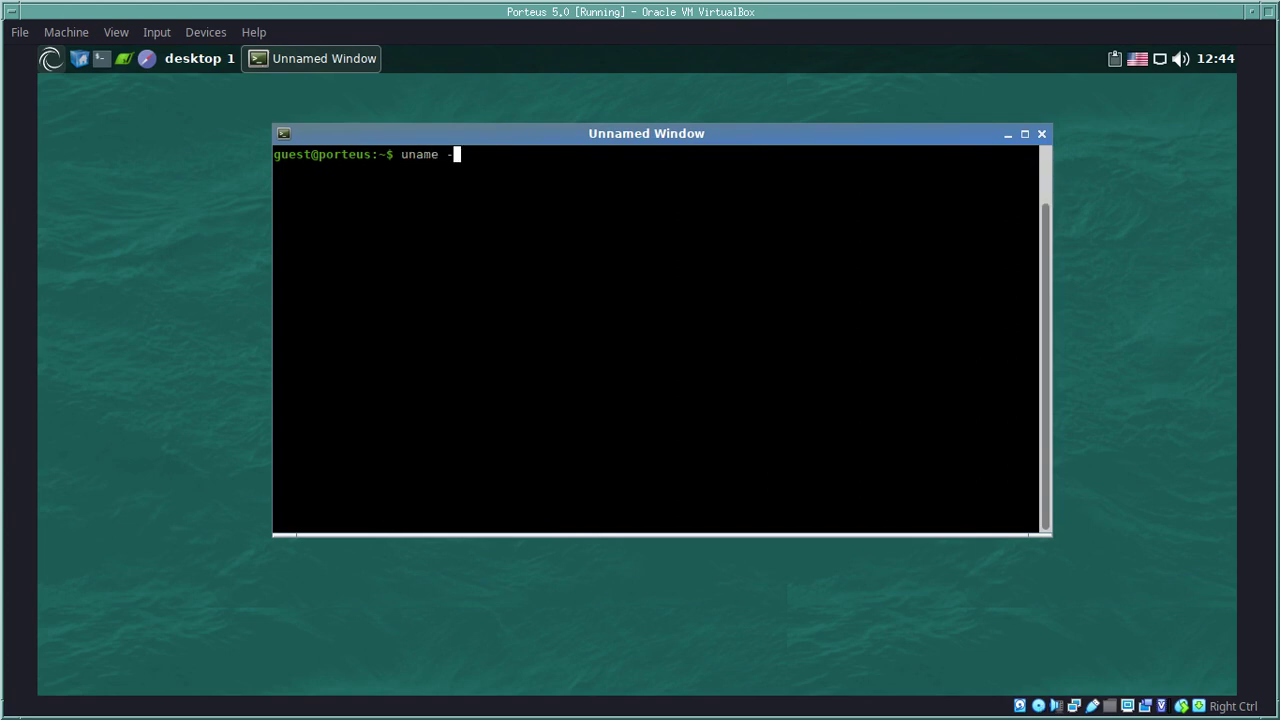
type("r")
key("Return")
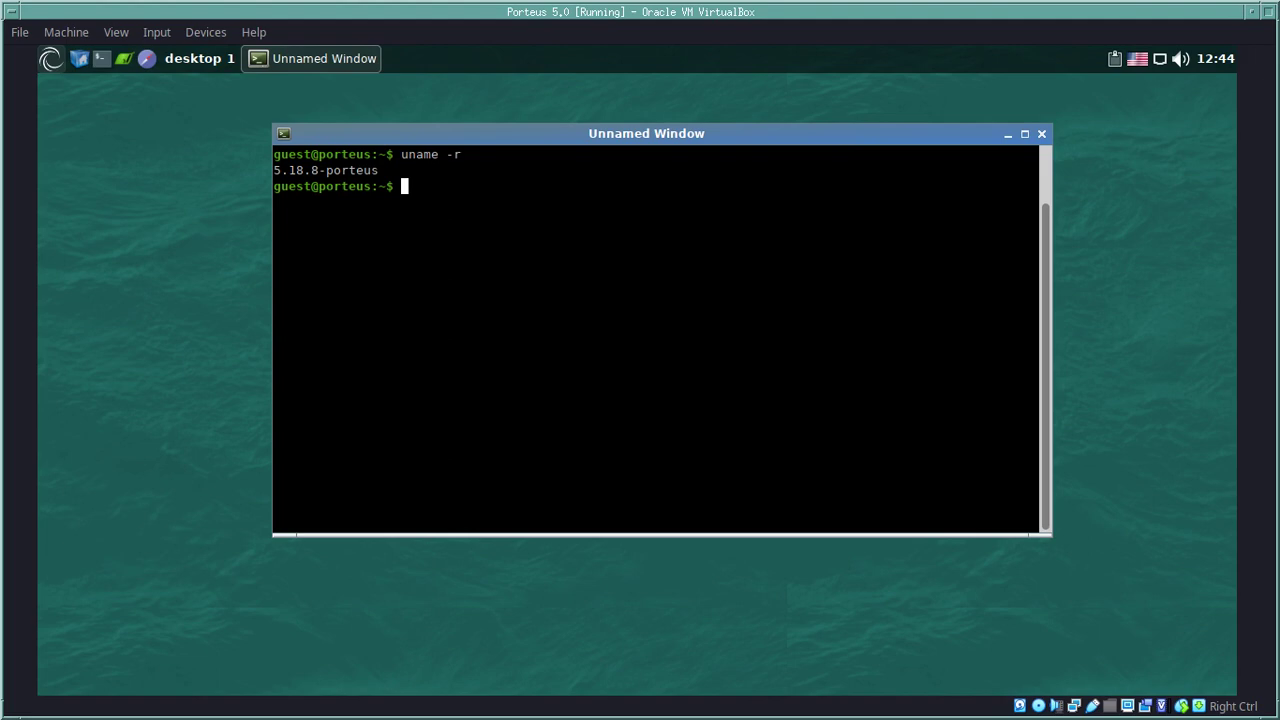
Step: Clear the terminal again, then run 'exit' to close Sakura
key("Up")
key("BackSpace")
type("clear")
key("Return")
type("clear")
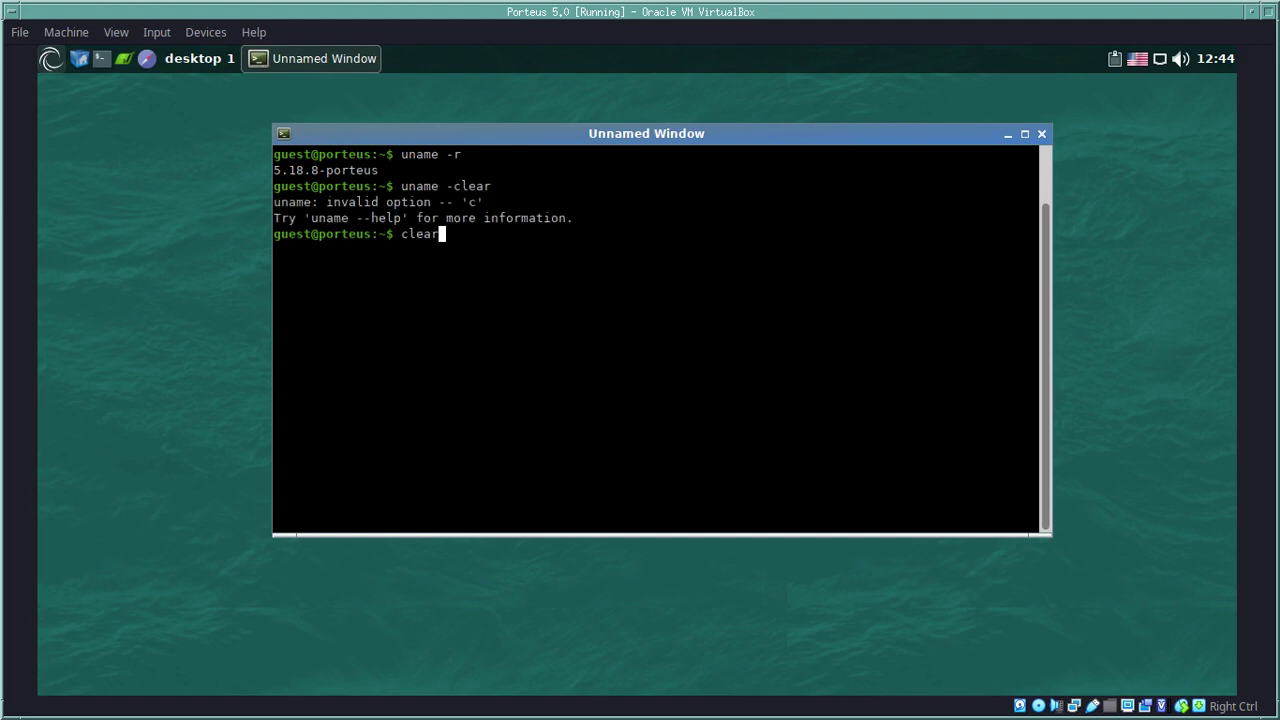
key("Return")
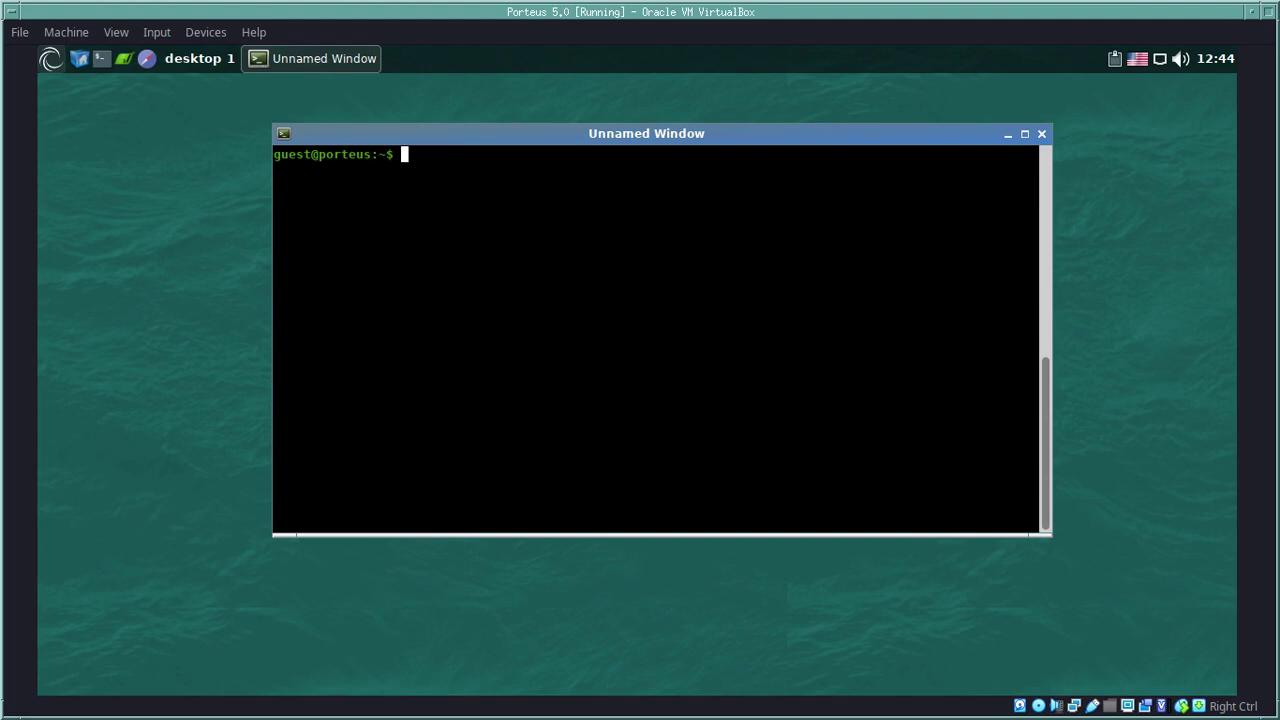
type("exit")
key("Return")
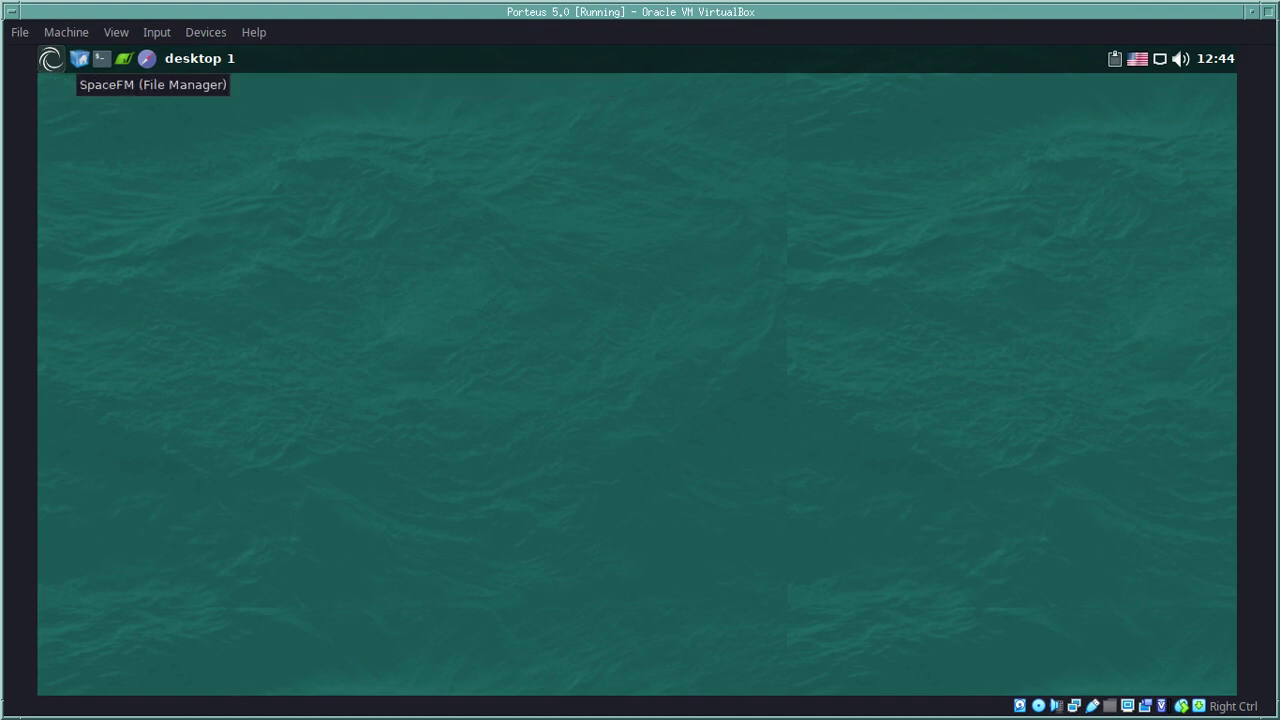
Step: Open SpaceFM on the home folder and check its About dialog showing version 1.0.6+alpha
left_click(79, 58)
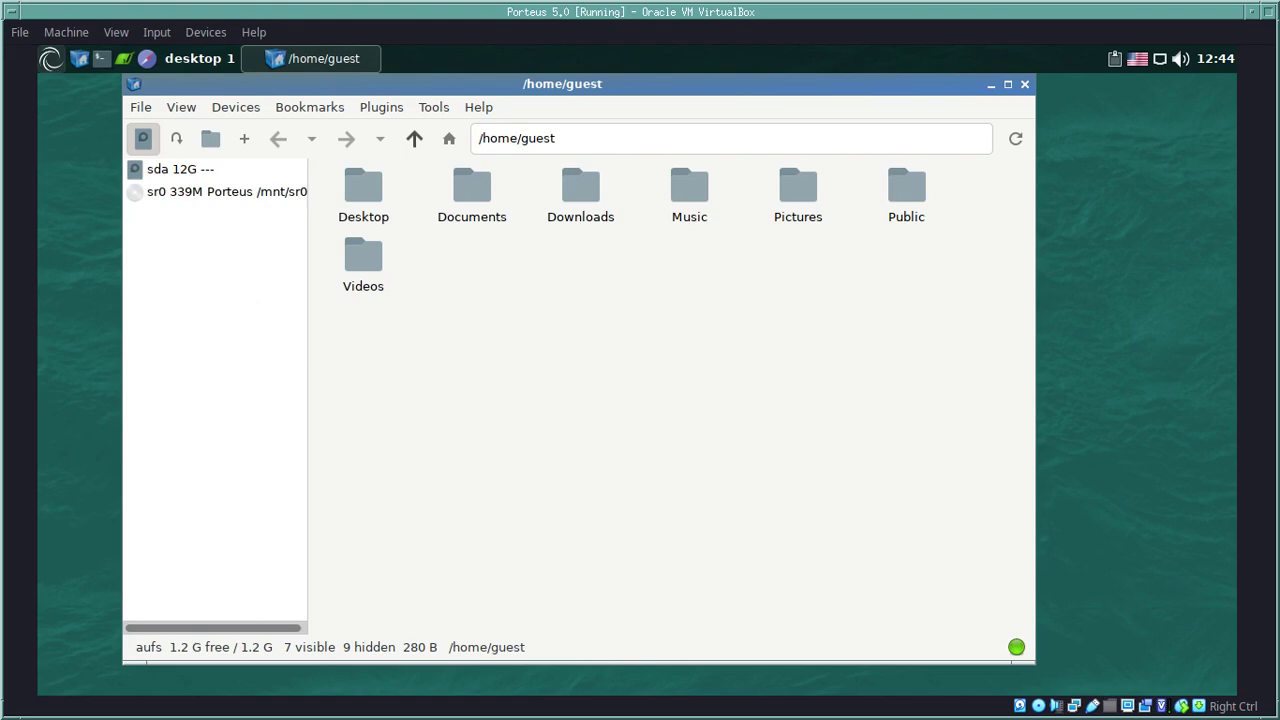
key("alt+h")
key("Down")
key("Down")
key("Down")
key("Down")
key("Down")
key("Down")
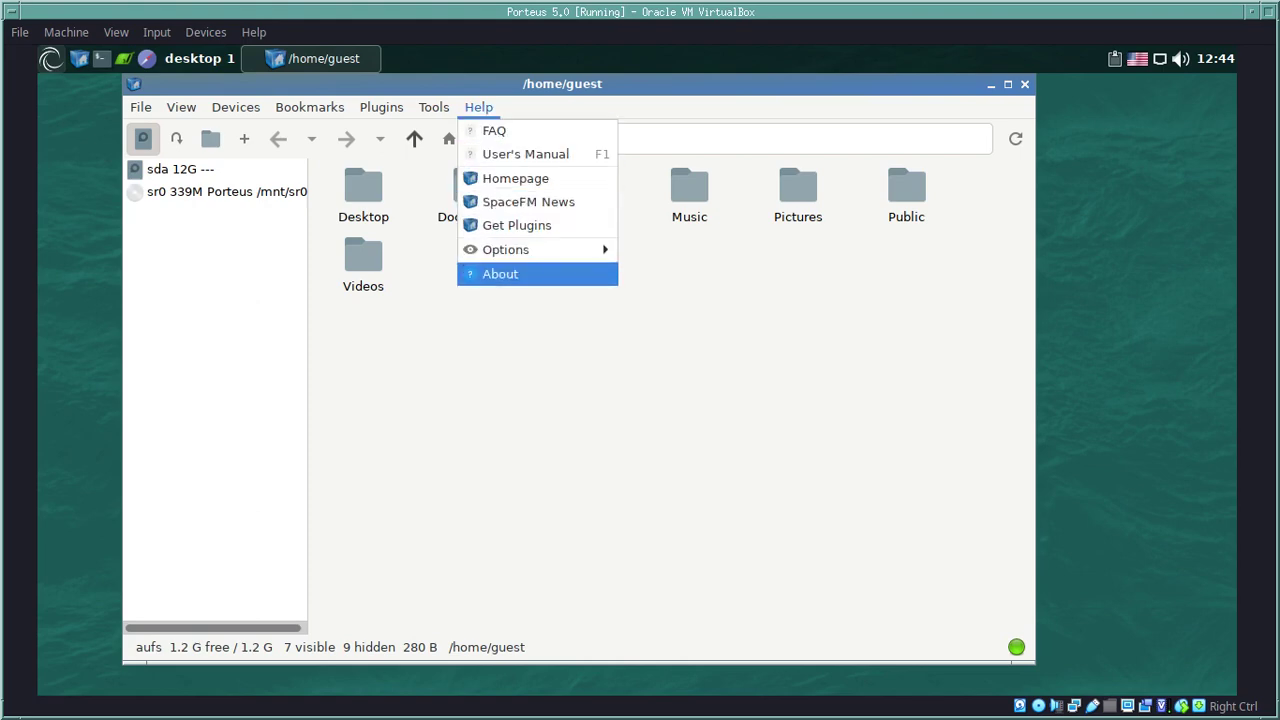
key("Return")
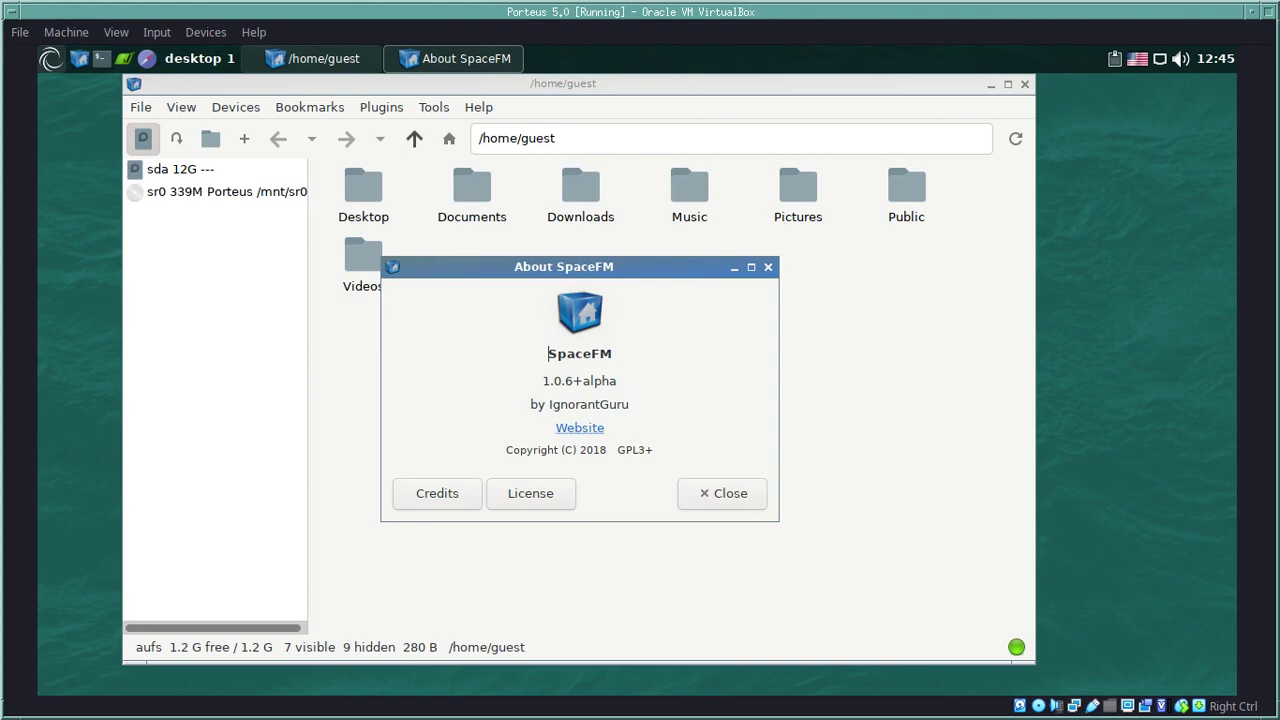
key("shift+End")
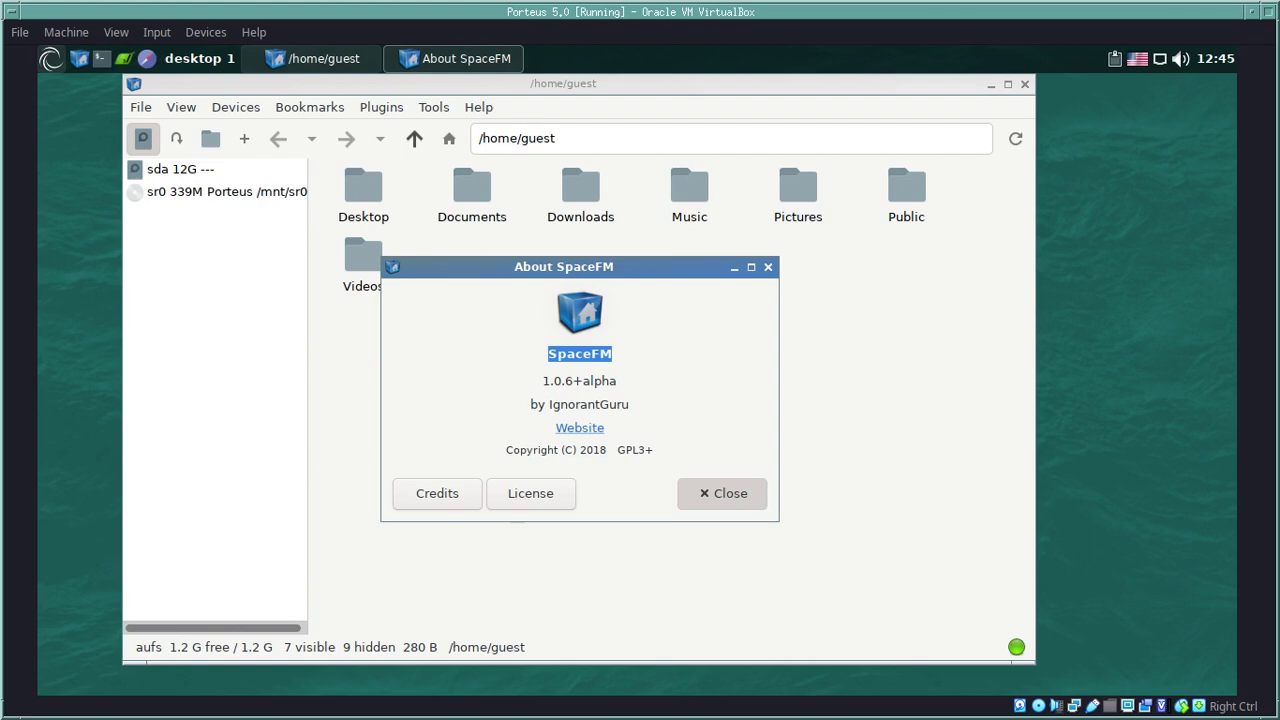
left_click(722, 493)
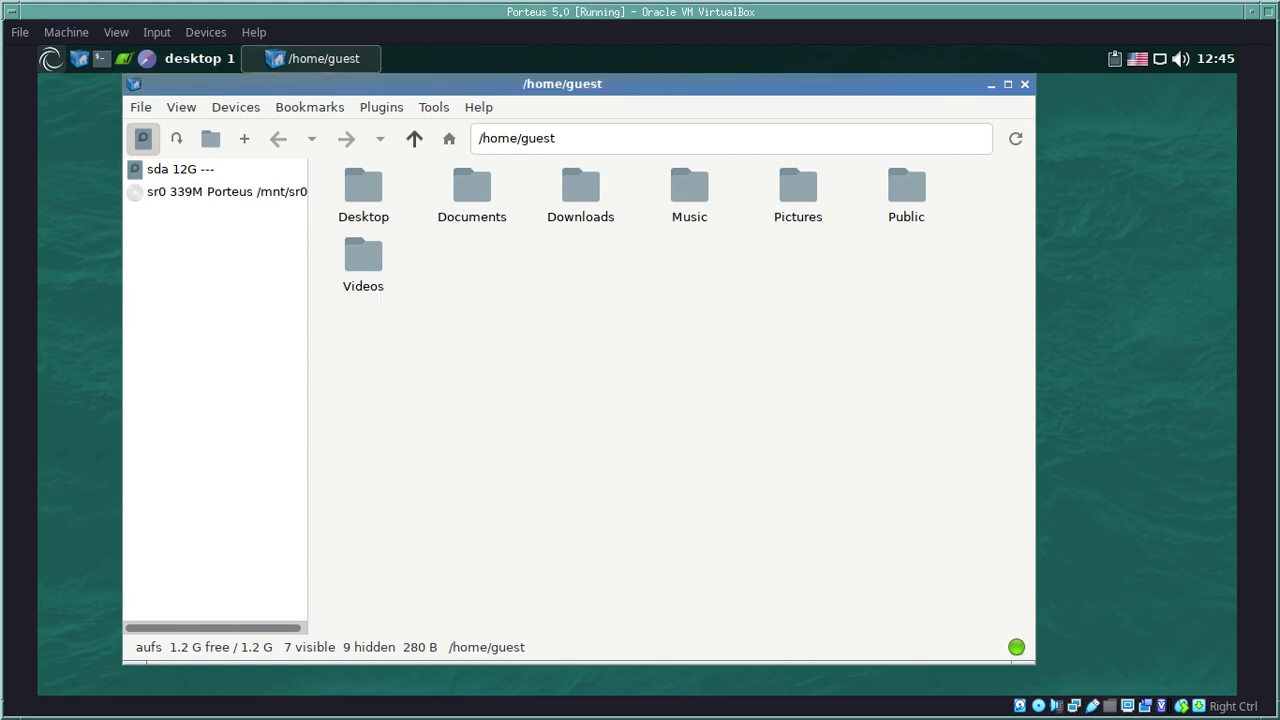
left_click(181, 107)
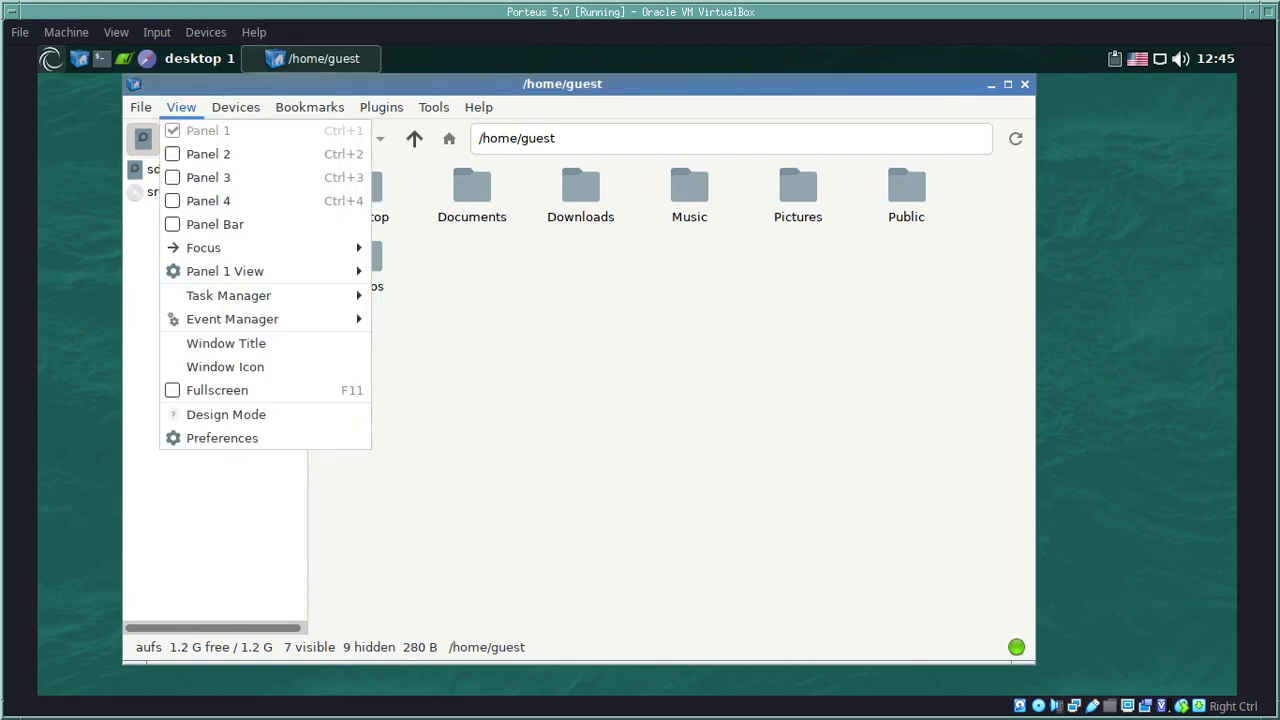
left_click(200, 438)
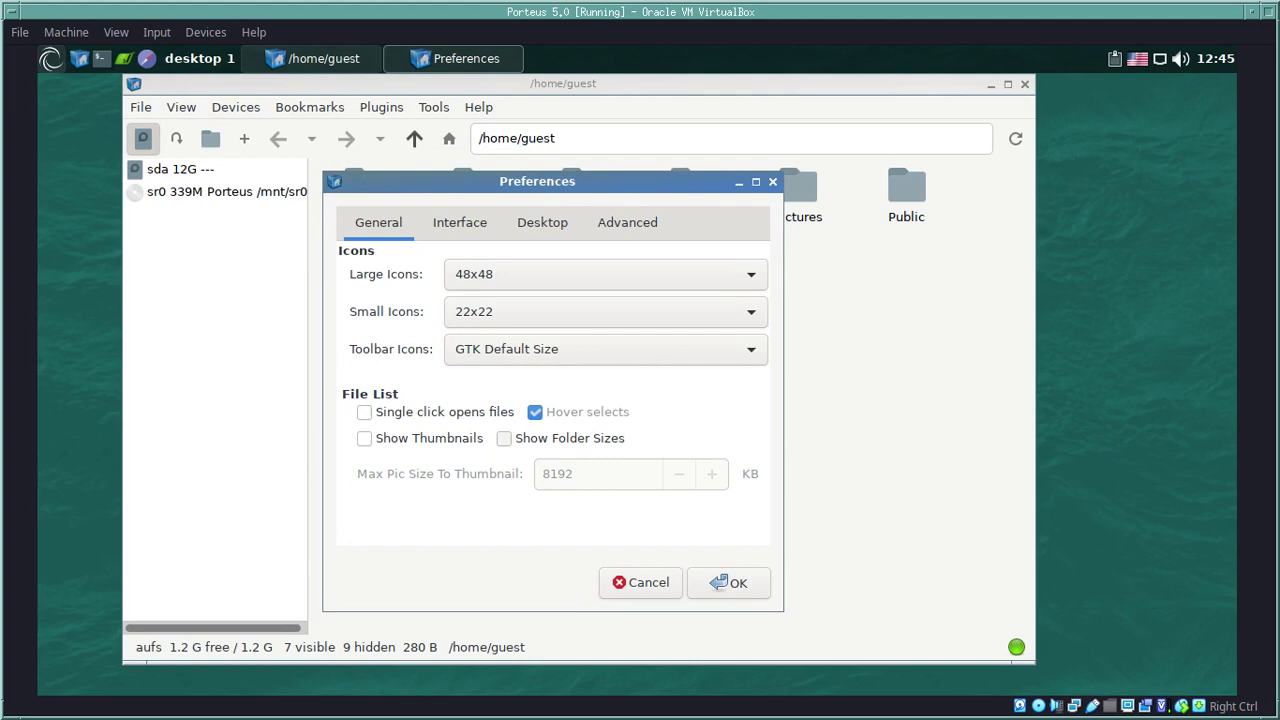
left_click(459, 222)
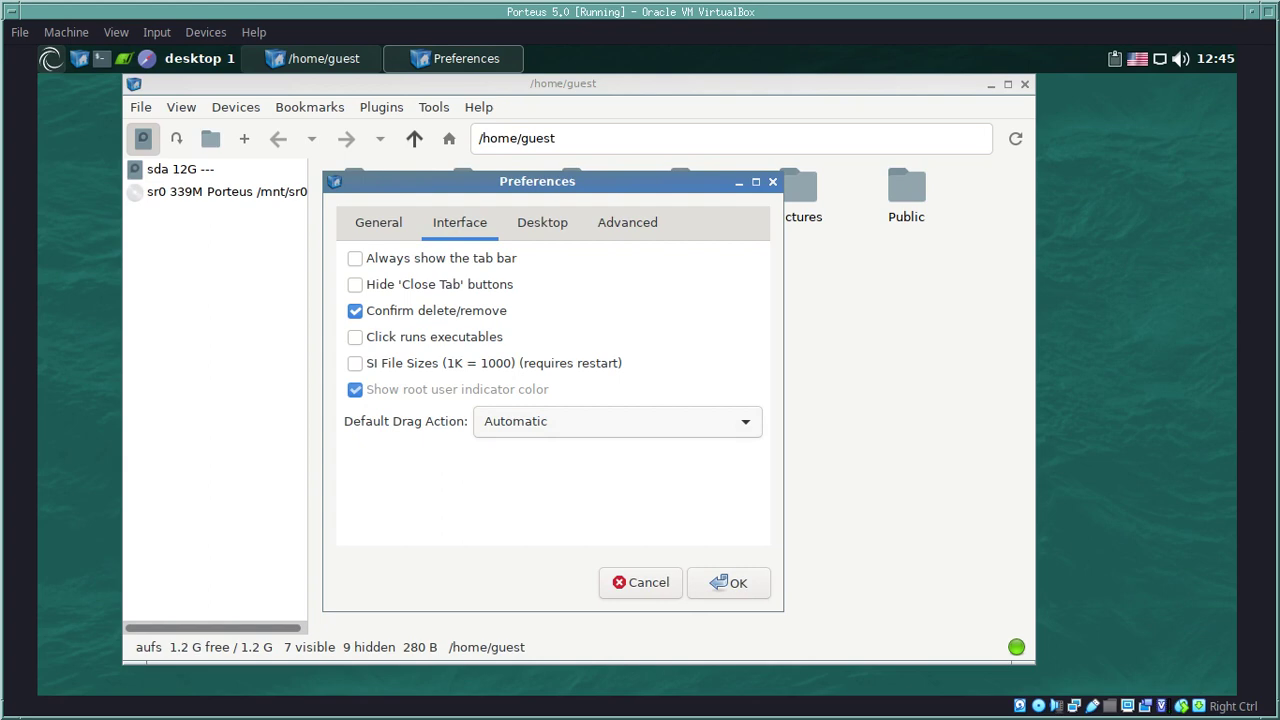
left_click(542, 222)
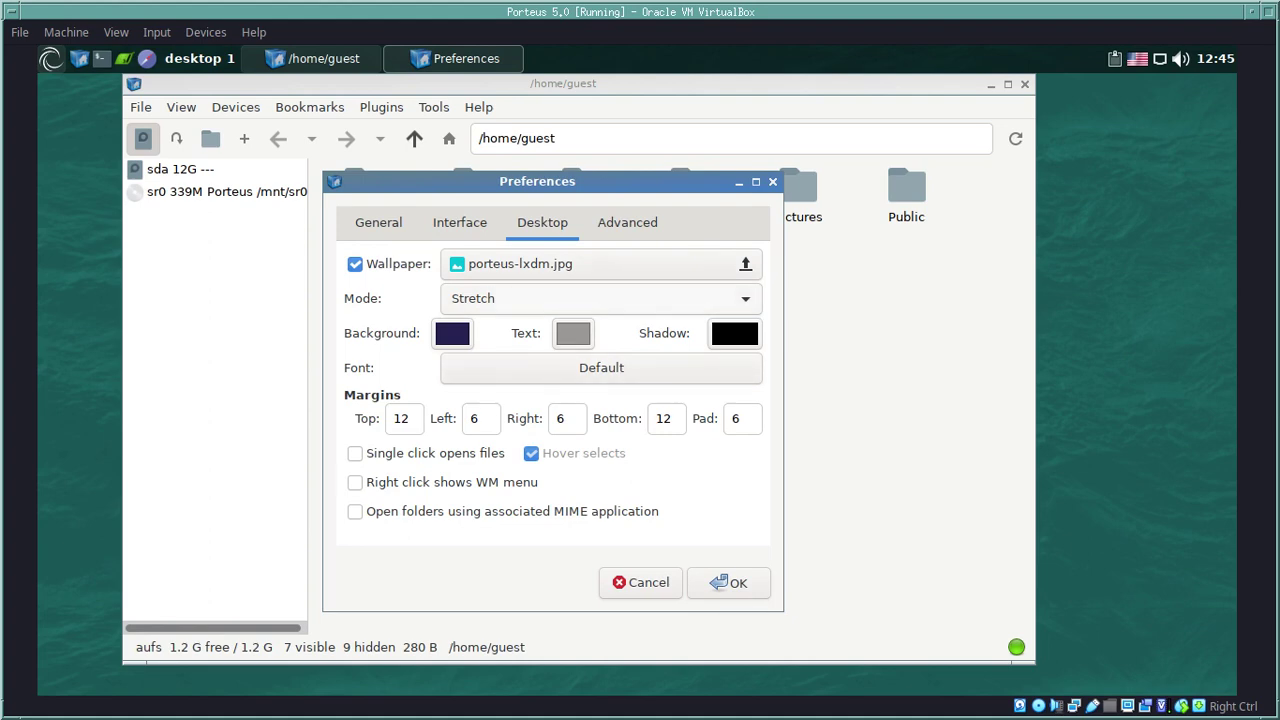
left_click(627, 222)
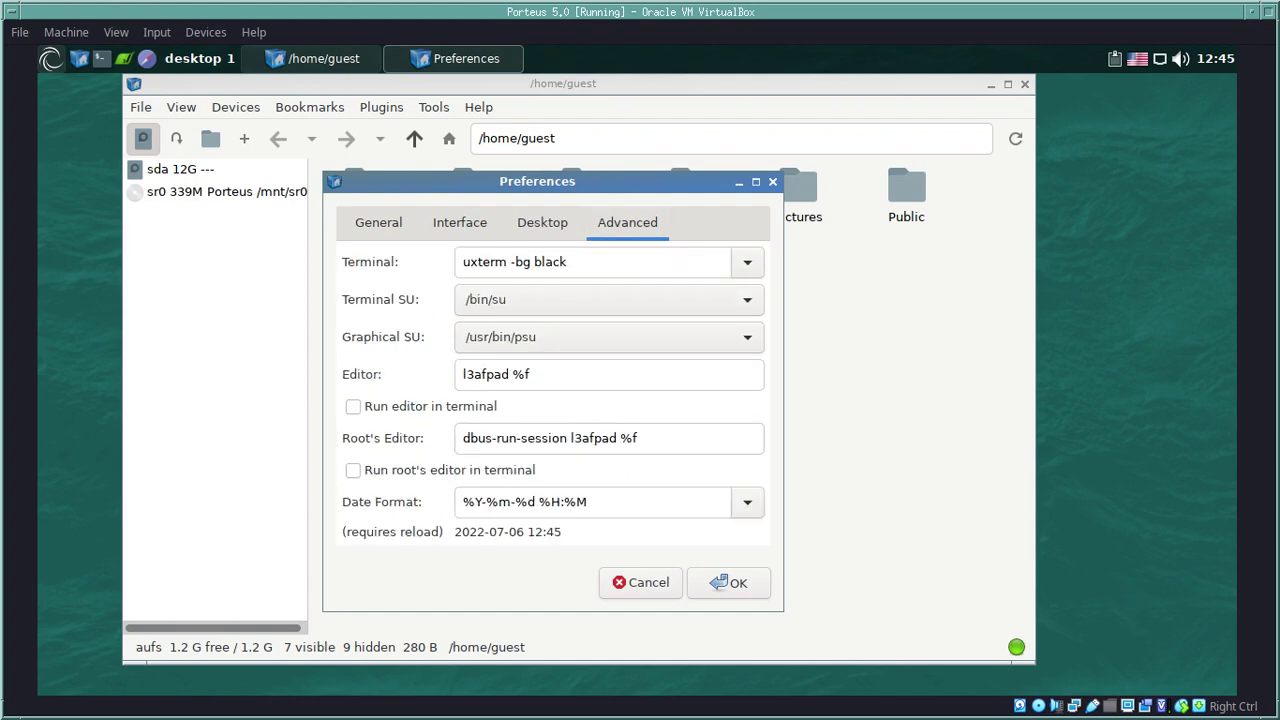
double_click(484, 261)
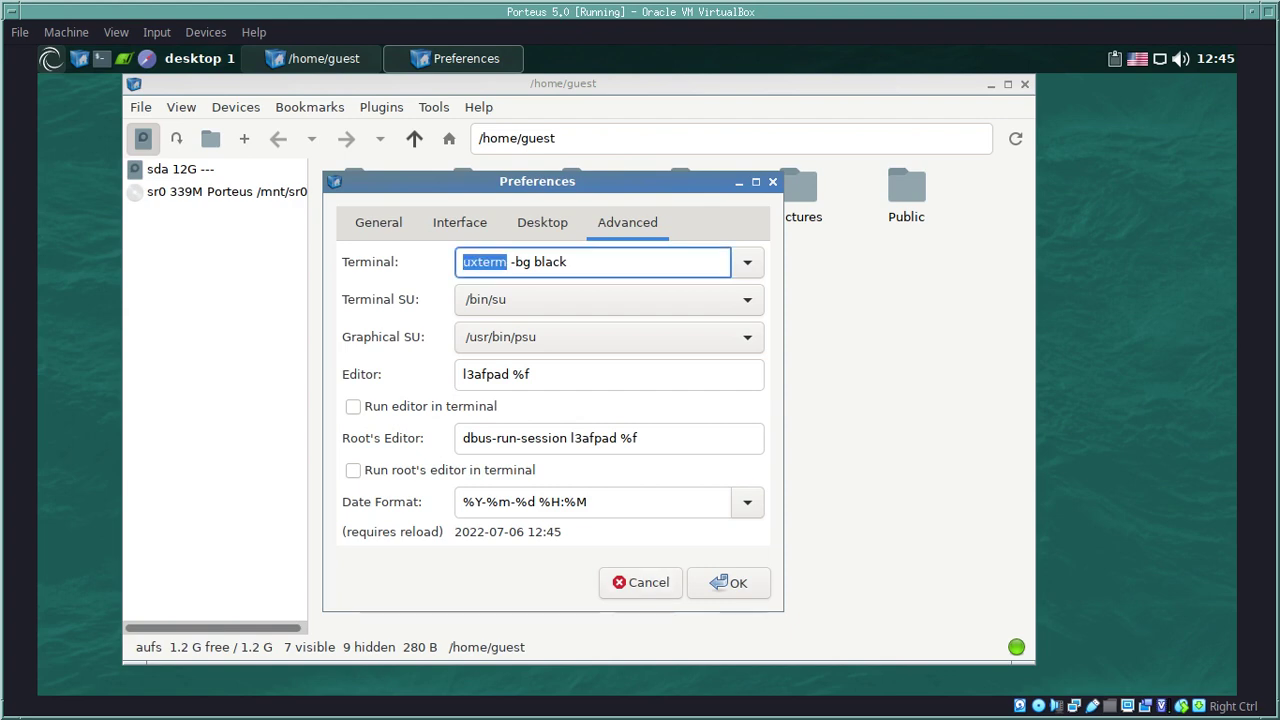
left_click(608, 438)
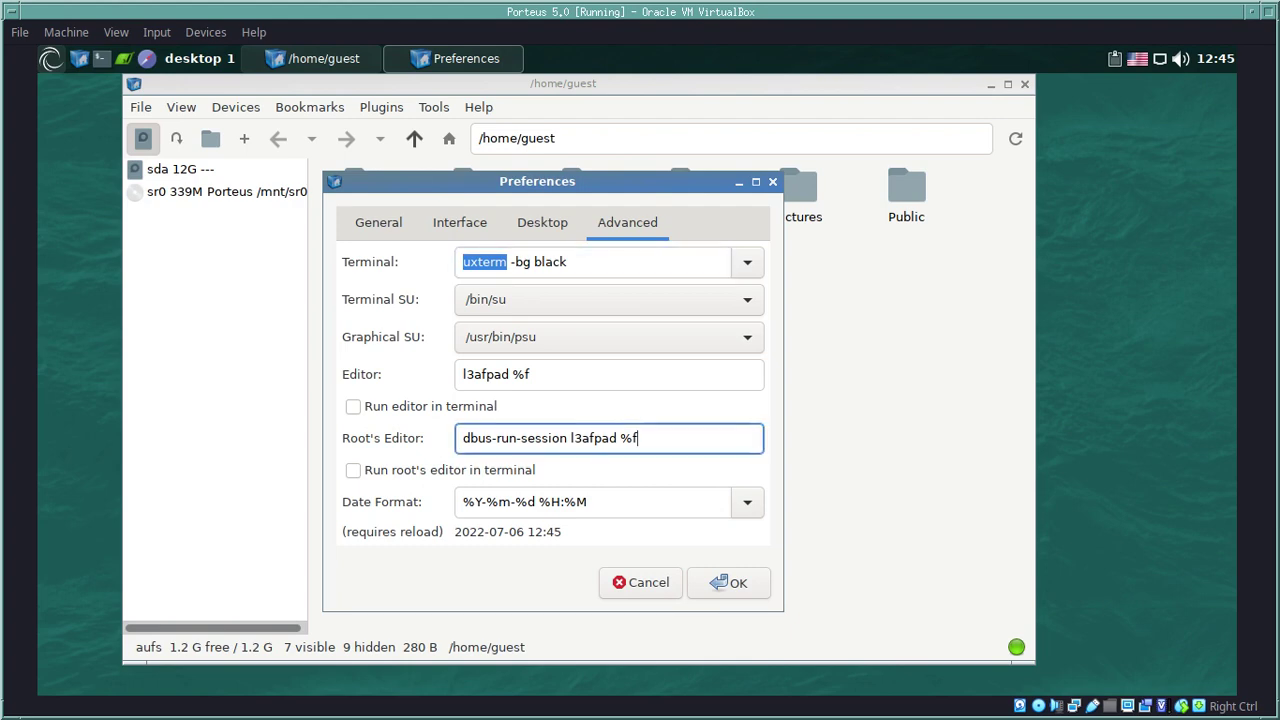
left_click_drag(640, 438, 476, 438)
left_click(700, 438)
left_click(641, 582)
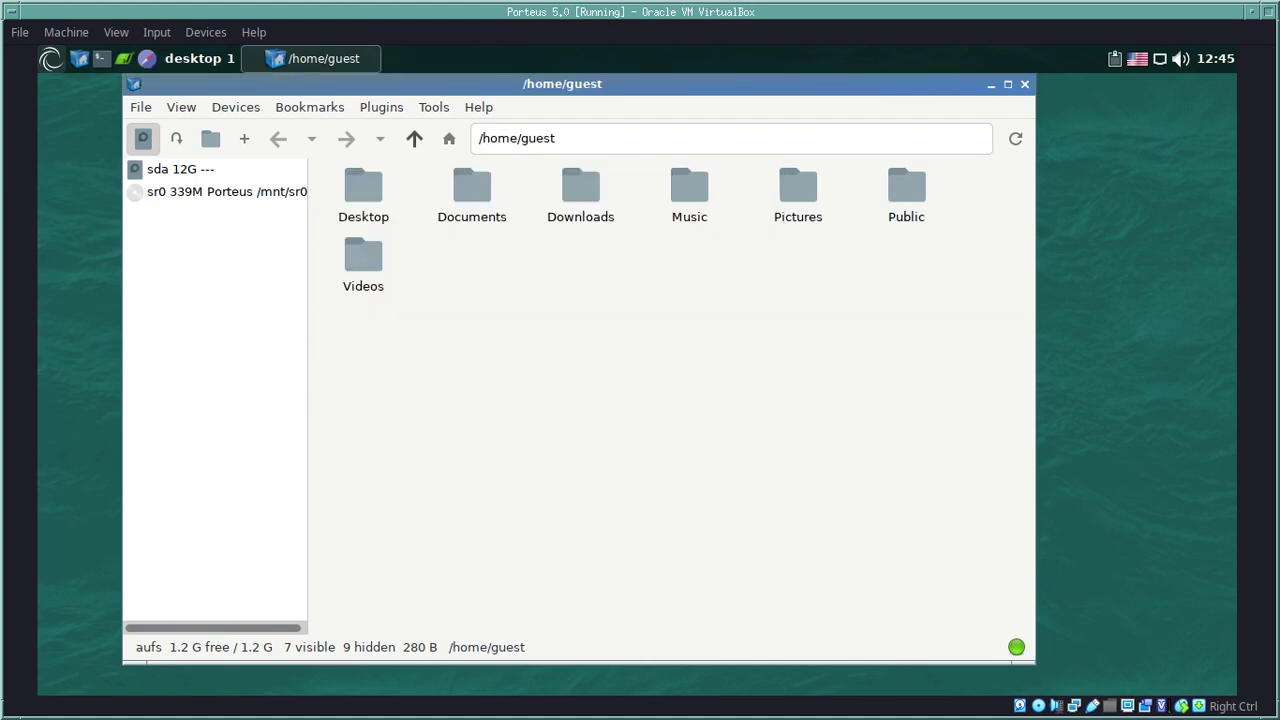
Step: Browse SpaceFM's View menu, including task and event manager options, then close it
key("alt+v")
key("Down")
key("Down")
key("Down")
key("Down")
key("Down")
key("Down")
key("Down")
key("Down")
key("Down")
key("Down")
key("Down")
key("Up")
key("Up")
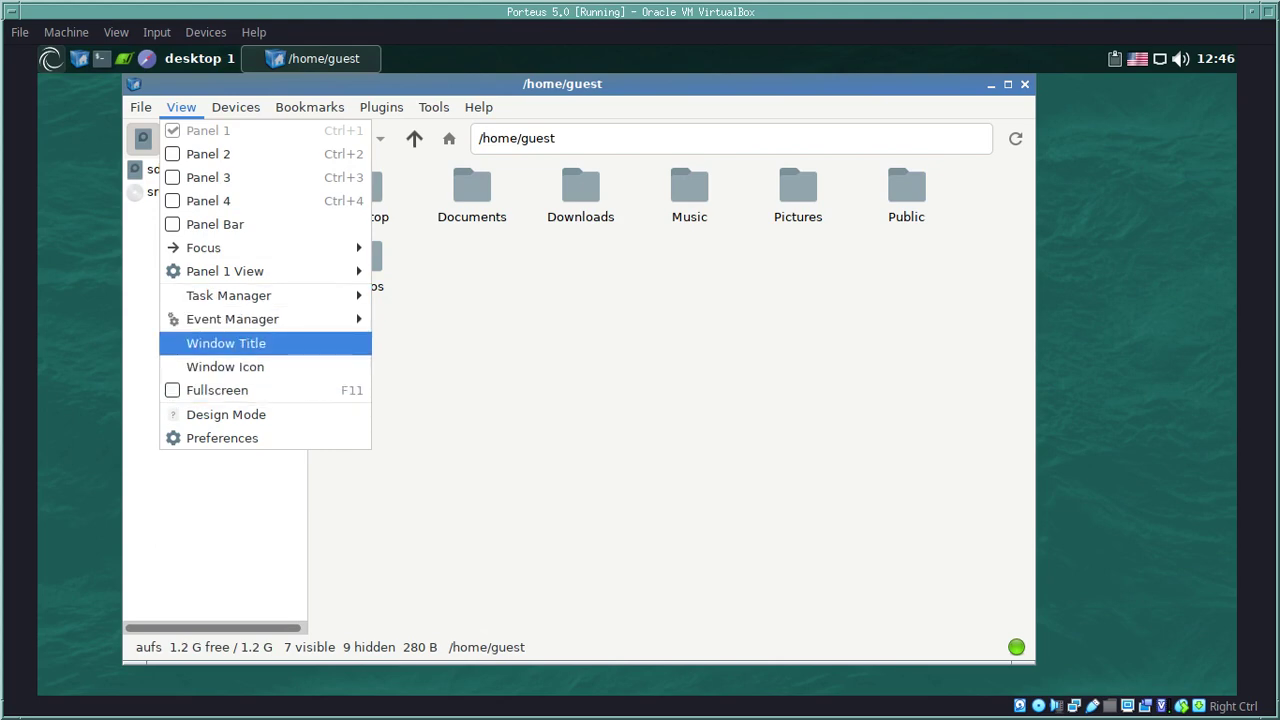
key("Up")
key("Up")
key("Down")
key("Up")
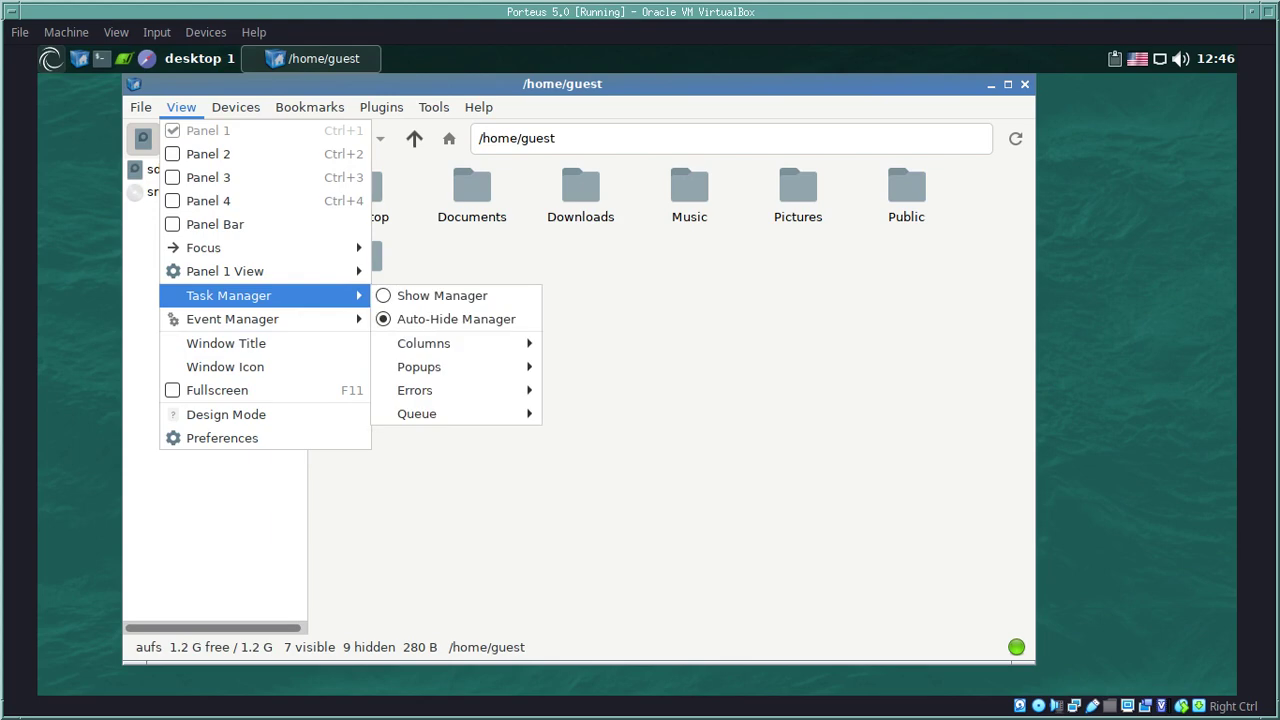
key("Down")
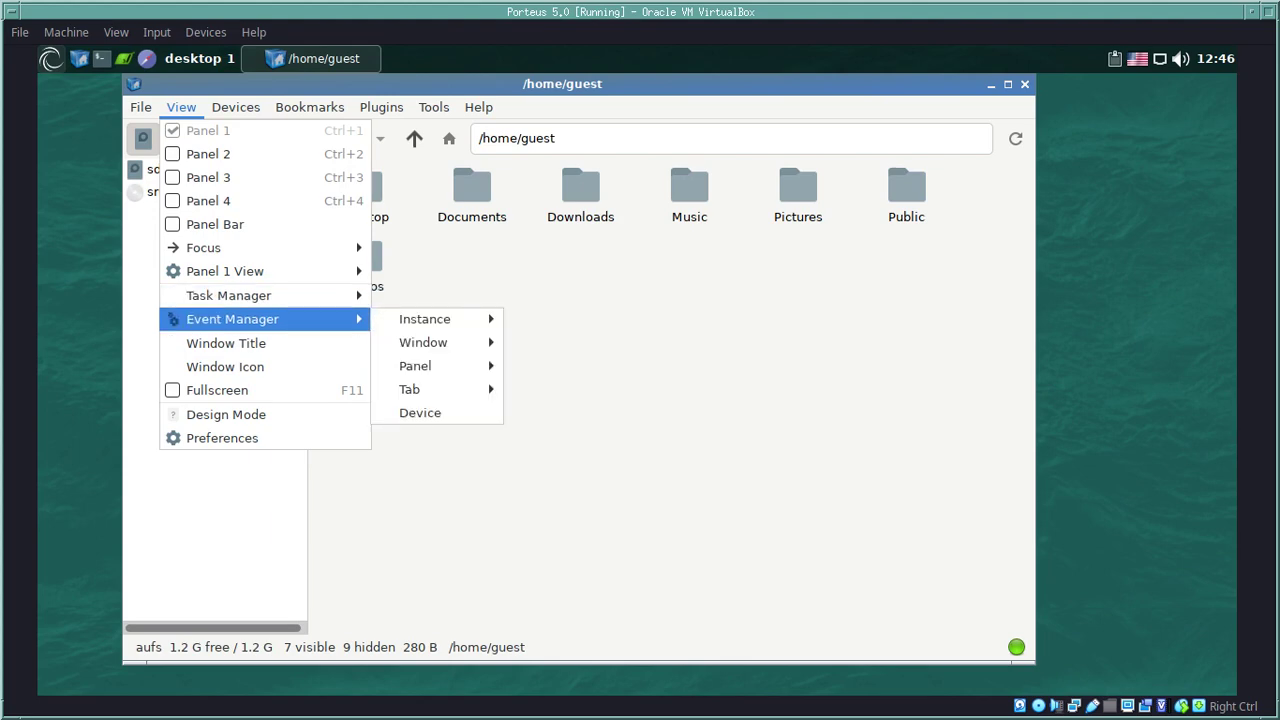
key("Down")
key("Escape")
Step: Enable Hidden Files from the file-area context menu to reveal .cache, .config and .bashrc
key("Menu")
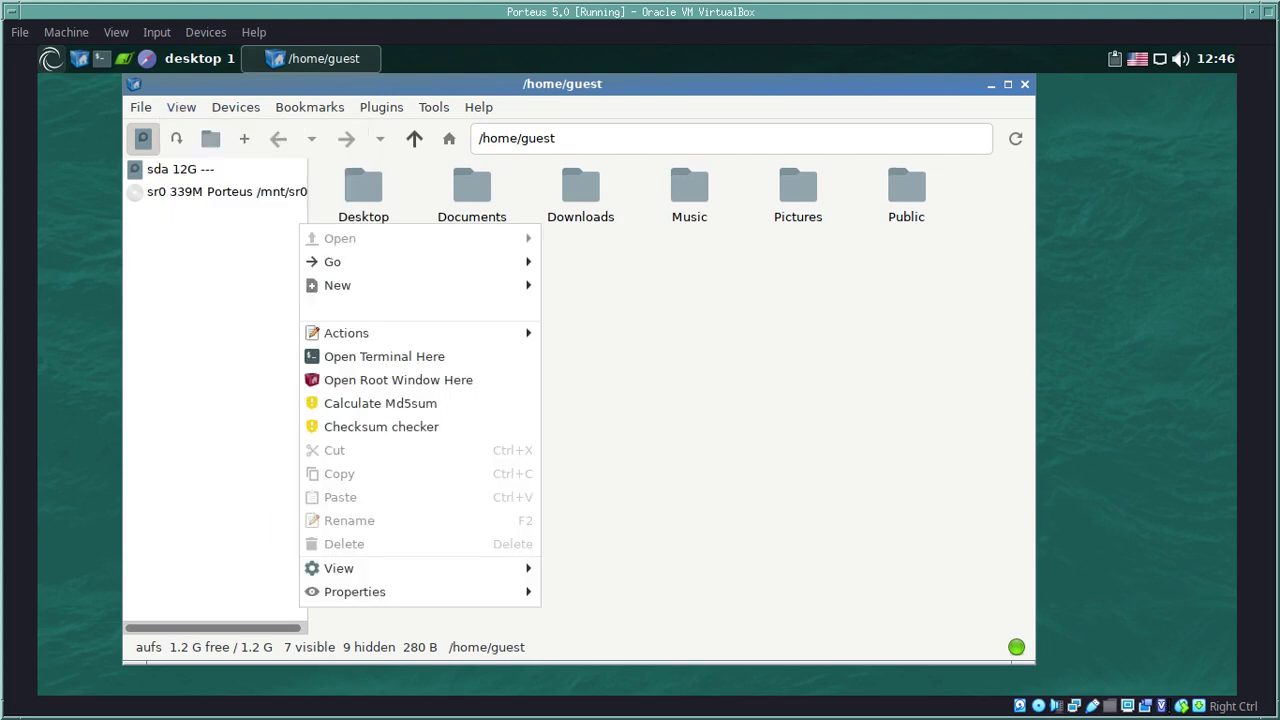
key("Down")
key("Down")
key("Down")
key("Down")
key("Down")
key("Down")
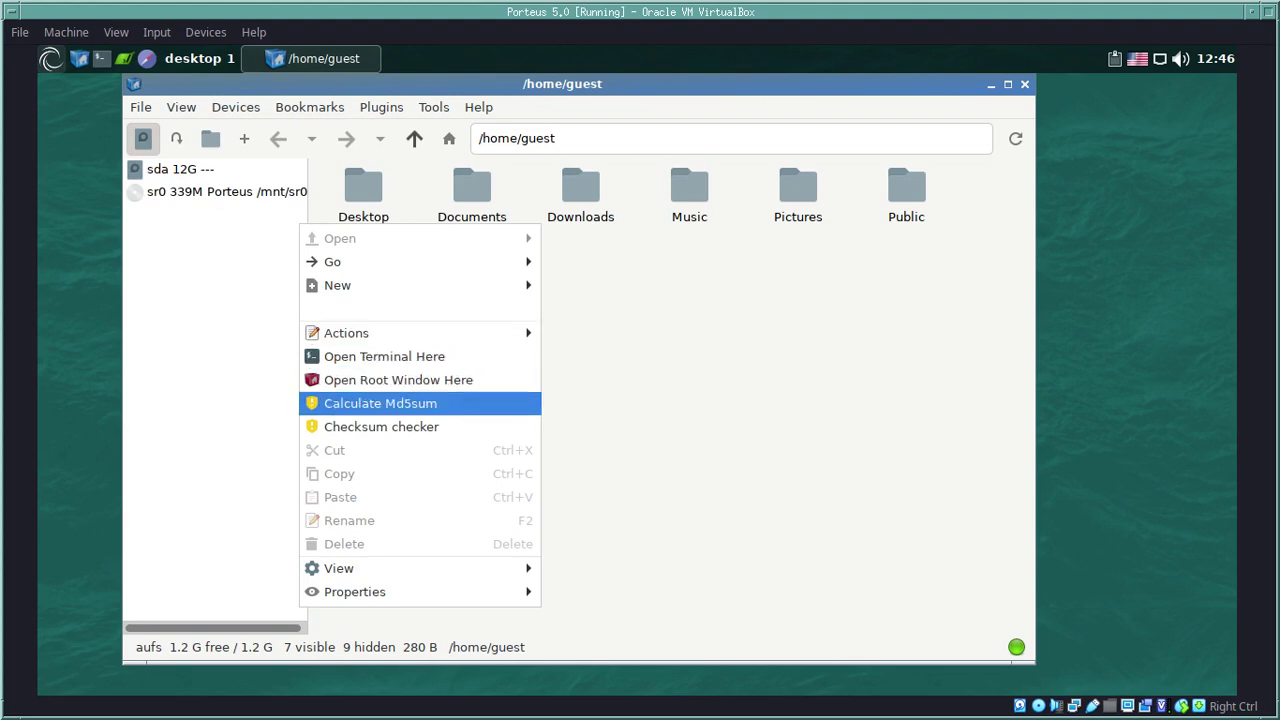
key("Up")
key("Up")
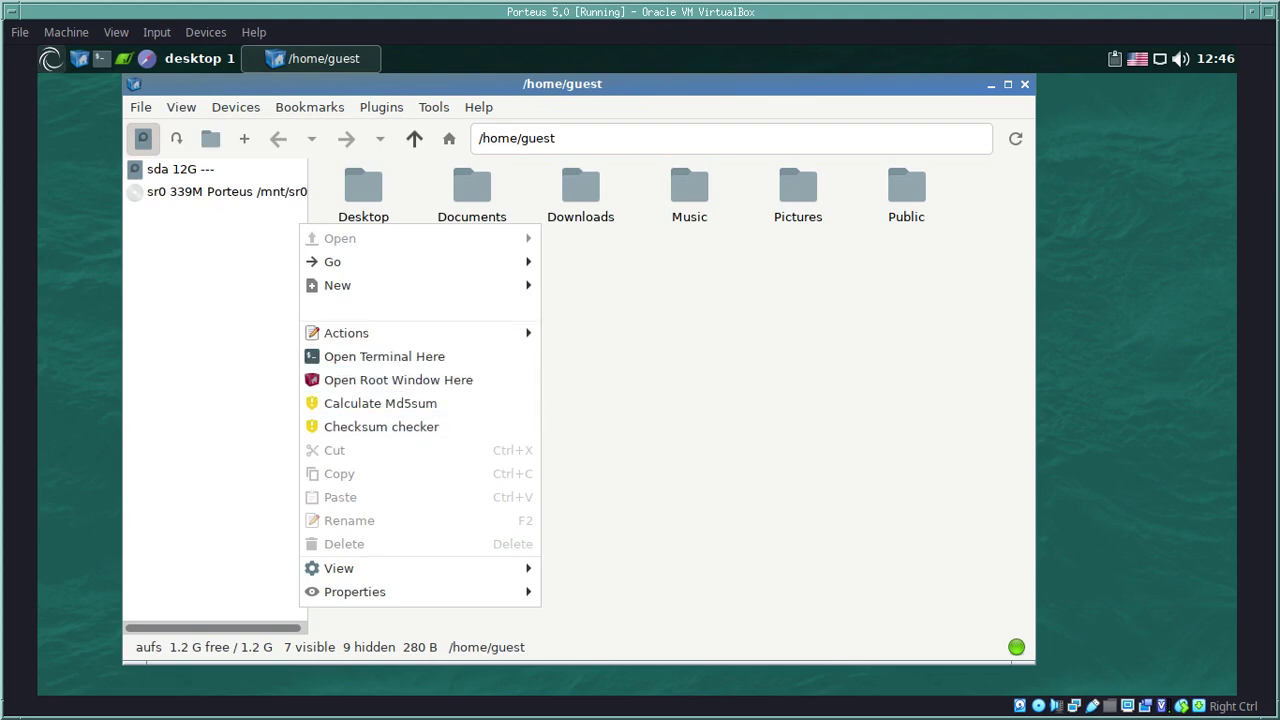
key("Up")
key("Up")
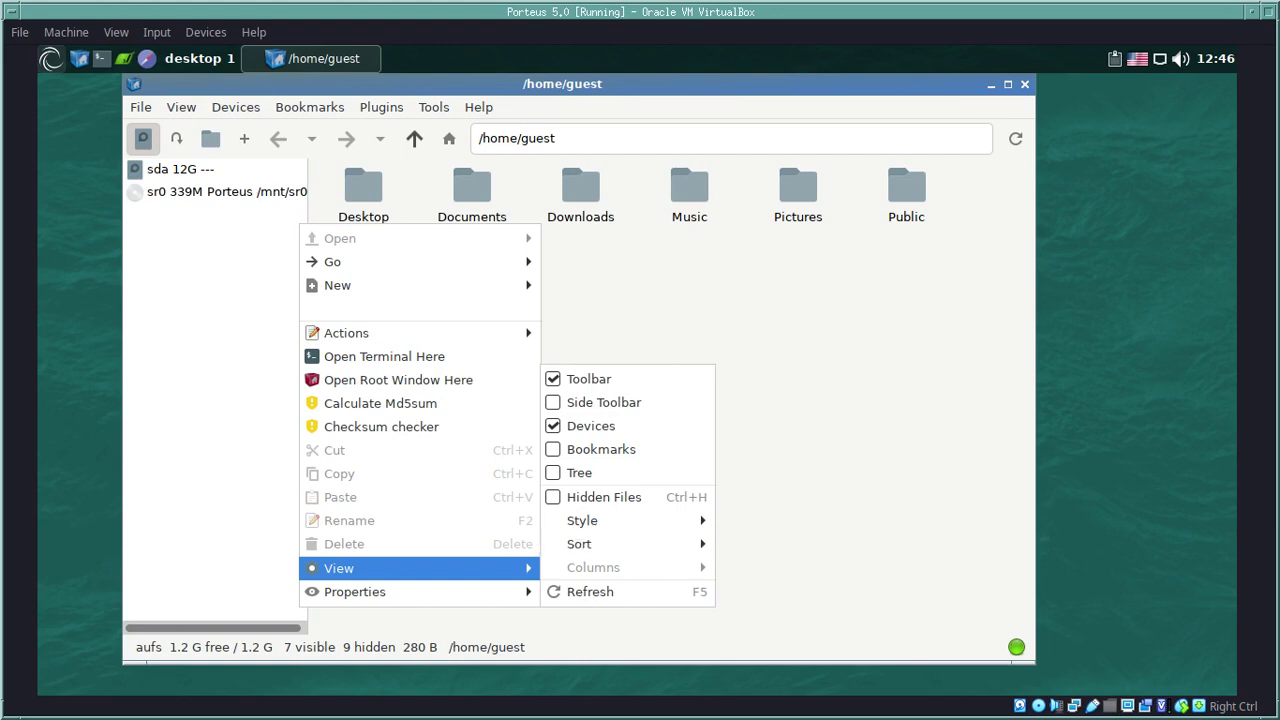
key("Right")
key("Down")
key("Down")
key("Down")
key("Down")
key("Down")
key("Return")
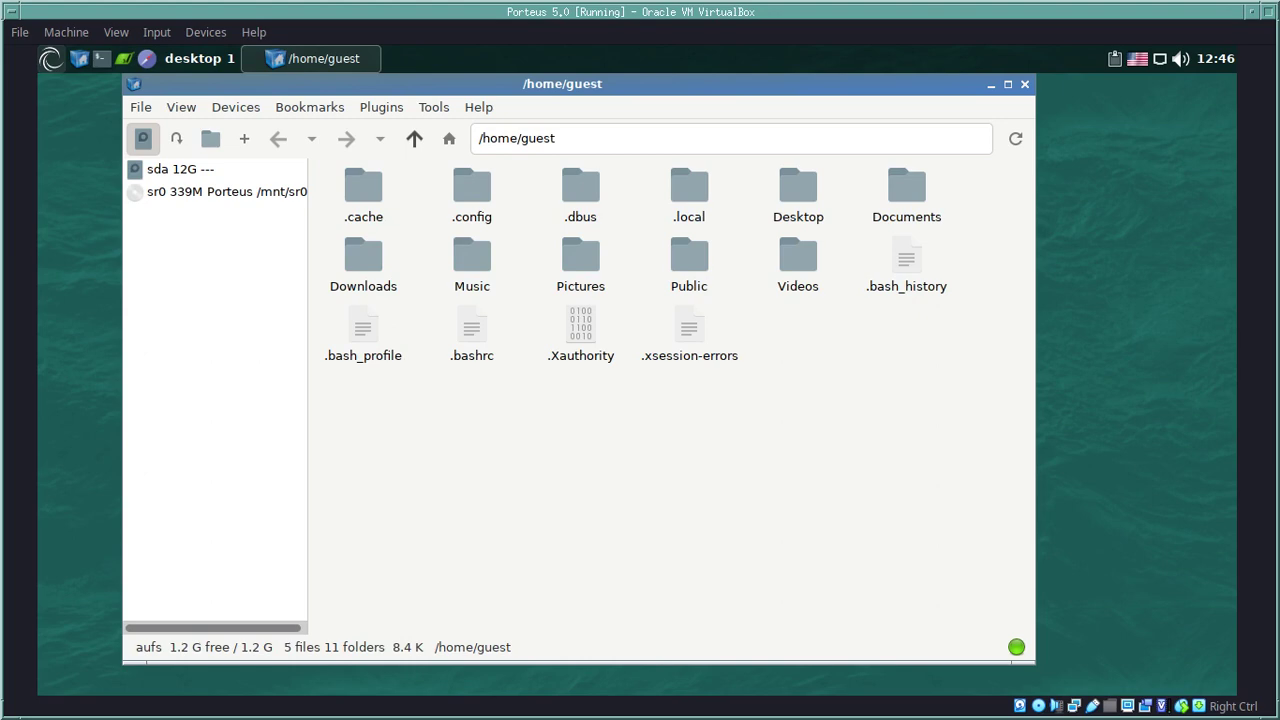
right_click(476, 330)
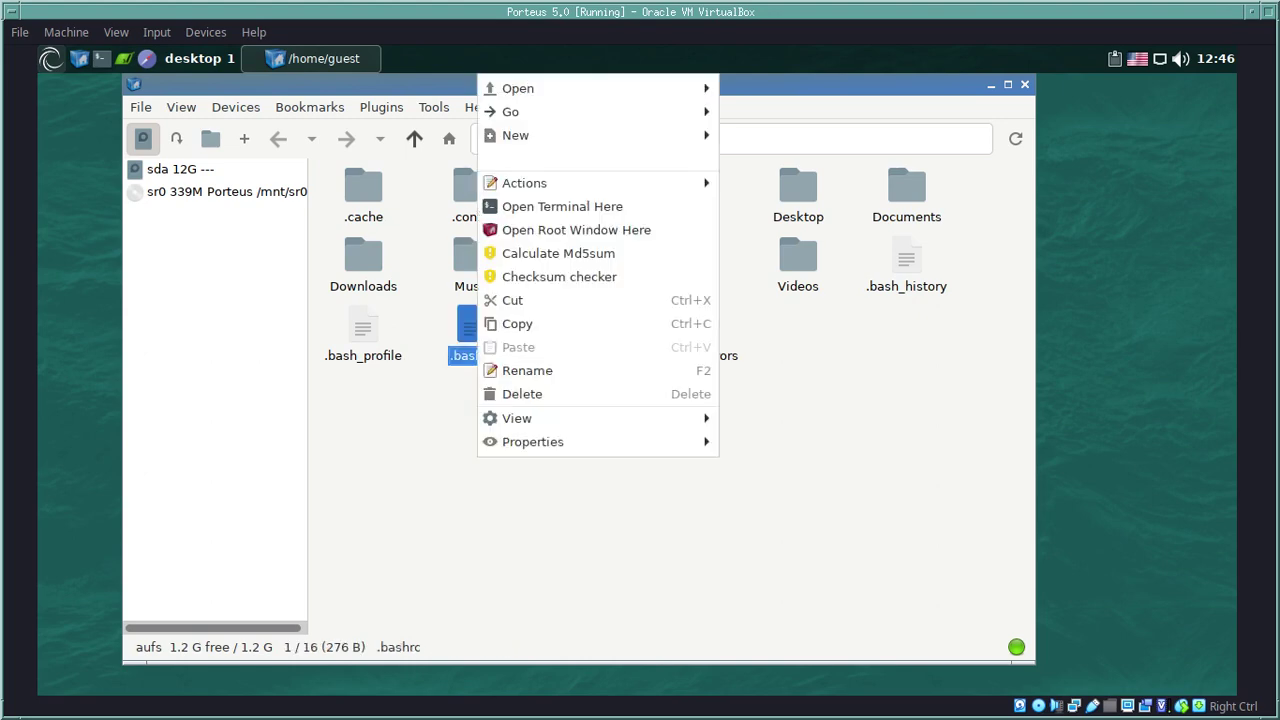
mouse_move(560, 88)
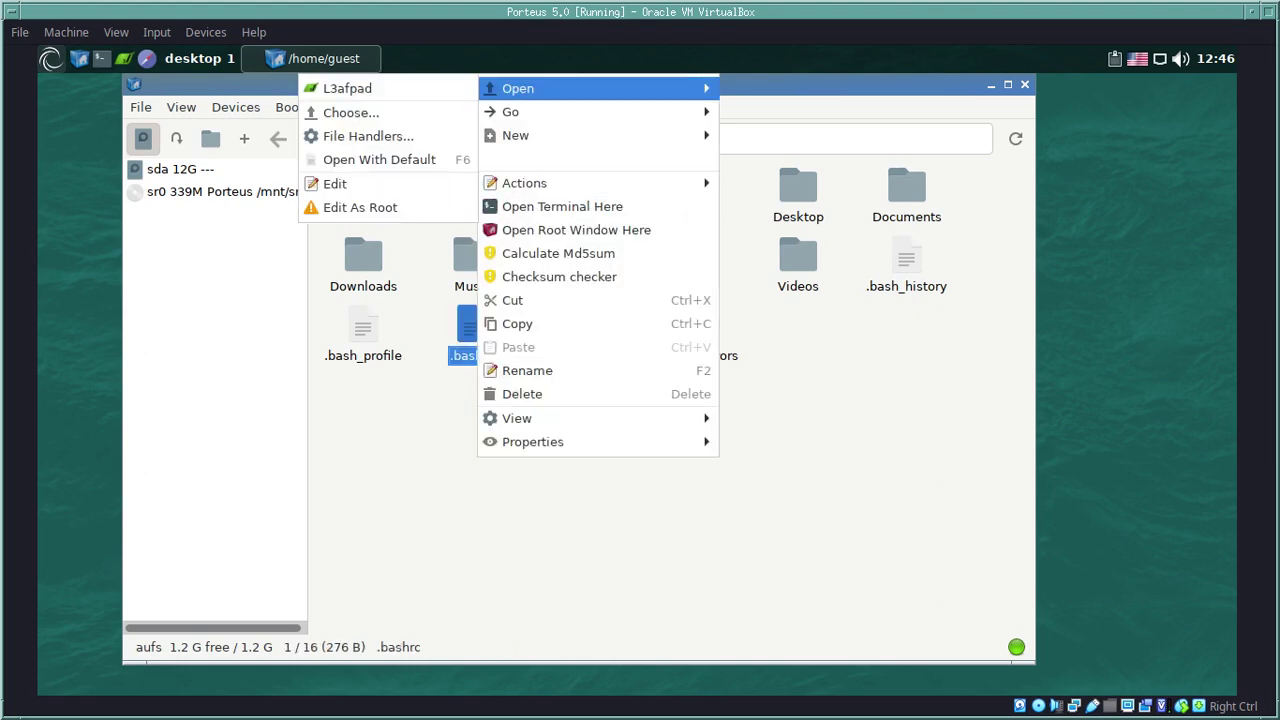
left_click(347, 88)
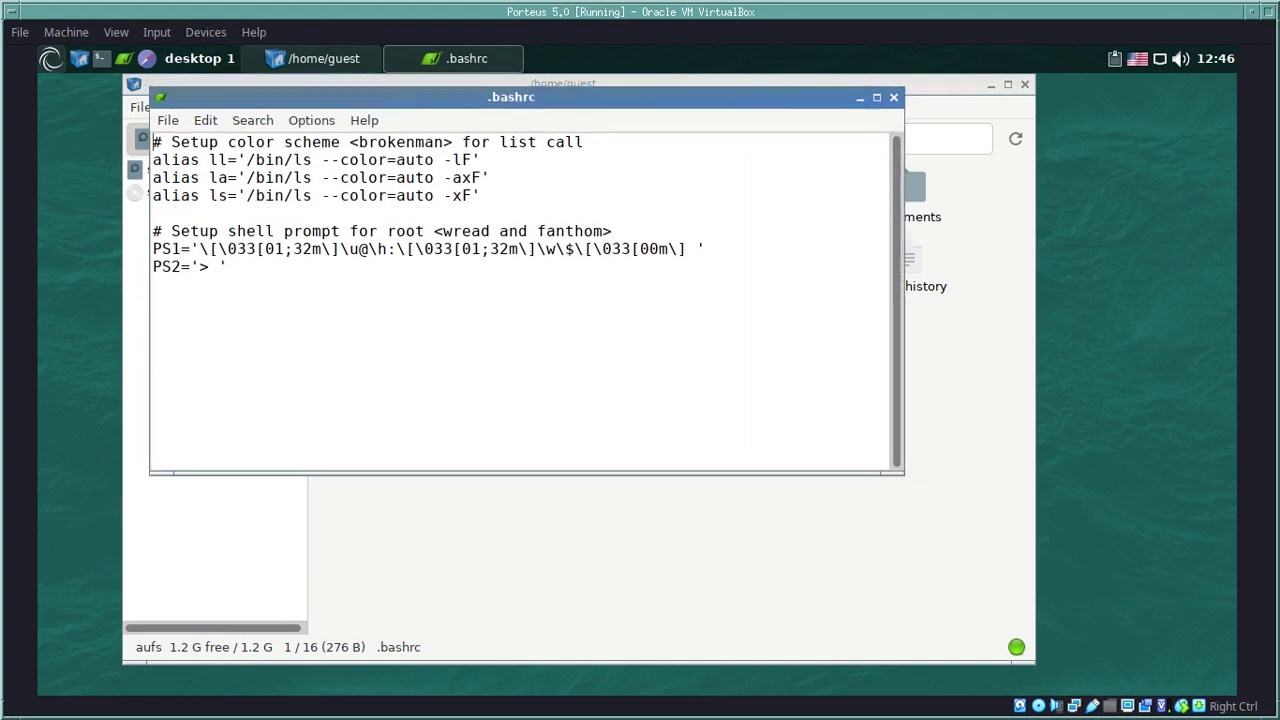
key("alt+f")
key("Down")
key("Down")
key("Down")
key("Down")
key("Down")
key("Down")
key("Down")
key("Return")
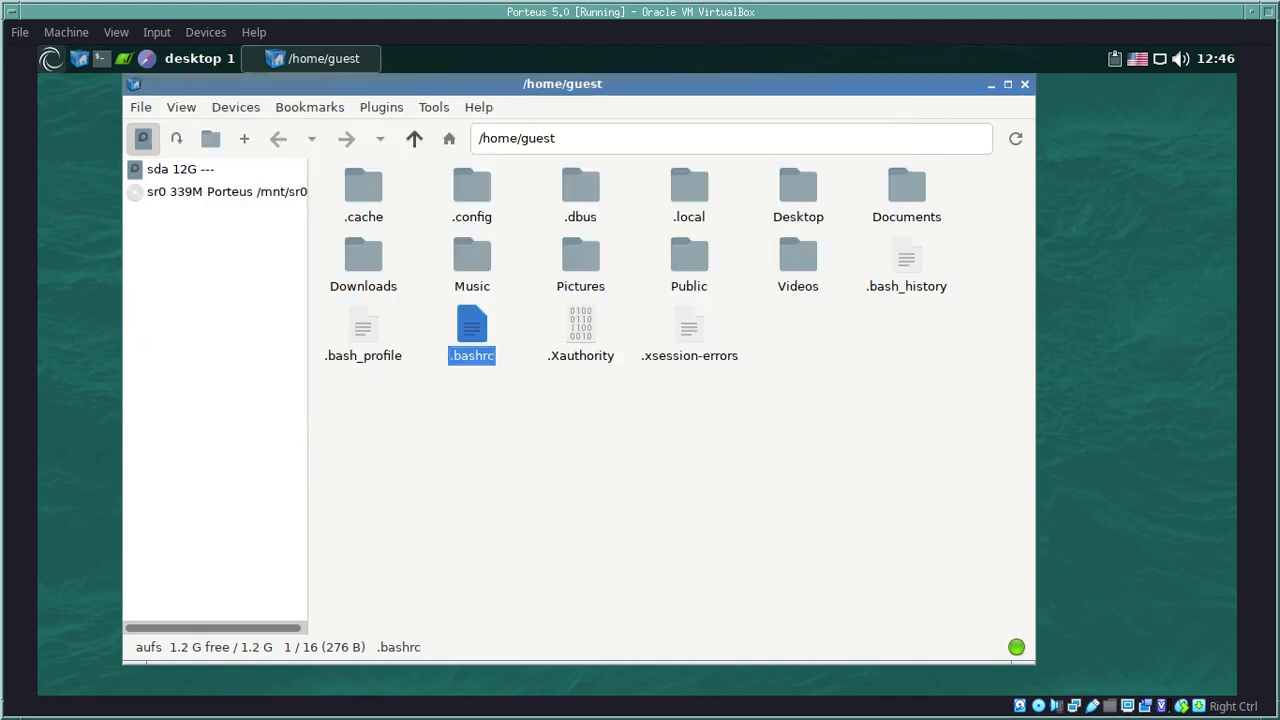
key("Escape")
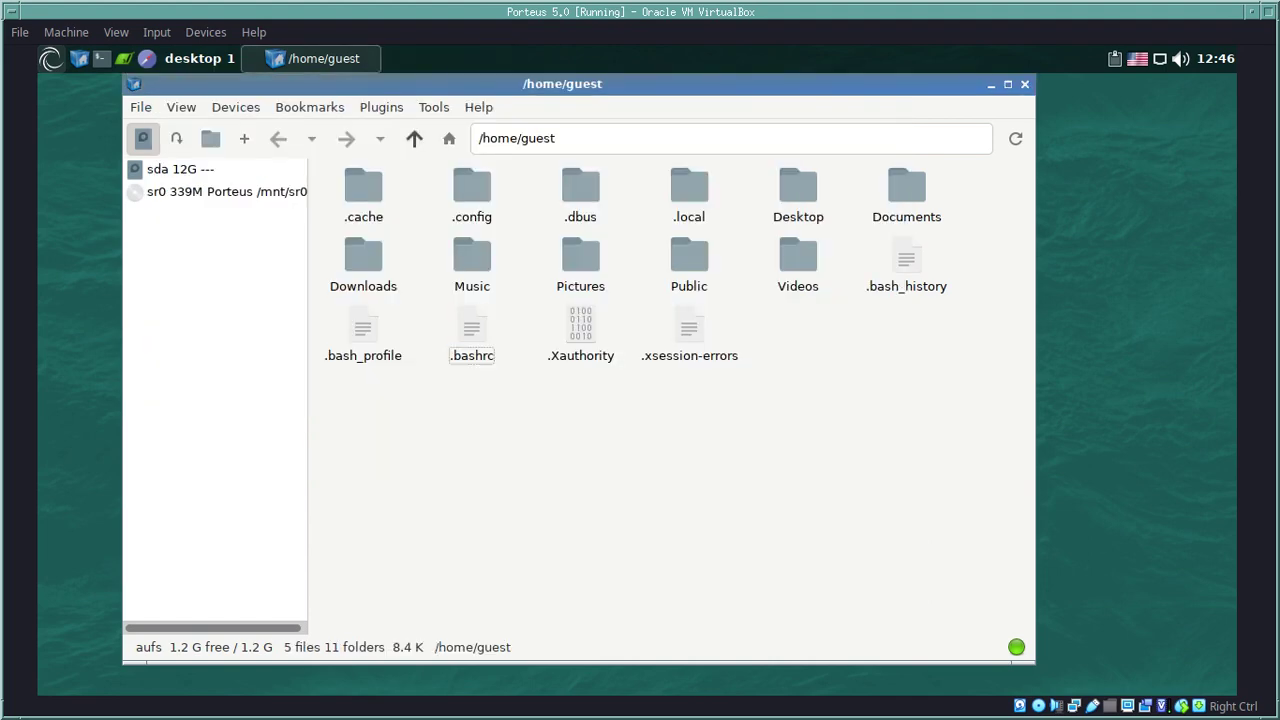
right_click(366, 330)
mouse_move(420, 238)
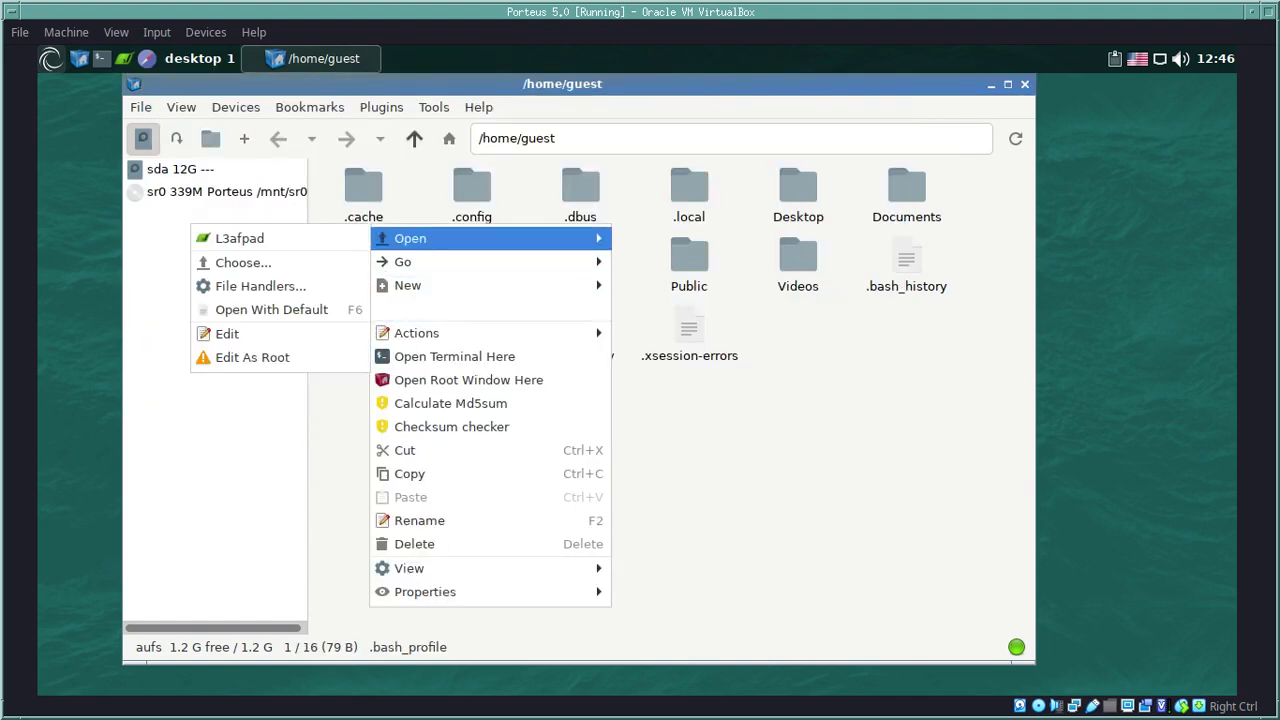
key("Return")
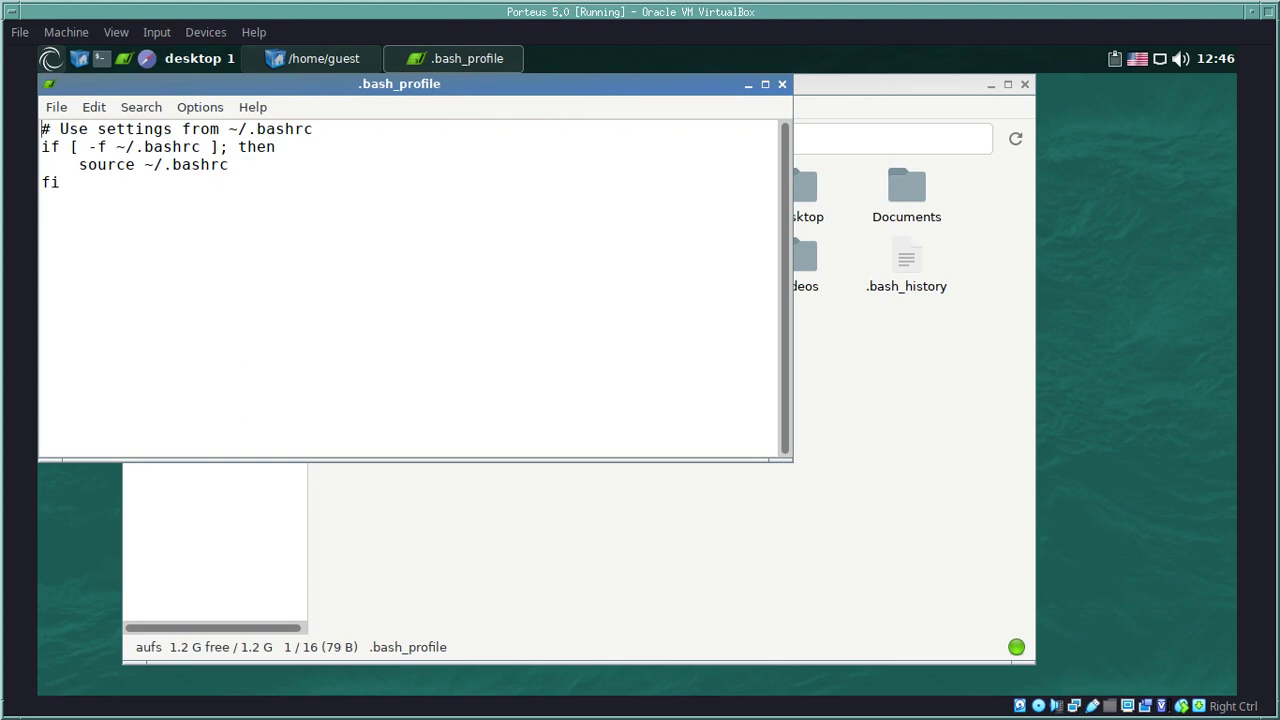
key("alt+f")
key("Down")
key("Down")
key("Down")
key("Down")
key("Down")
key("Down")
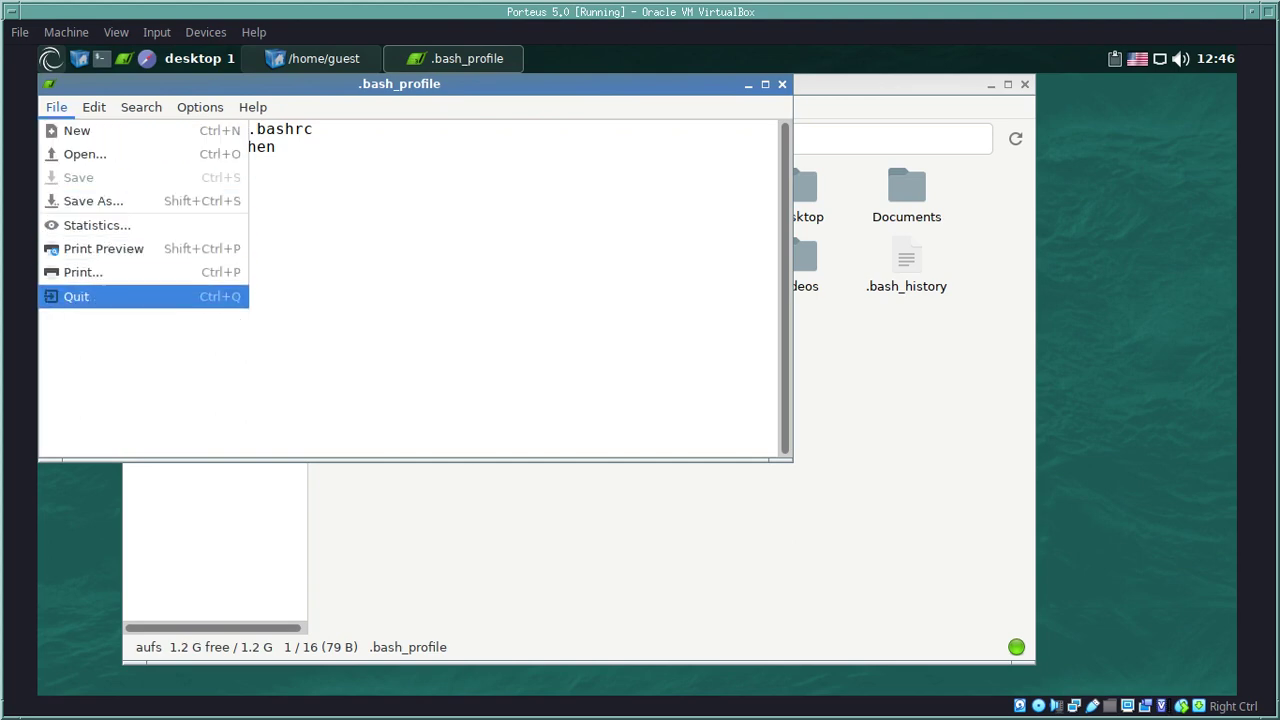
key("Return")
key("Escape")
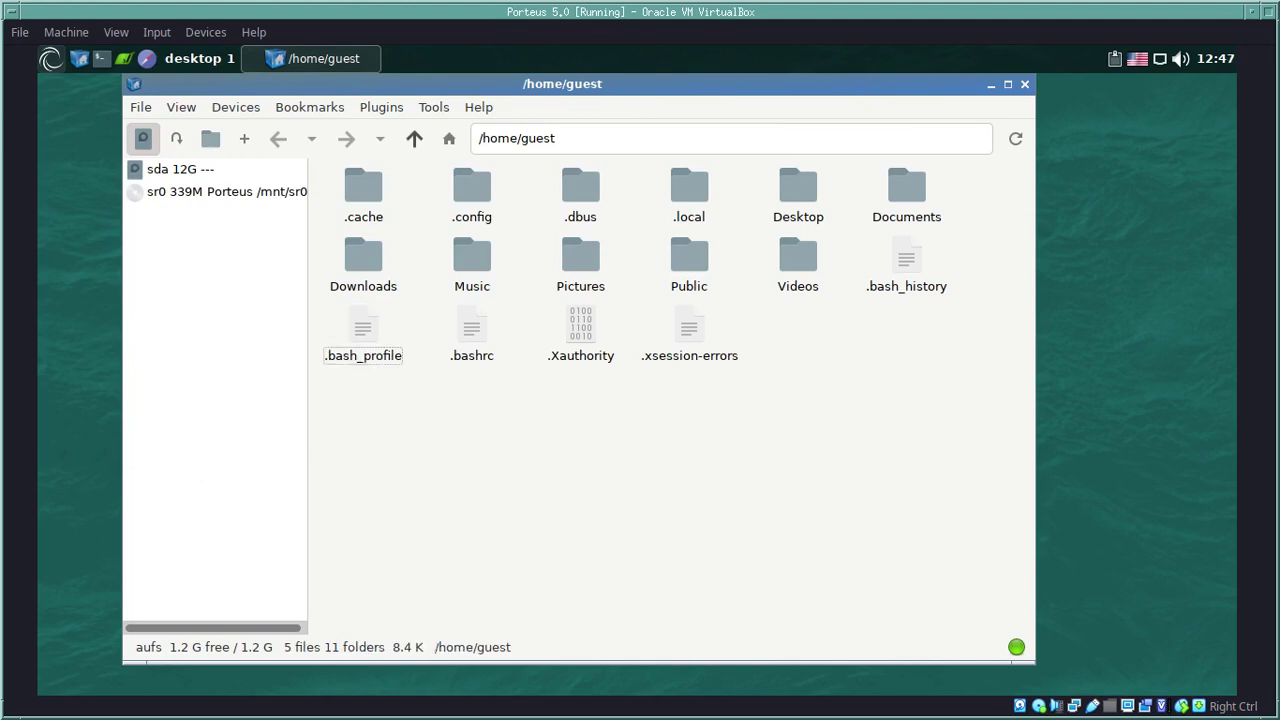
Step: Open .xsession-errors in L3afpad, scroll through the log, quit, then bring up the folder View options
right_click(688, 330)
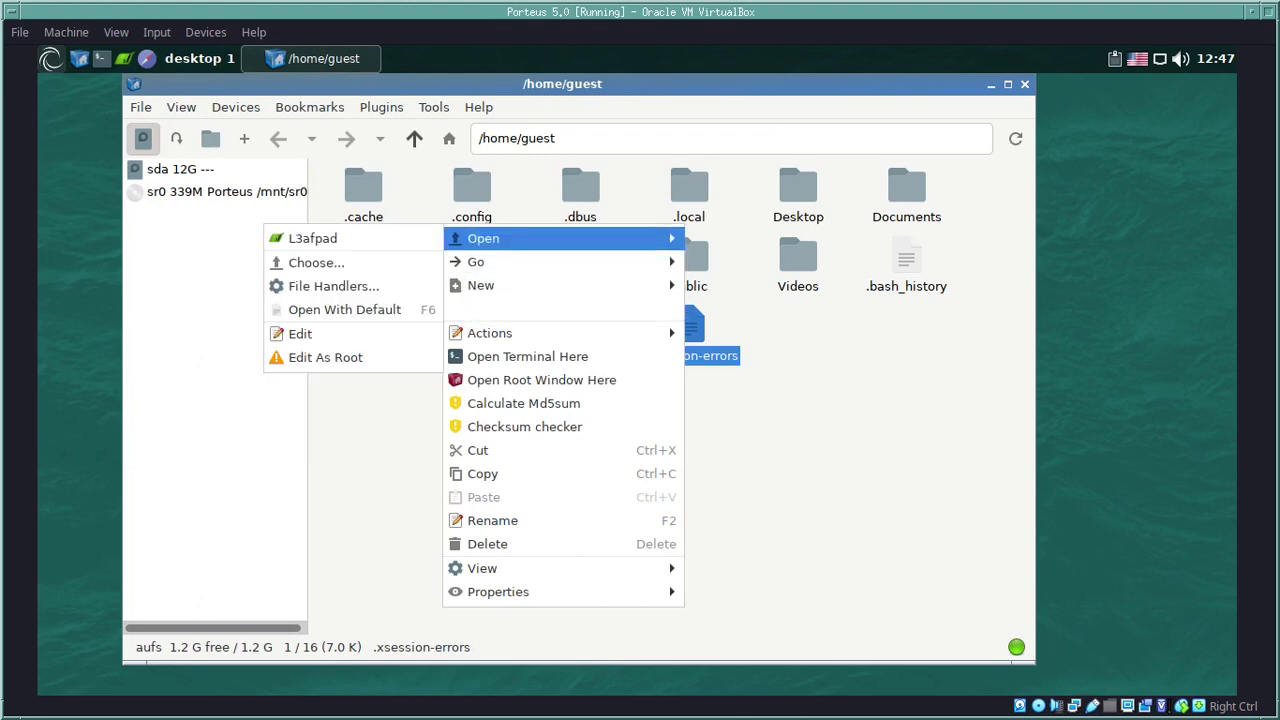
key("Return")
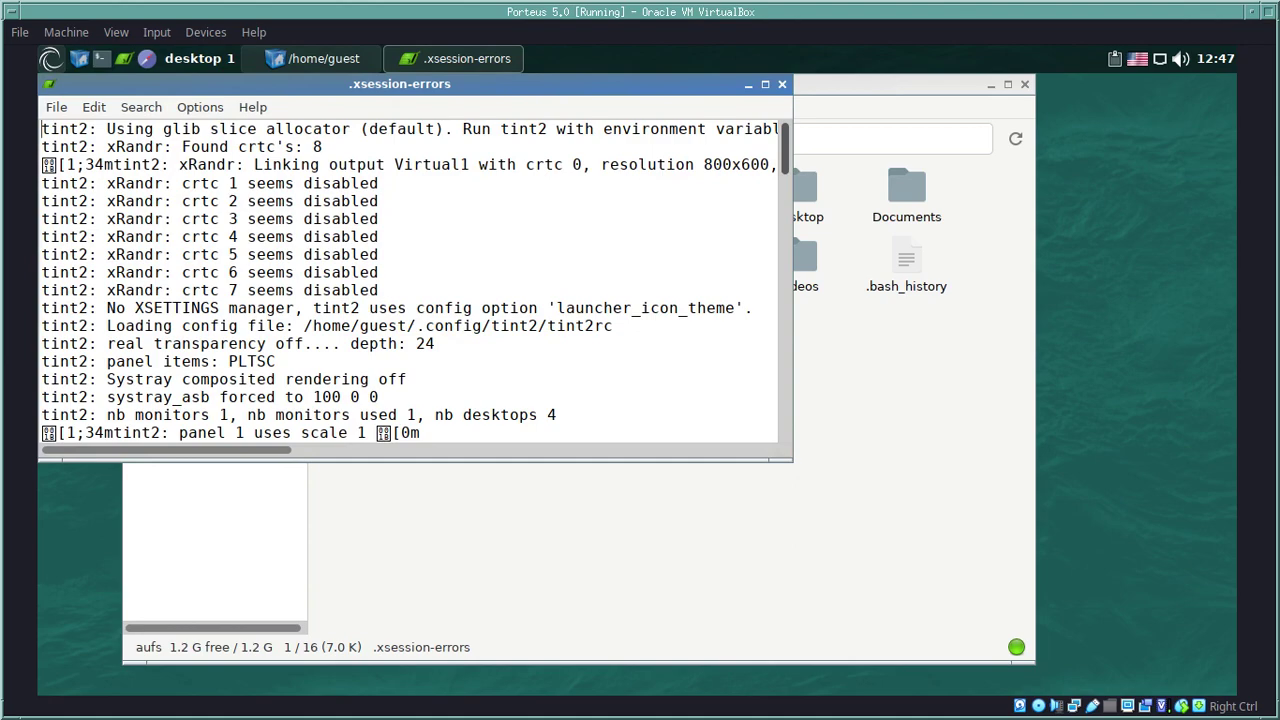
scroll(415, 282, "down", 4)
scroll(415, 282, "down", 4)
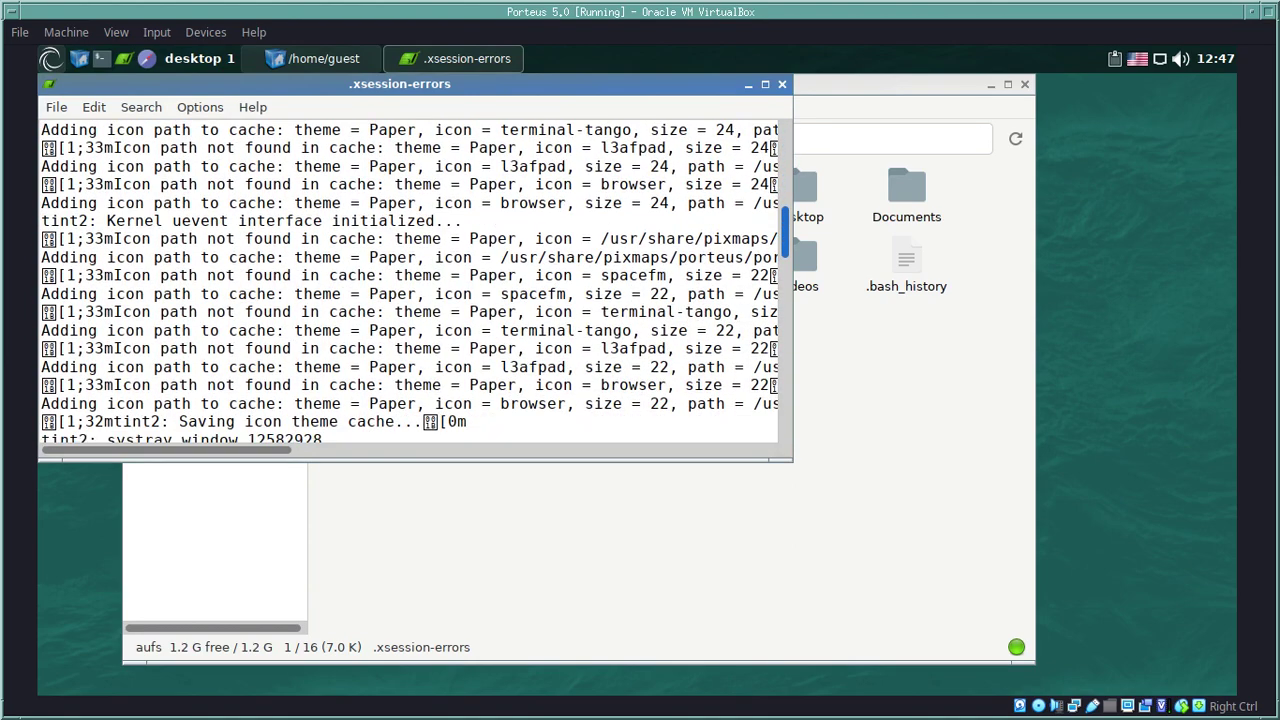
left_click(56, 107)
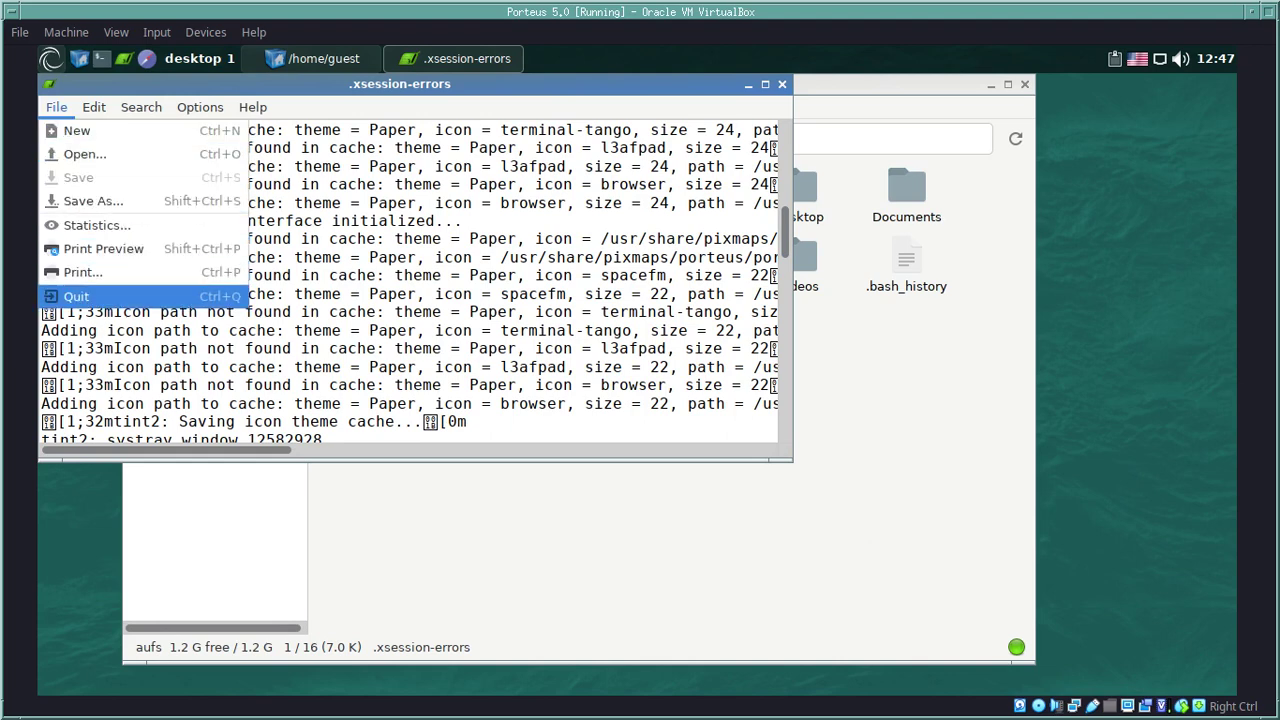
left_click(70, 290)
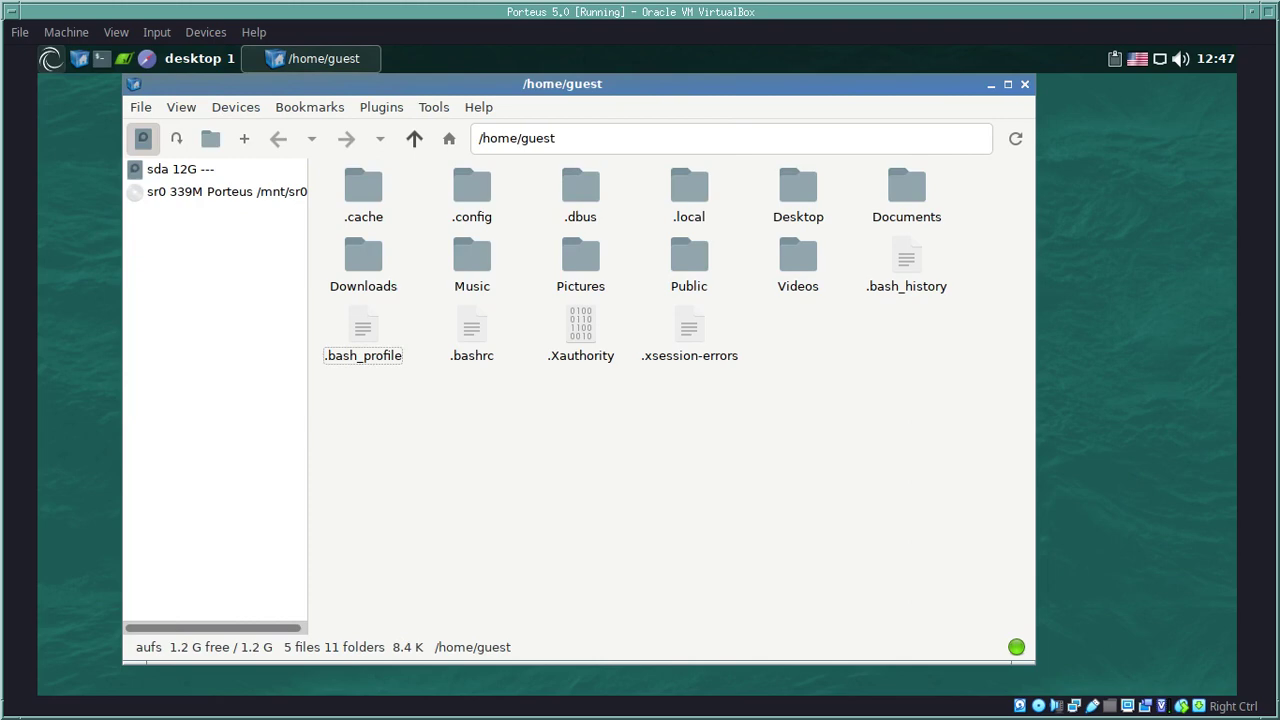
right_click(500, 420)
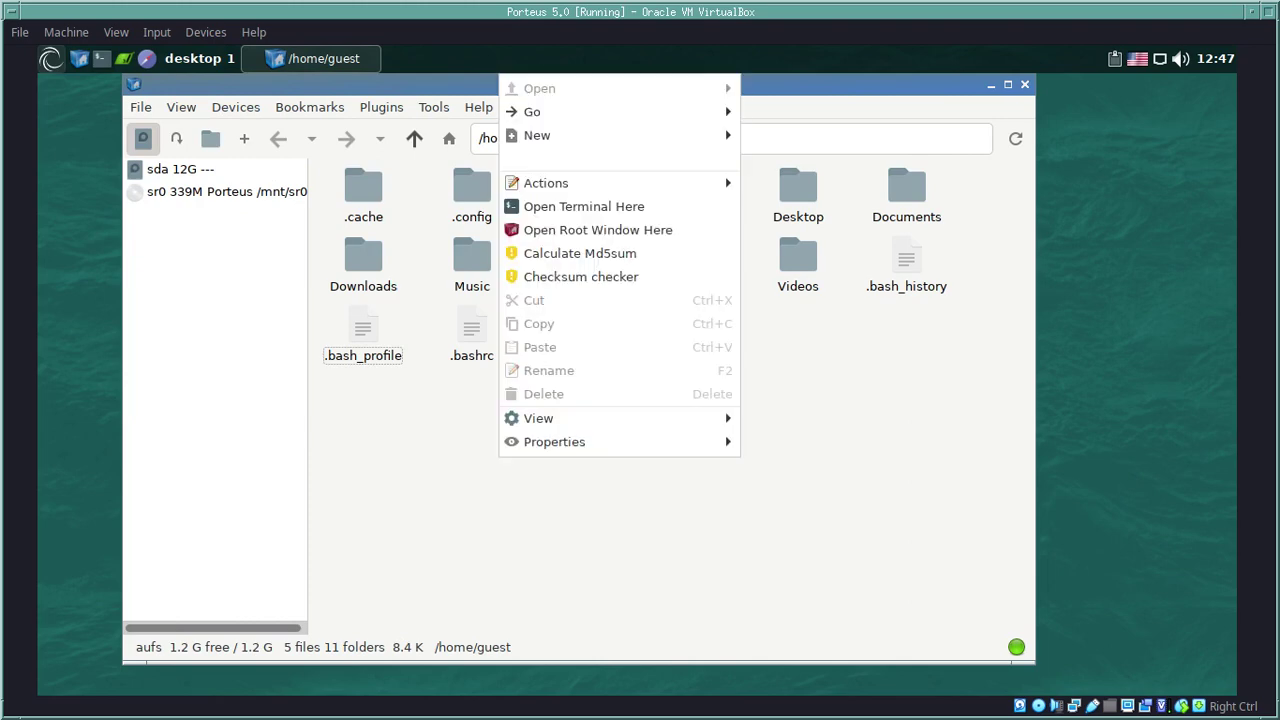
mouse_move(620, 418)
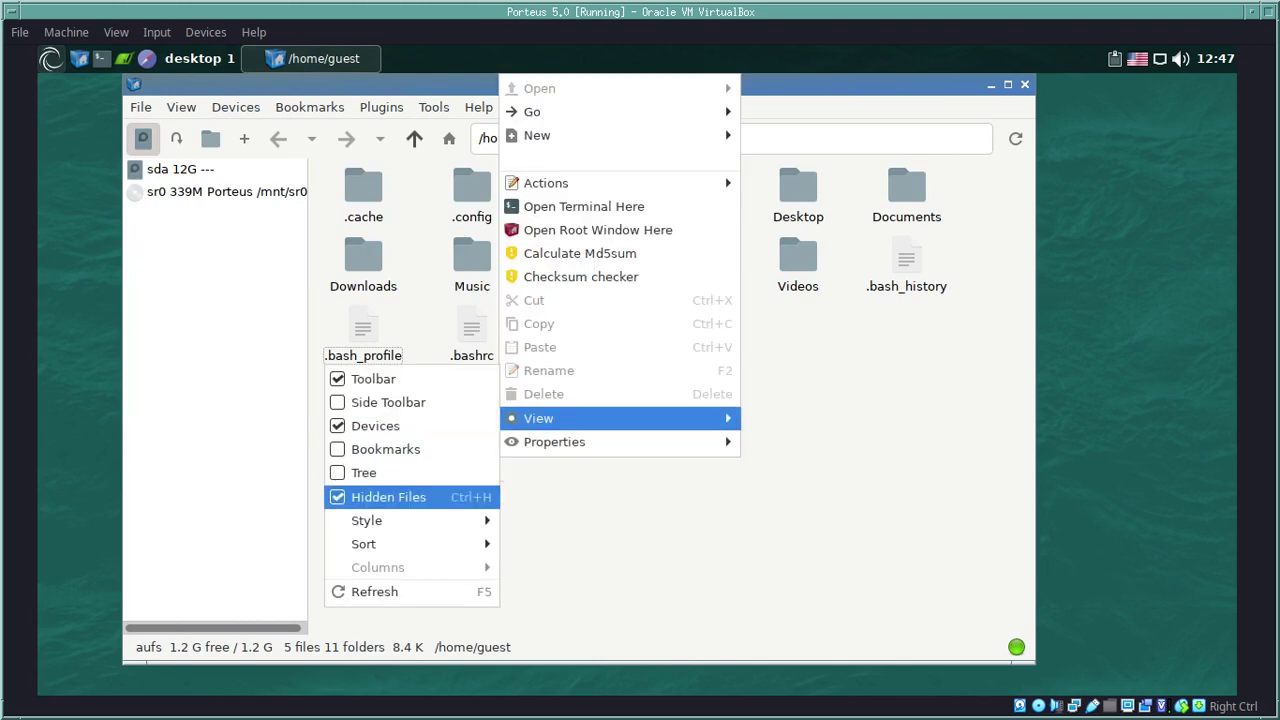
Step: Turn off hidden files, exit SpaceFM, and launch a new Sakura terminal
left_click(388, 497)
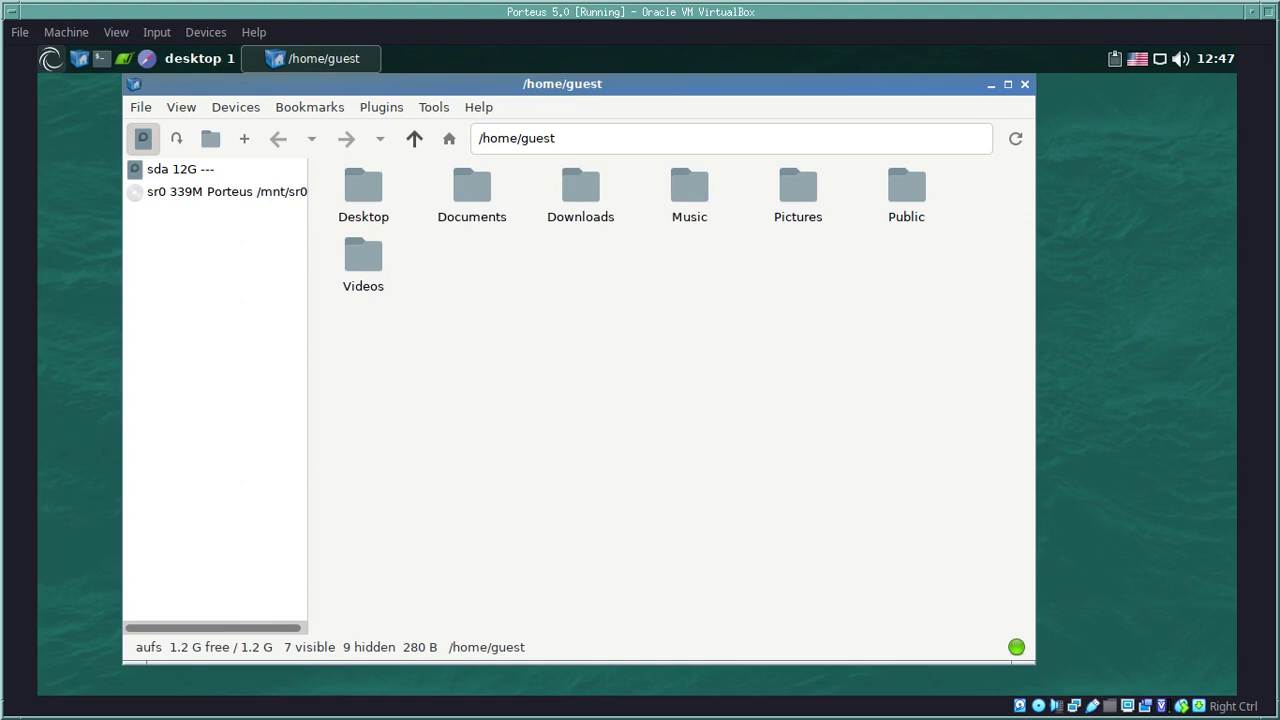
left_click(140, 107)
left_click(160, 294)
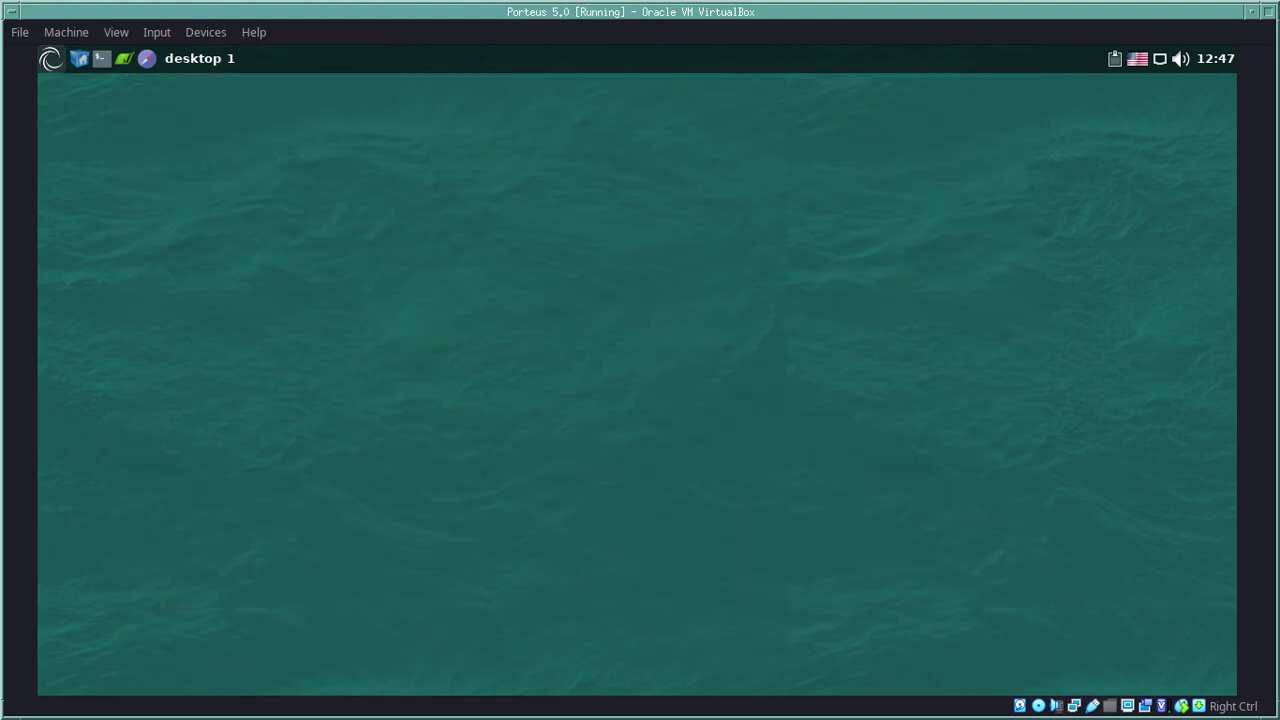
left_click(101, 58)
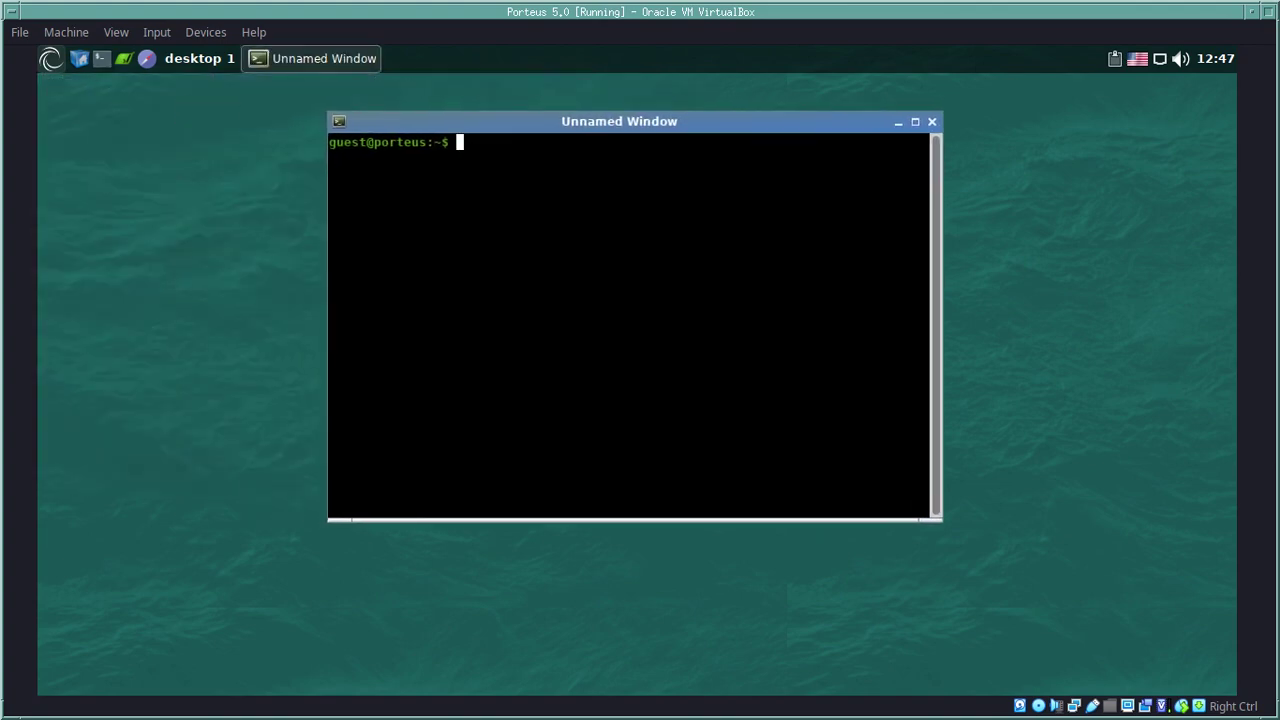
Step: Browse Sakura's font chooser and close it, keeping Monospace Regular at size 10
right_click(625, 204)
mouse_move(690, 362)
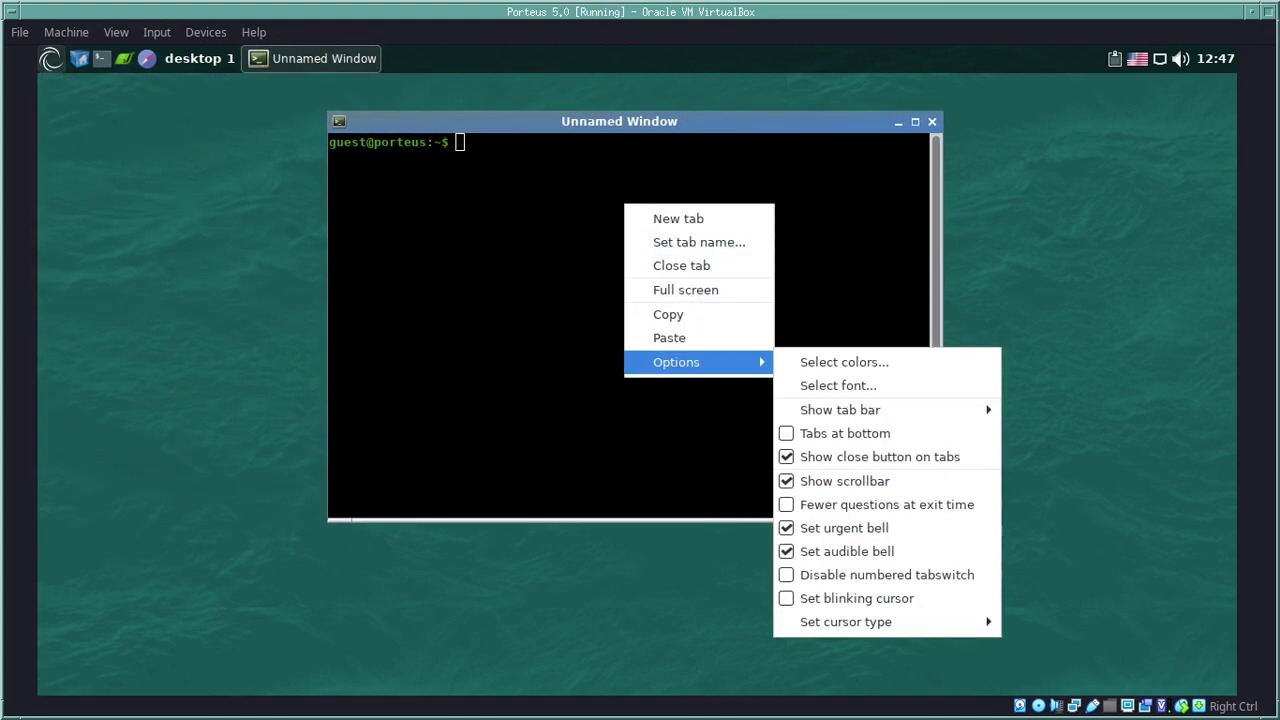
left_click(840, 386)
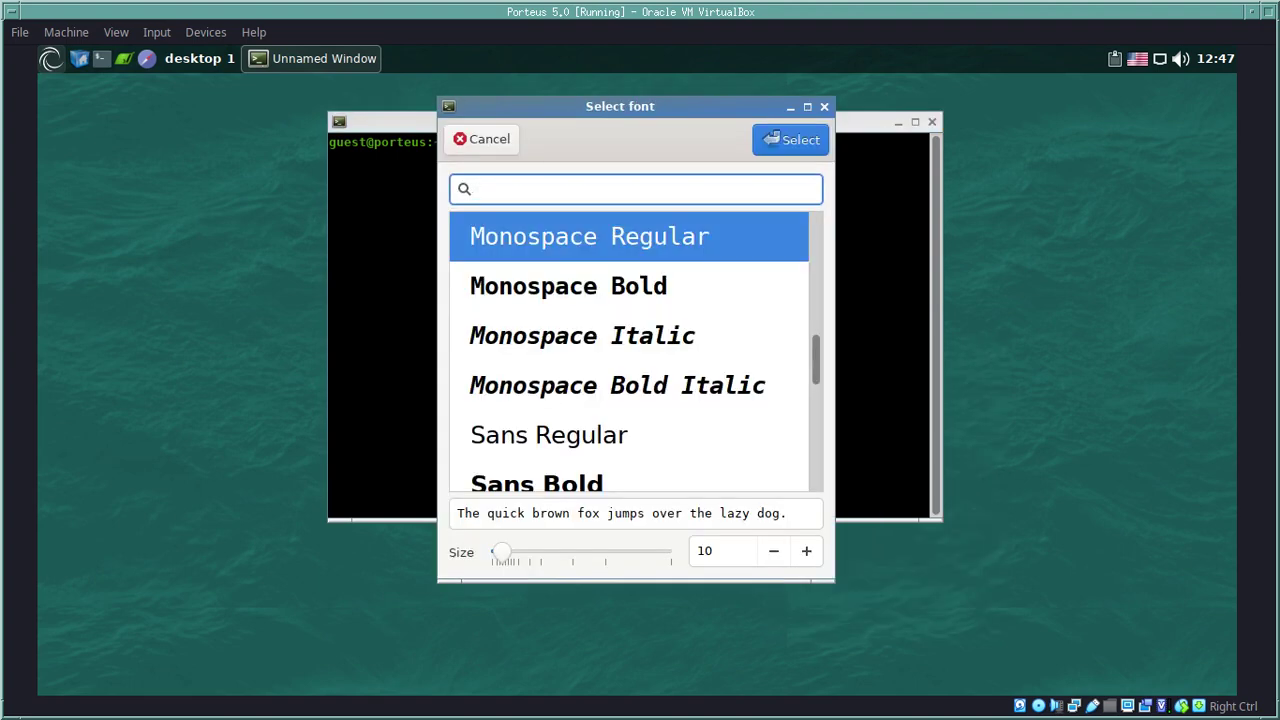
scroll(816, 370, "down", 1)
scroll(816, 370, "down", 5)
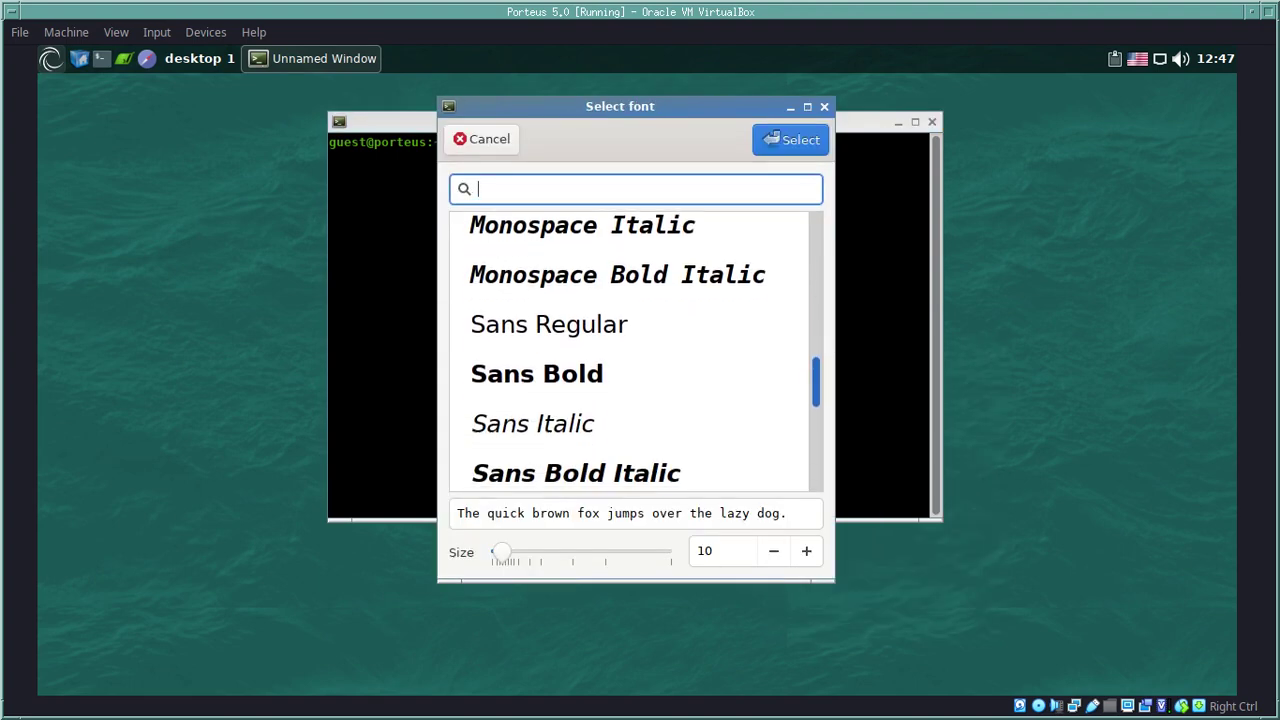
scroll(630, 350, "up", 8)
scroll(635, 350, "up", 6)
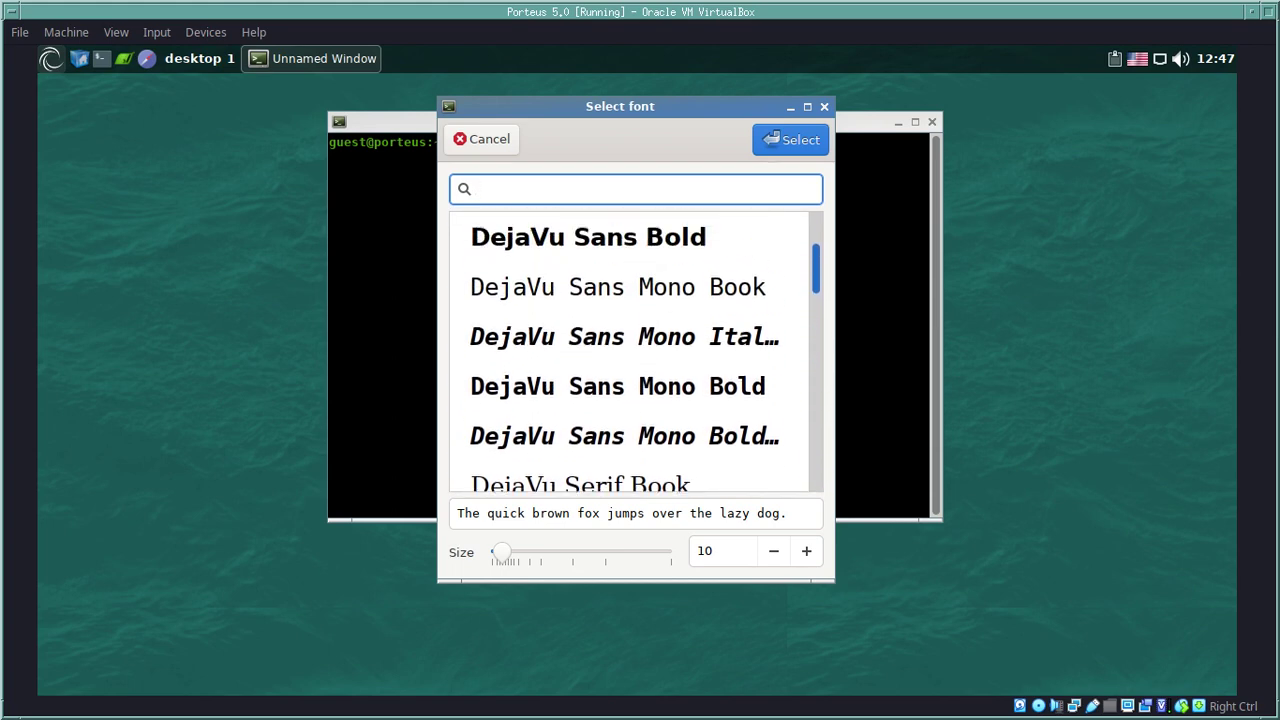
scroll(635, 350, "down", 3)
scroll(630, 350, "down", 4)
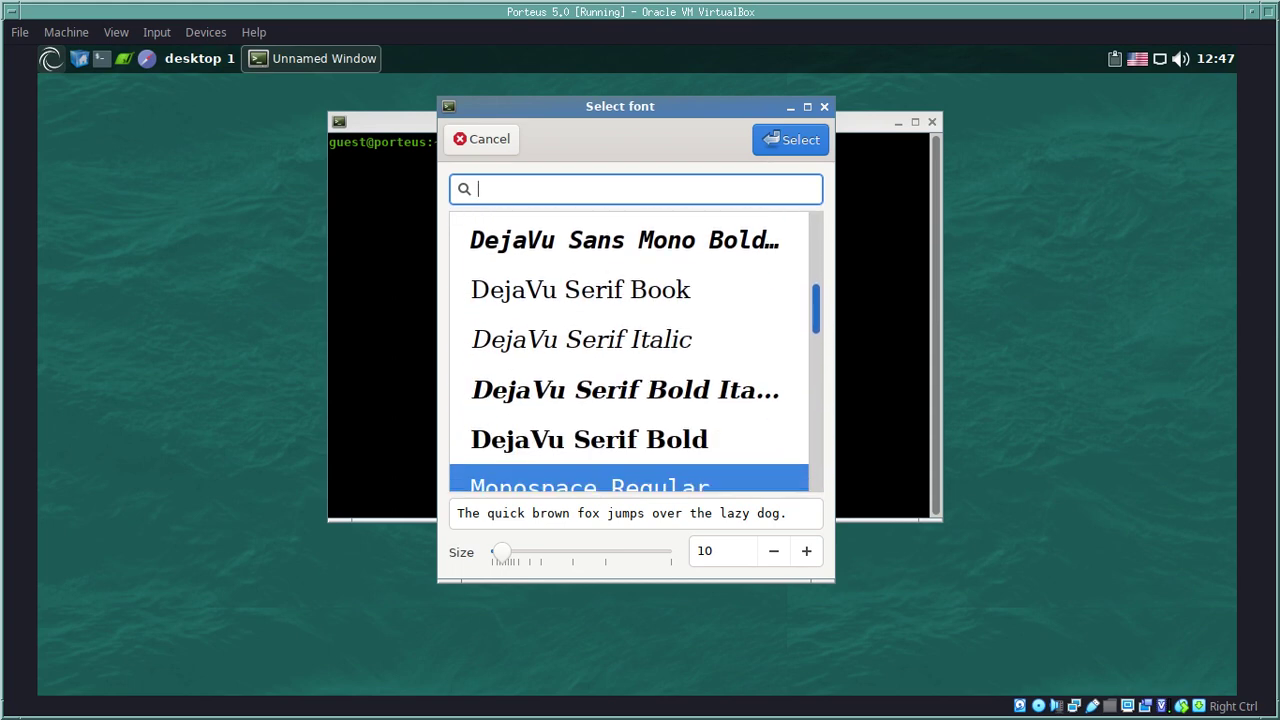
scroll(630, 350, "down", 1)
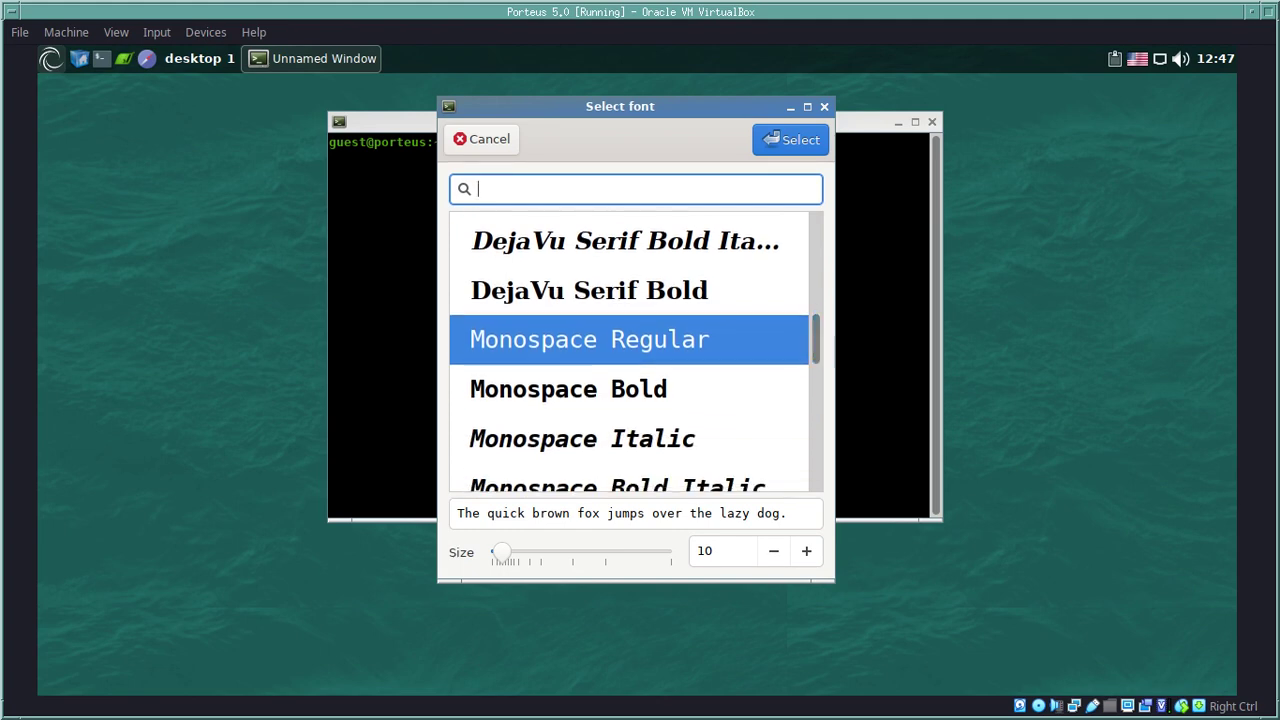
left_click(482, 139)
Step: Open the terminal's Select colors dialog from the Options menu
right_click(532, 194)
mouse_move(600, 351)
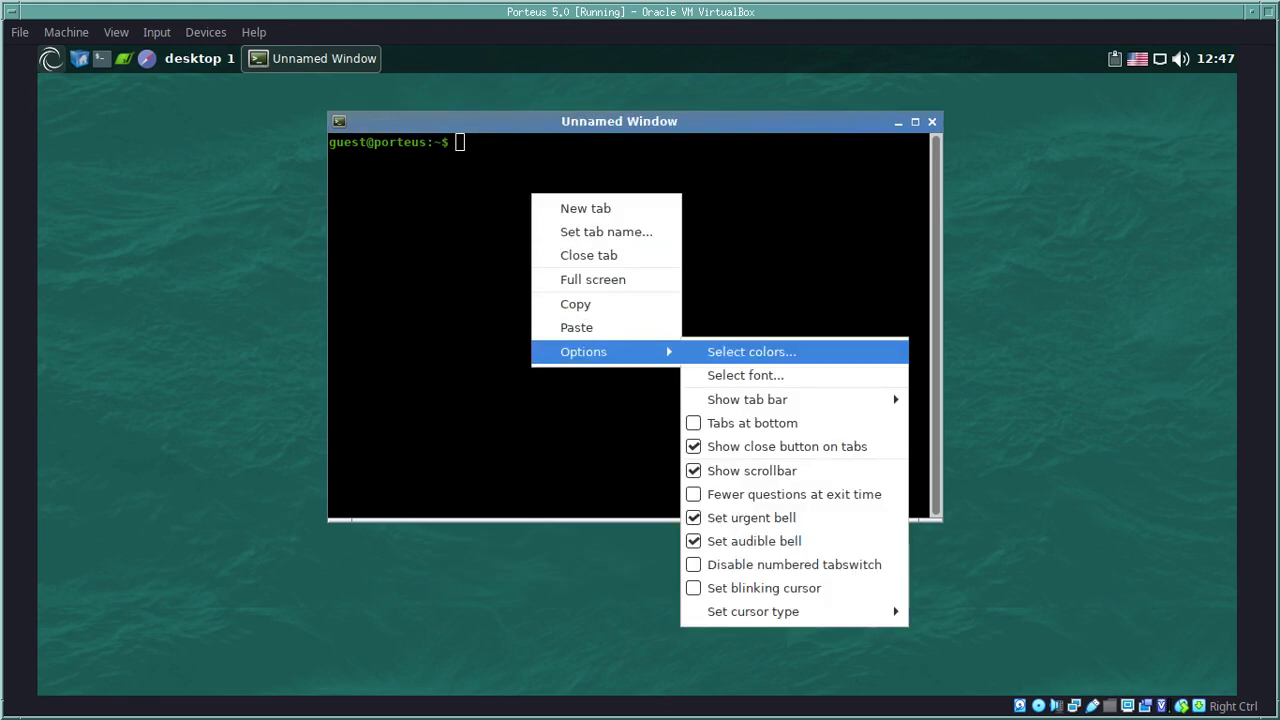
left_click(751, 351)
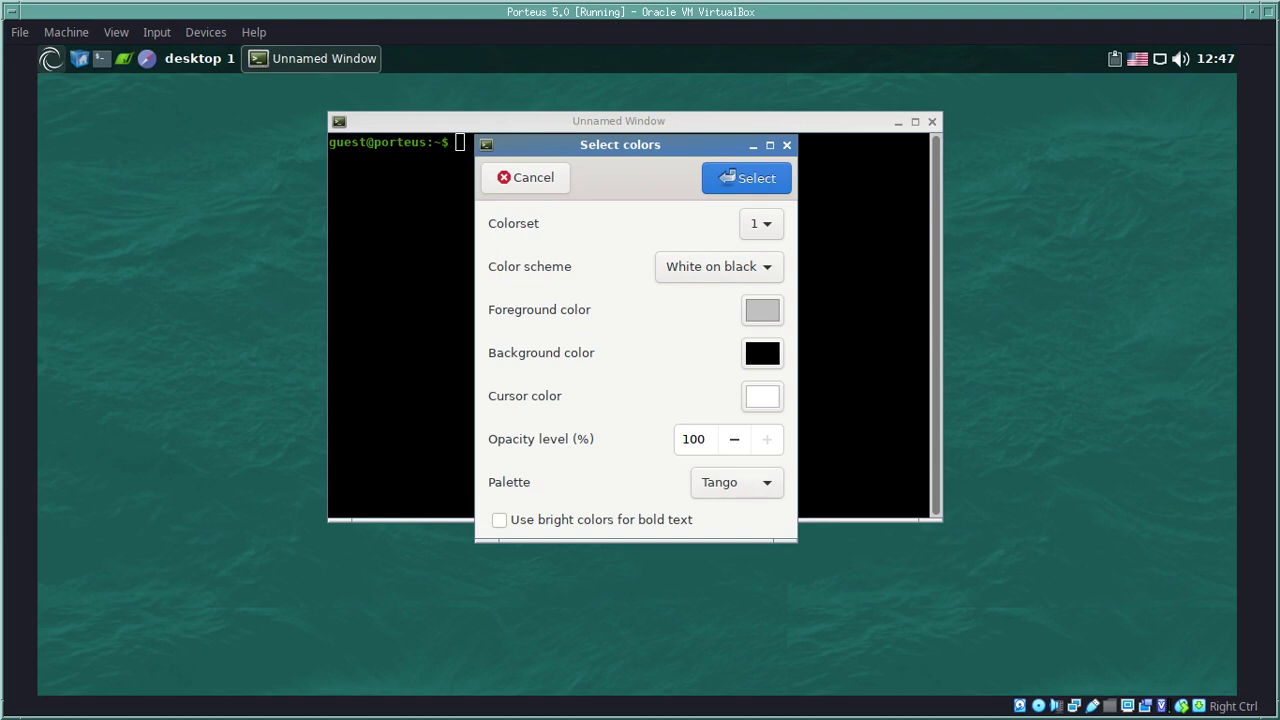
Step: Pick the Gruvbox palette instead of Tango, close the colour dialog, and open the context menu
left_click(737, 482)
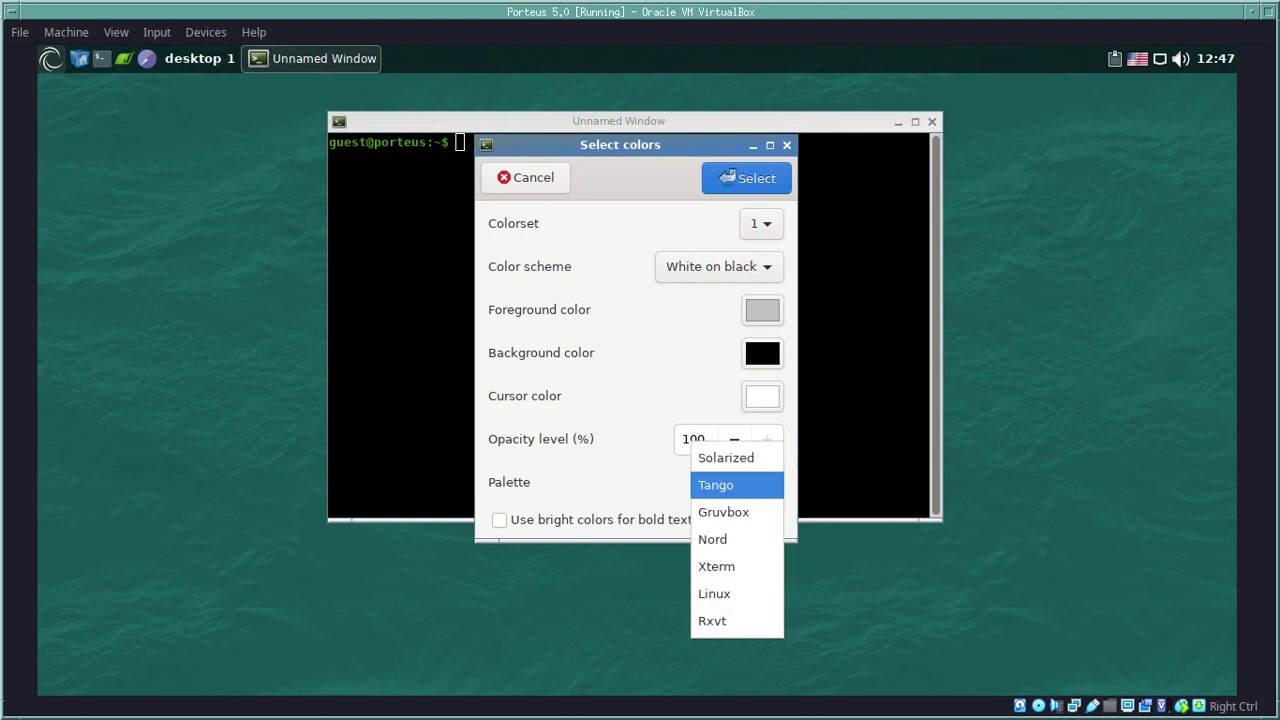
key("Down")
key("Down")
key("Down")
key("Down")
key("Down")
key("Up")
key("Up")
key("Up")
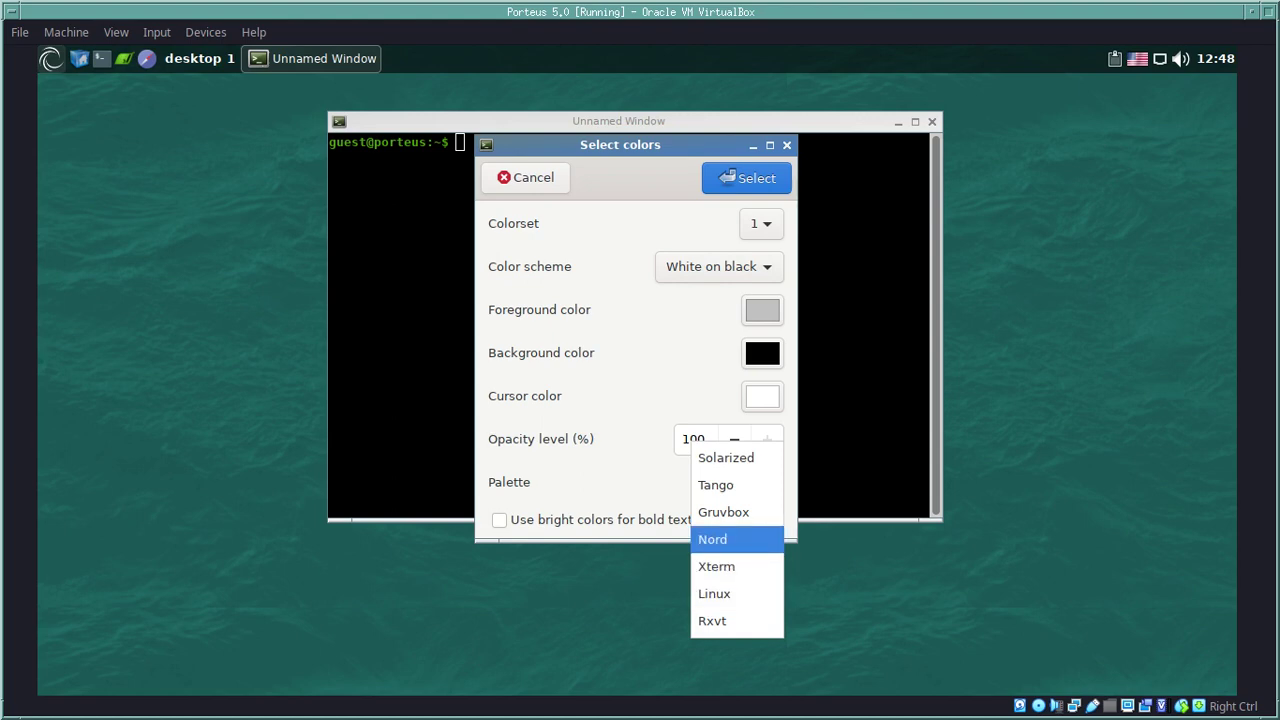
key("Up")
key("Up")
key("Up")
key("Down")
key("Down")
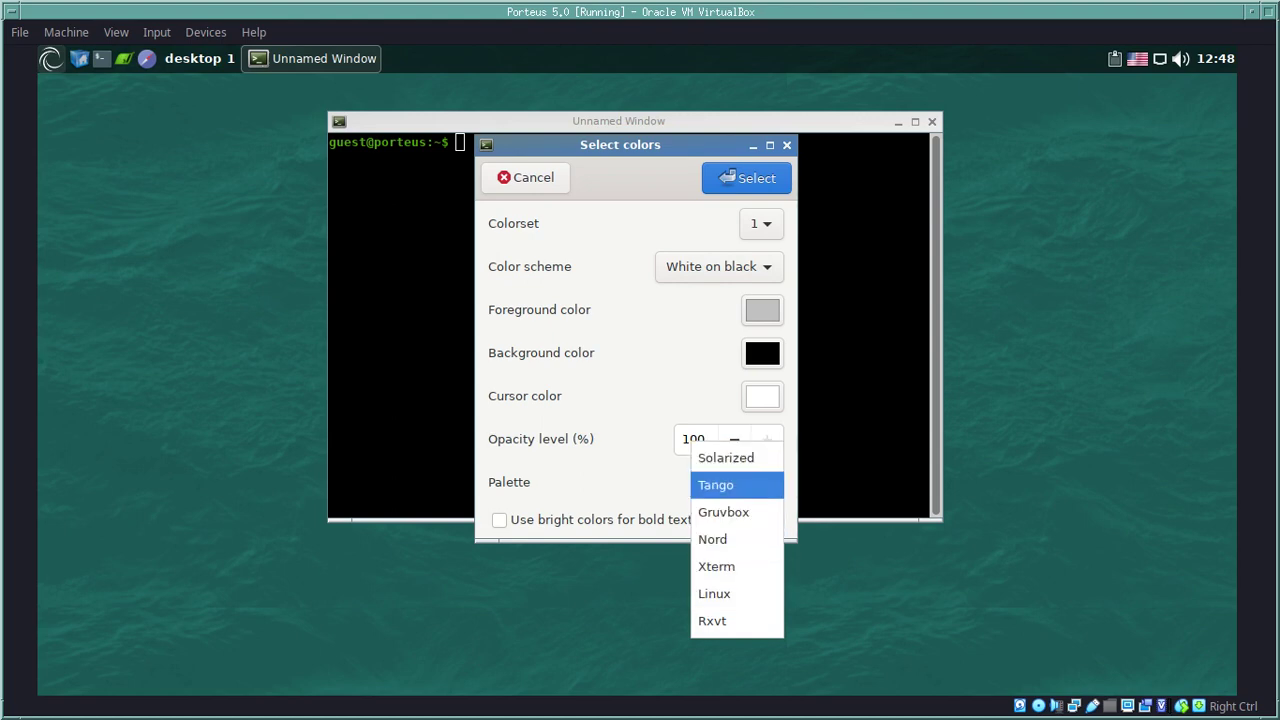
key("Return")
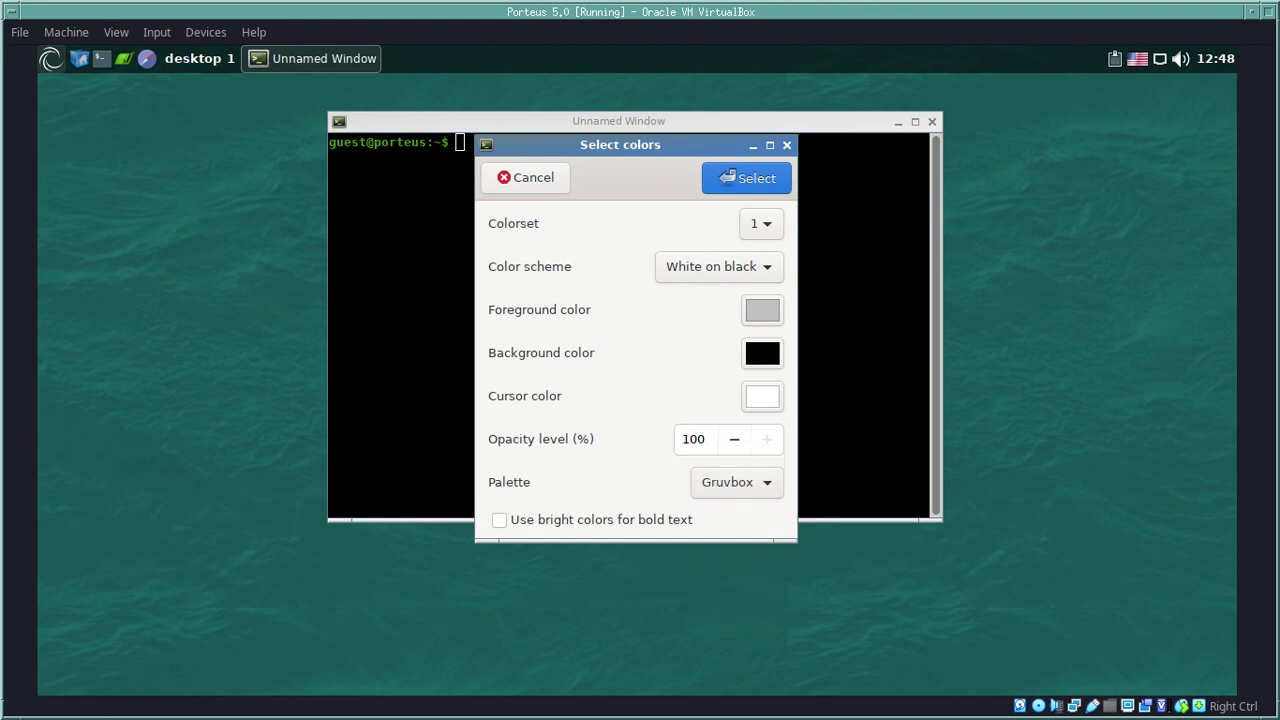
left_click(726, 177)
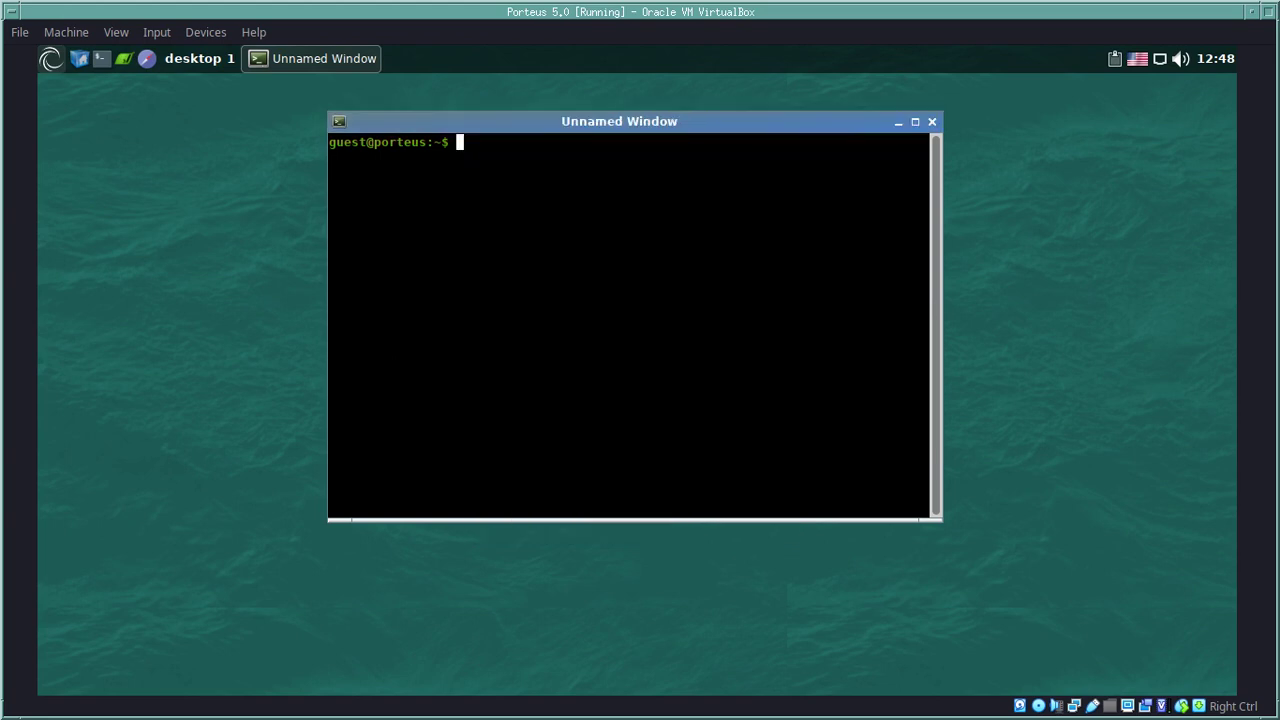
right_click(652, 216)
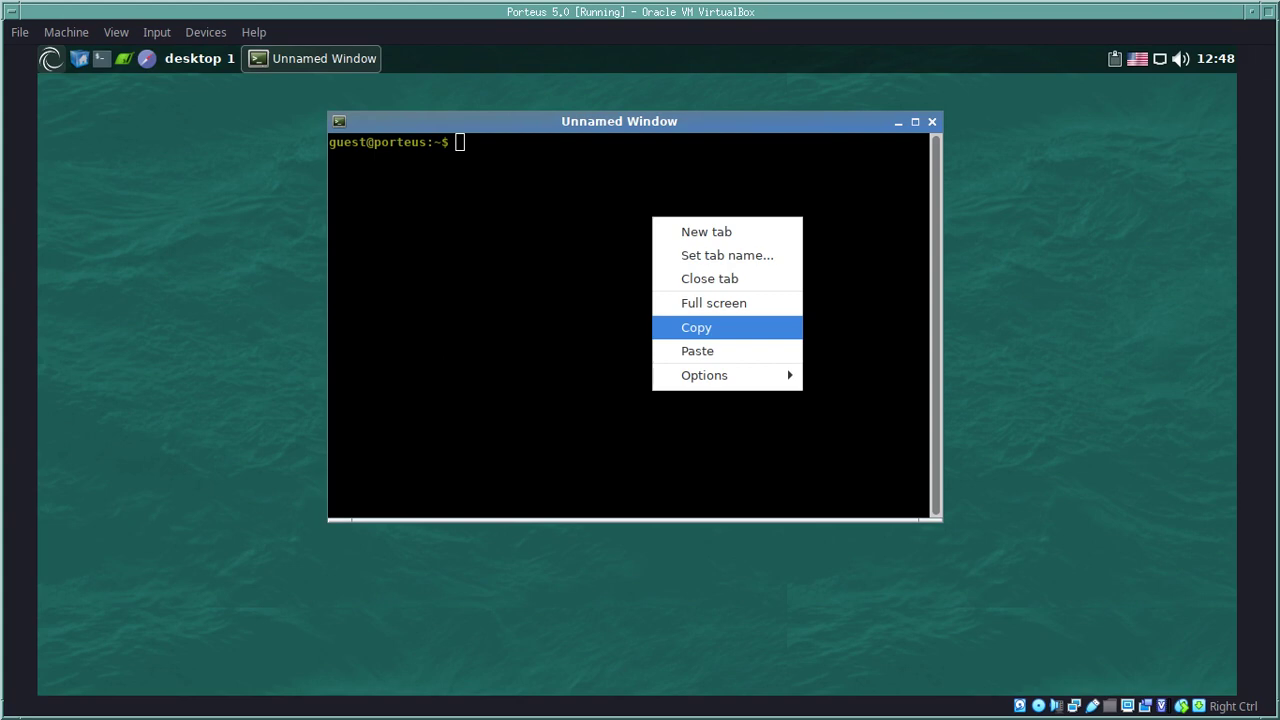
Step: Choose the Solarized palette in the colour settings and apply it
mouse_move(720, 375)
key("Return")
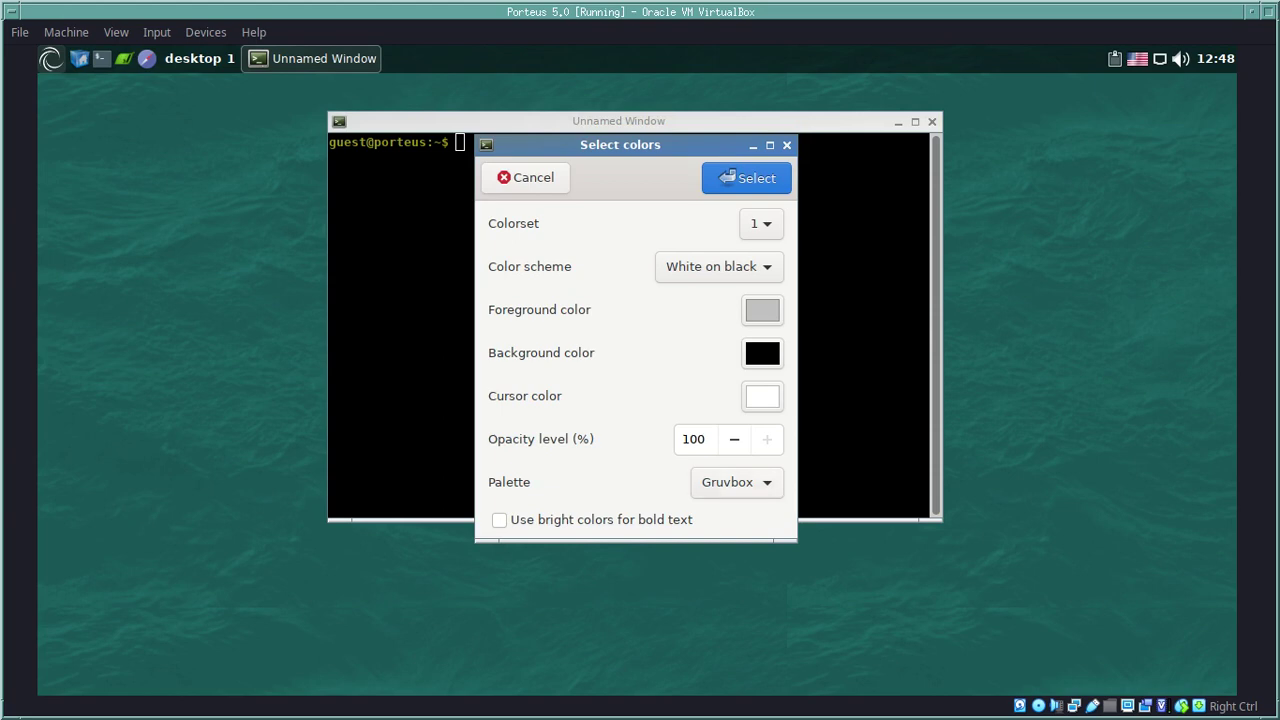
left_click(737, 482)
key("Down")
key("Down")
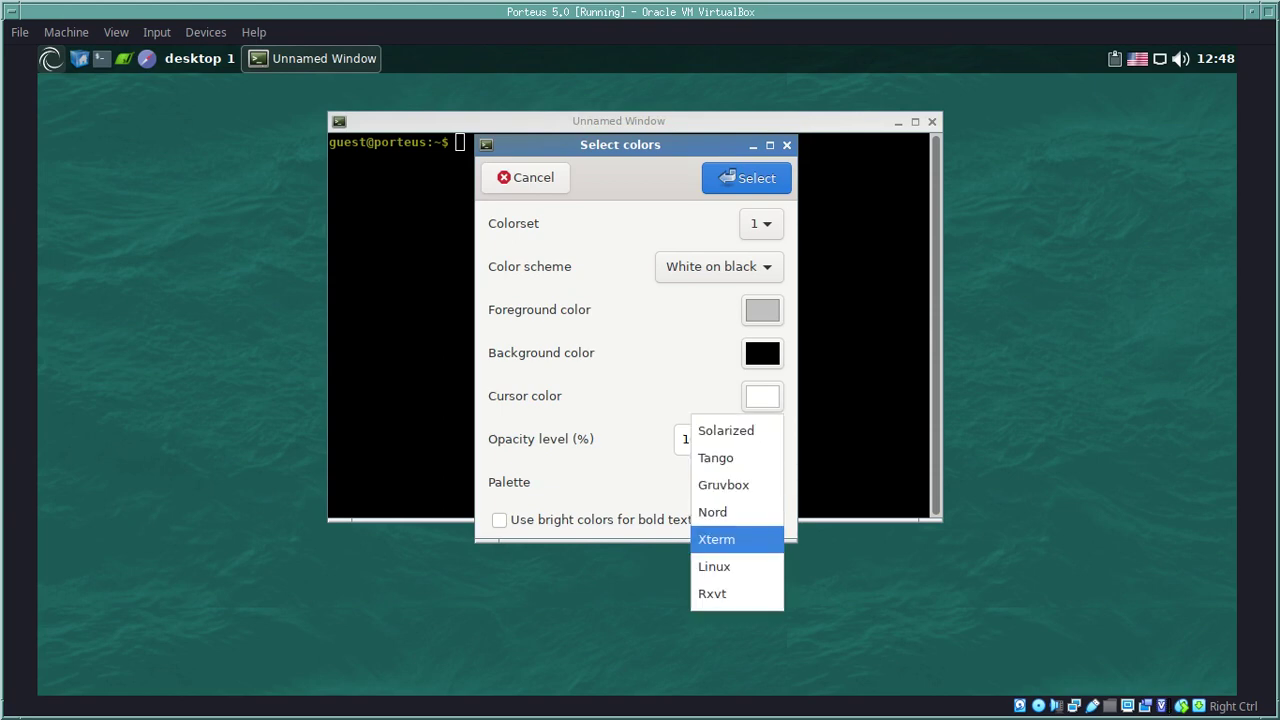
key("Up")
key("Up")
key("Up")
key("Up")
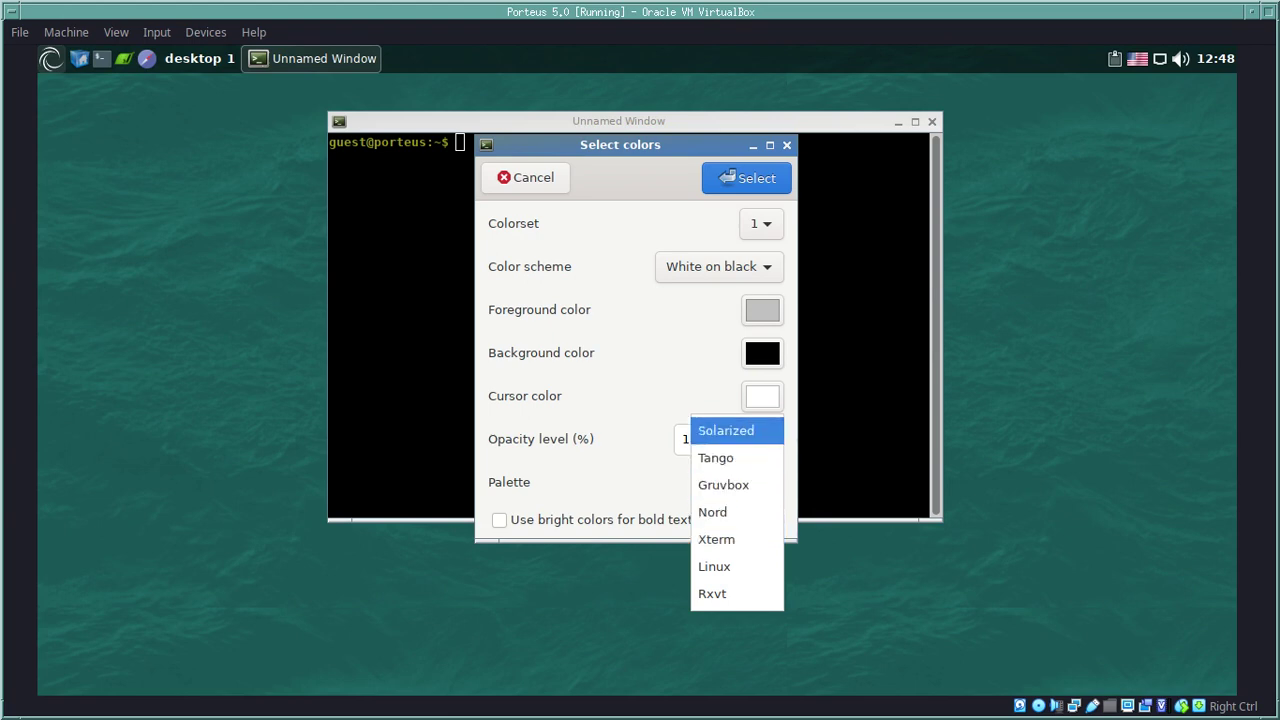
key("Return")
key("Return")
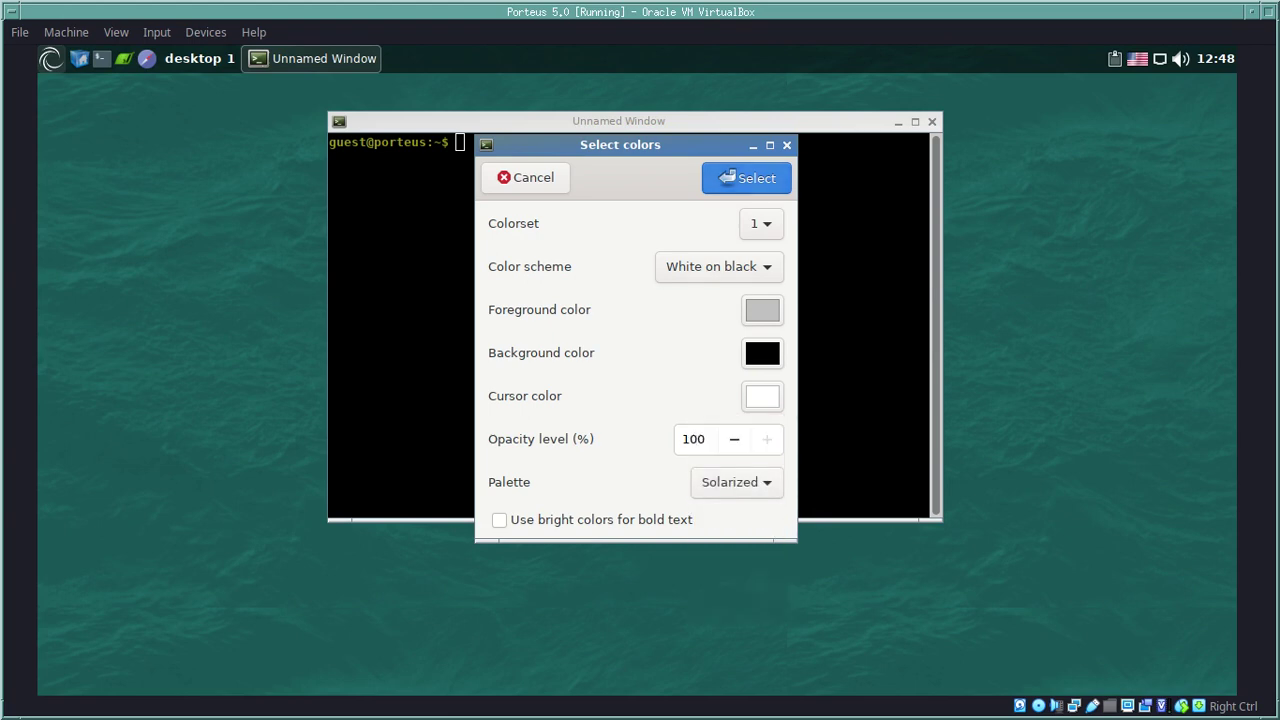
key("shift+F10")
key("Down")
key("Down")
key("Down")
key("Down")
key("Down")
key("Down")
key("Down")
key("Right")
key("Down")
key("Up")
key("Return")
Step: Set the colour scheme to Solarized light and apply the new colours
key("Tab")
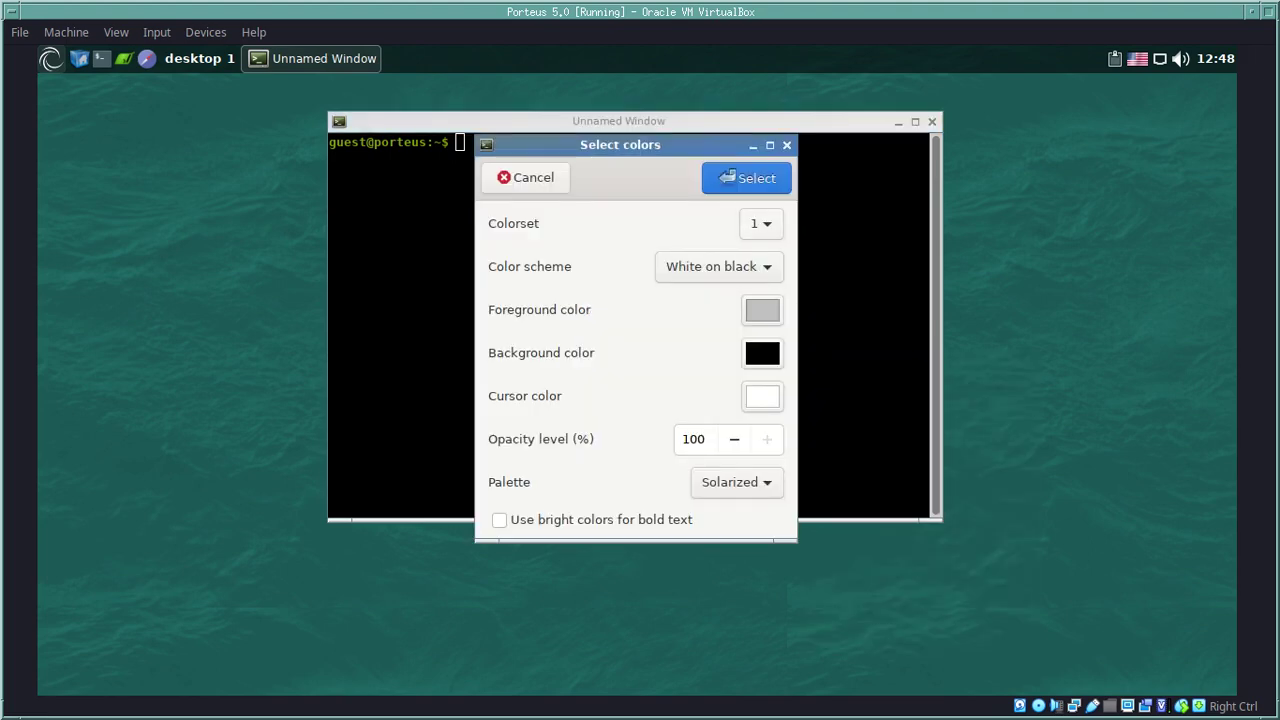
key("Tab")
key("space")
key("Down")
key("Down")
key("Down")
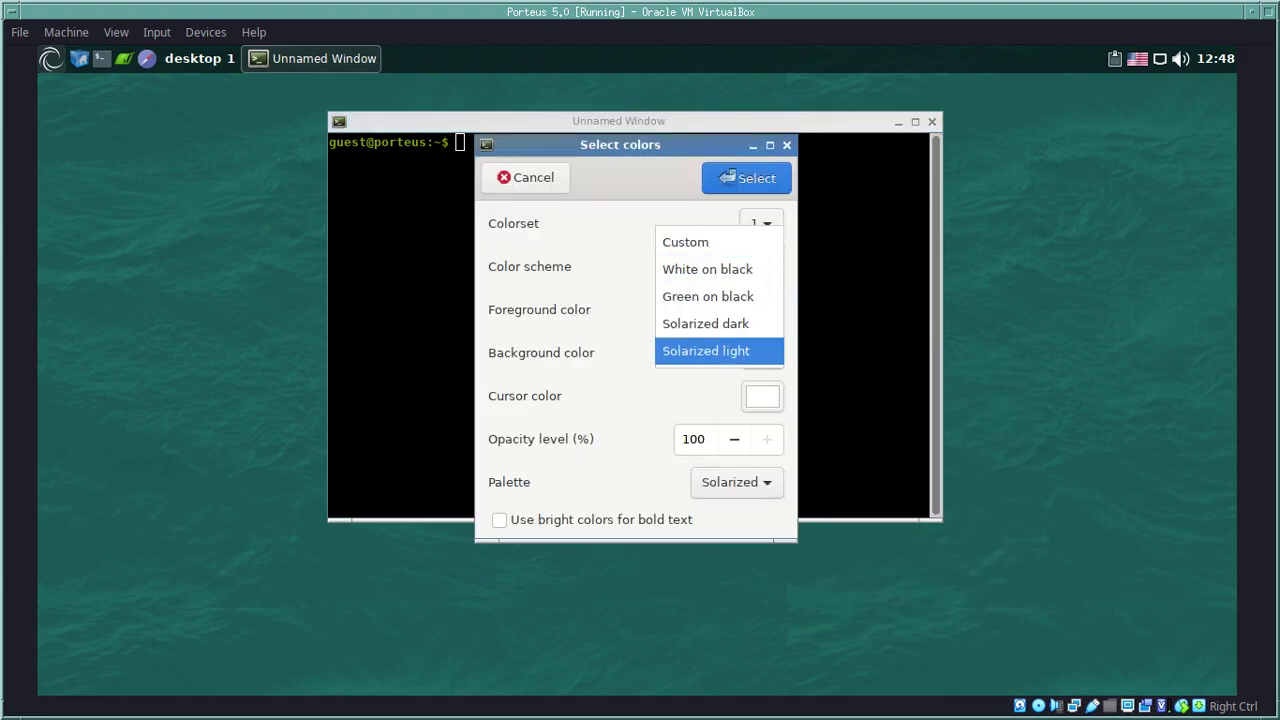
key("Return")
key("Return")
key("shift+F10")
key("Down")
key("Down")
key("Up")
key("Up")
key("Right")
key("Return")
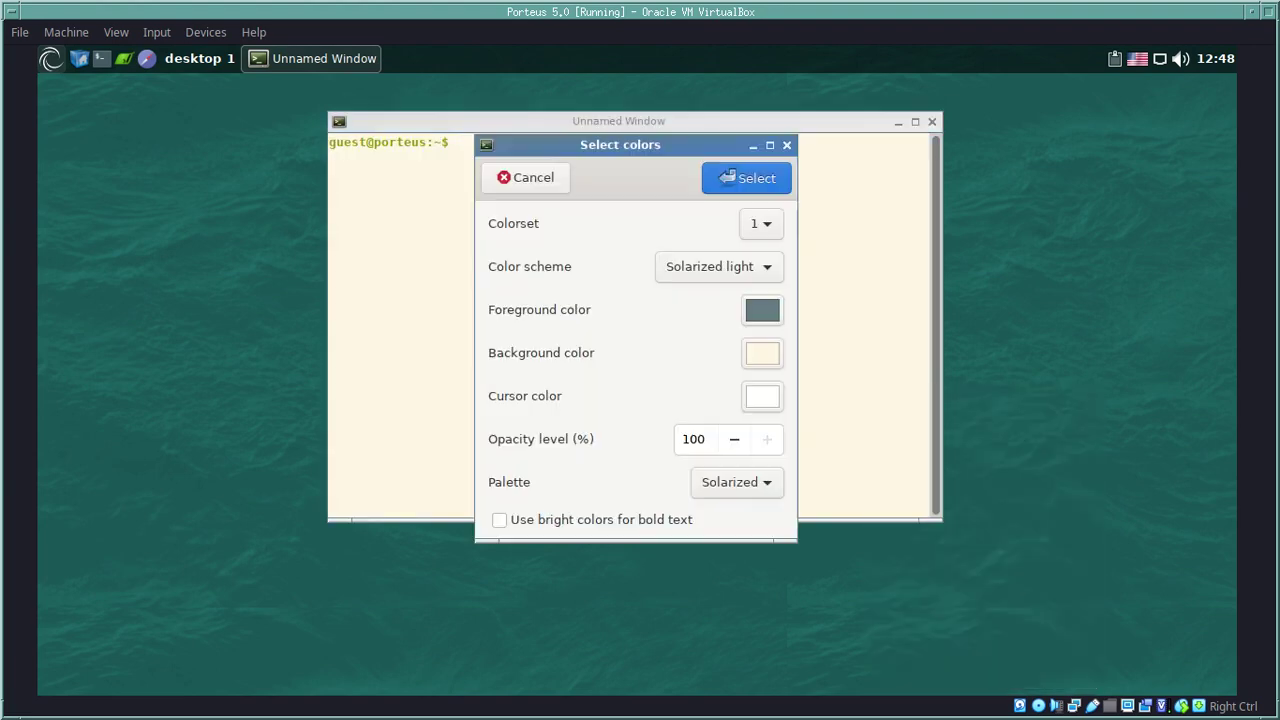
Step: Try other palettes and schemes, then confirm Solarized light with the Solarized palette
key("space")
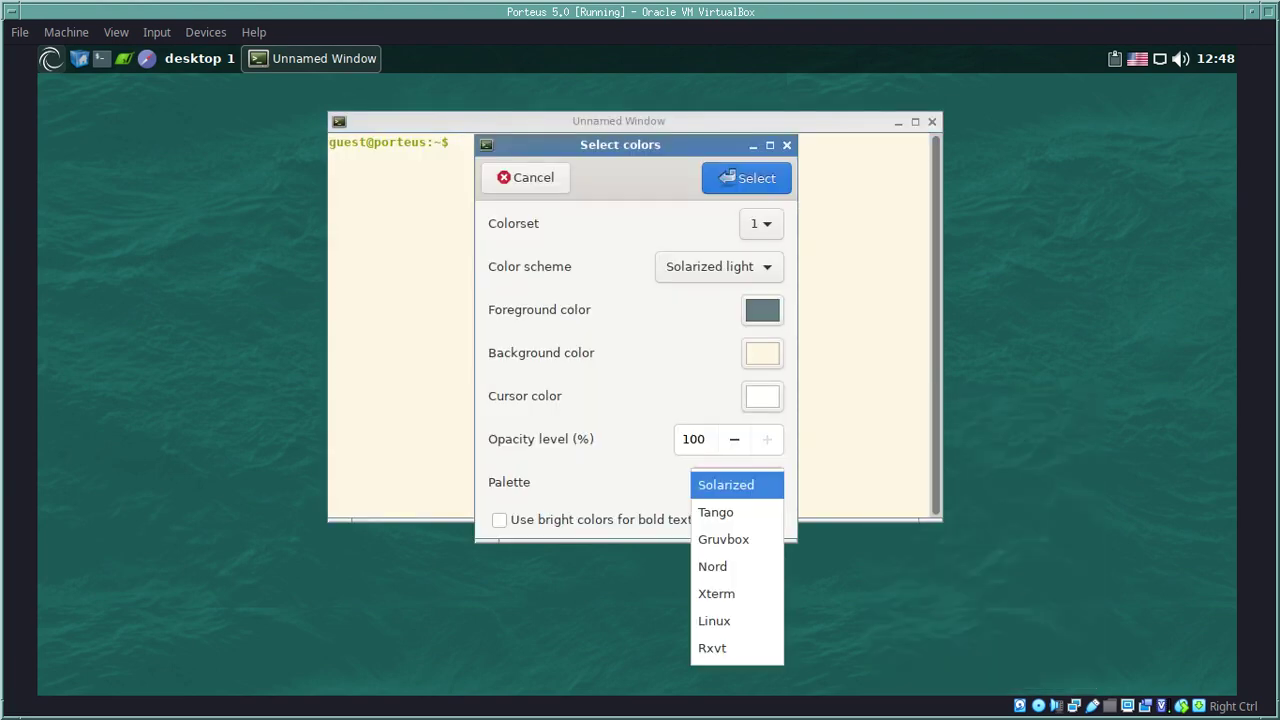
key("Down")
key("Down")
key("Return")
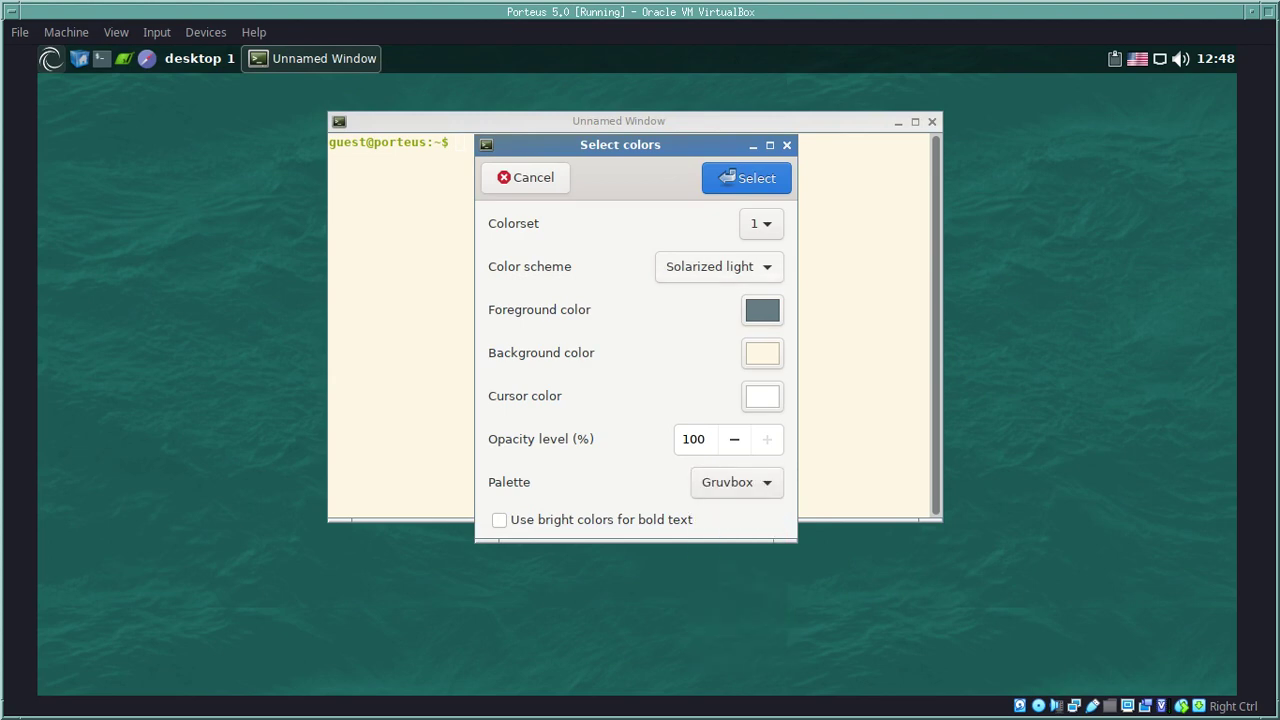
key("space")
key("Up")
key("Up")
key("Return")
key("Up")
key("Return")
key("space")
key("Return")
key("space")
key("Up")
key("Up")
key("Return")
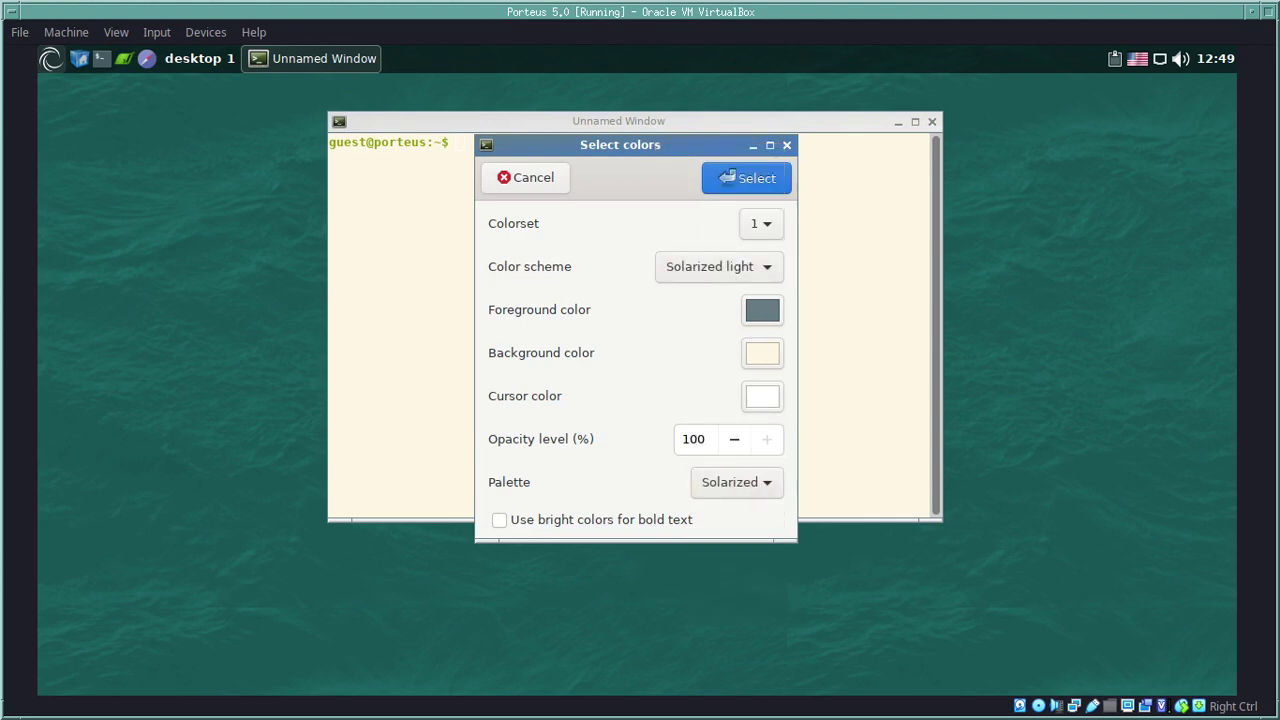
key("space")
key("Return")
key("Return")
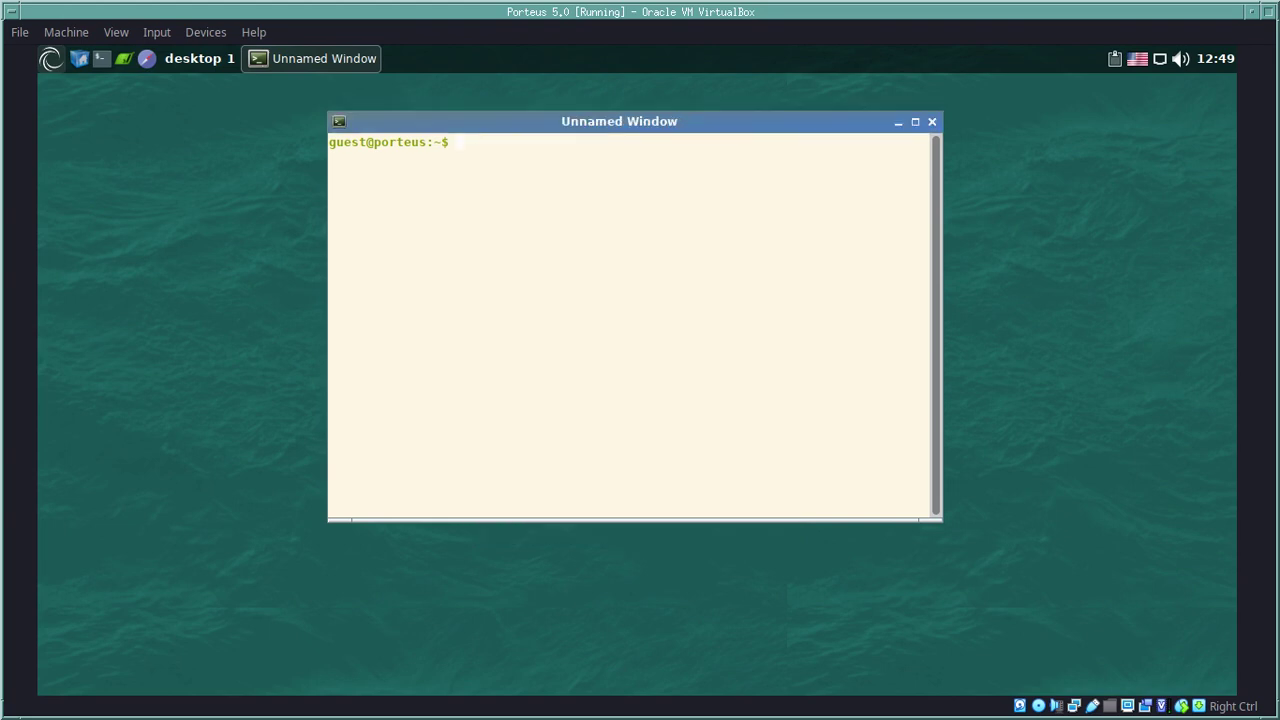
Step: Browse the terminal's Options submenu and dismiss it without changes
right_click(546, 244)
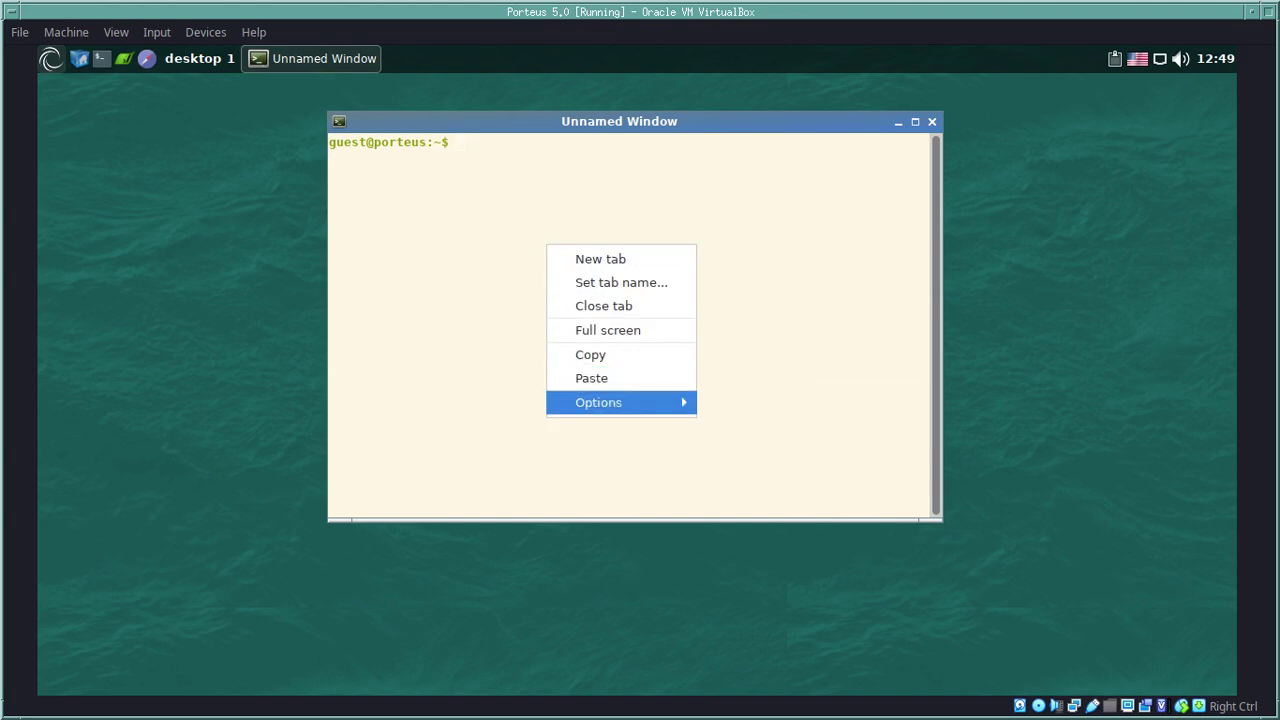
mouse_move(600, 402)
key("Up")
key("Down")
key("Down")
key("Down")
key("Down")
key("Down")
key("Down")
key("Down")
key("Down")
key("Down")
key("Down")
key("Down")
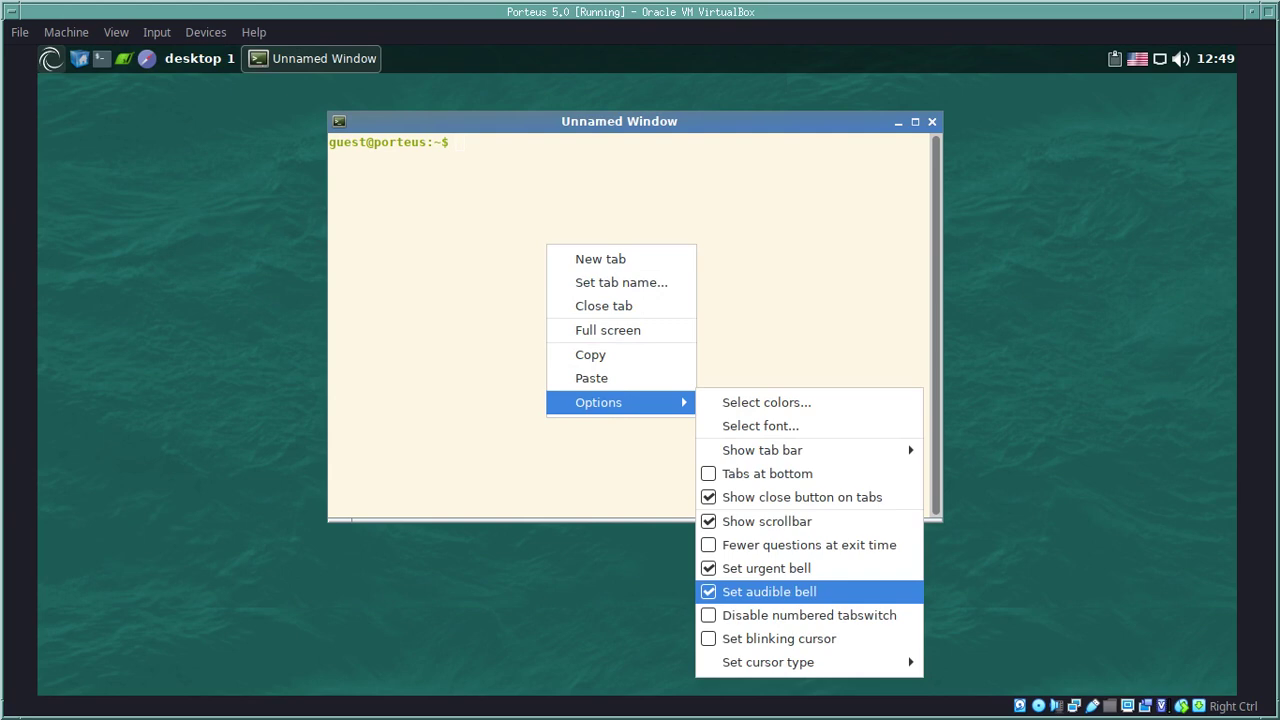
key("Up")
key("Up")
key("Up")
key("Up")
key("Up")
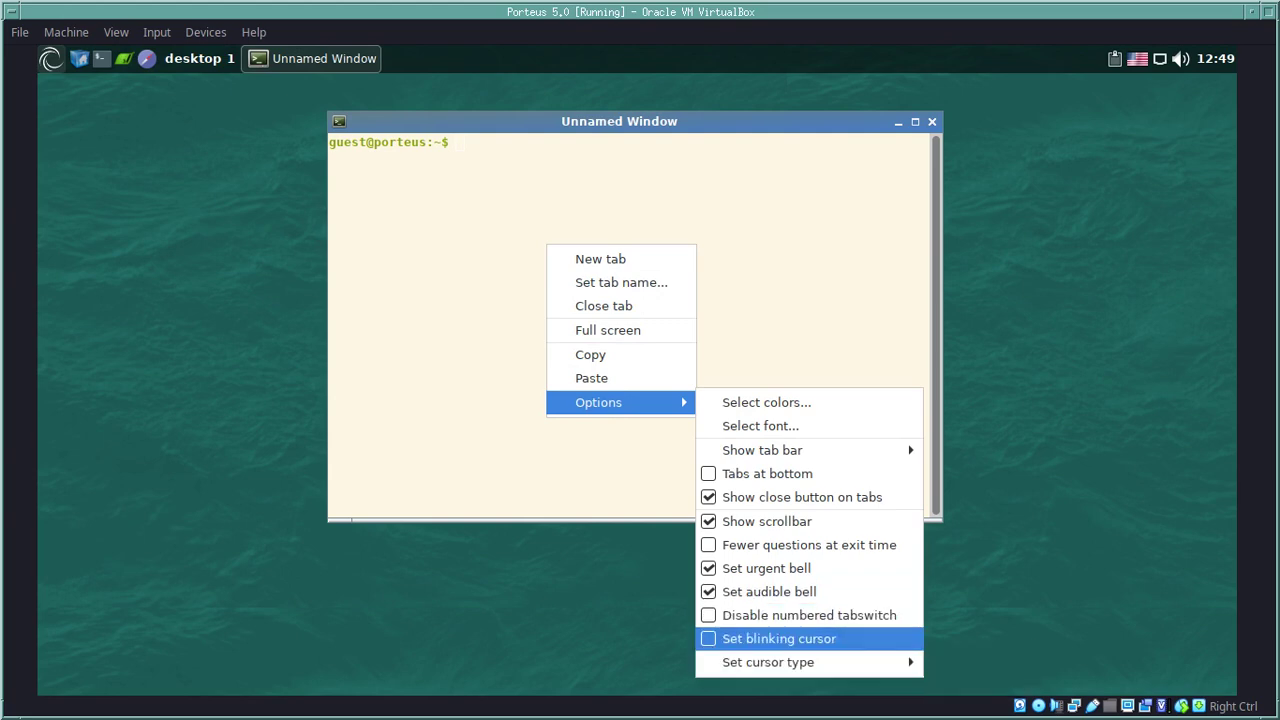
key("Up")
key("Up")
key("Up")
key("Escape")
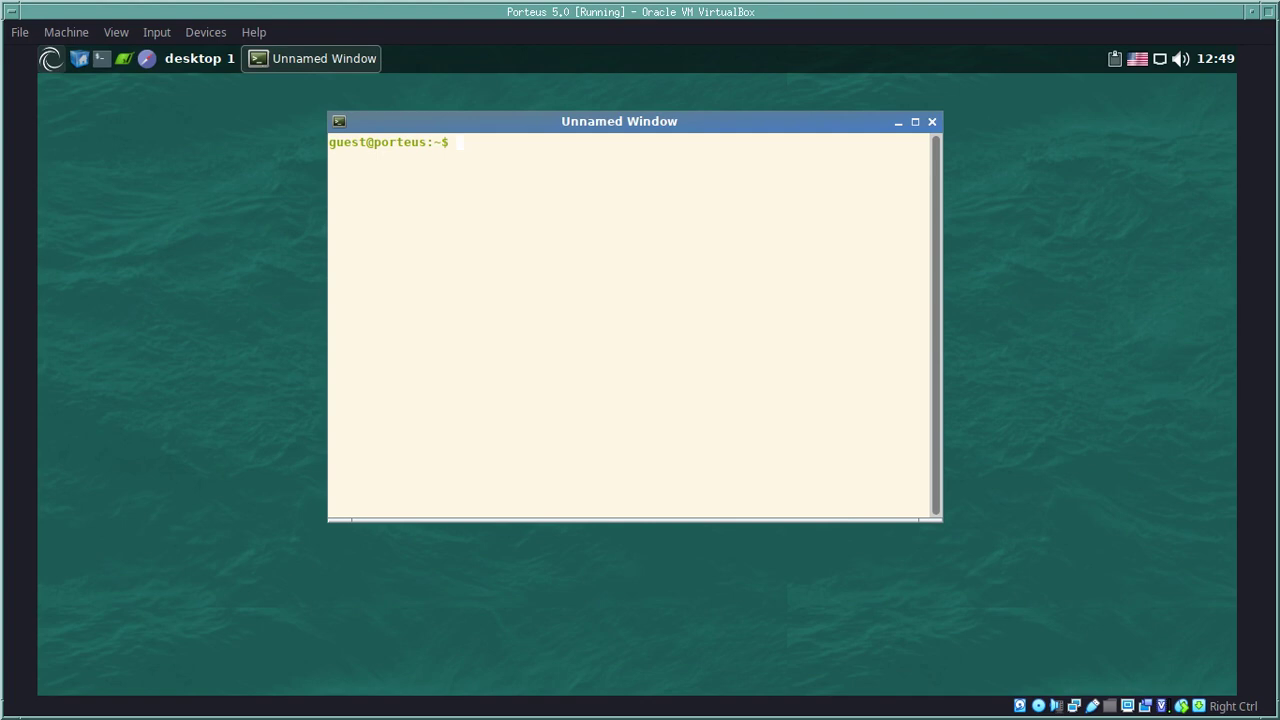
Step: Close the Sakura terminal window from its window menu, leaving an empty desktop
key("alt+space")
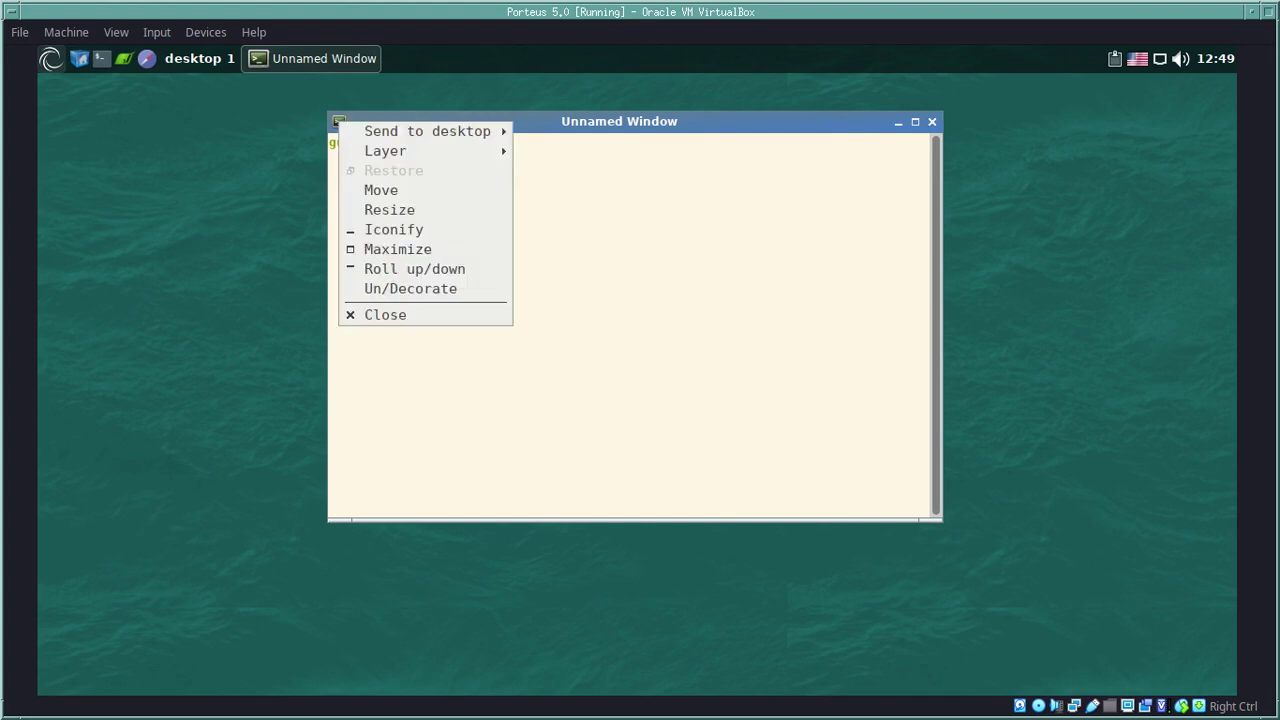
key("Down")
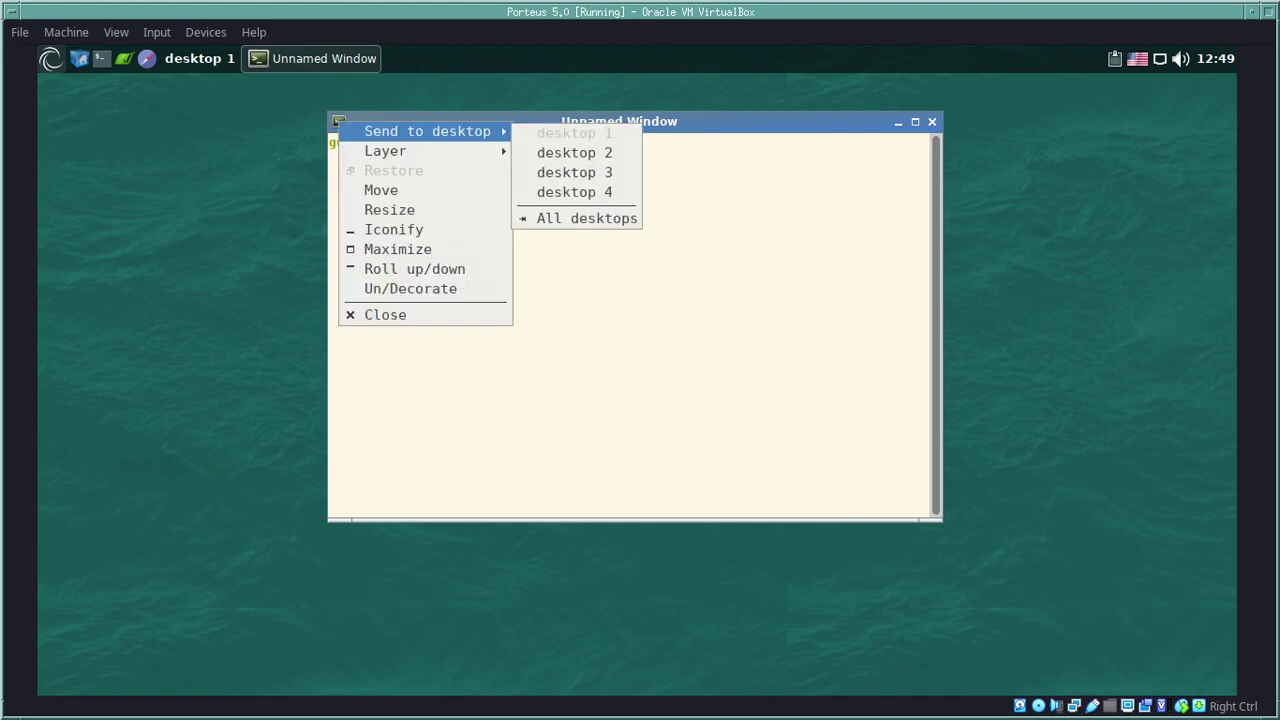
key("Down")
key("Down")
key("Down")
key("Down")
key("Down")
key("Down")
key("Down")
key("Down")
key("Down")
key("Return")
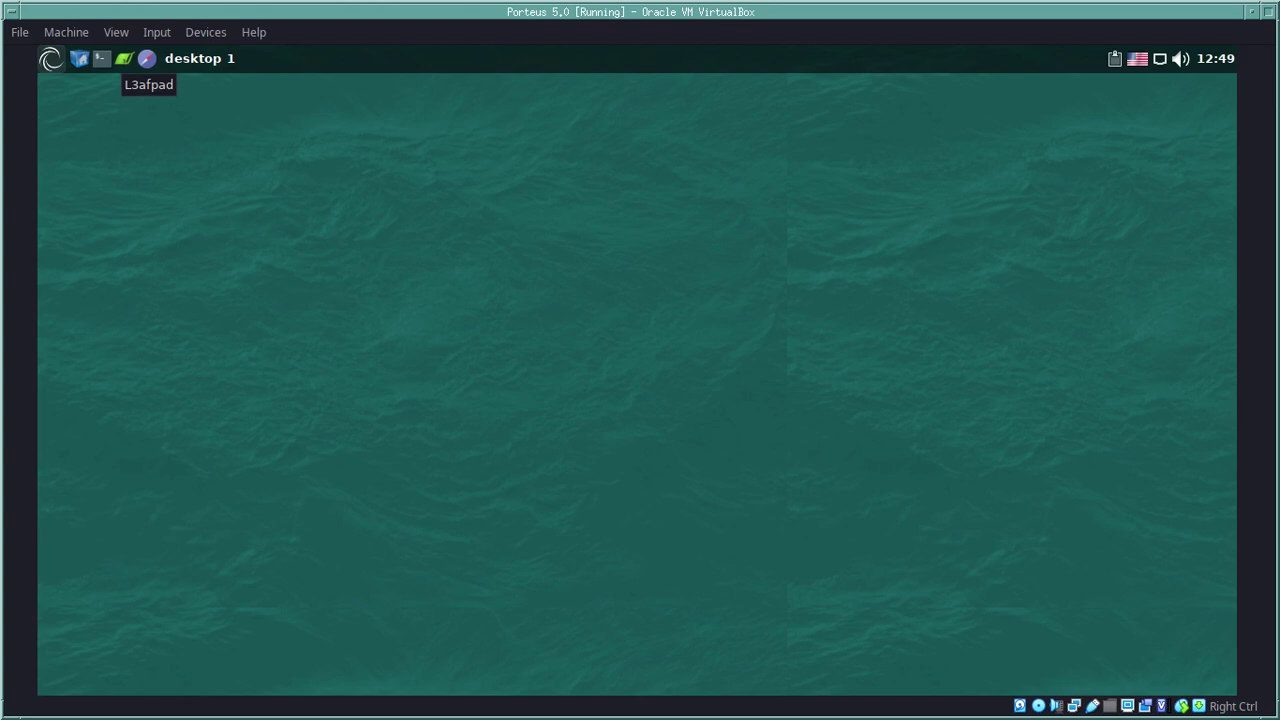
left_click(147, 58)
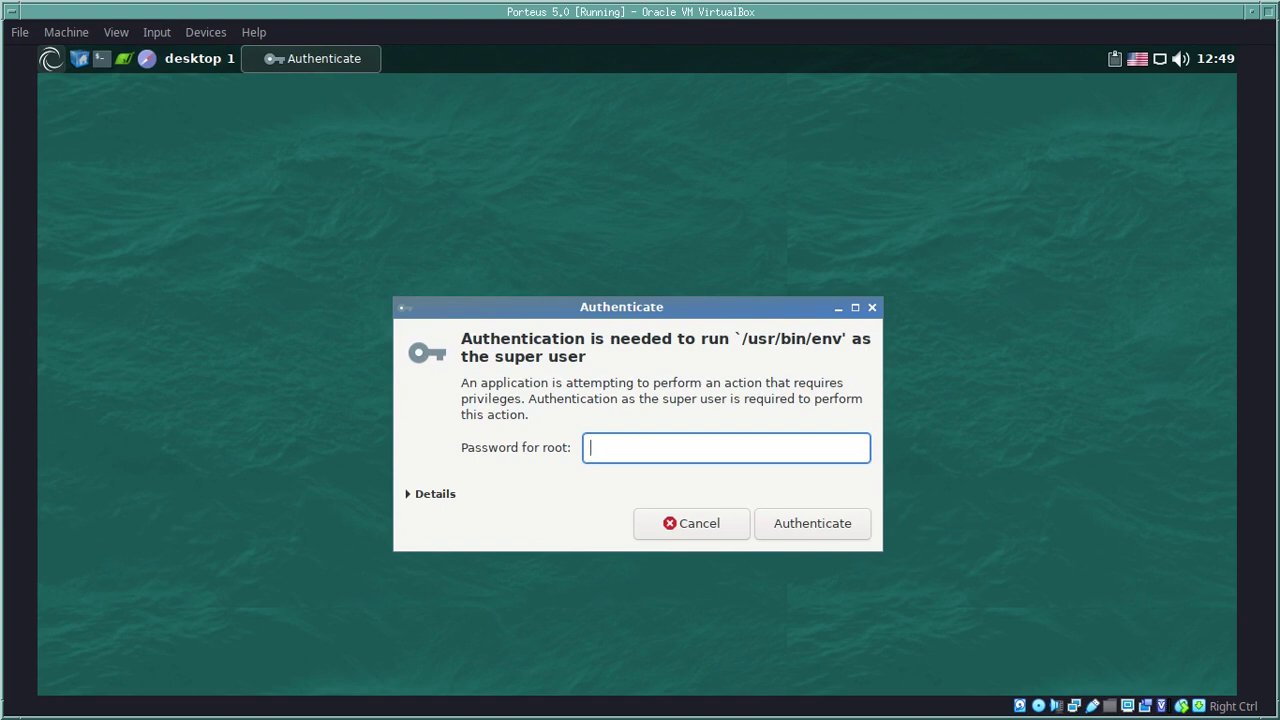
type("toor")
key("Return")
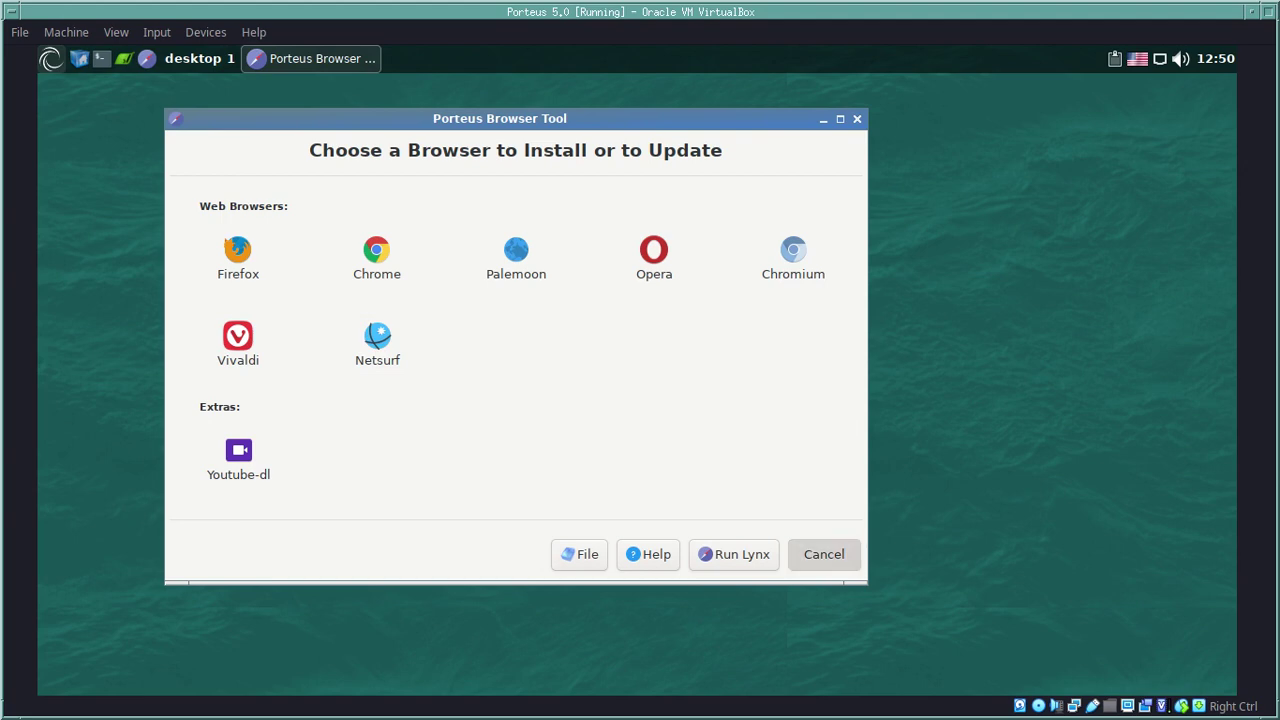
left_click(824, 554)
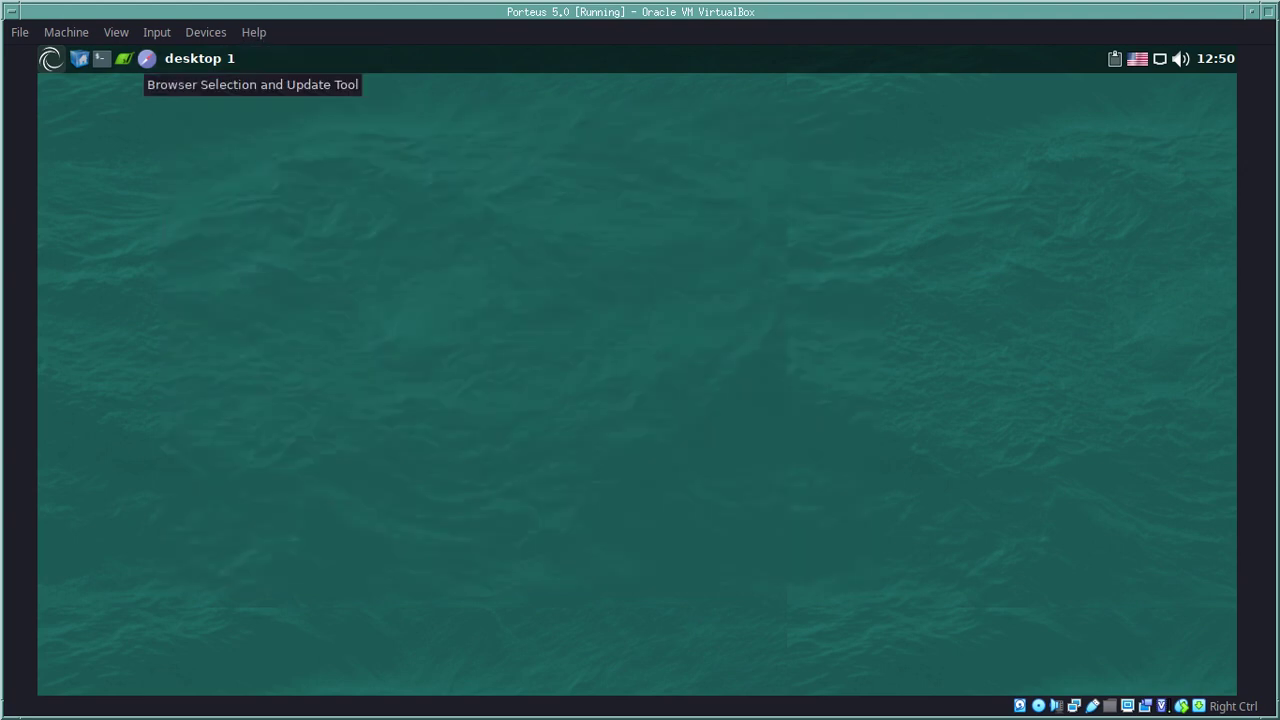
Step: Launch the gxkb keyboard layout indicator from the Accessories menu
left_click(50, 58)
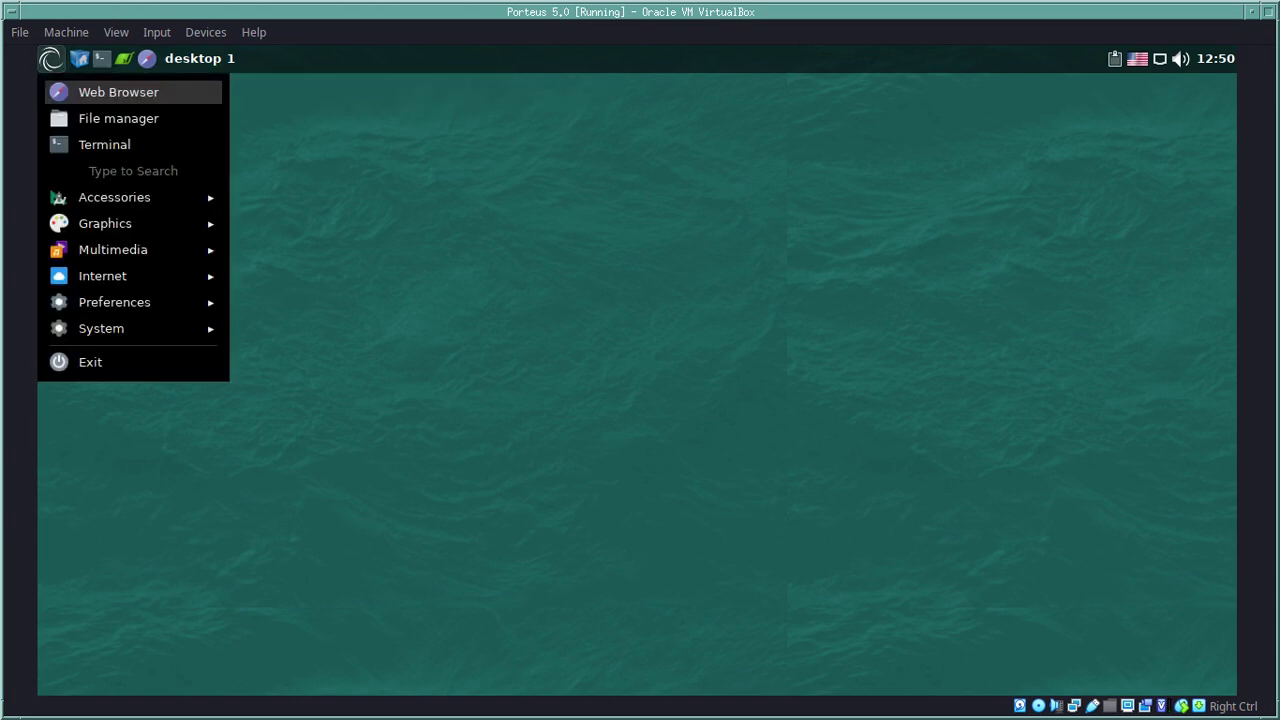
mouse_move(114, 197)
key("Right")
key("Down")
key("Down")
key("Down")
key("Down")
key("Down")
key("Down")
key("Down")
key("Up")
key("Up")
left_click(287, 302)
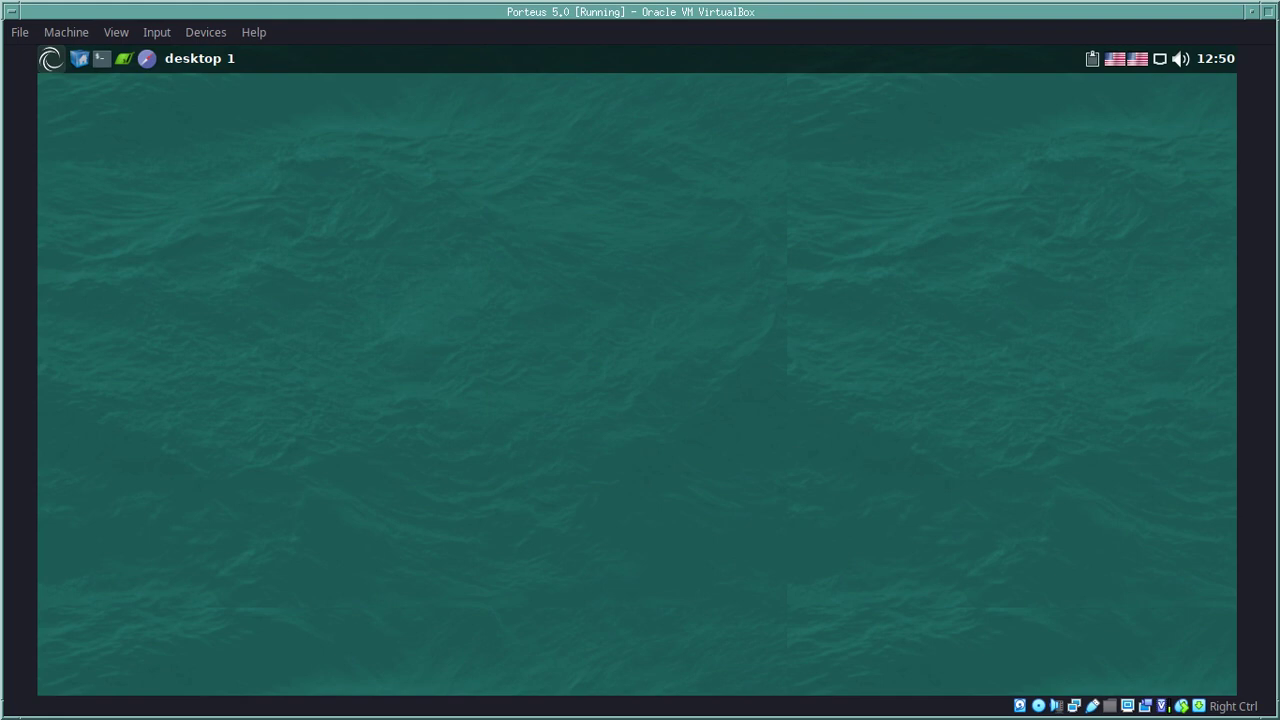
right_click(211, 150)
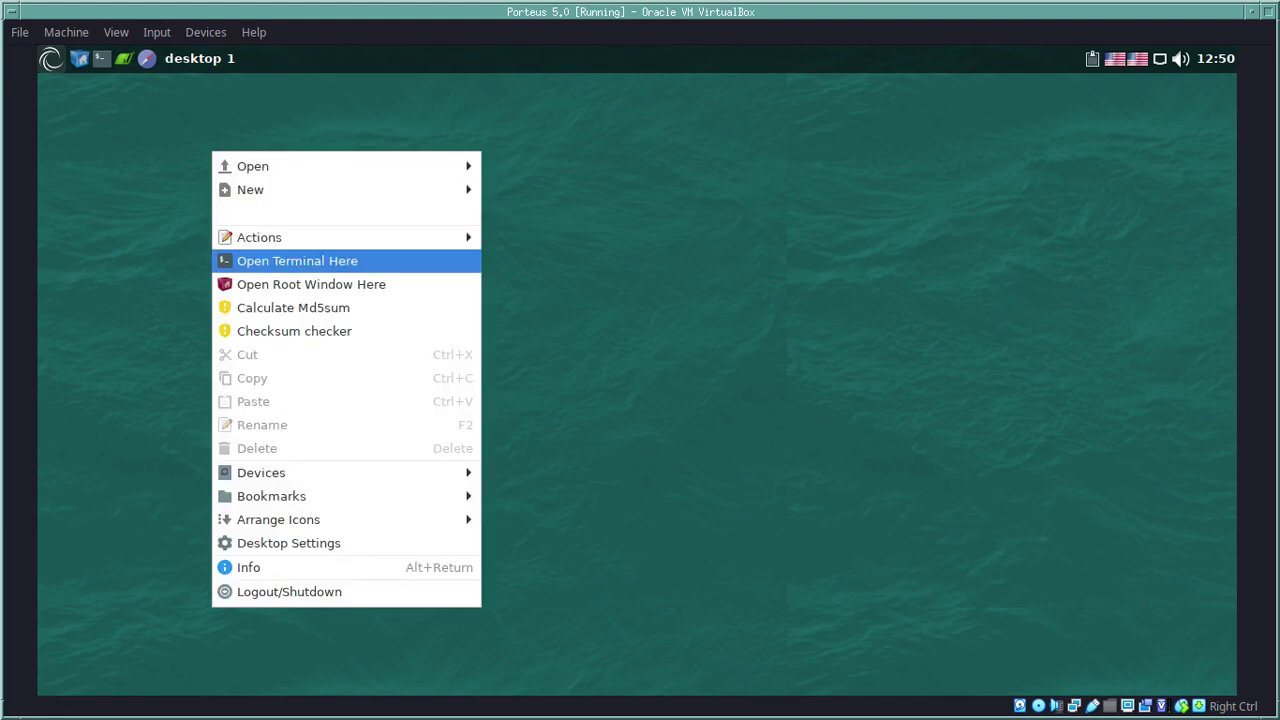
key("Escape")
Step: Launch galculator from Accessories and centre its window on the desktop
left_click(51, 58)
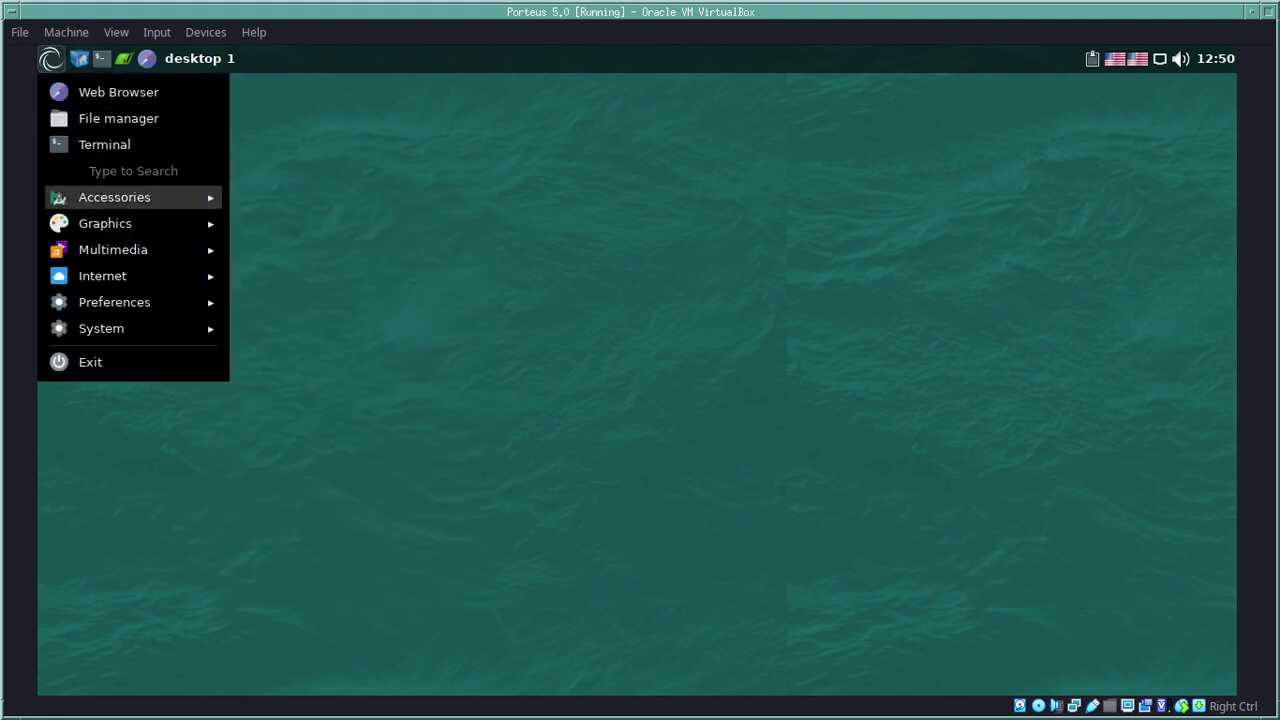
mouse_move(114, 197)
key("Down")
key("Down")
key("Down")
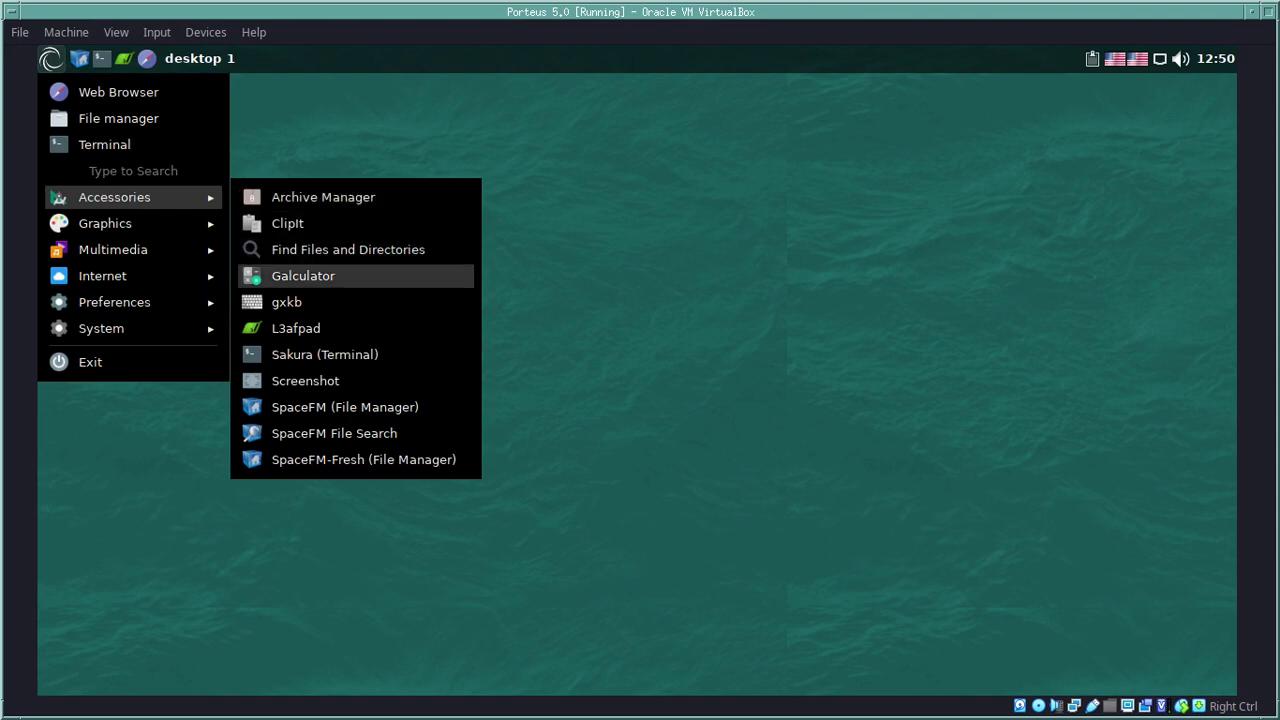
key("Return")
left_click_drag(300, 107, 562, 181)
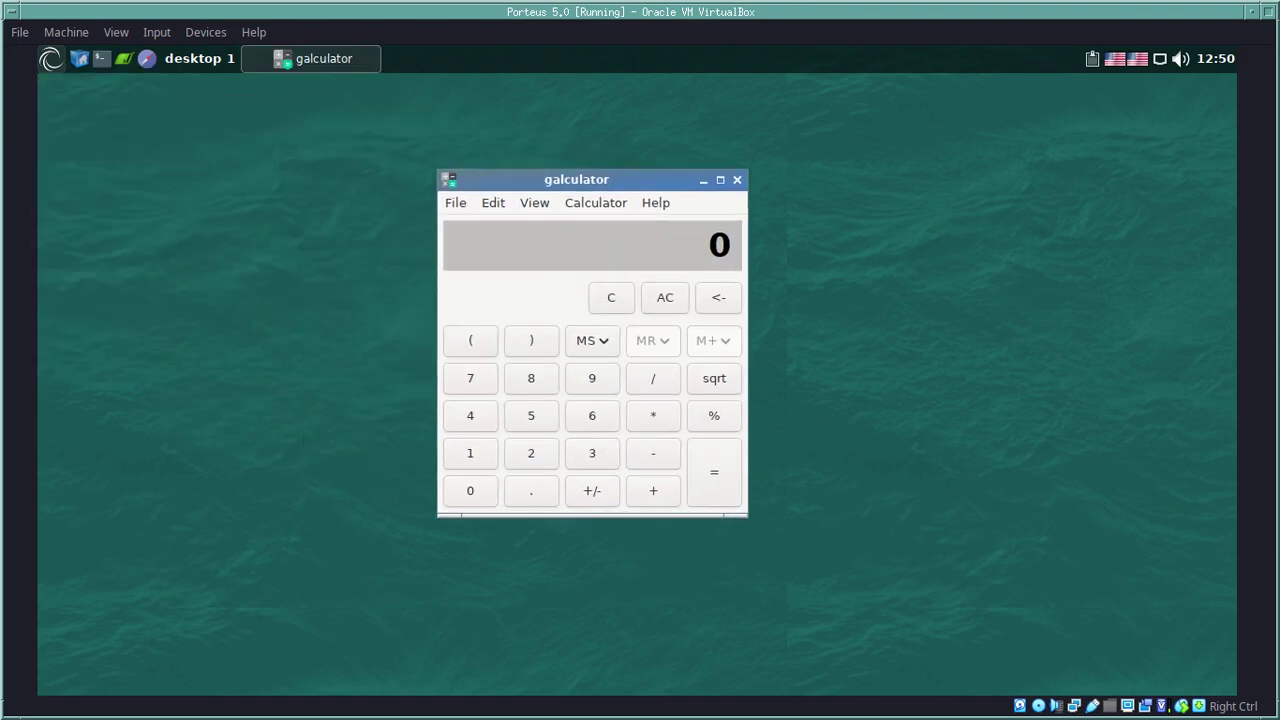
Step: Show galculator's About box, which reports version 2.1.4
key("alt+h")
key("Return")
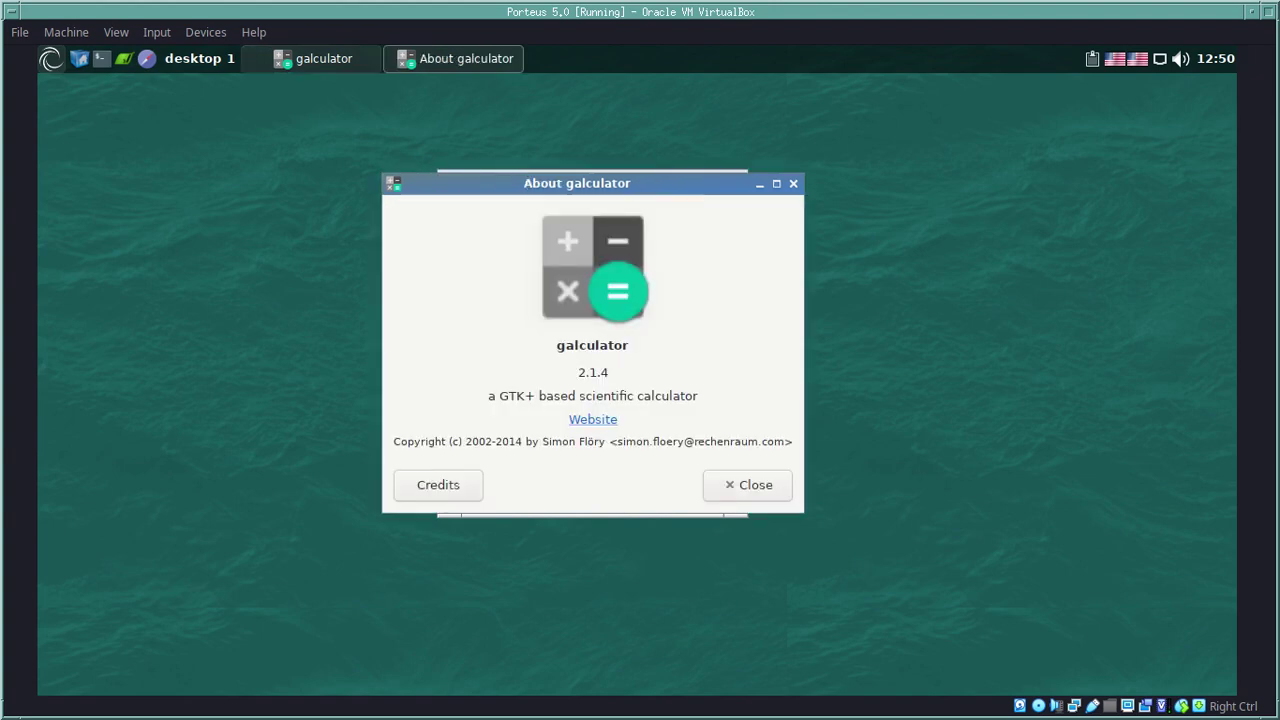
key("shift+Left")
key("shift+Left")
key("shift+Left")
key("shift+Left")
key("shift+Left")
key("shift+Left")
key("shift+Left")
key("shift+Left")
key("shift+Left")
key("shift+Left")
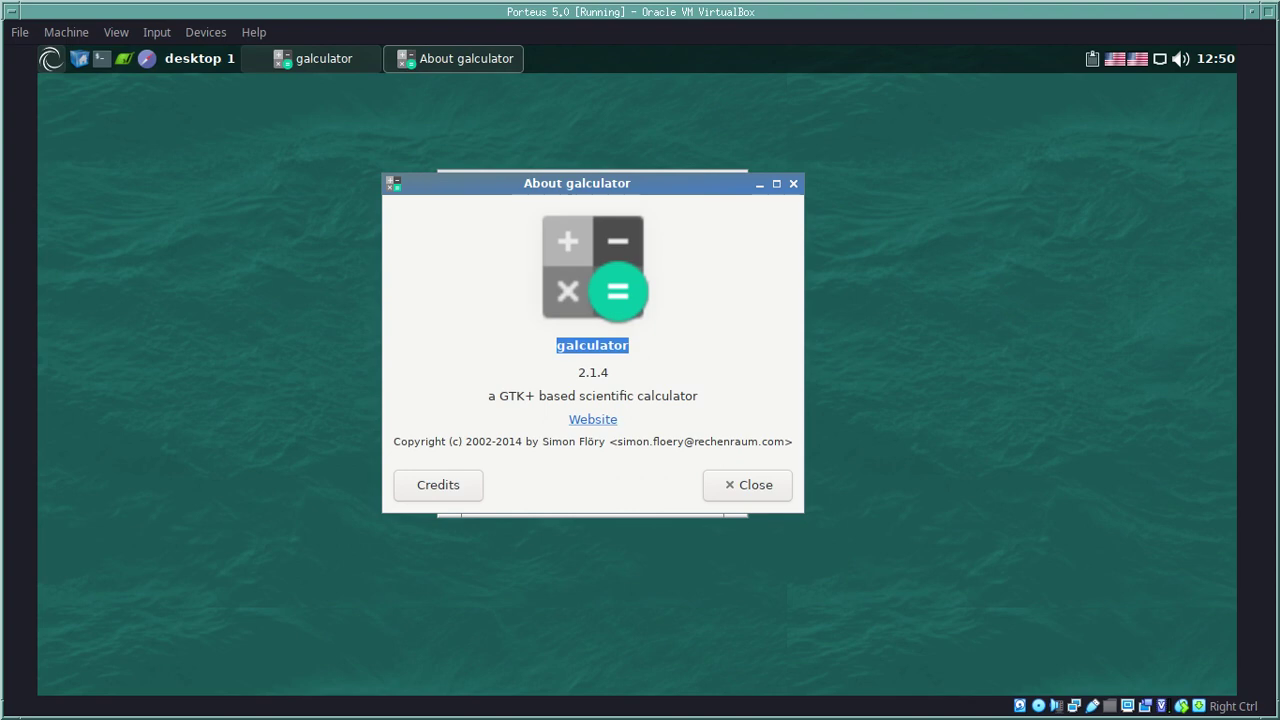
Step: Close the About galculator box and quit galculator via File > Quit
key("Escape")
key("alt+f")
key("Down")
key("Return")
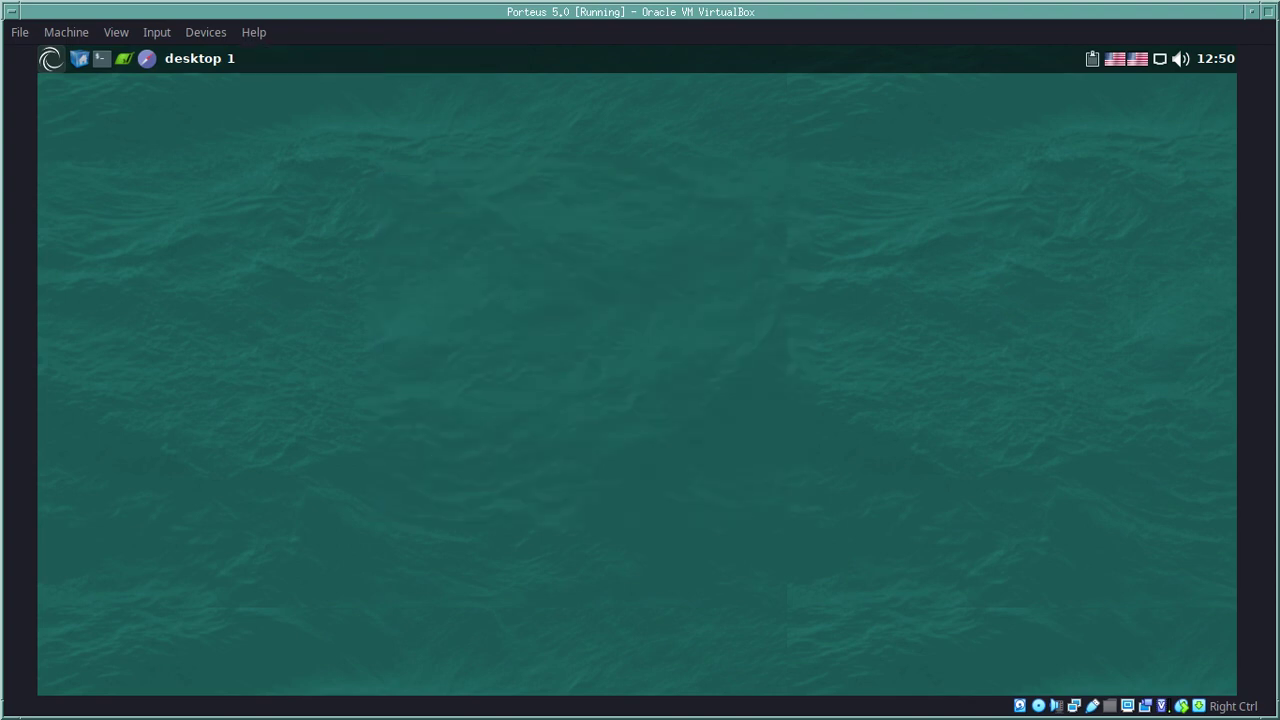
left_click(50, 58)
mouse_move(114, 197)
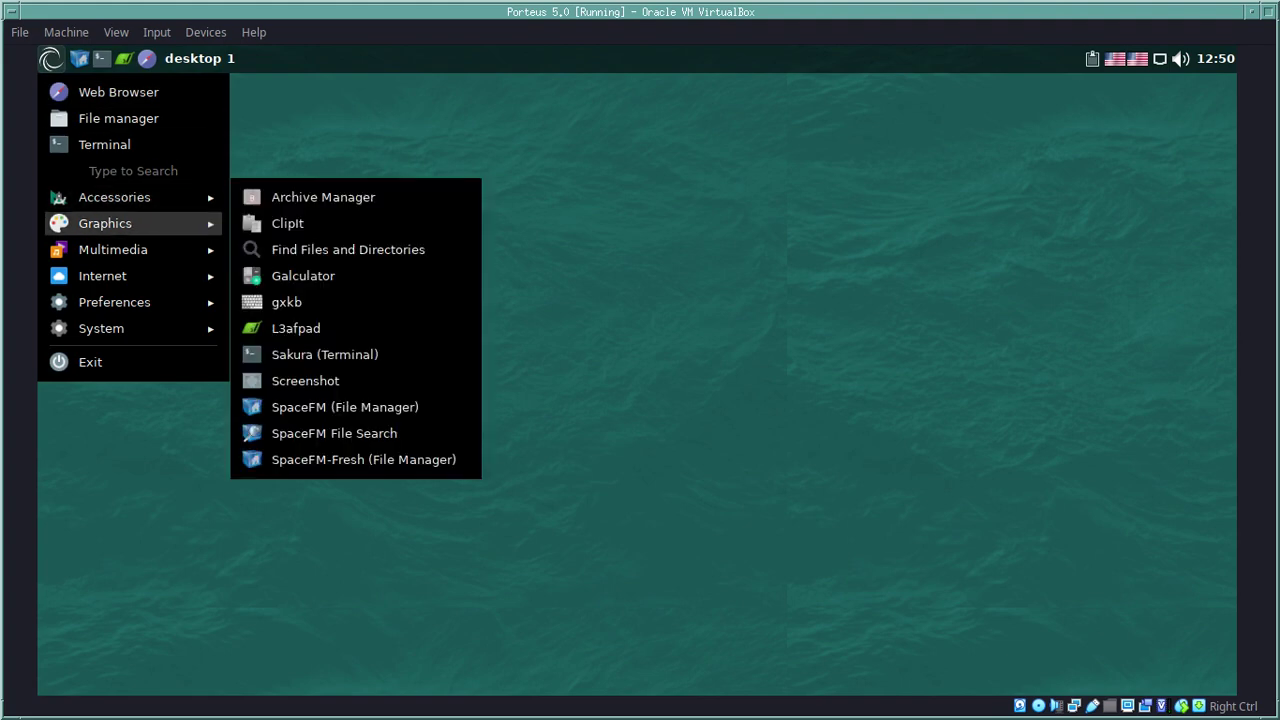
mouse_move(105, 223)
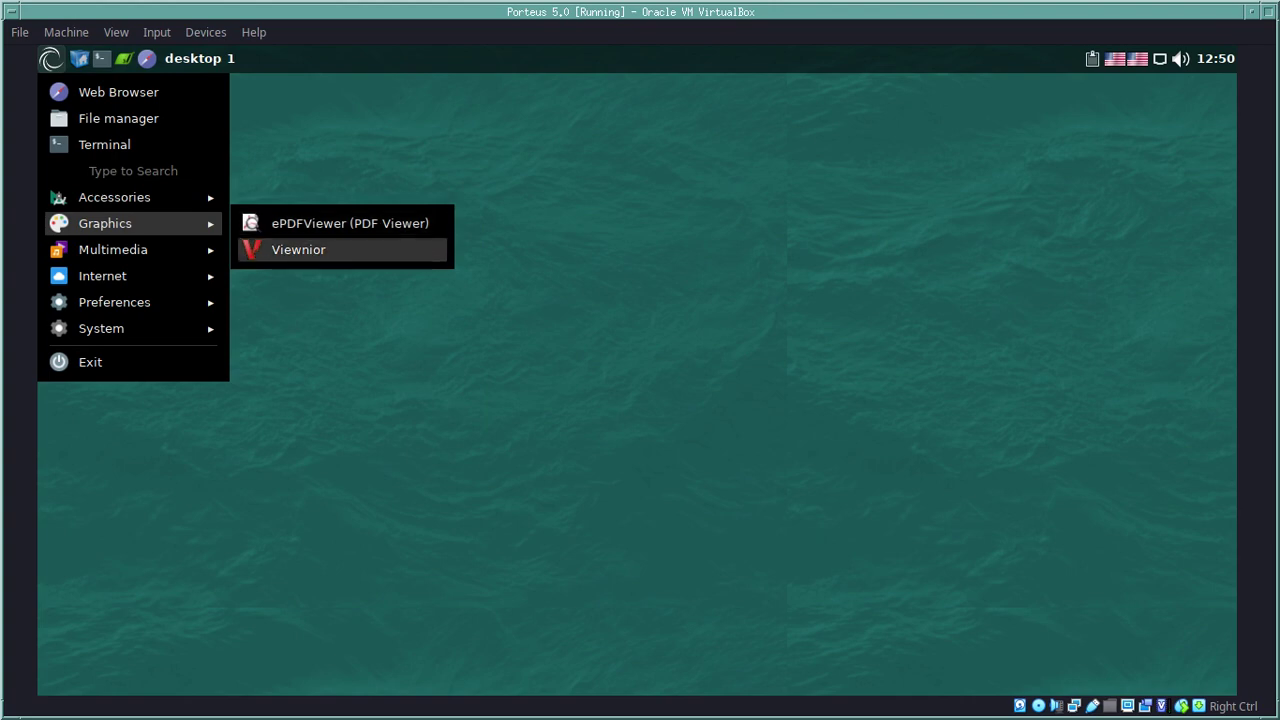
key("Return")
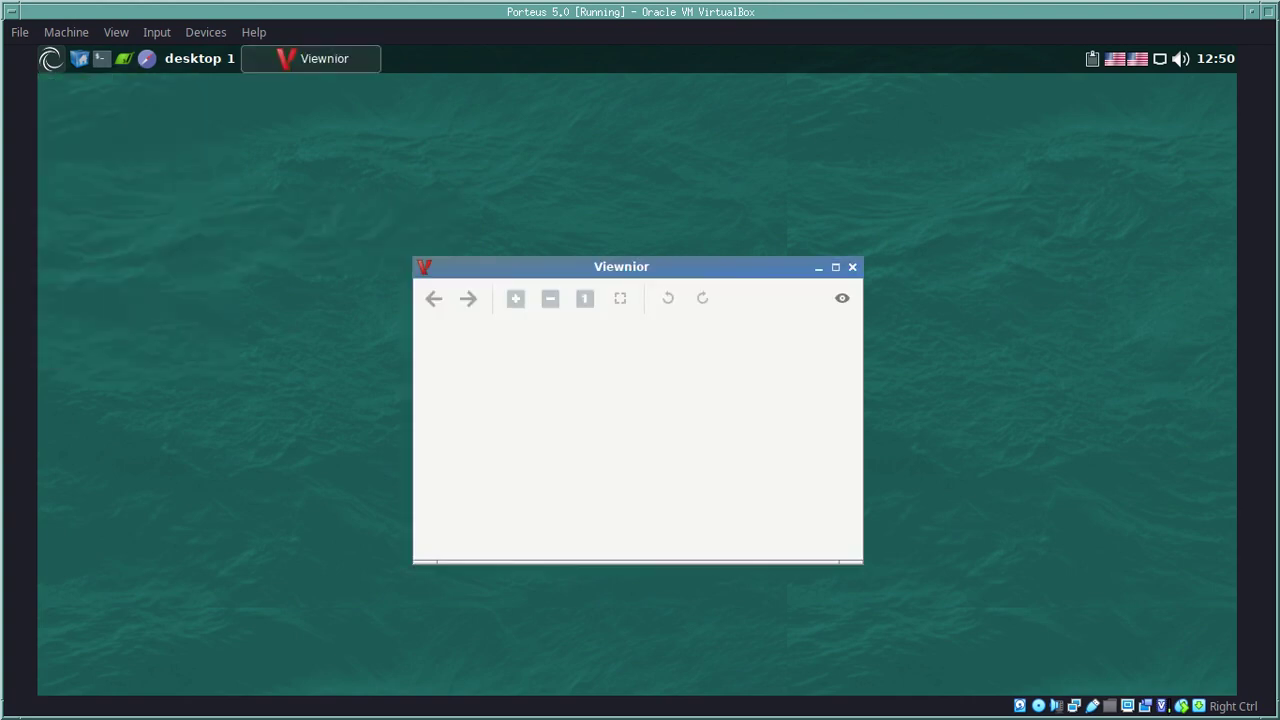
key("alt+space")
key("Down")
key("Down")
key("Down")
key("Escape")
key("Menu")
key("Up")
key("Up")
key("Up")
key("Up")
key("Return")
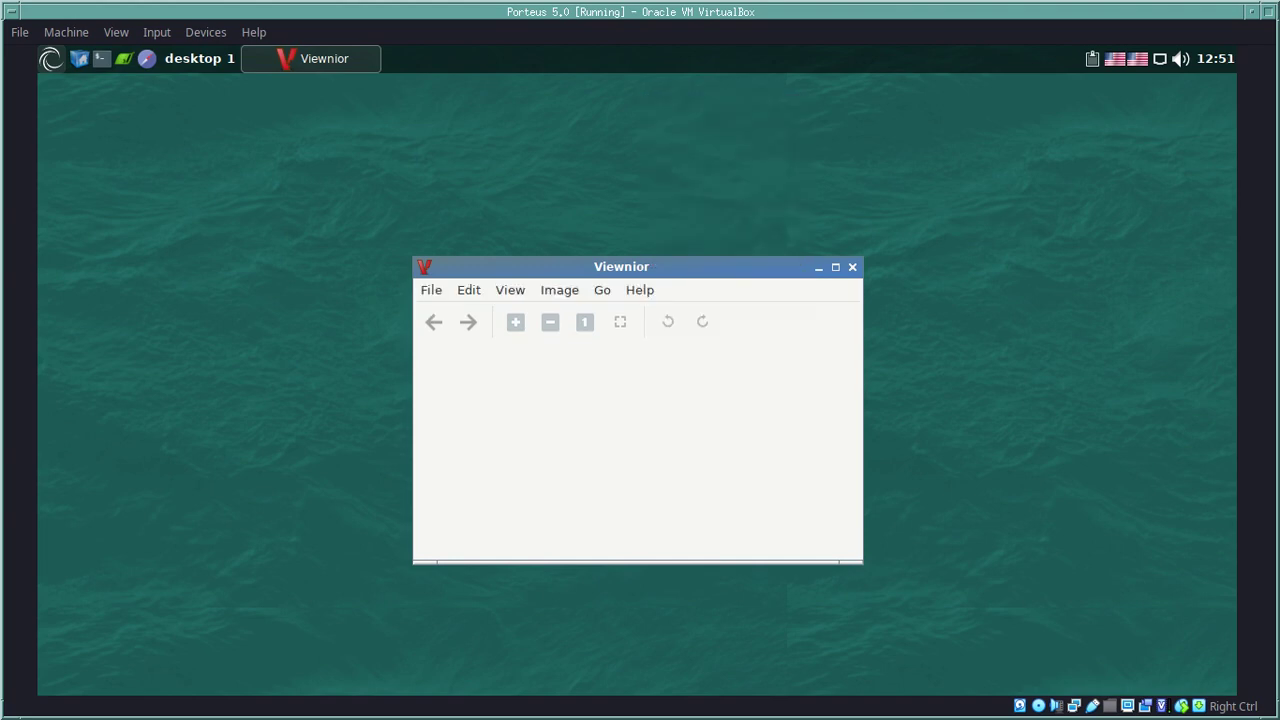
key("alt+f")
key("Down")
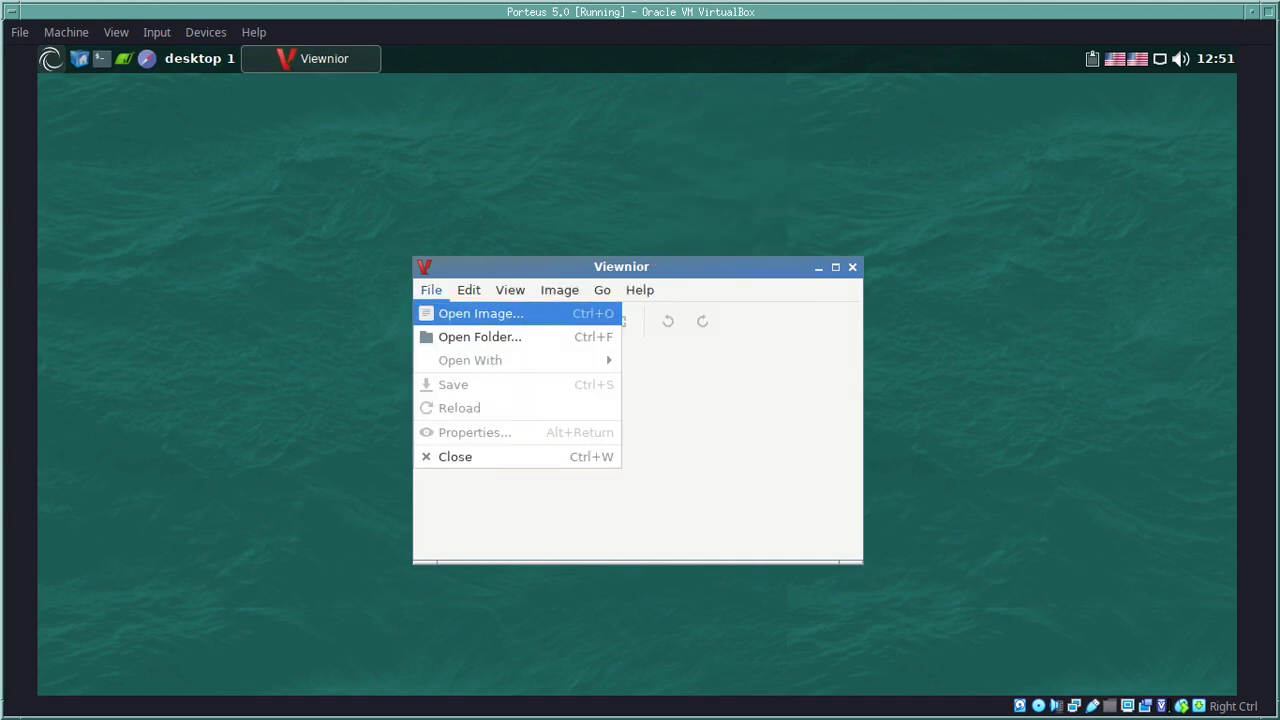
key("Return")
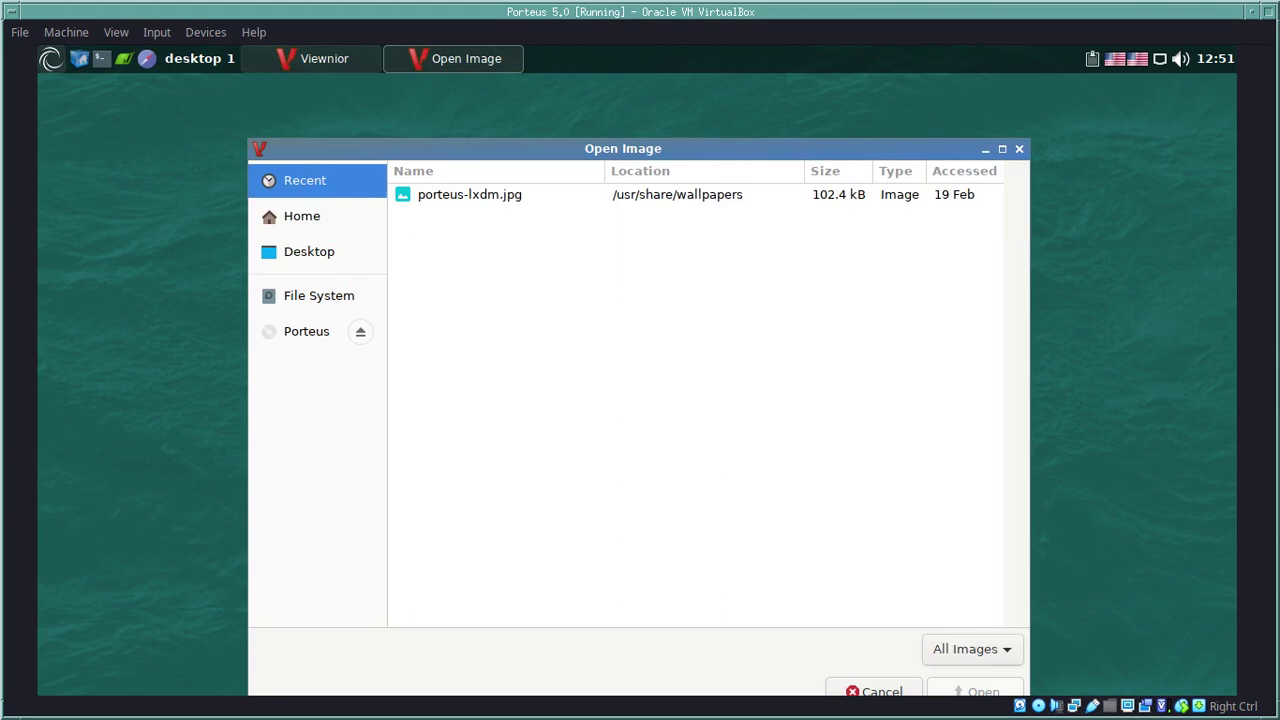
key("Tab")
key("Return")
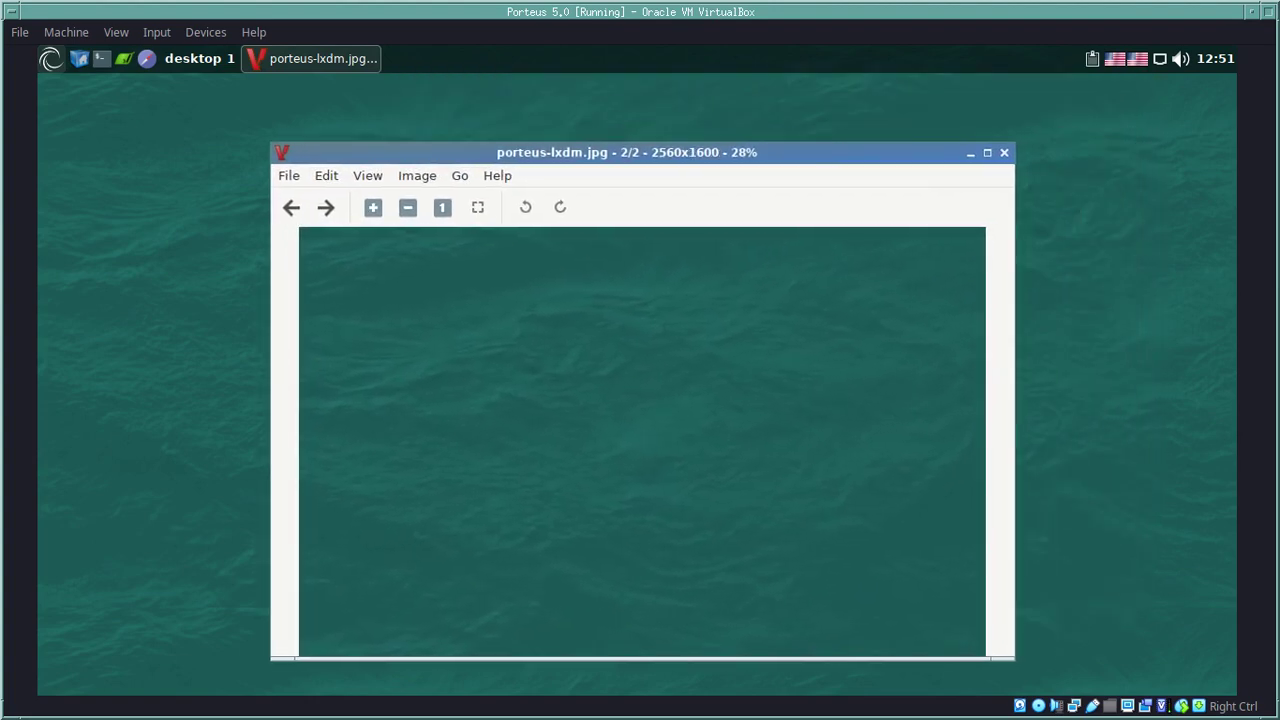
left_click(288, 175)
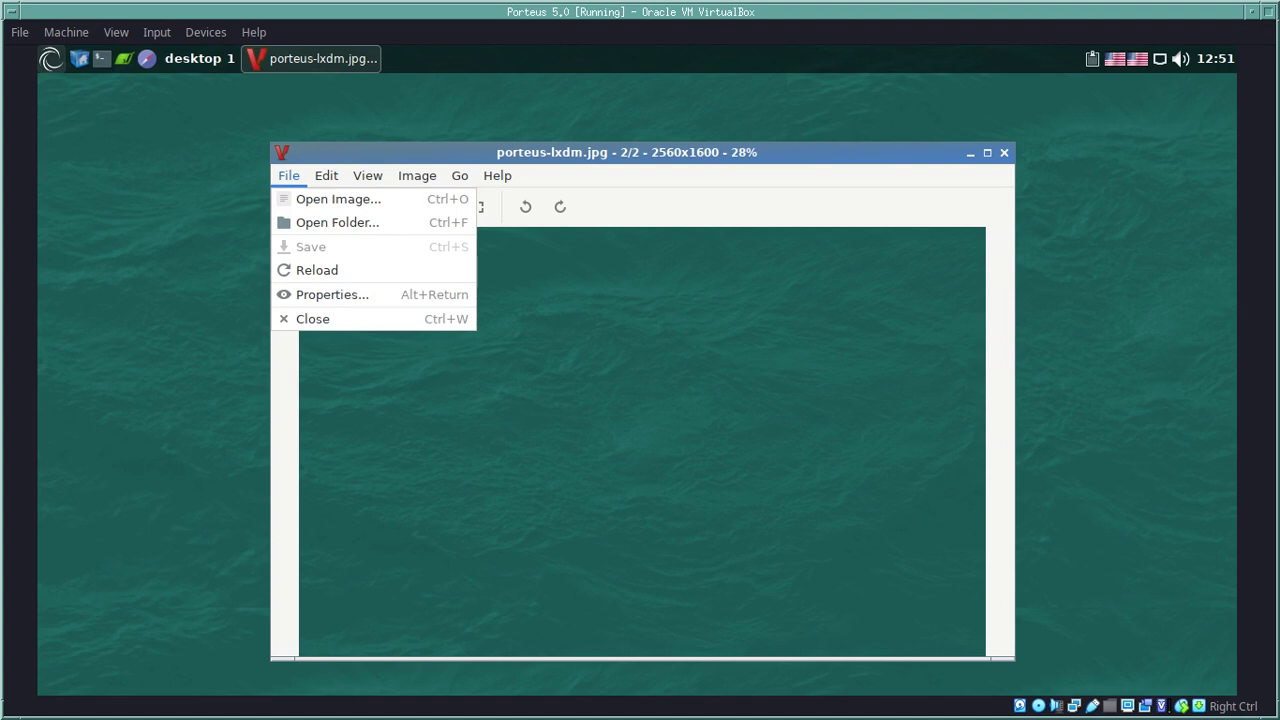
left_click(312, 318)
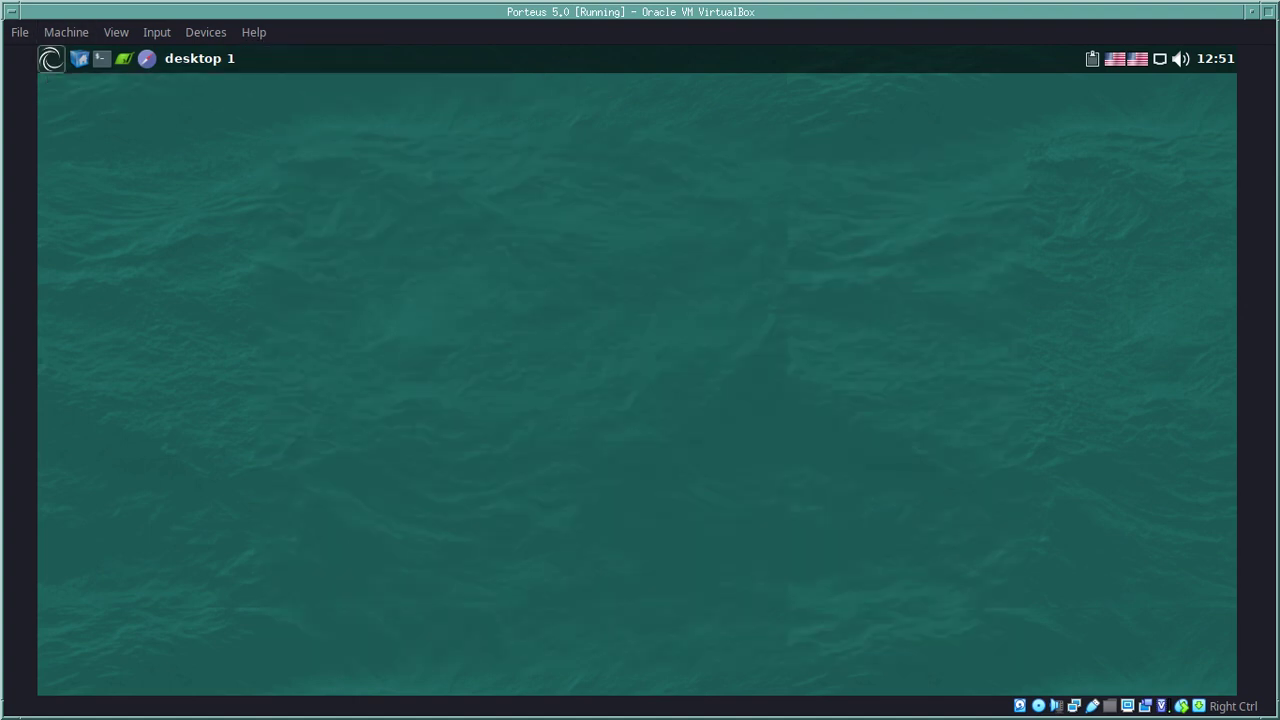
left_click(50, 58)
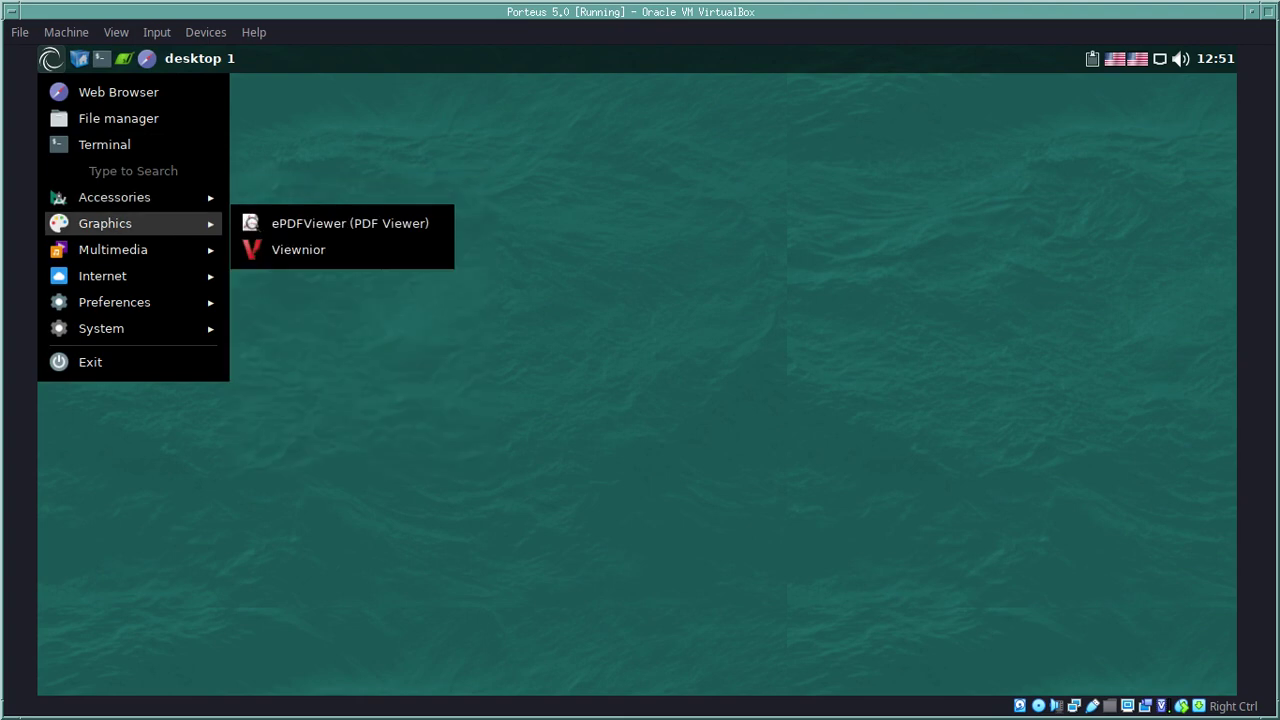
mouse_move(110, 249)
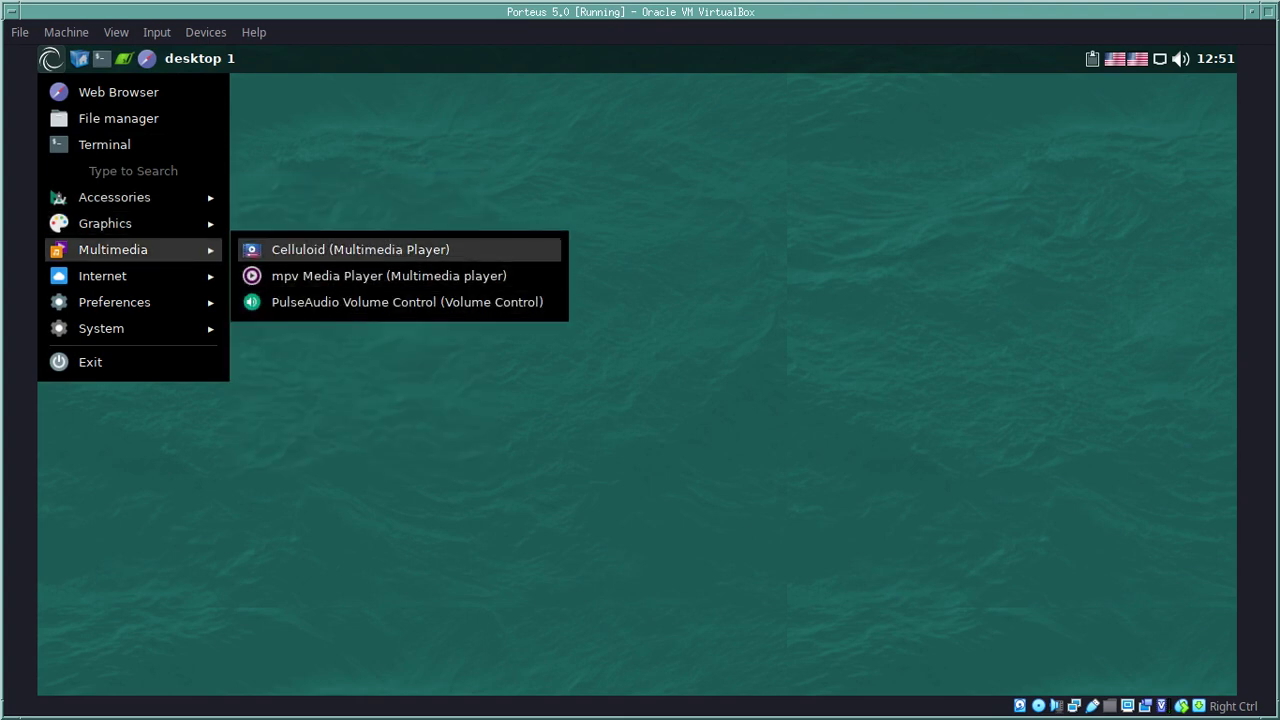
key("Return")
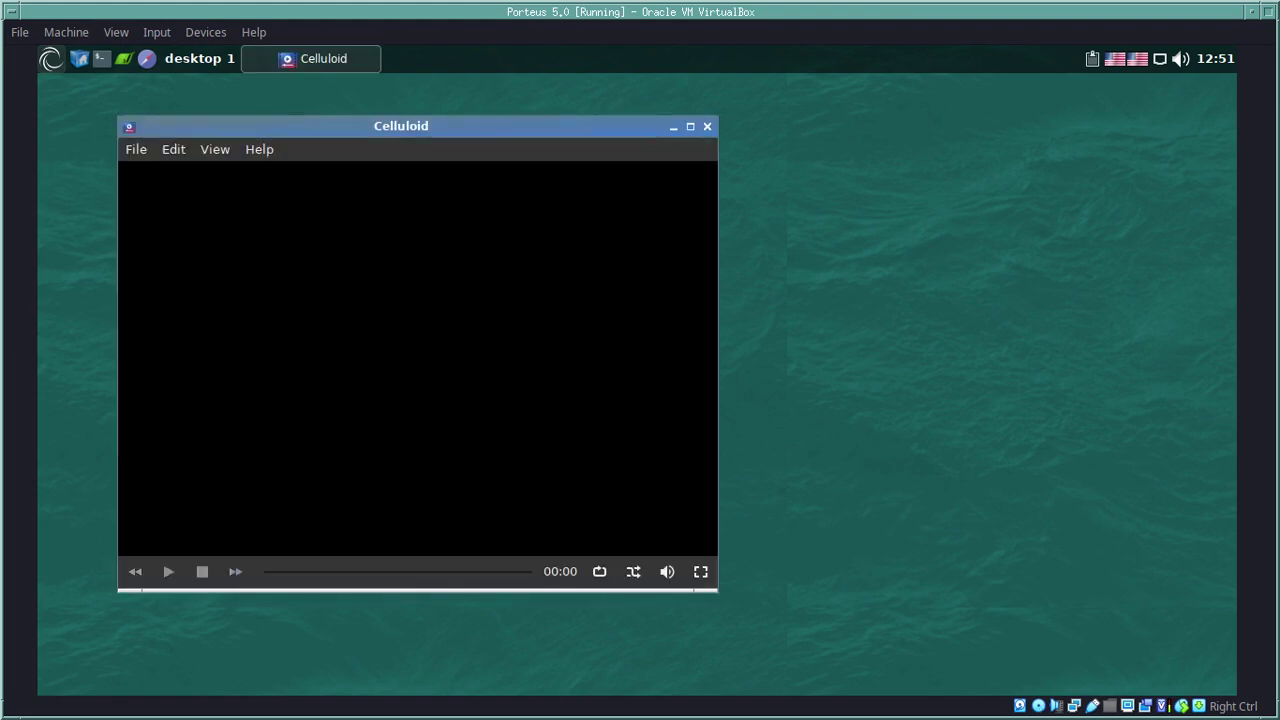
key("alt+h")
key("Down")
key("Return")
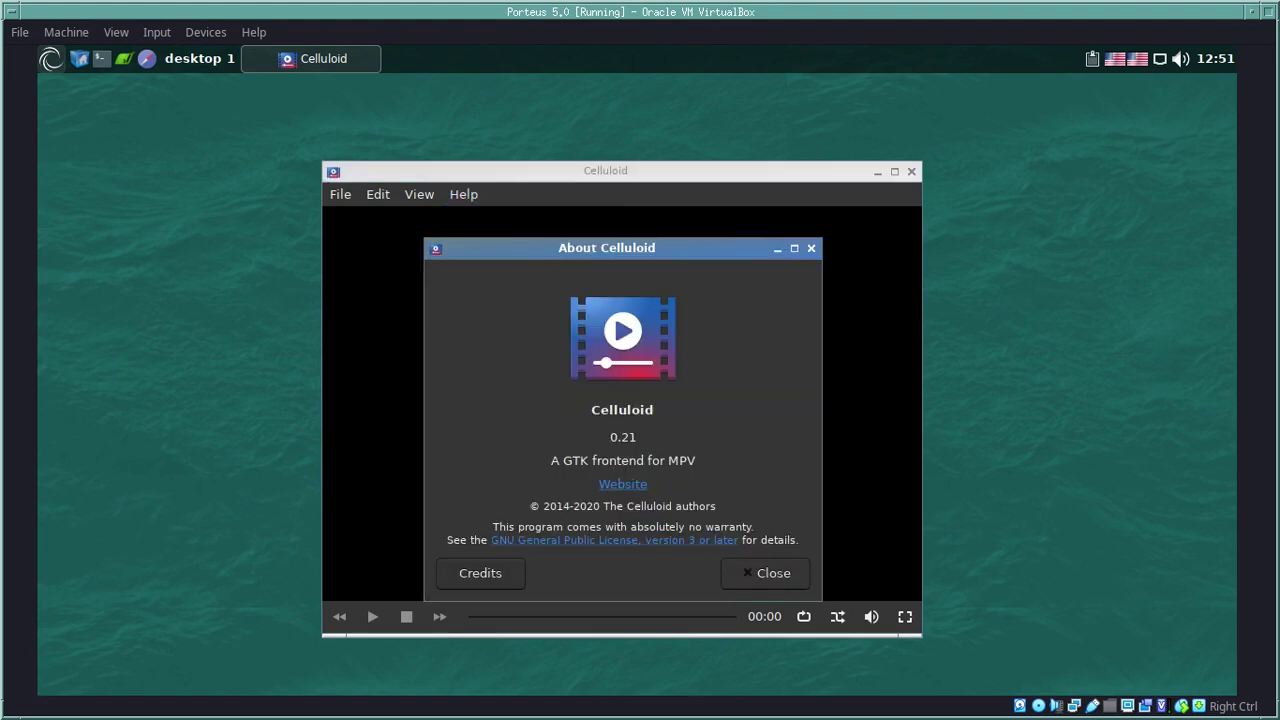
key("Return")
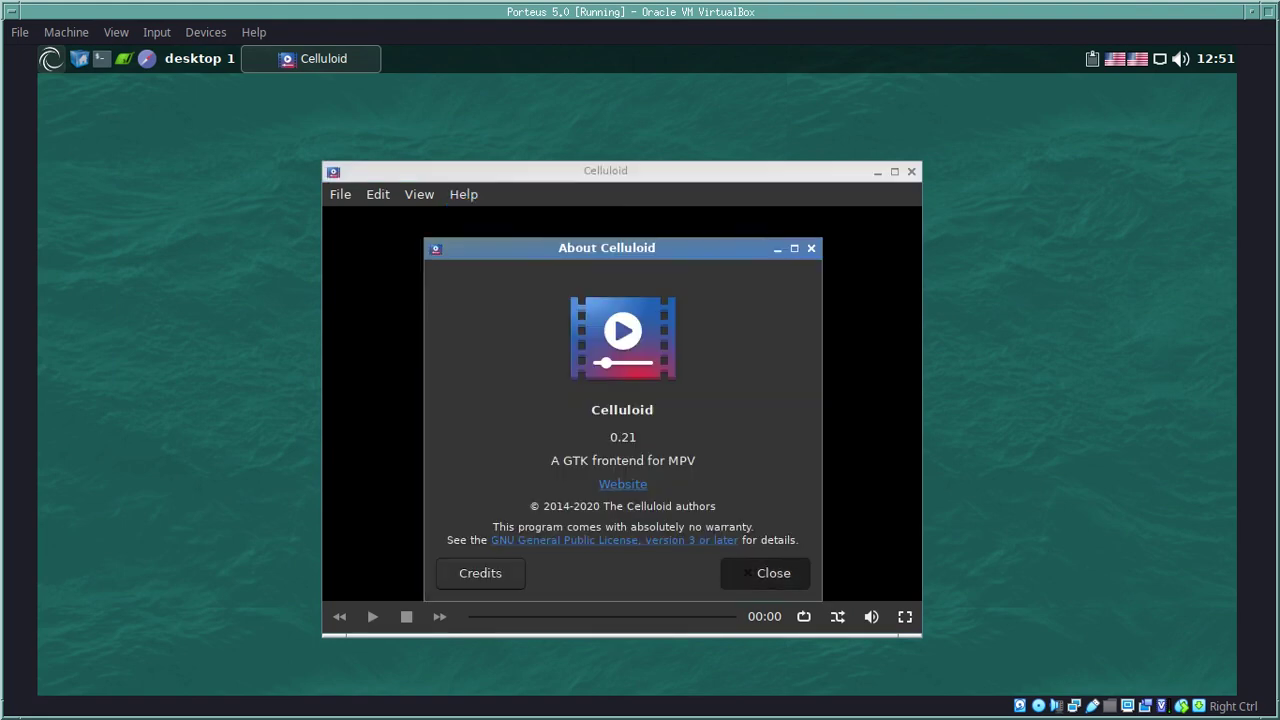
key("Return")
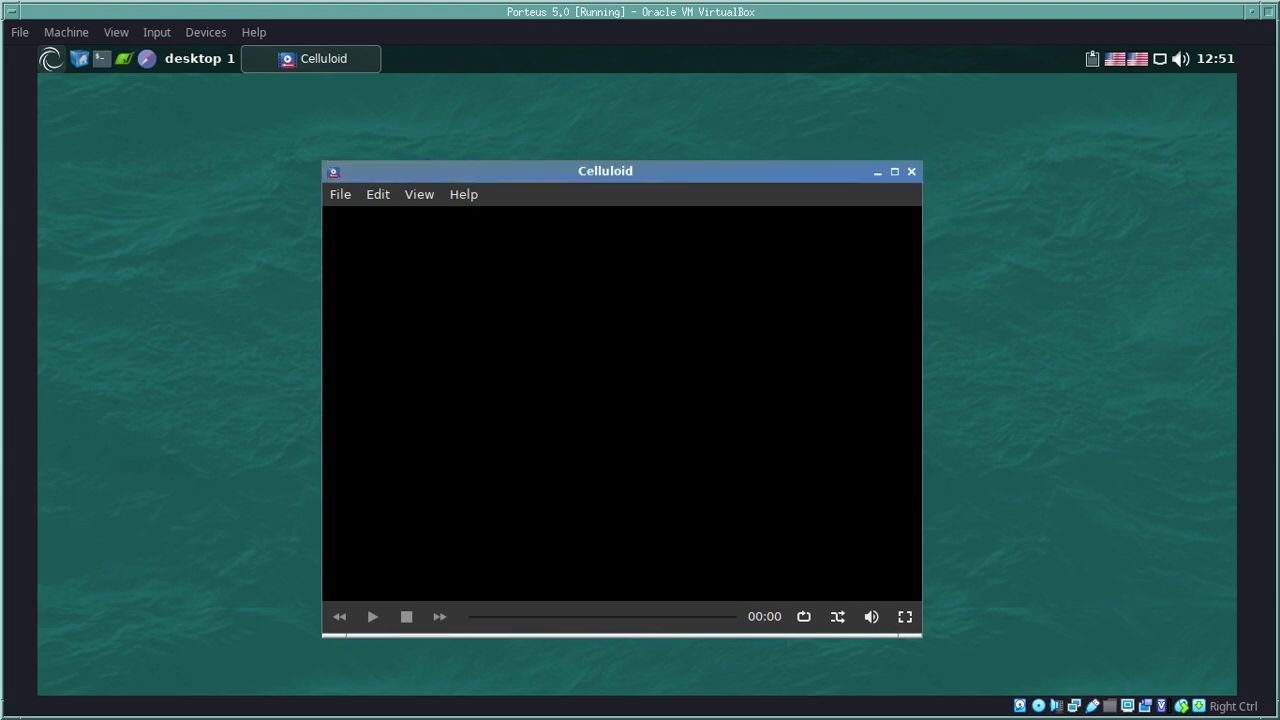
key("alt+f")
key("Down")
key("Up")
key("Up")
key("Return")
key("super")
key("Down")
key("Down")
key("Down")
key("Down")
key("Down")
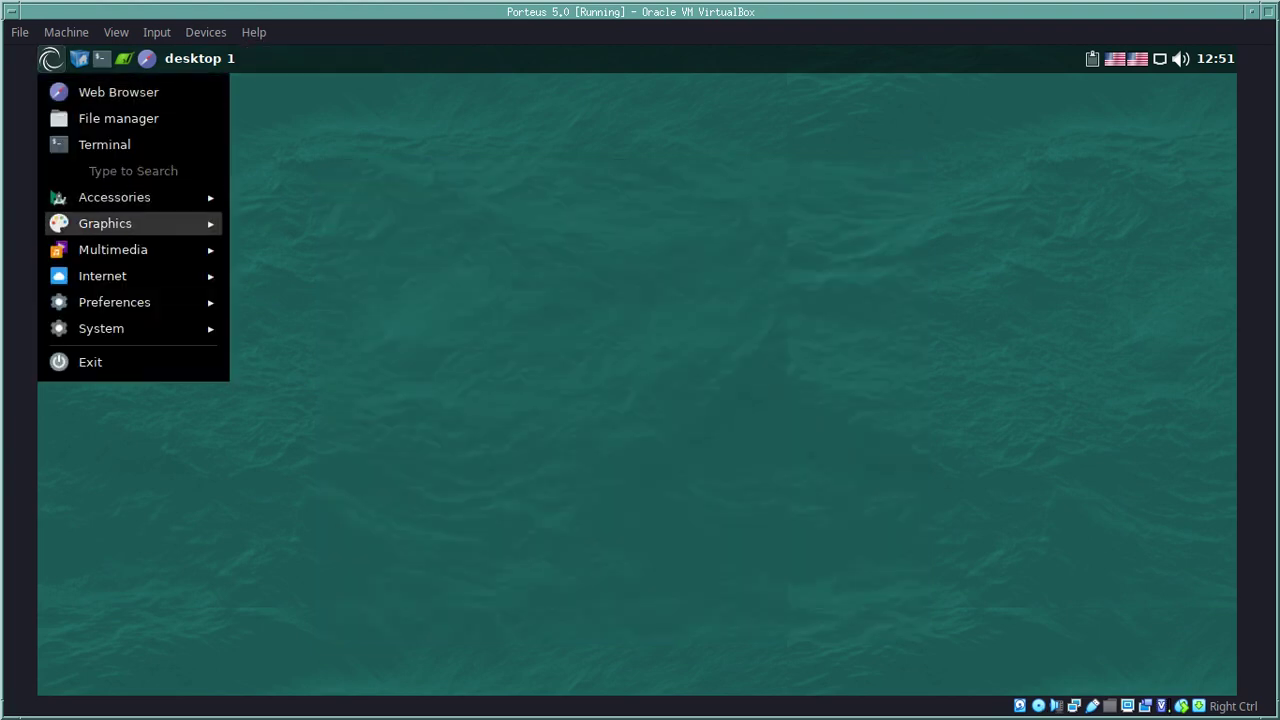
key("Down")
key("Right")
key("Down")
key("Down")
key("Return")
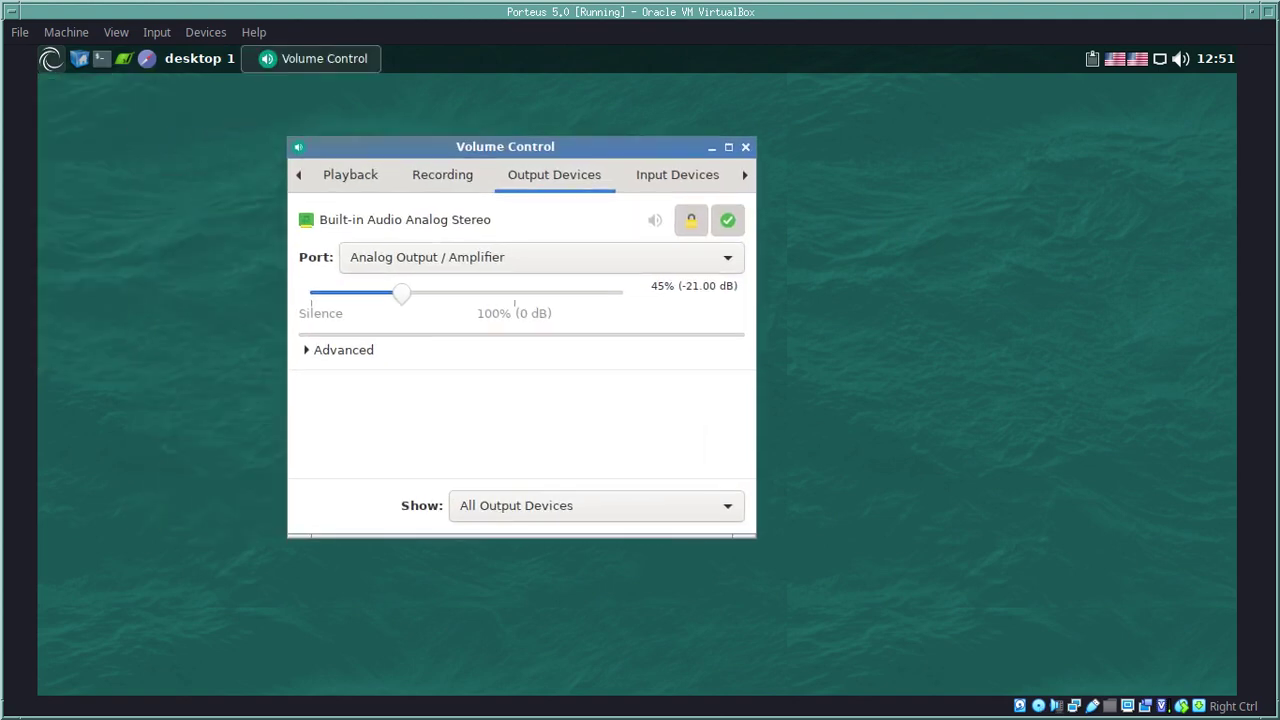
left_click(350, 174)
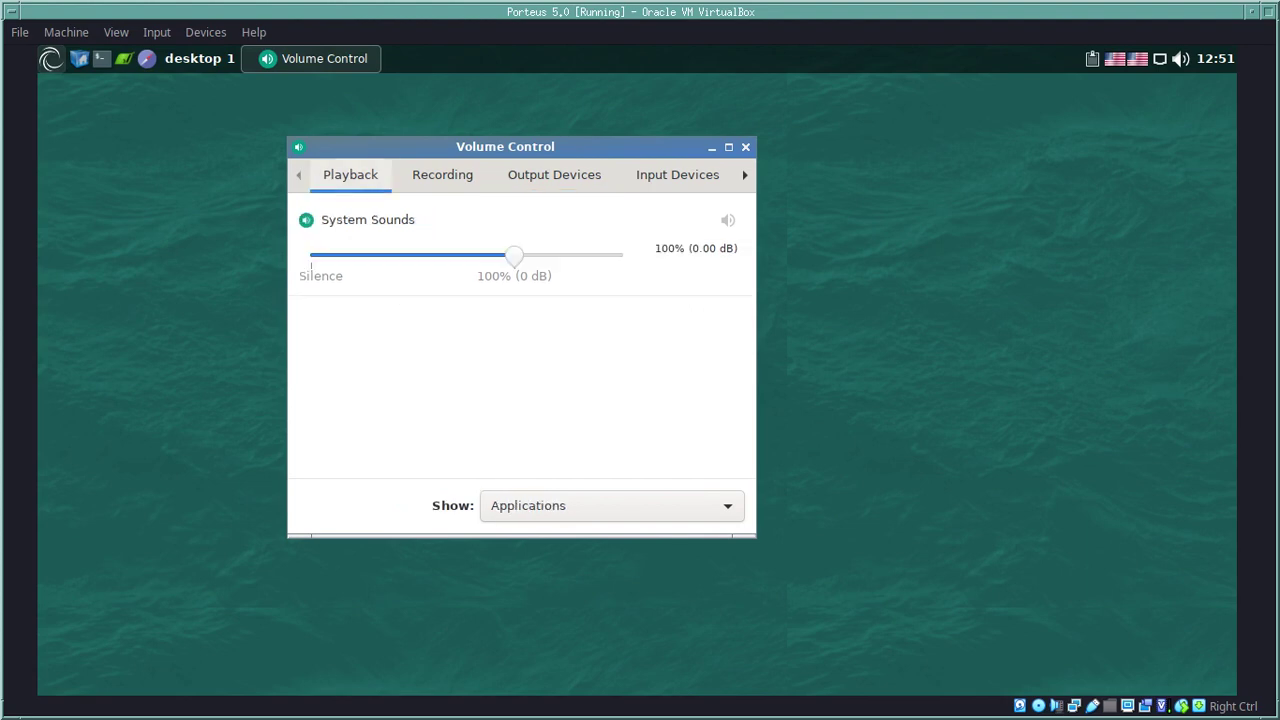
left_click(442, 174)
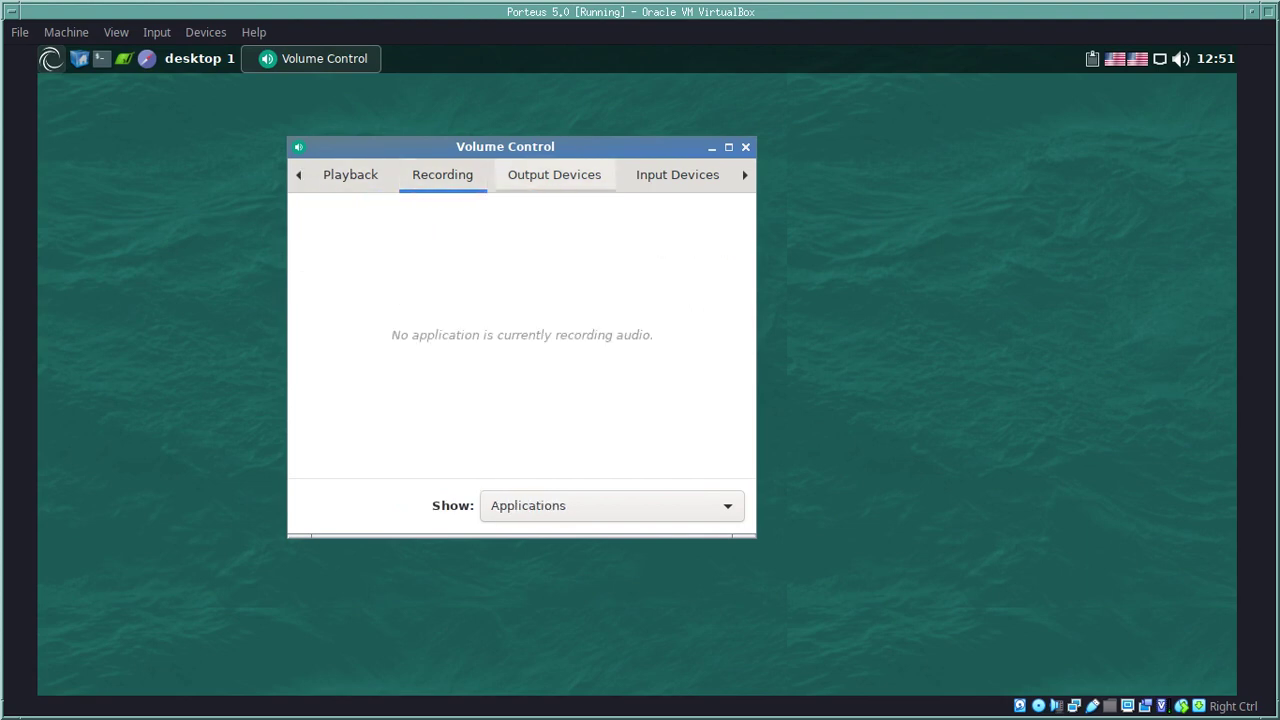
left_click(554, 174)
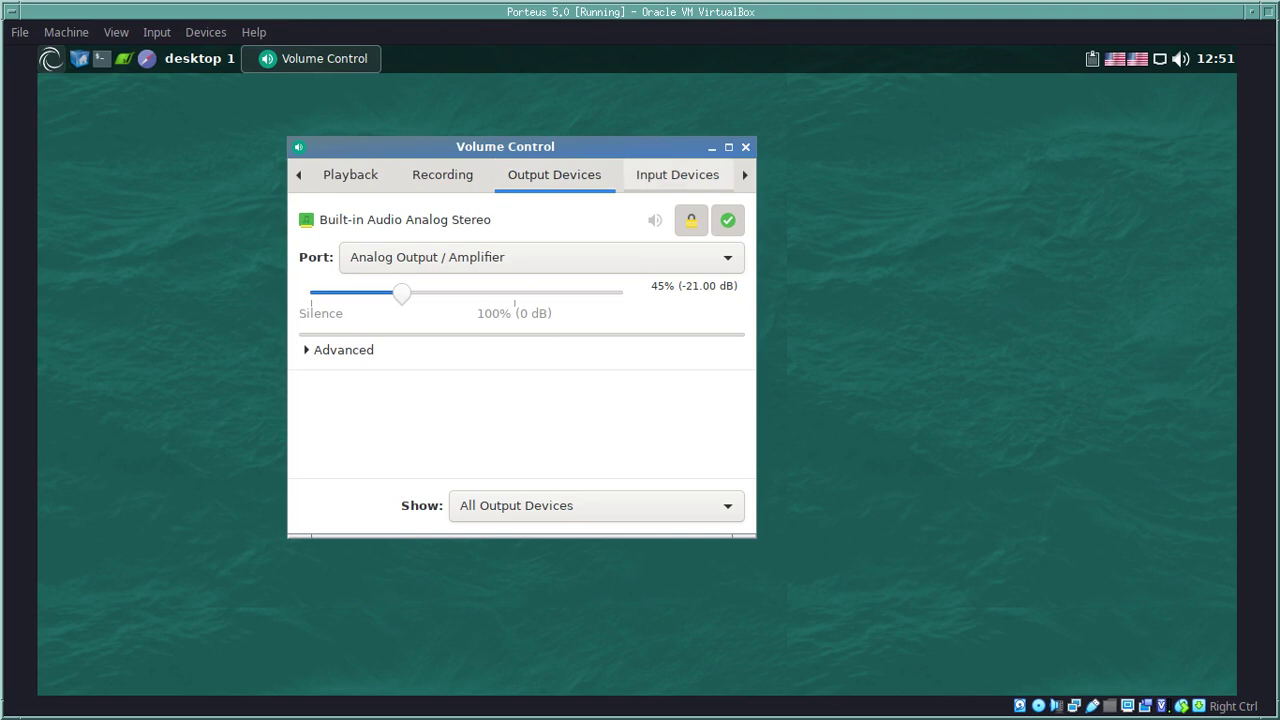
left_click(677, 174)
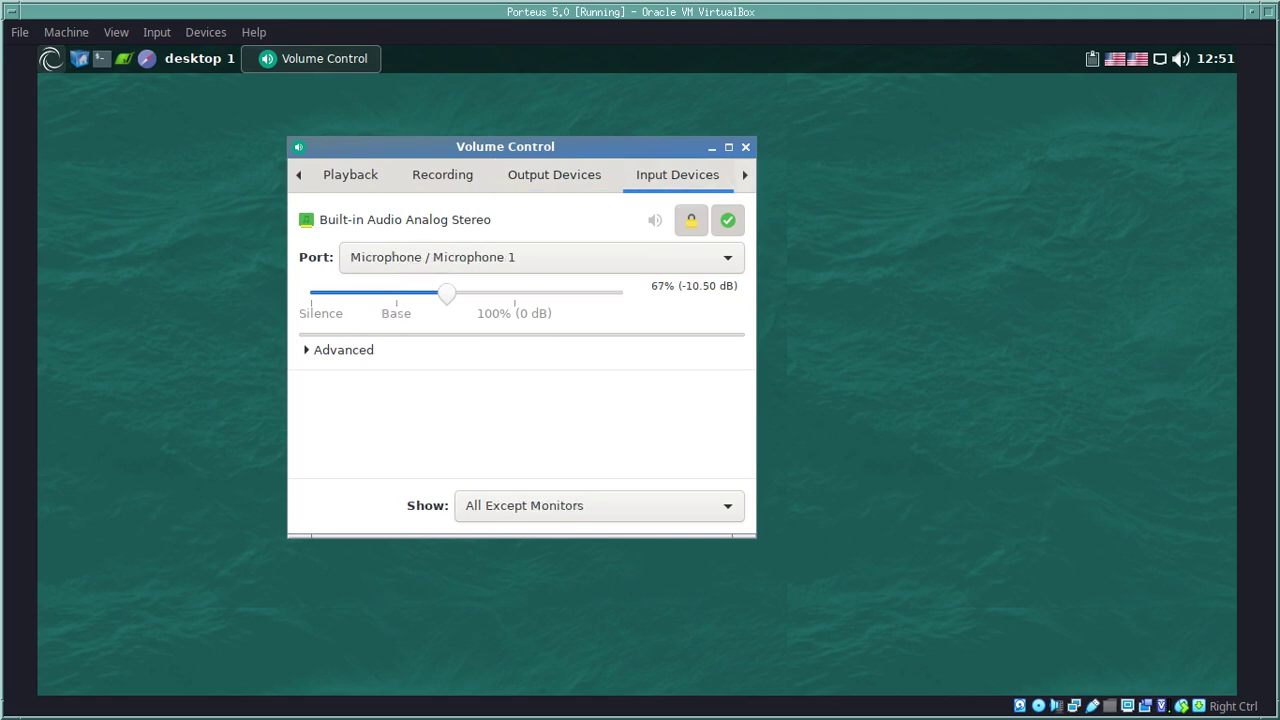
key("ctrl+Page_Down")
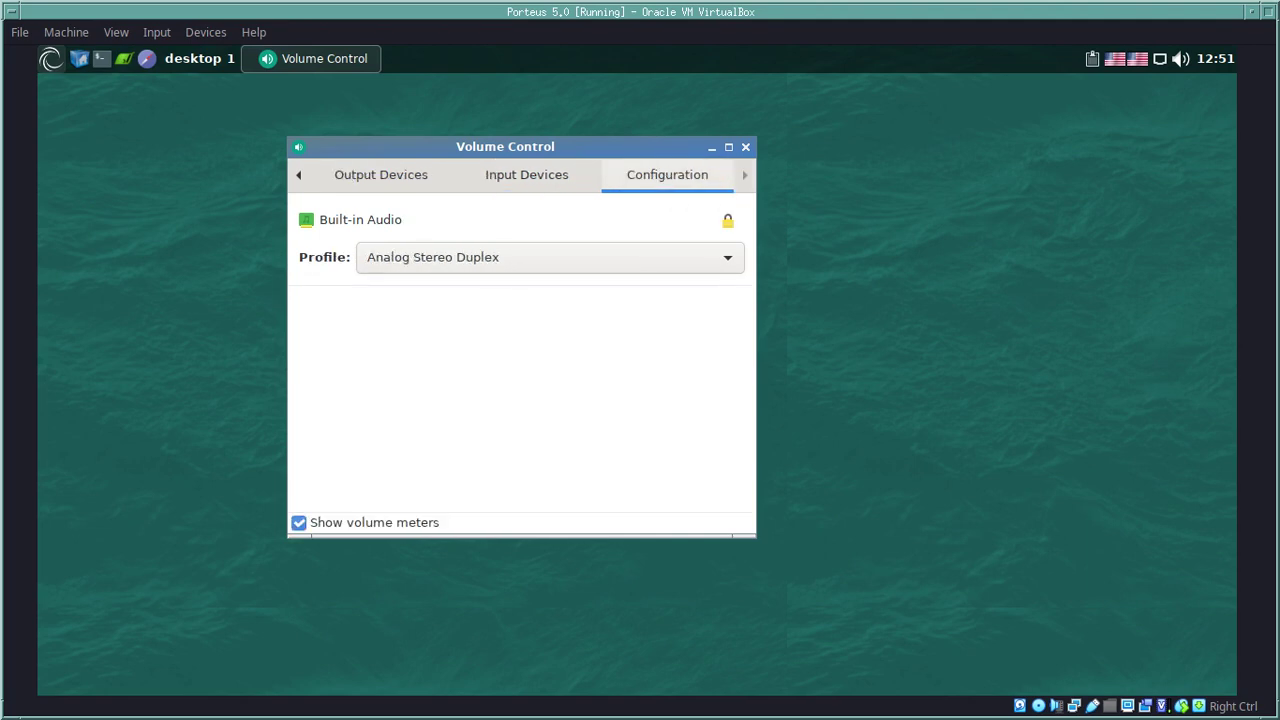
key("ctrl+Page_Up")
key("ctrl+Page_Up")
key("ctrl+Page_Up")
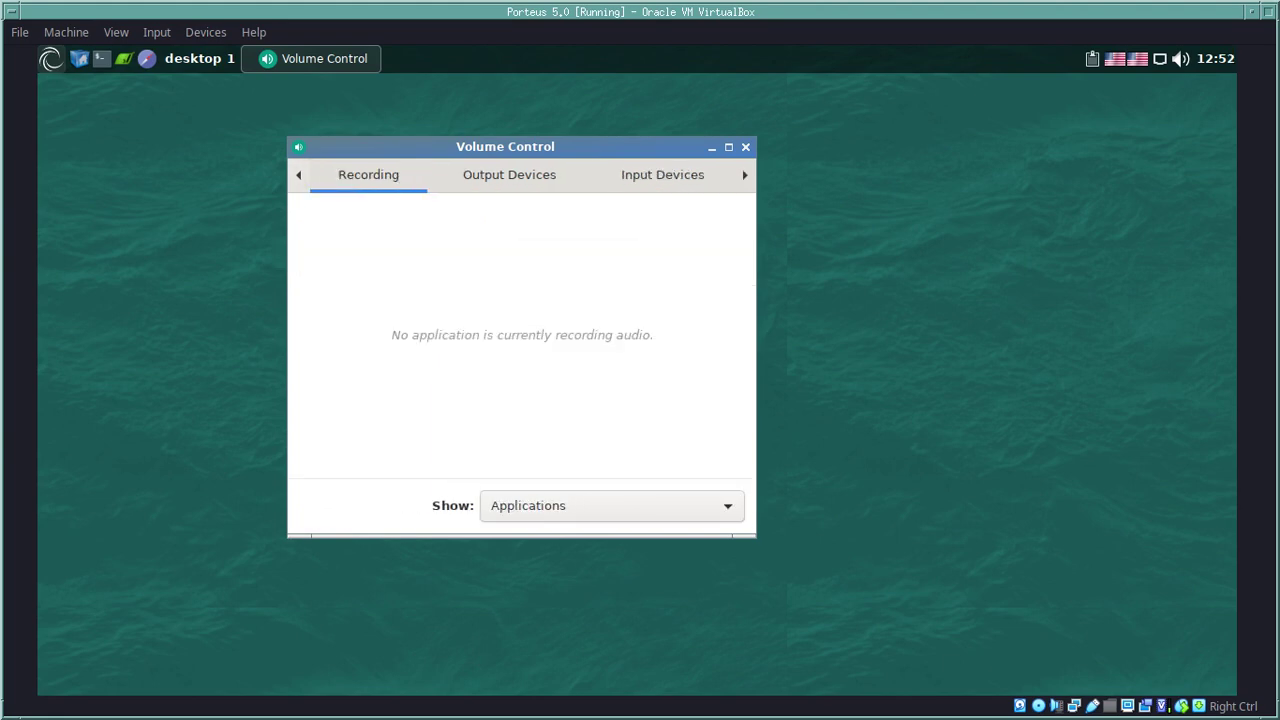
key("alt+space")
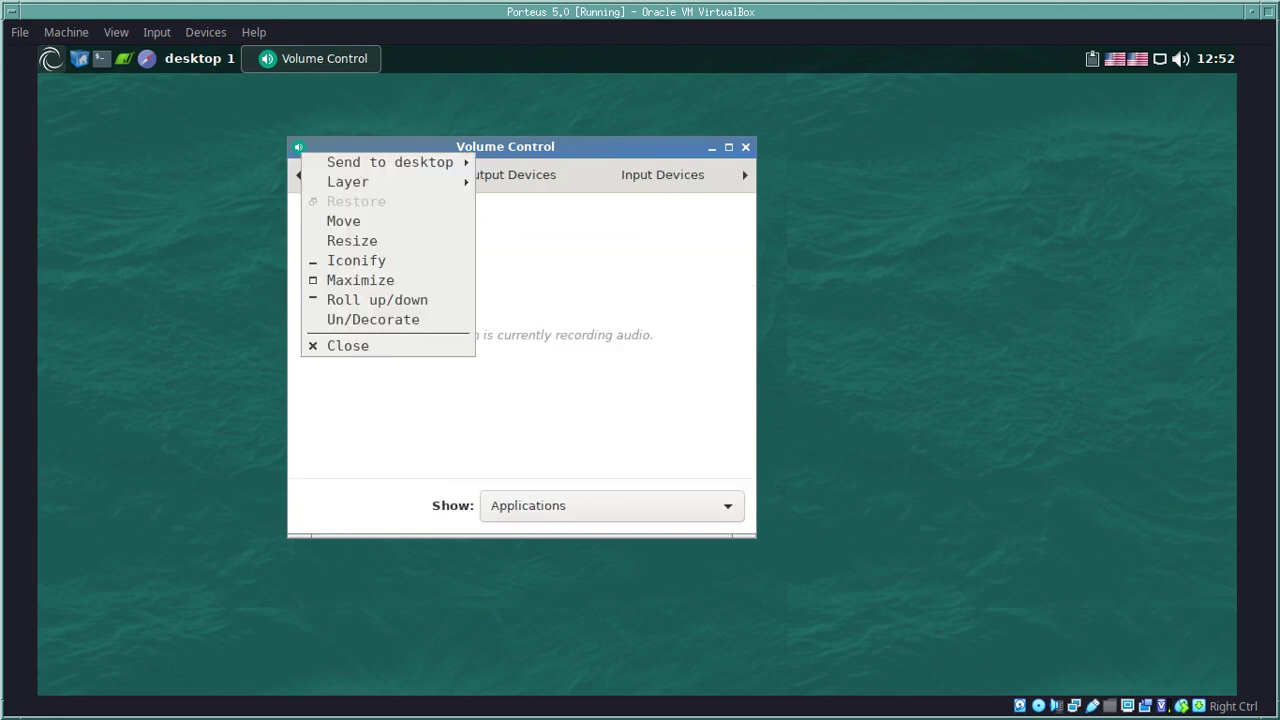
key("Escape")
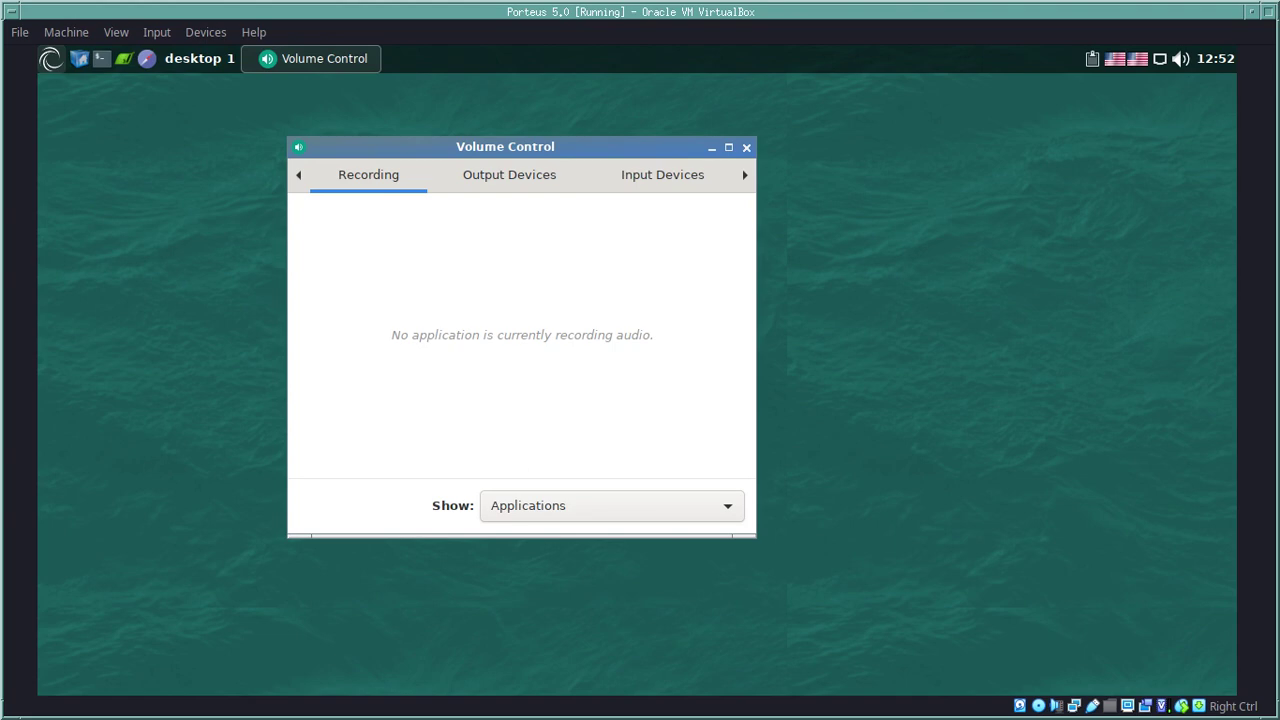
left_click(746, 147)
left_click(50, 58)
key("Down")
key("Down")
Step: Launch Browser Selection and Update Tool from Internet, then cancel its root authentication prompt
key("Right")
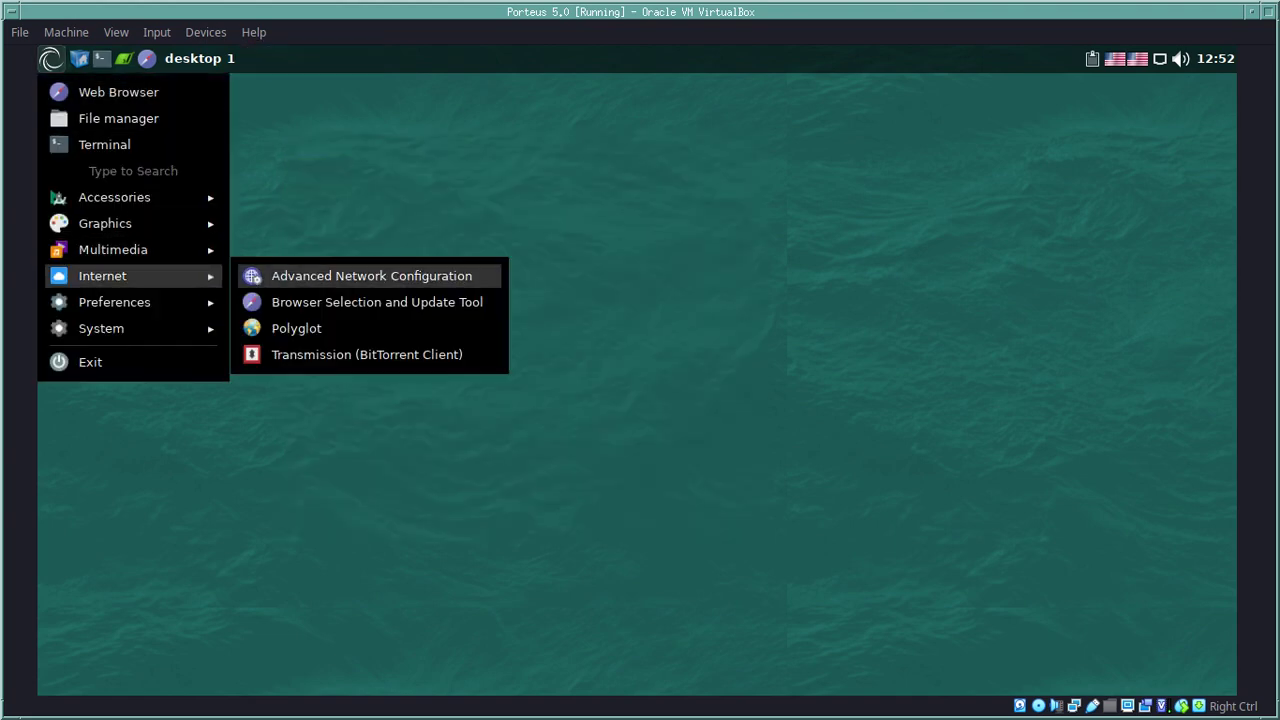
key("Down")
key("Down")
key("Down")
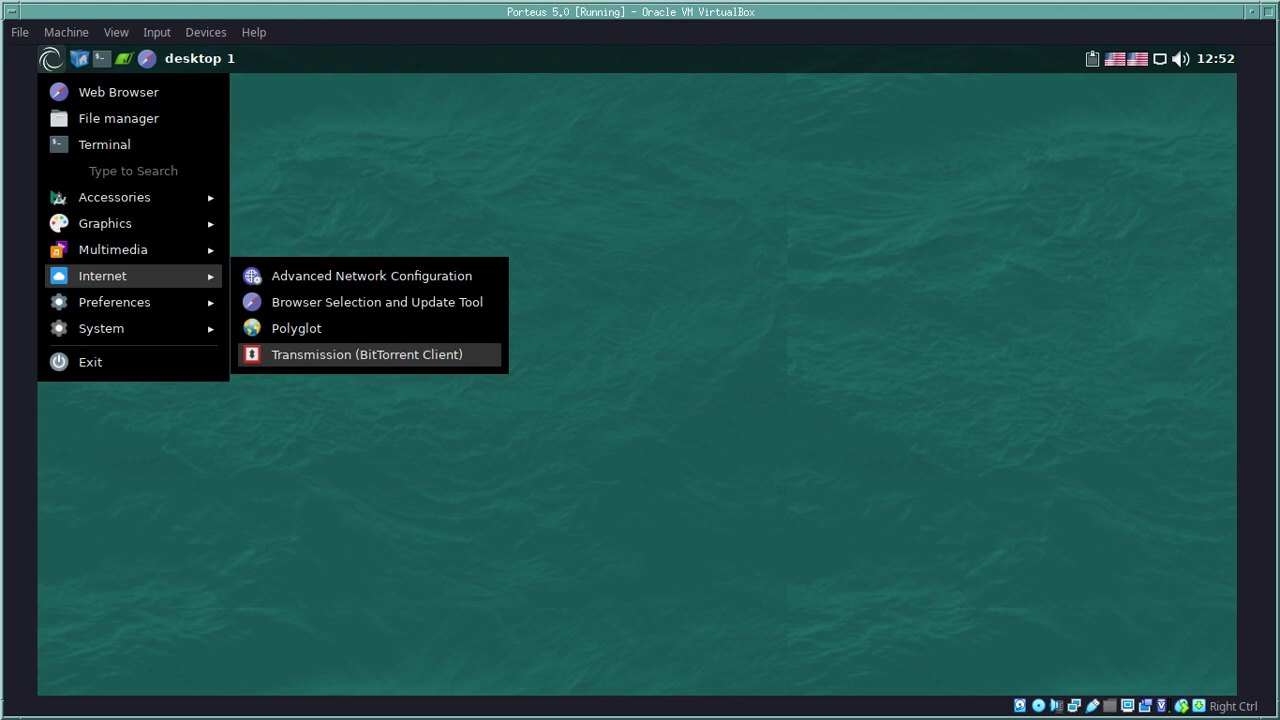
key("Up")
key("Up")
key("Return")
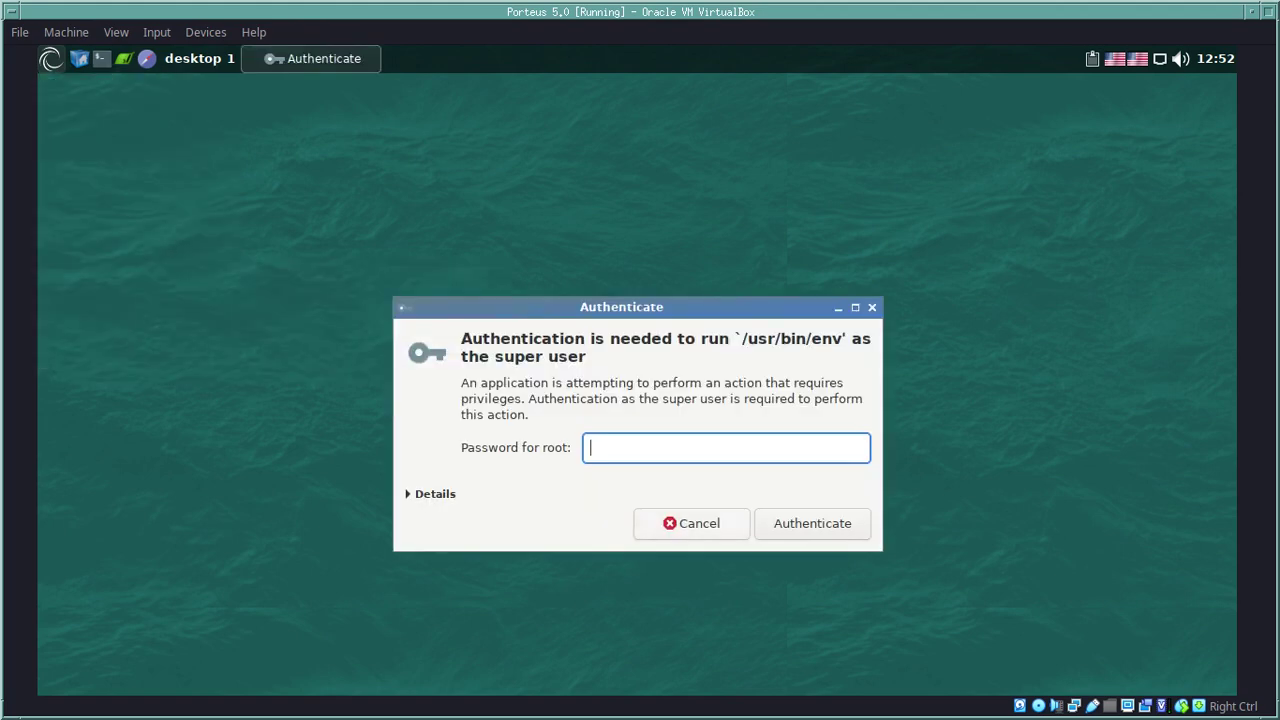
key("Escape")
Step: Launch Customize Look and Feel from the Preferences submenu
left_click(50, 58)
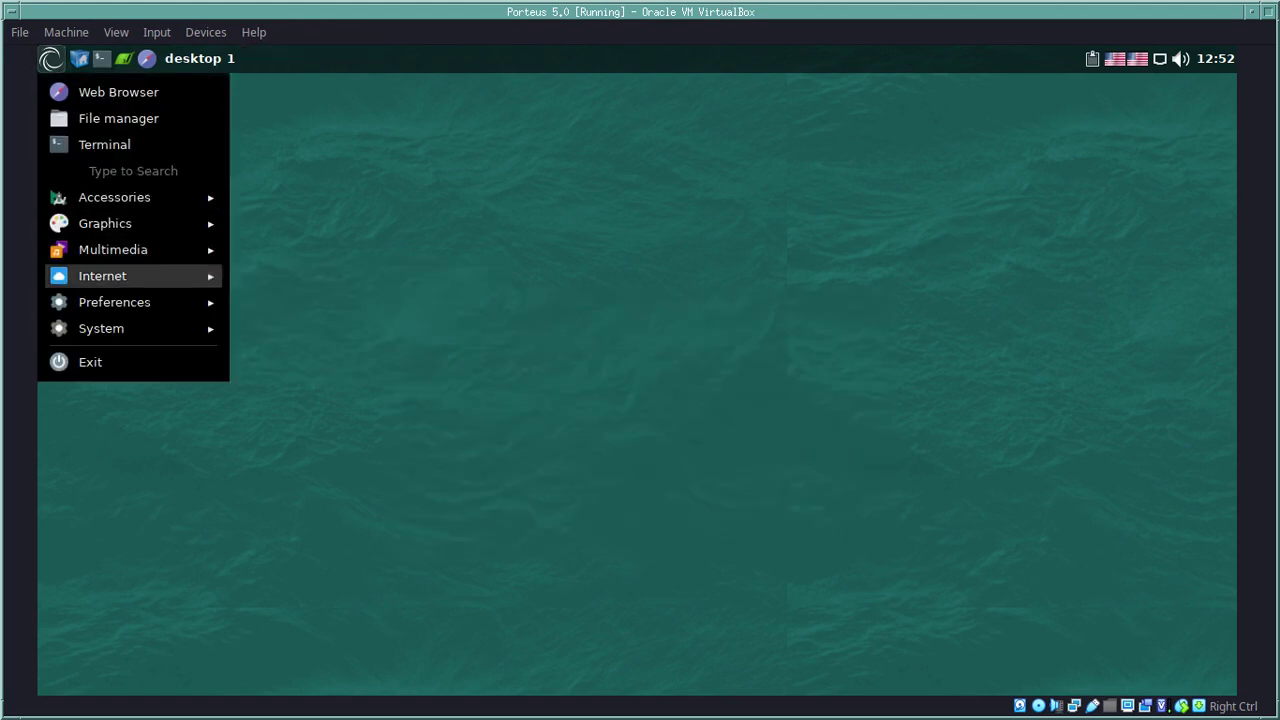
key("Right")
key("Down")
key("Down")
key("Up")
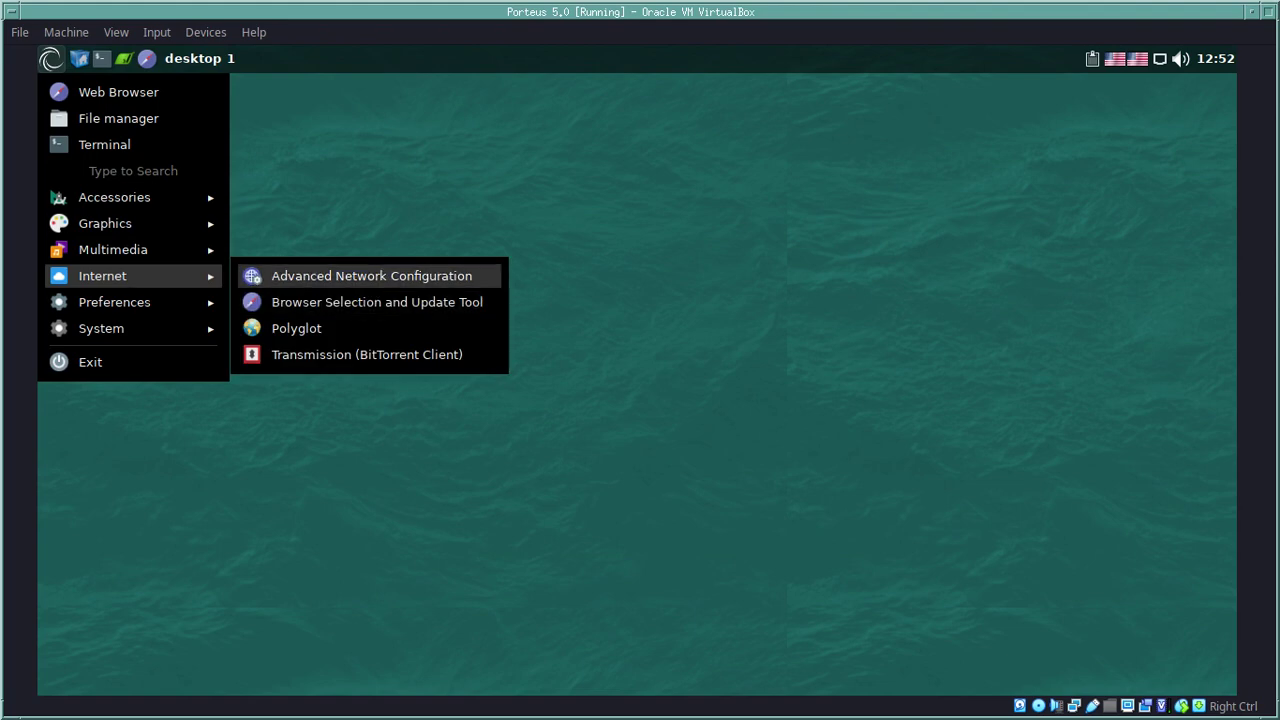
key("Down")
key("Down")
key("Left")
key("Down")
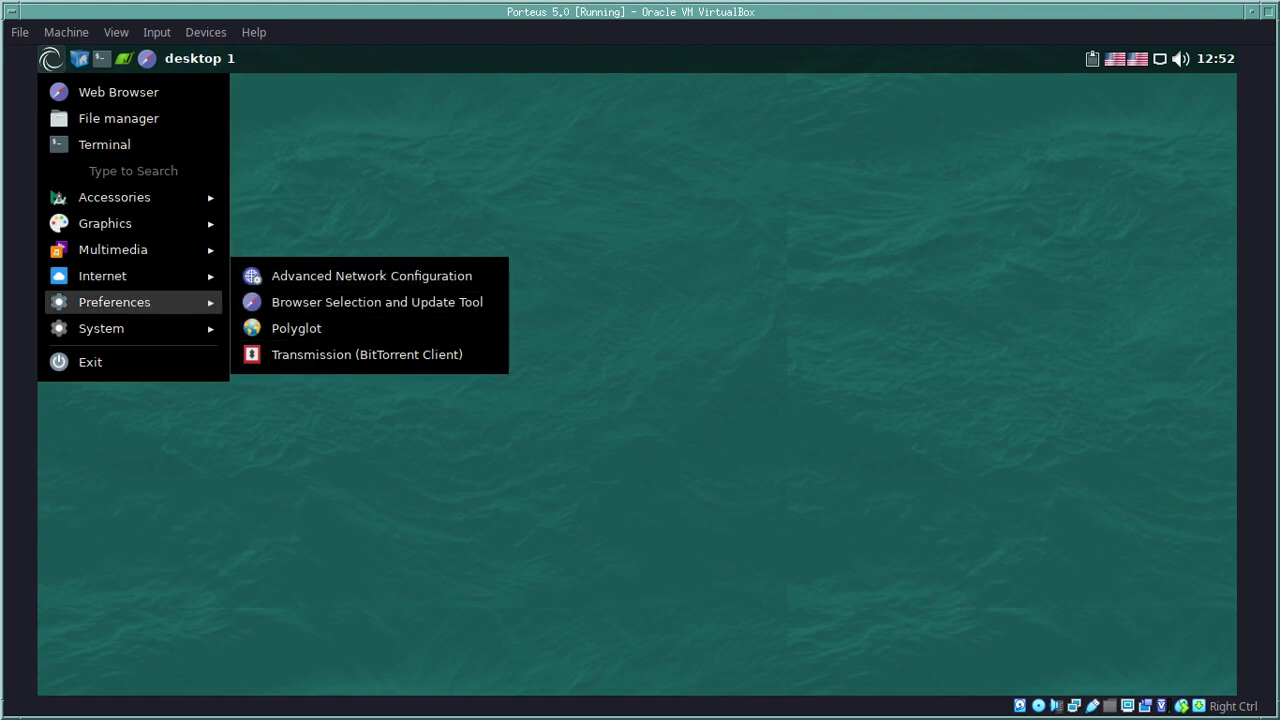
key("Right")
key("Down")
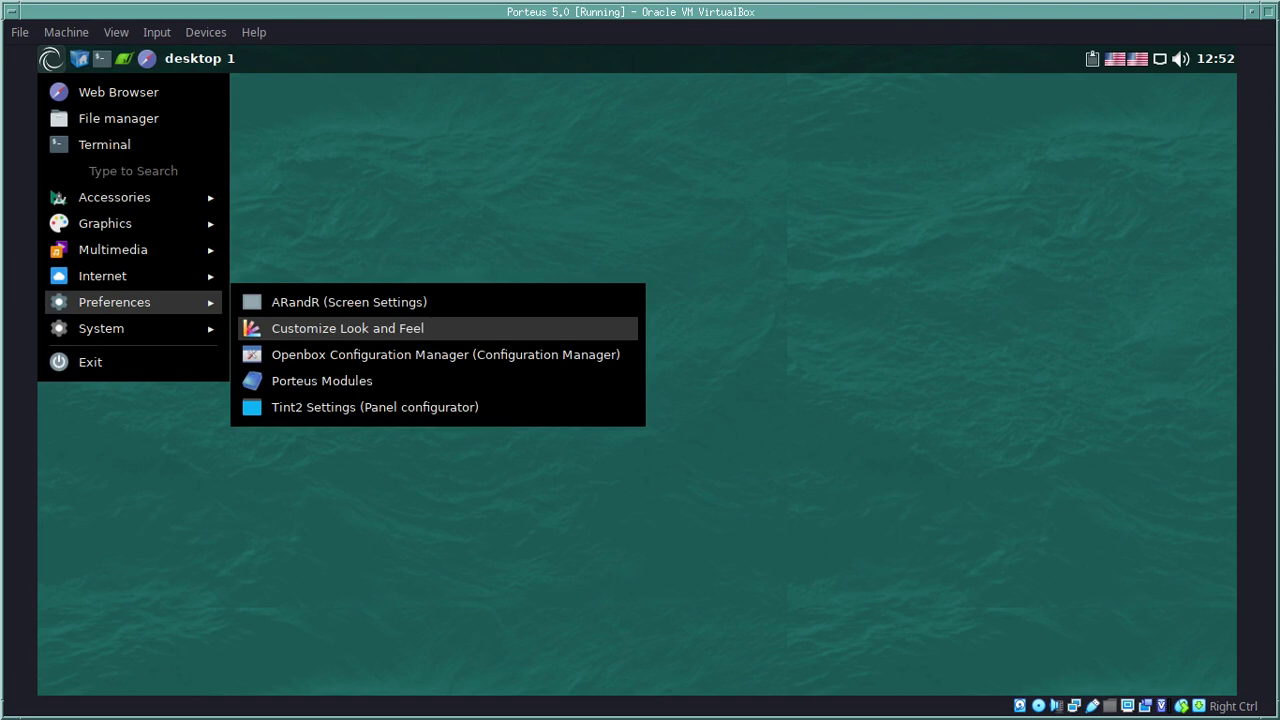
key("Return")
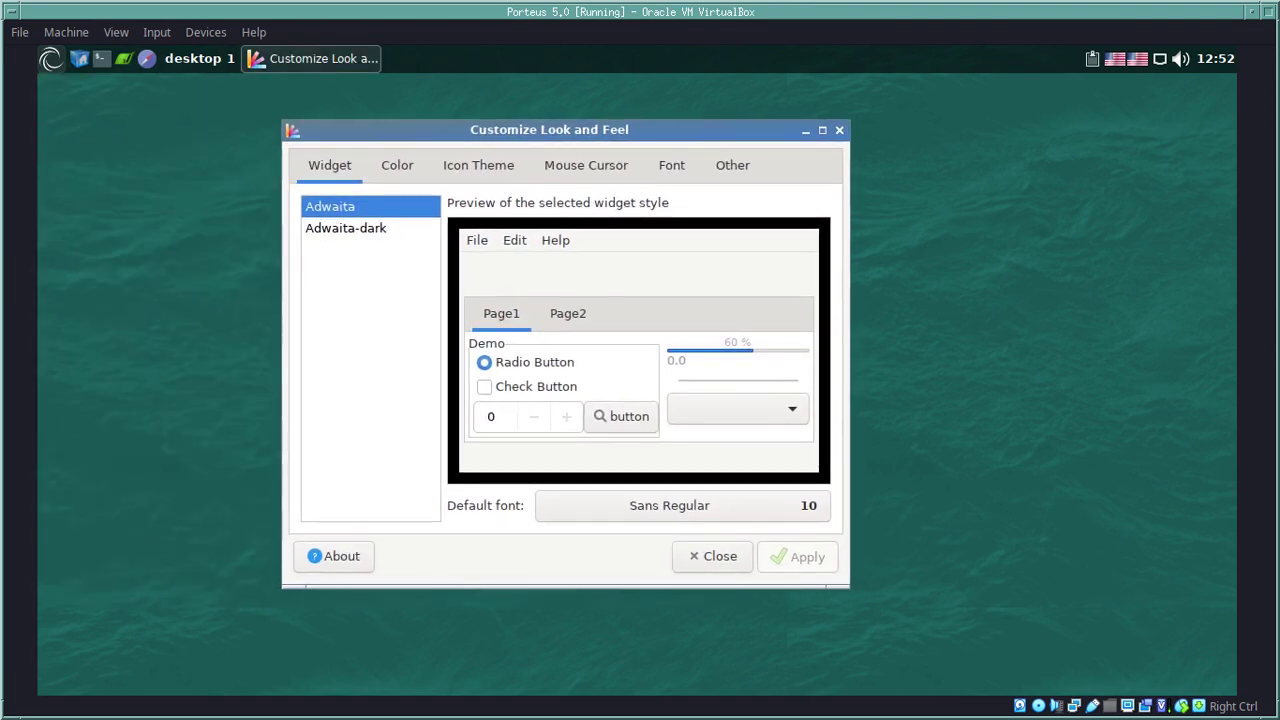
Step: Pick the Adwaita-dark widget theme and review Color, Icon, Cursor and Font tabs, keeping Medium hinting
left_click(345, 228)
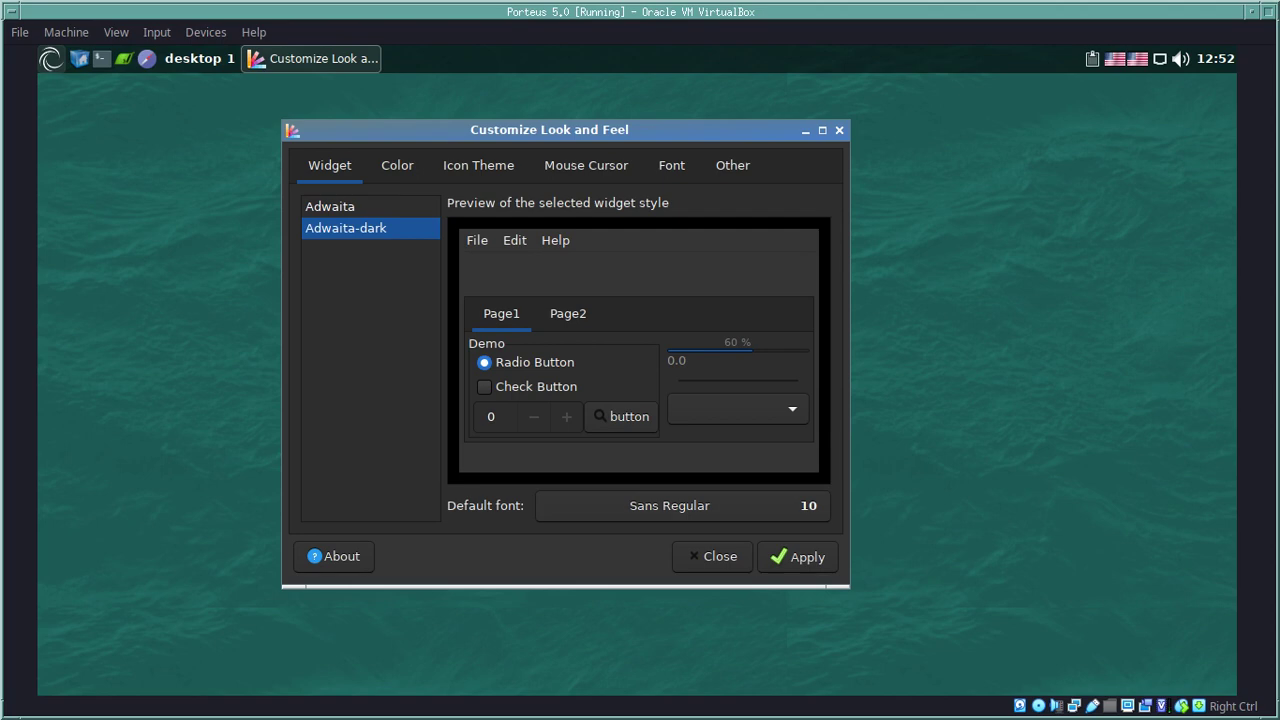
key("ctrl+Page_Down")
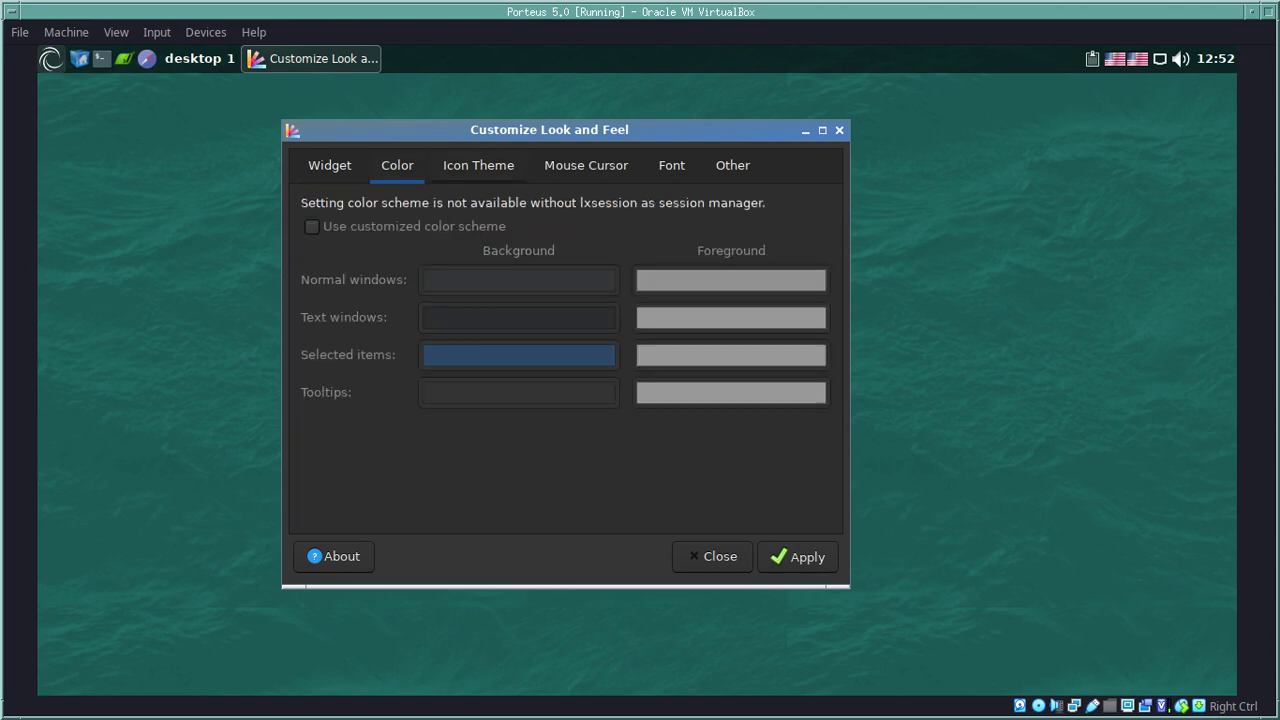
key("ctrl+Page_Down")
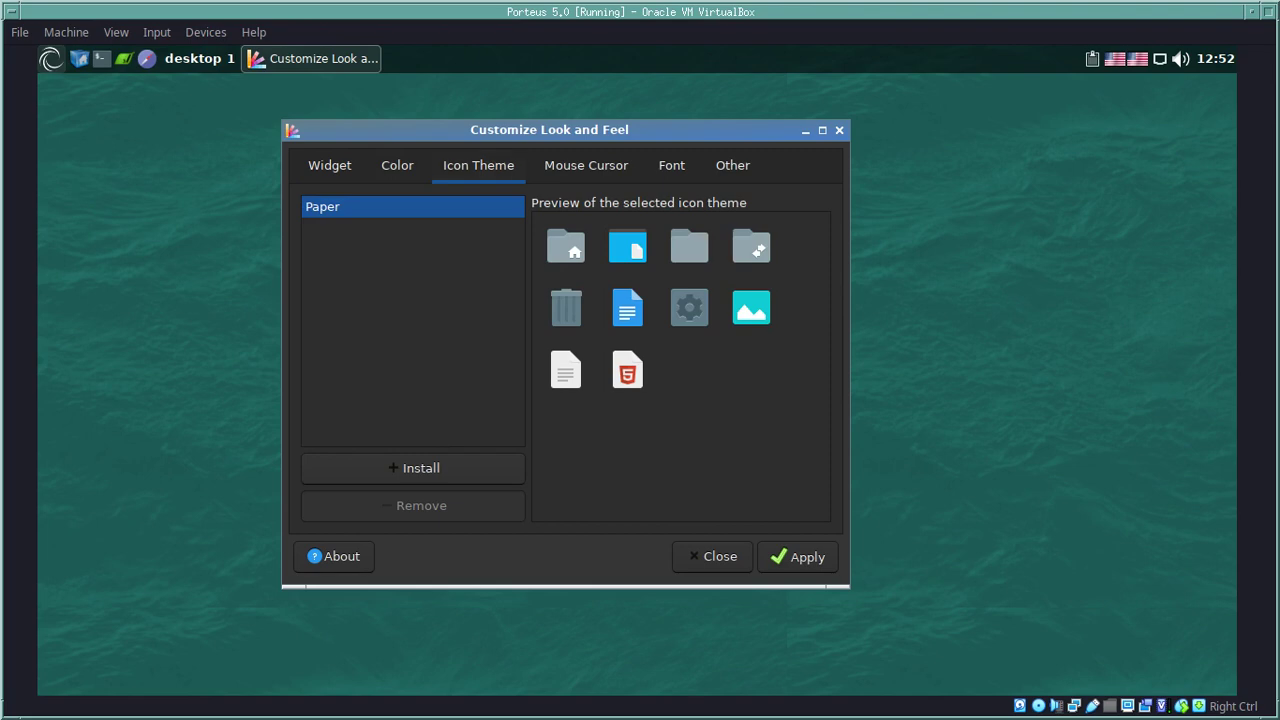
key("ctrl+Page_Down")
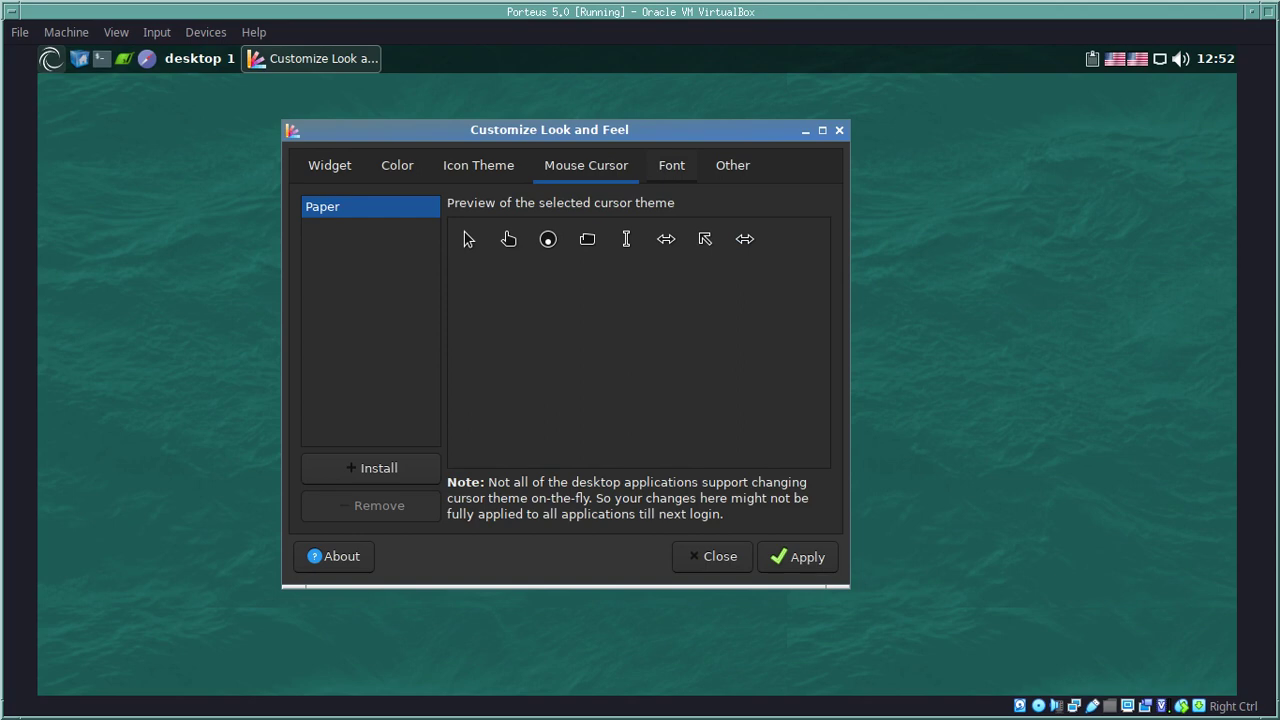
key("ctrl+Page_Down")
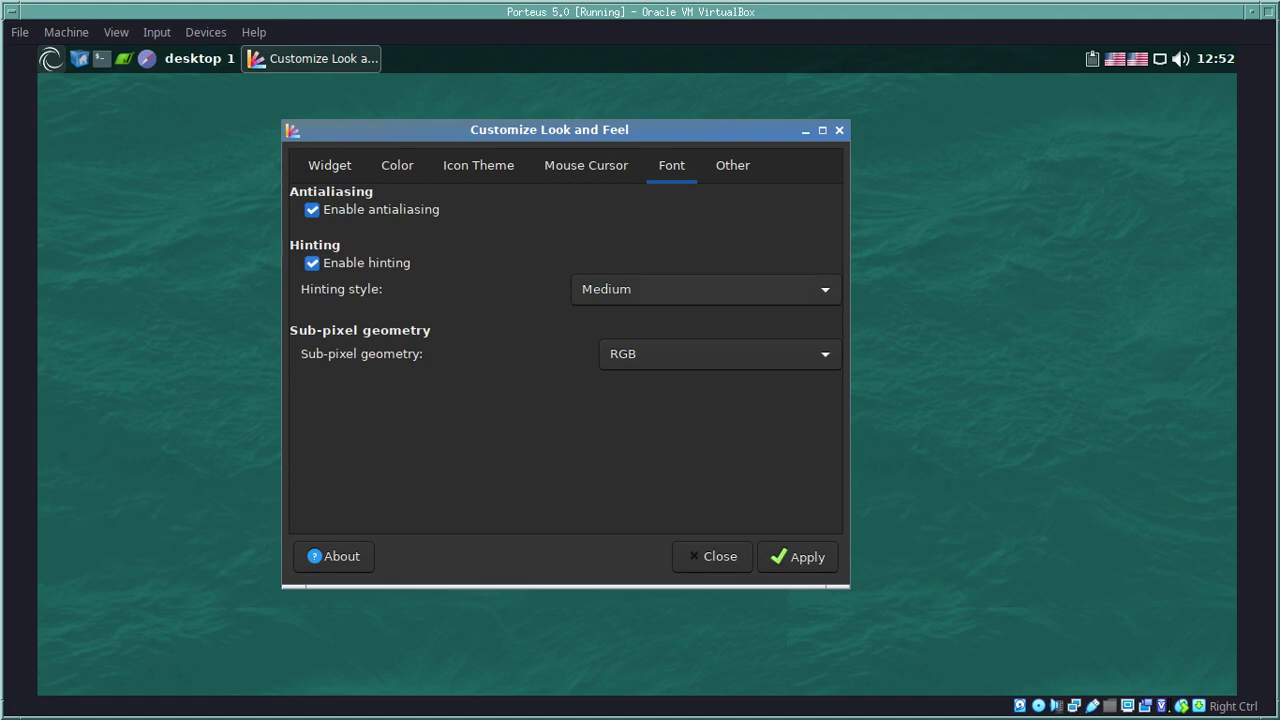
key("space")
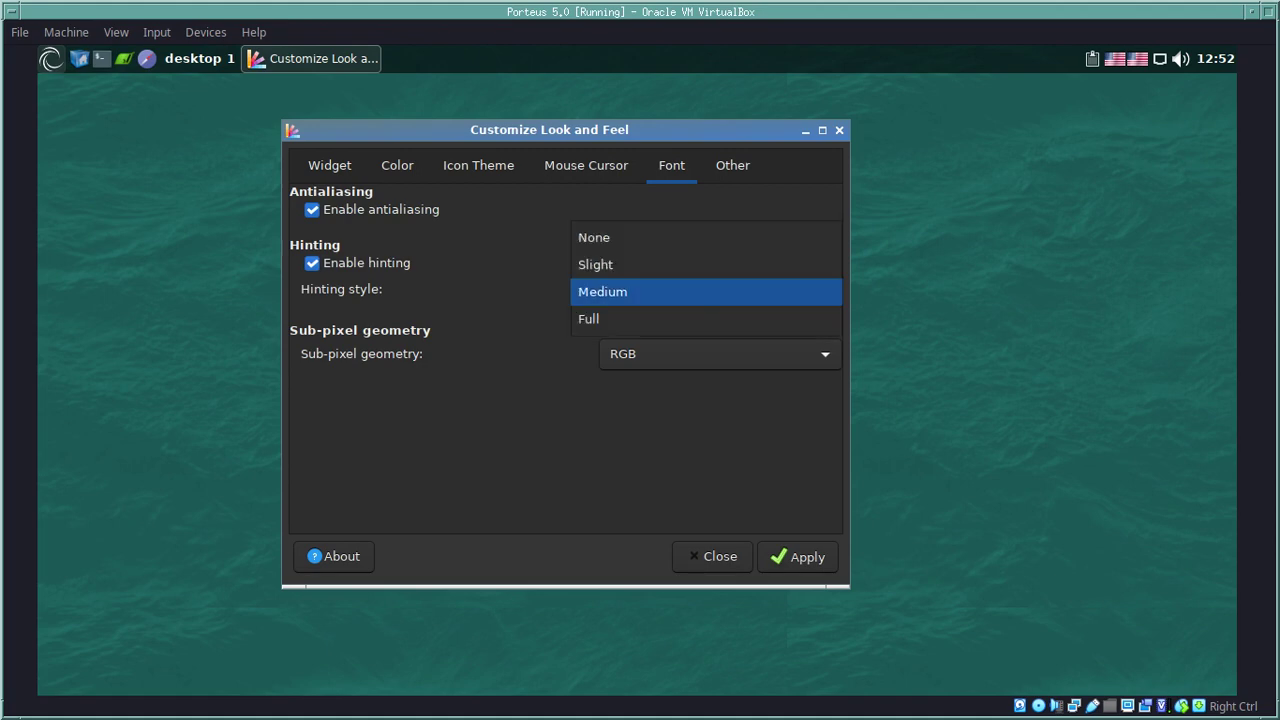
key("Return")
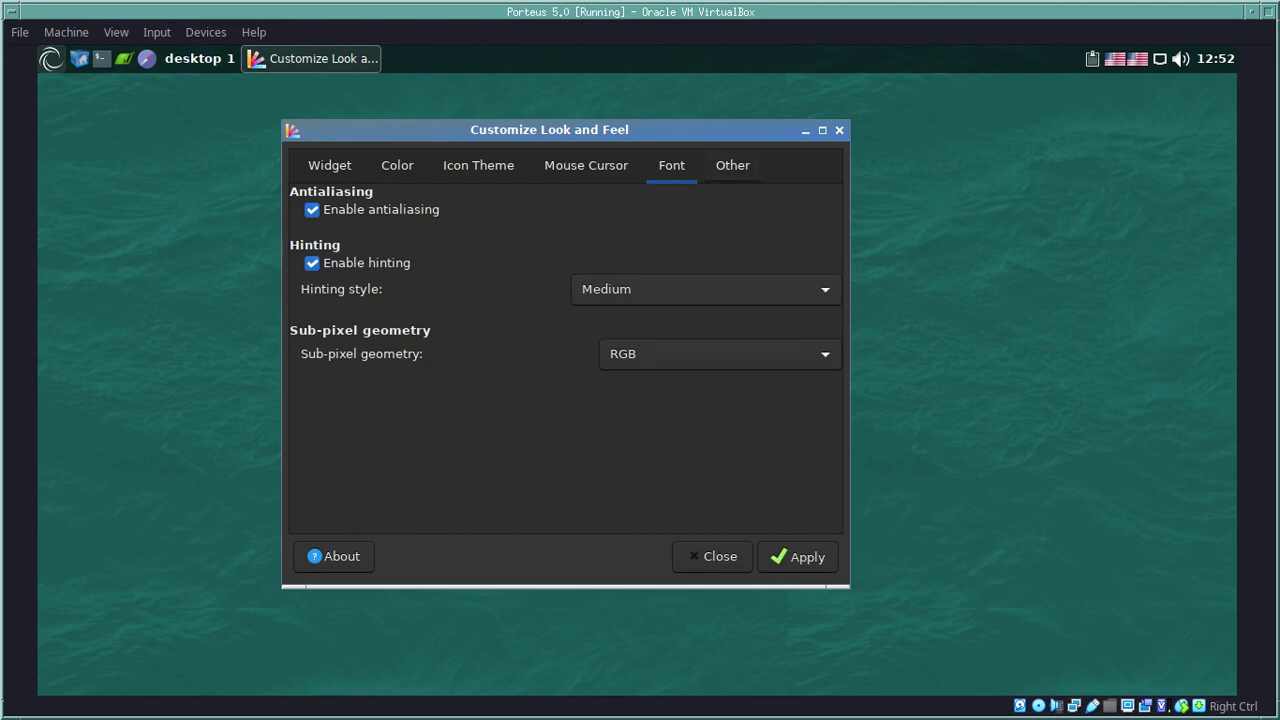
Step: Keep toolbar style as Text below icons, reselect Adwaita-dark, apply and close
left_click(732, 165)
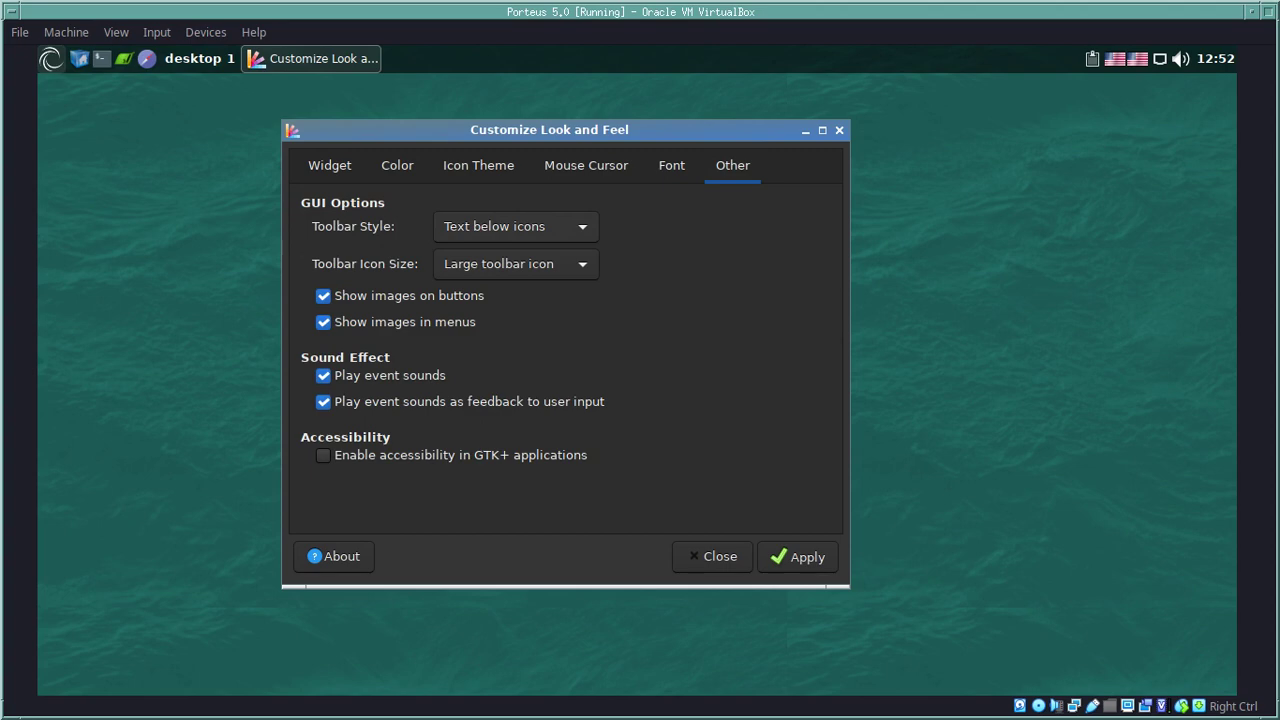
key("space")
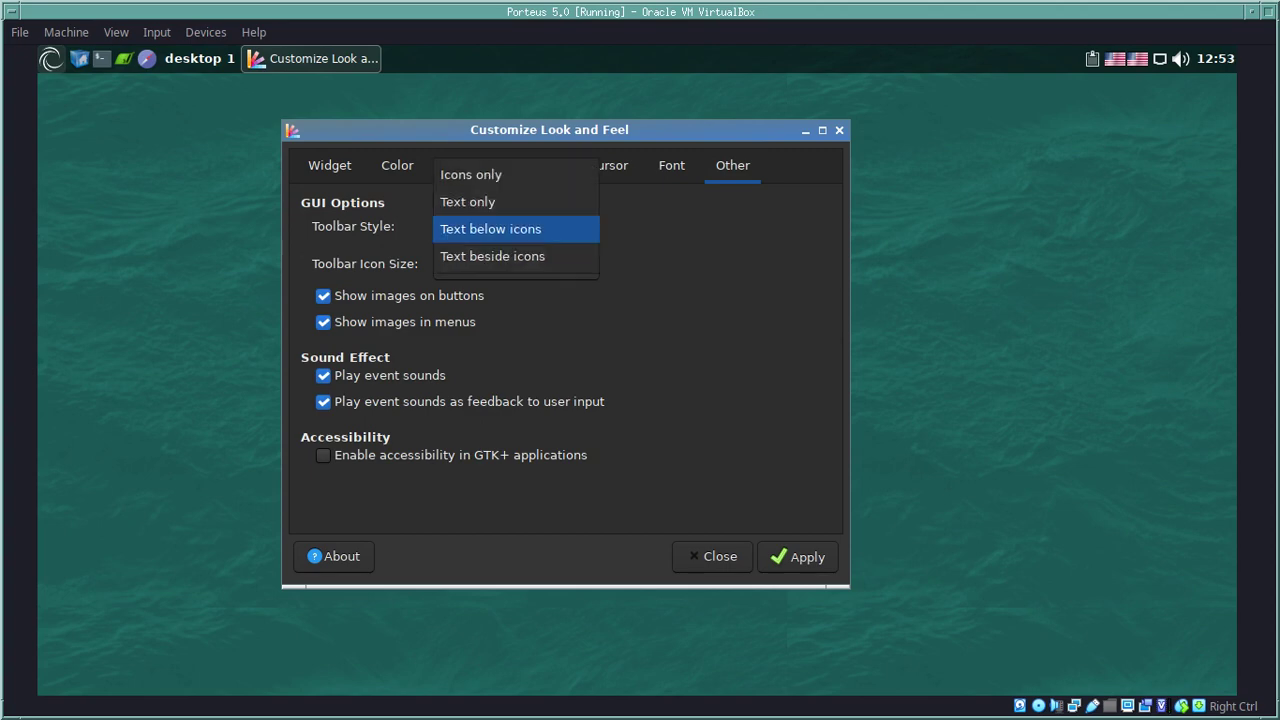
key("Return")
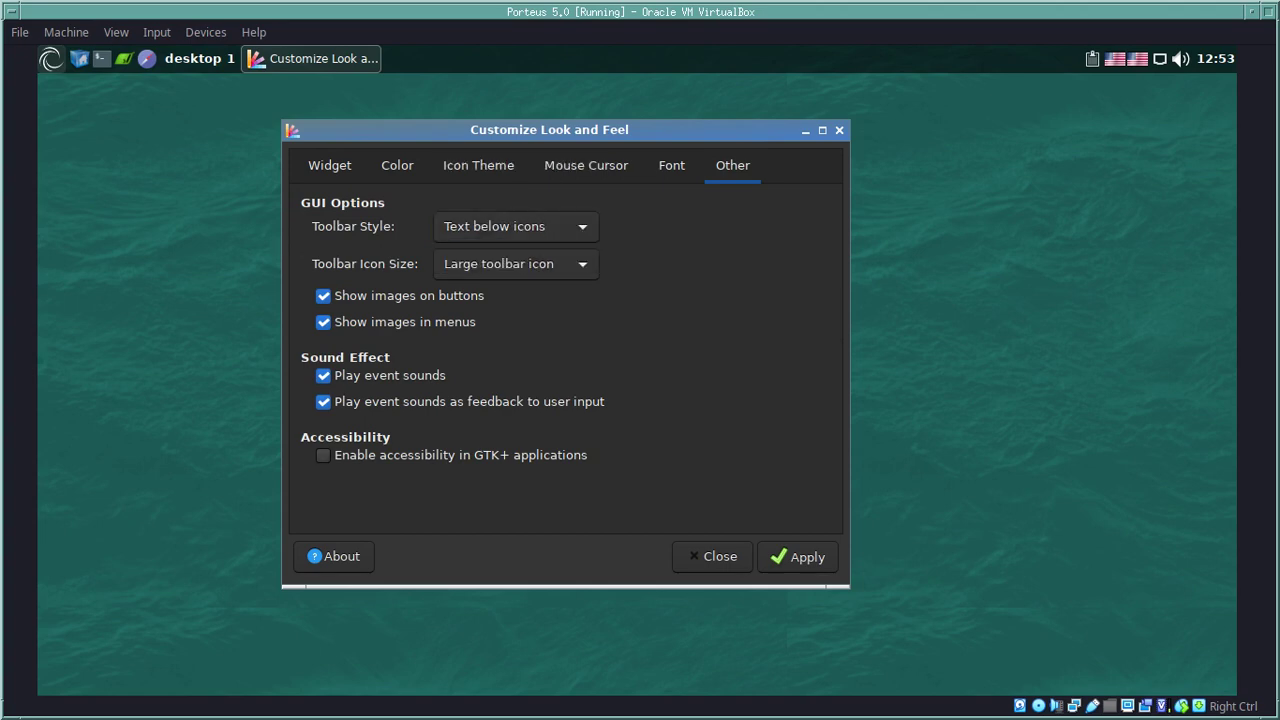
key("ctrl+Page_Down")
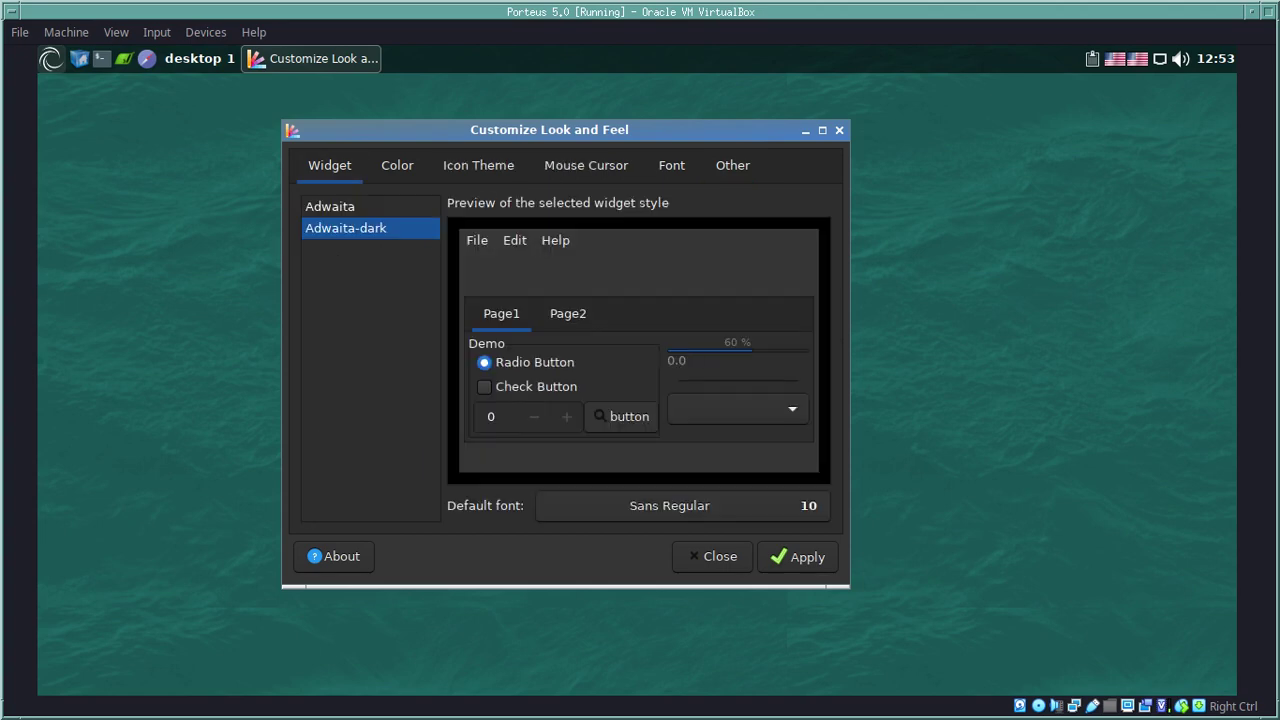
left_click(330, 206)
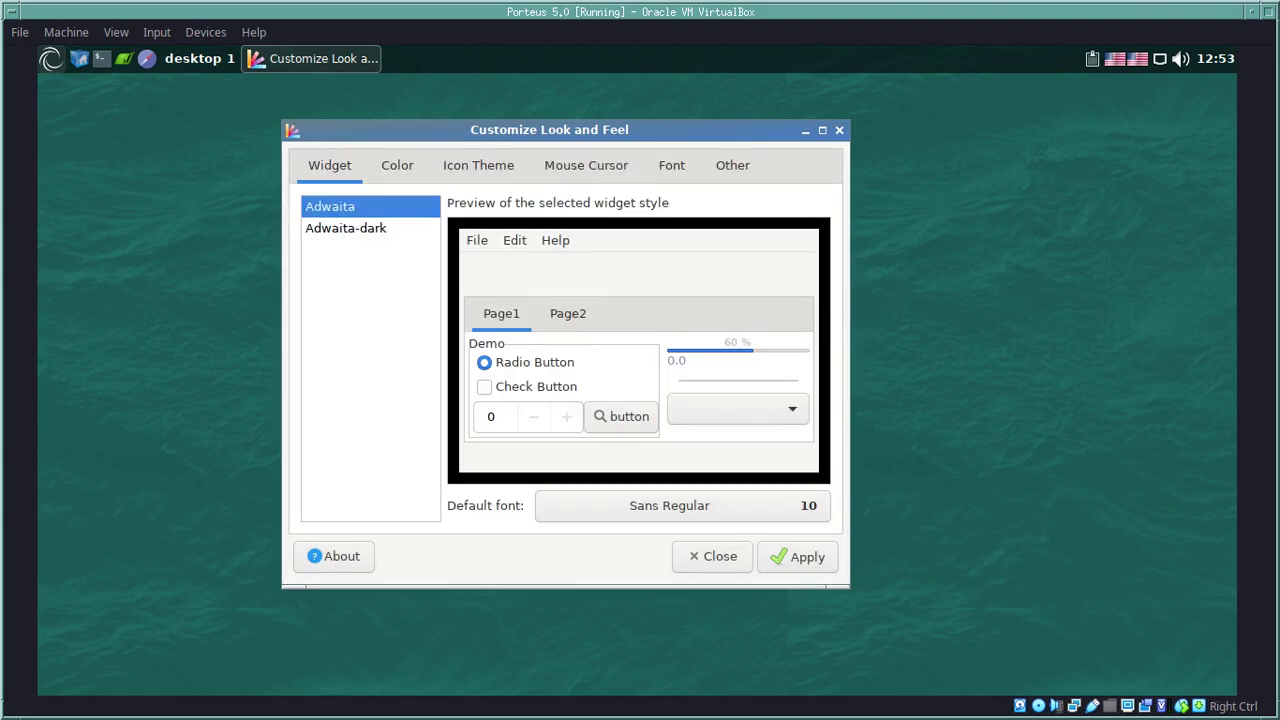
left_click(345, 228)
key("Return")
key("alt+c")
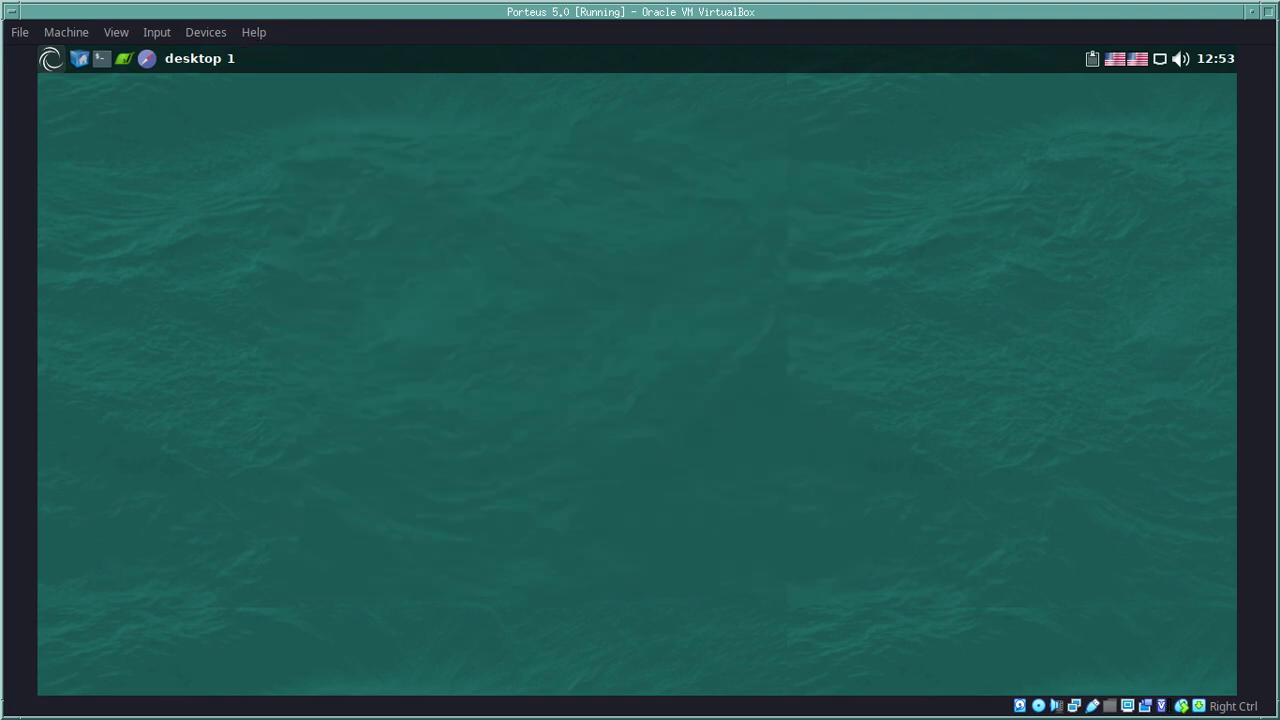
Step: Launch Openbox Configuration Manager from the Preferences menu
left_click(50, 58)
mouse_move(114, 302)
key("Right")
key("Down")
key("Down")
key("Return")
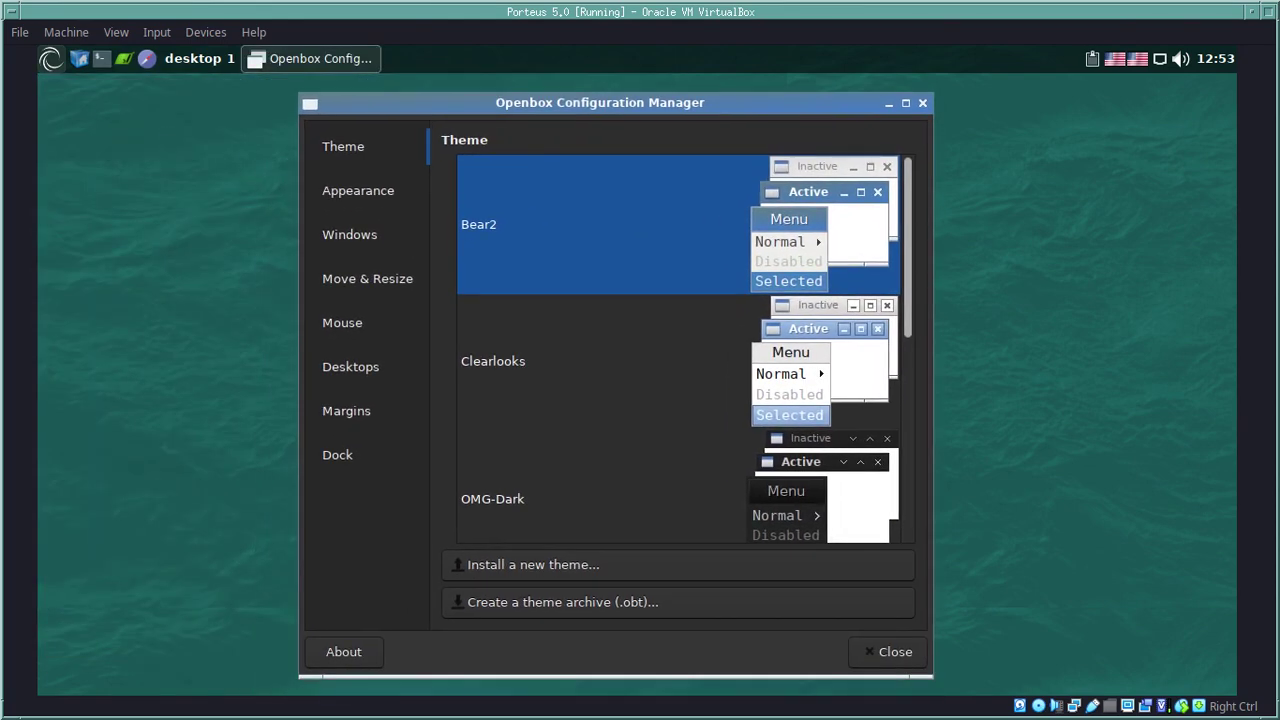
Step: Try the Clearlooks, OMG-Dark, Onyx, Onyx-Citrus and Syscrash window themes
scroll(680, 350, "down", 5)
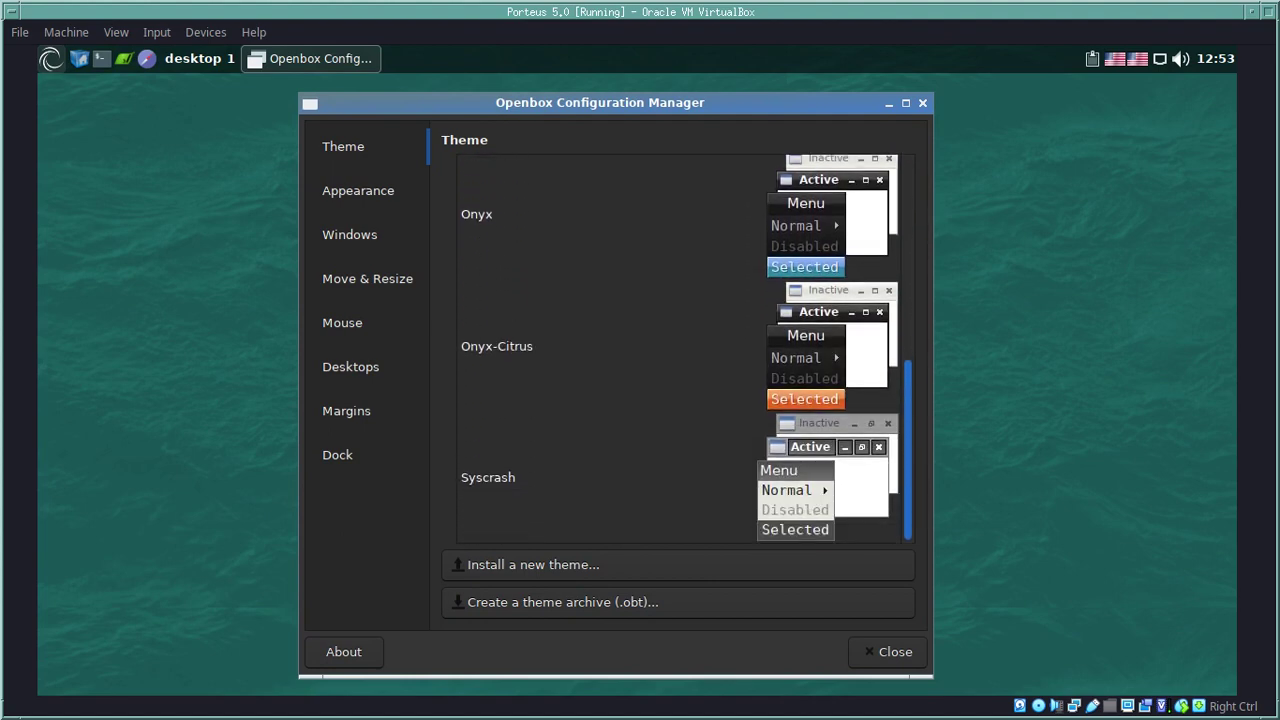
scroll(680, 350, "up", 5)
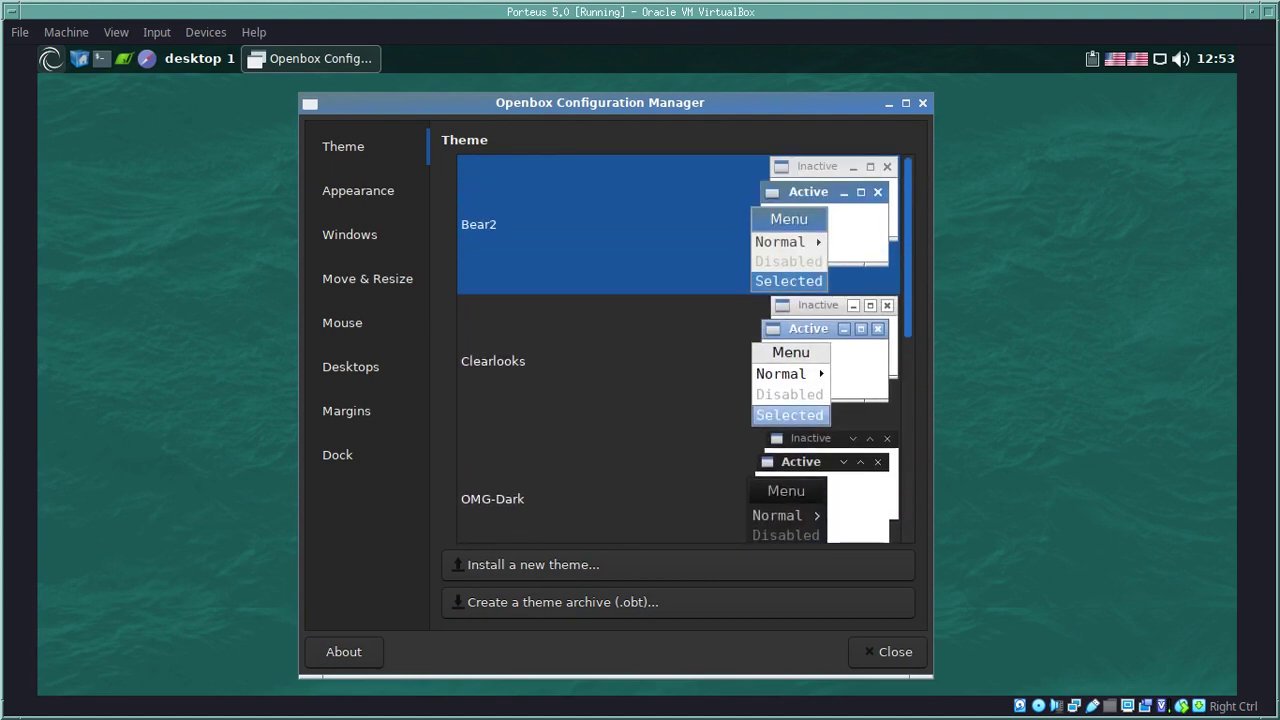
scroll(680, 350, "down", 2)
scroll(680, 350, "up", 2)
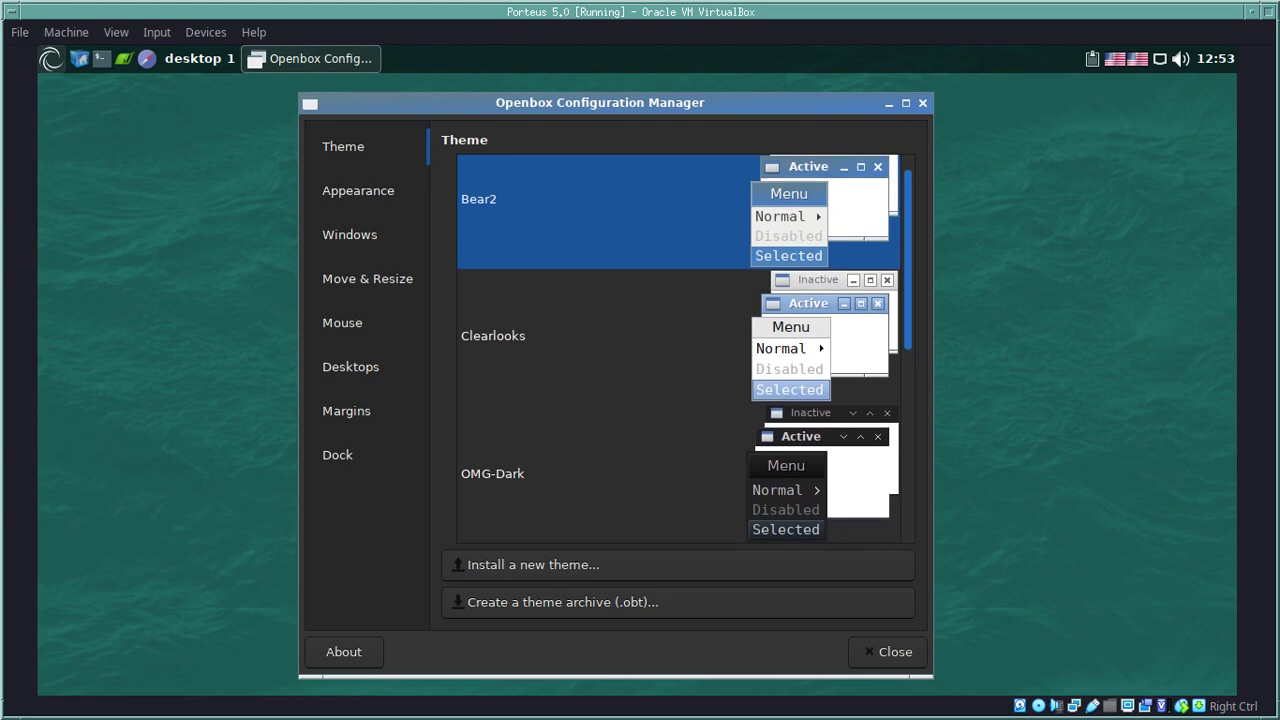
left_click(493, 361)
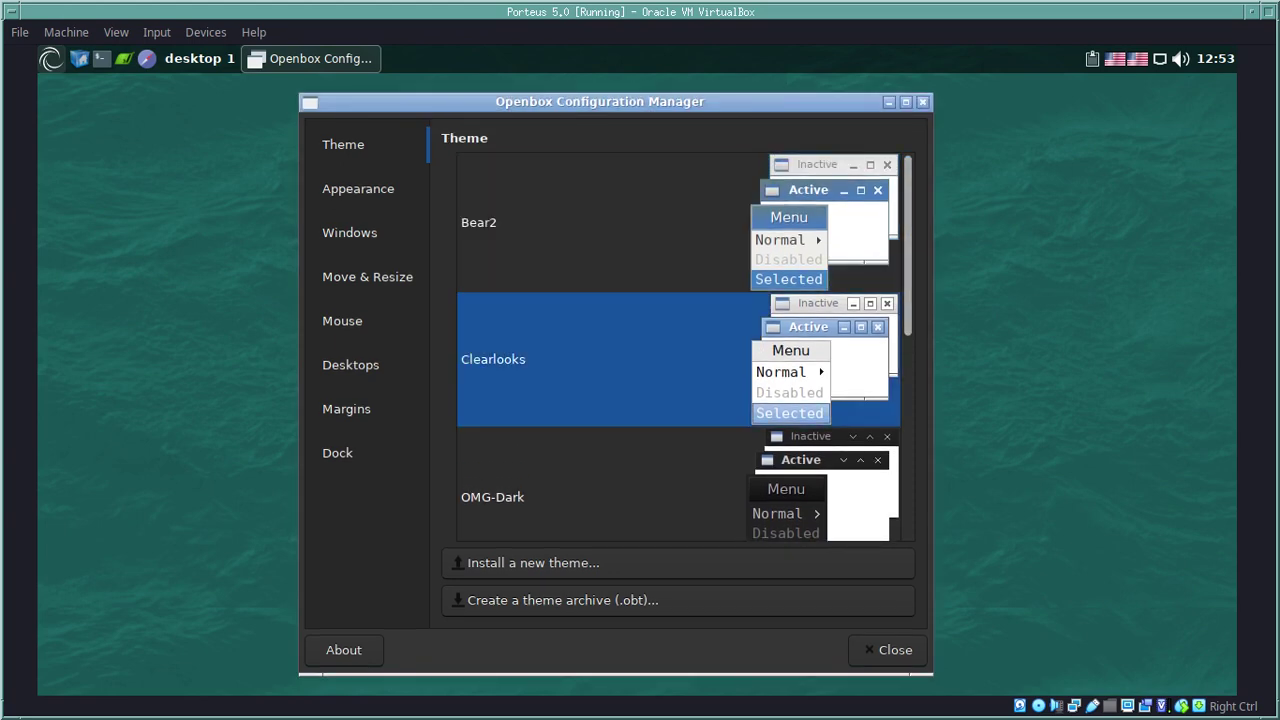
scroll(680, 350, "down", 1)
left_click(492, 445)
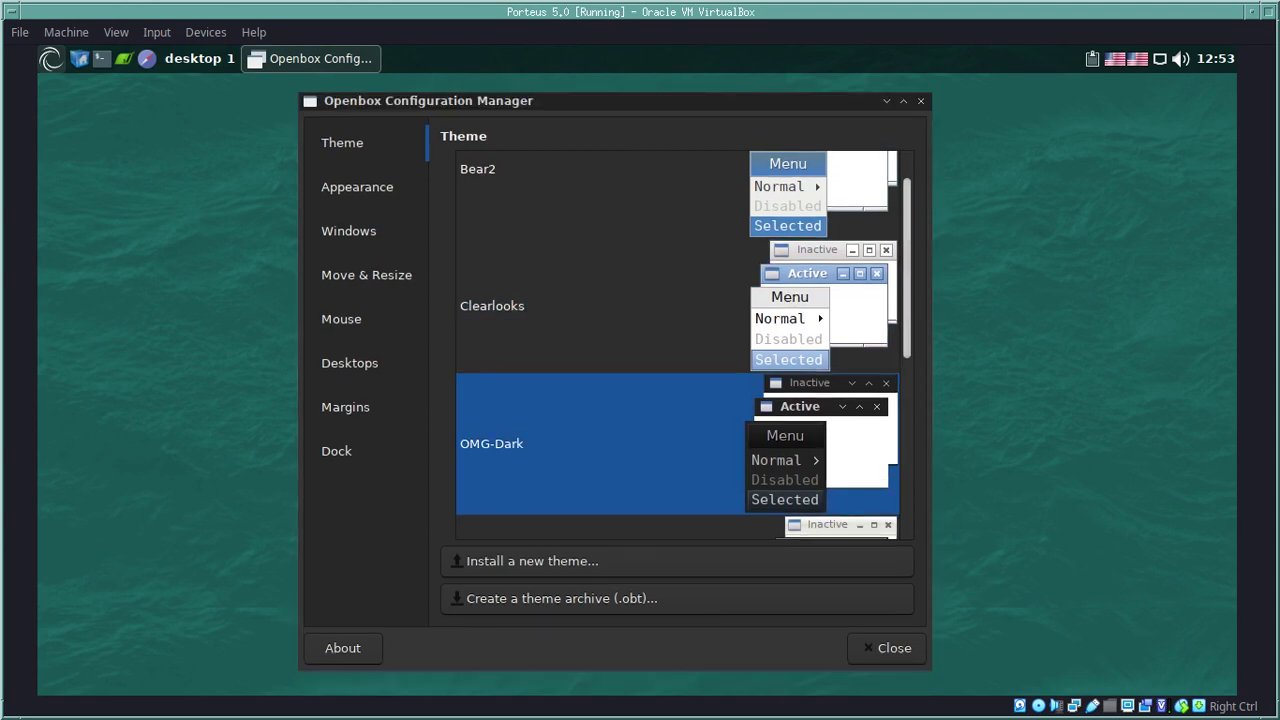
scroll(677, 345, "down", 1)
scroll(677, 345, "down", 5)
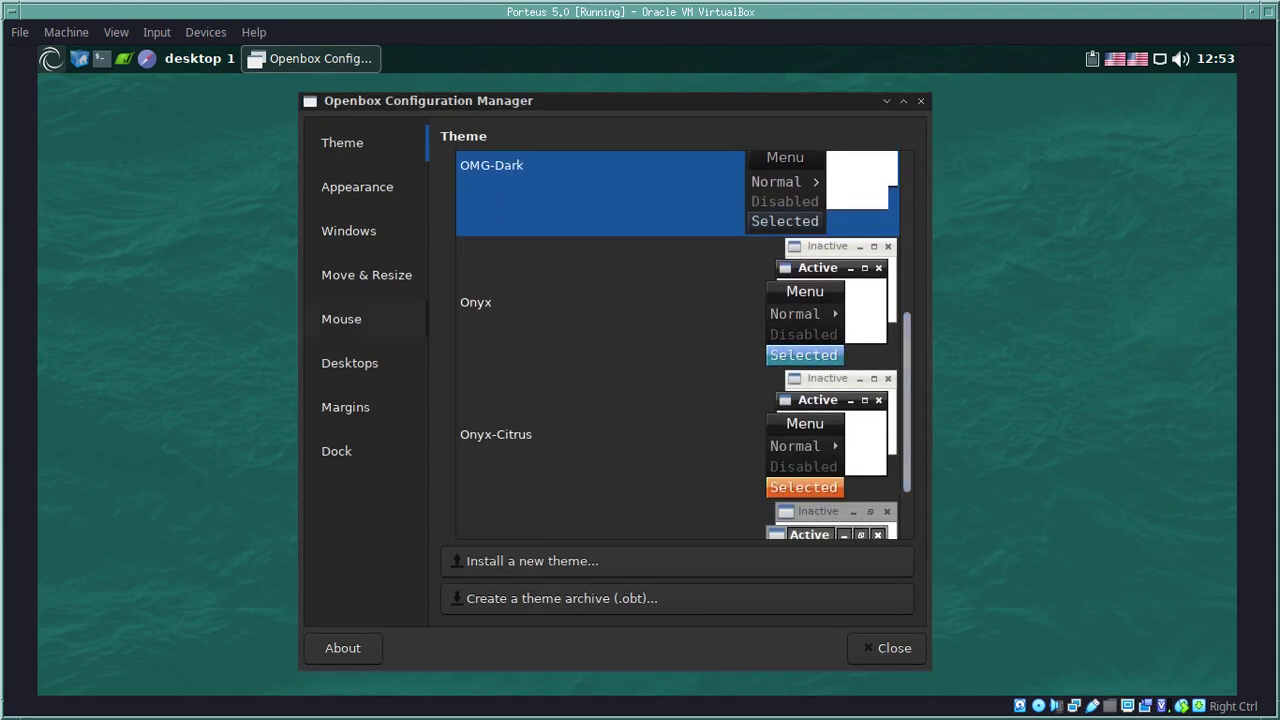
left_click(677, 345)
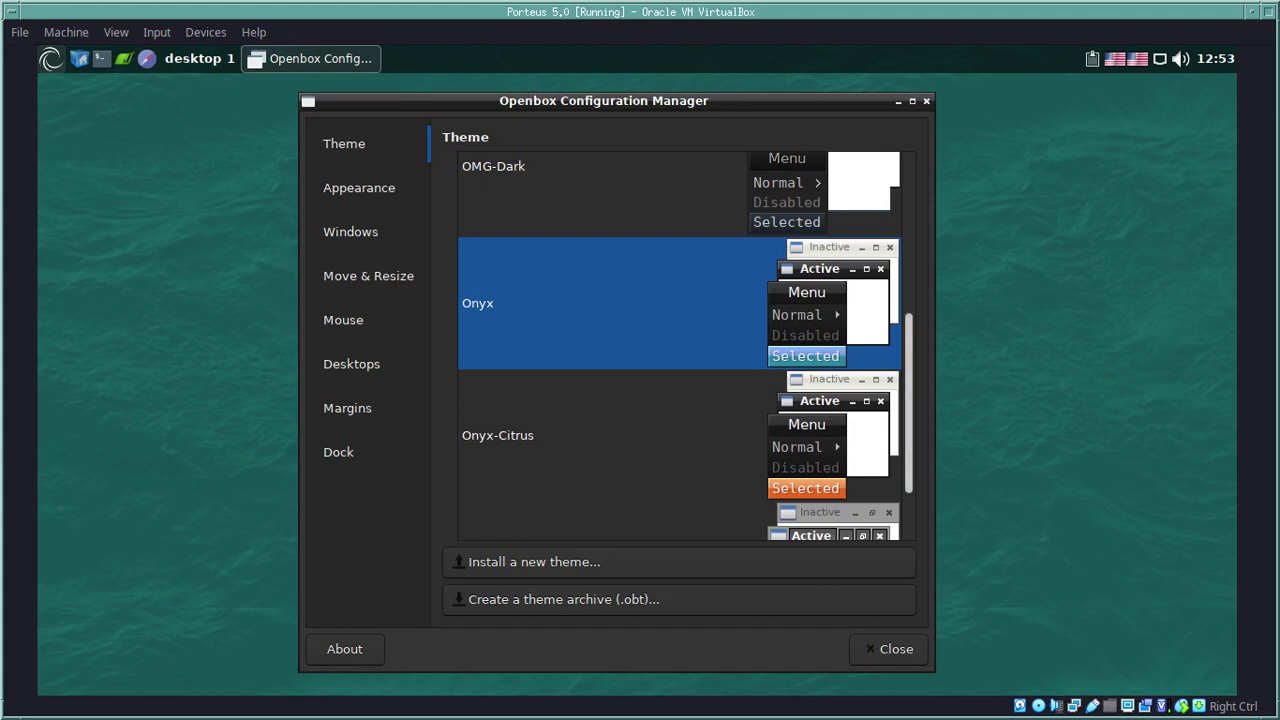
scroll(677, 345, "down", 2)
left_click(677, 345)
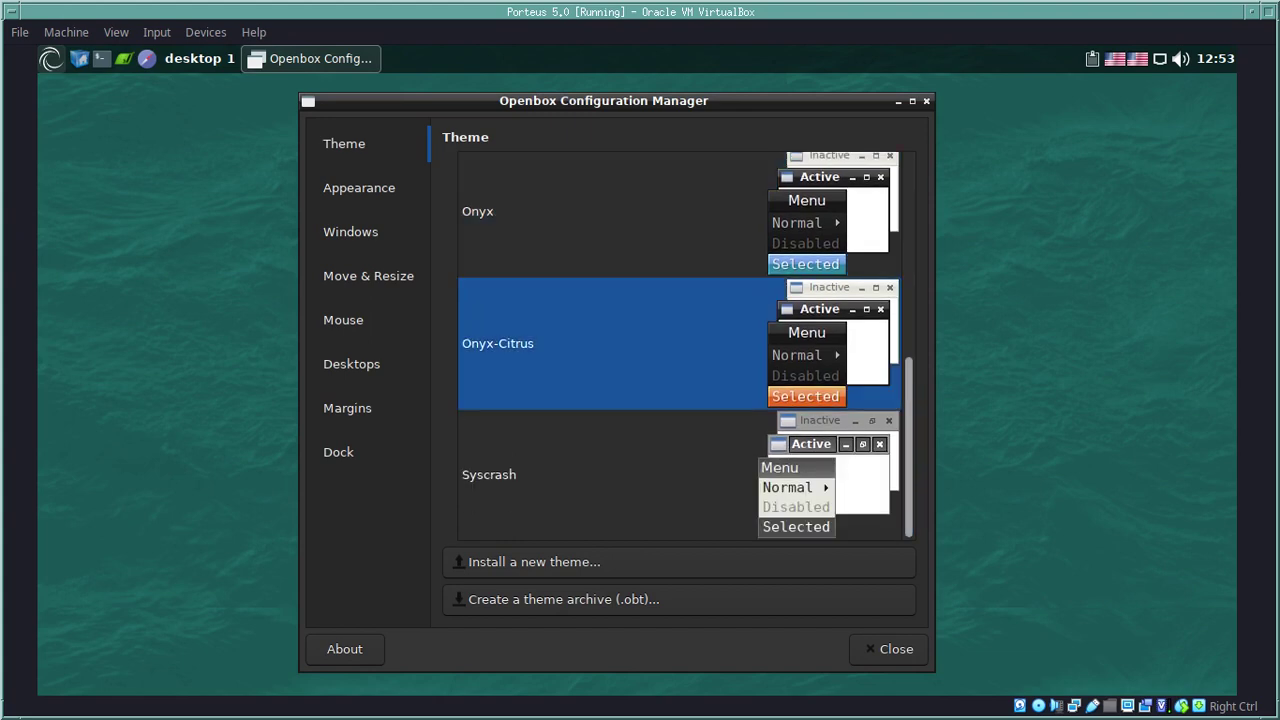
left_click(489, 475)
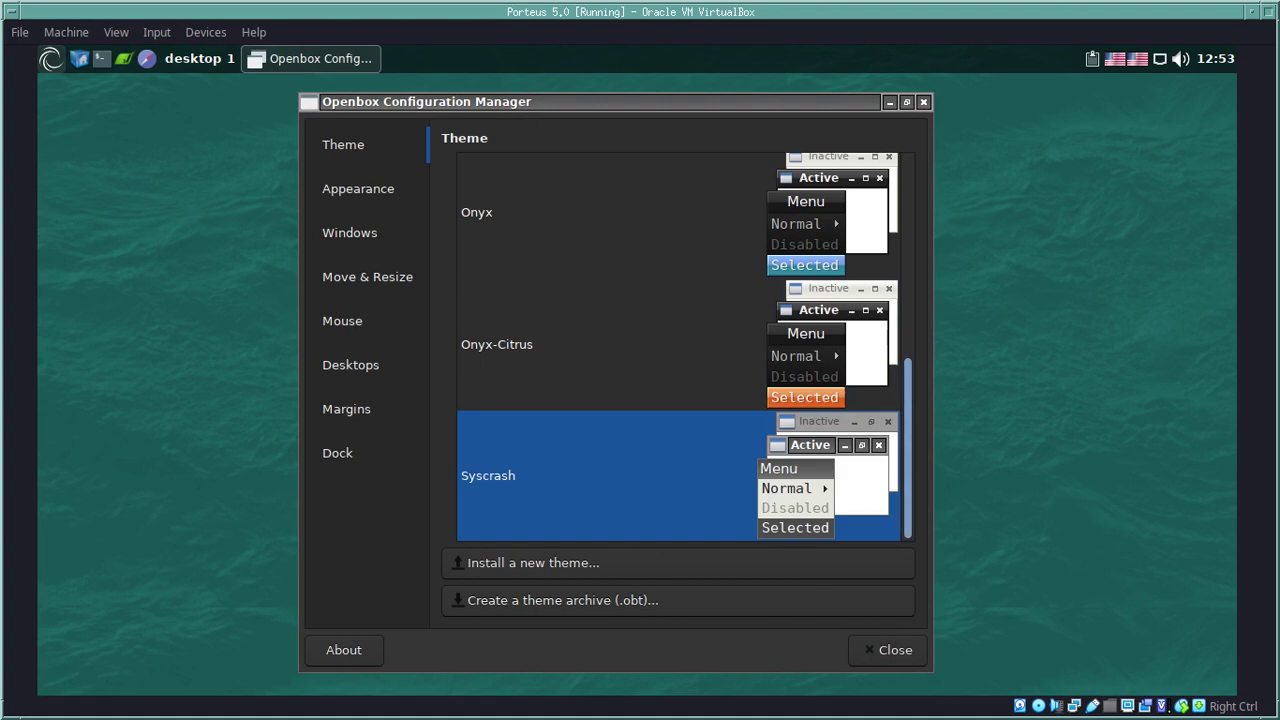
Step: Return to Clearlooks, preview Bear2, then settle on Clearlooks again
scroll(678, 346, "up", 5)
scroll(678, 346, "up", 1)
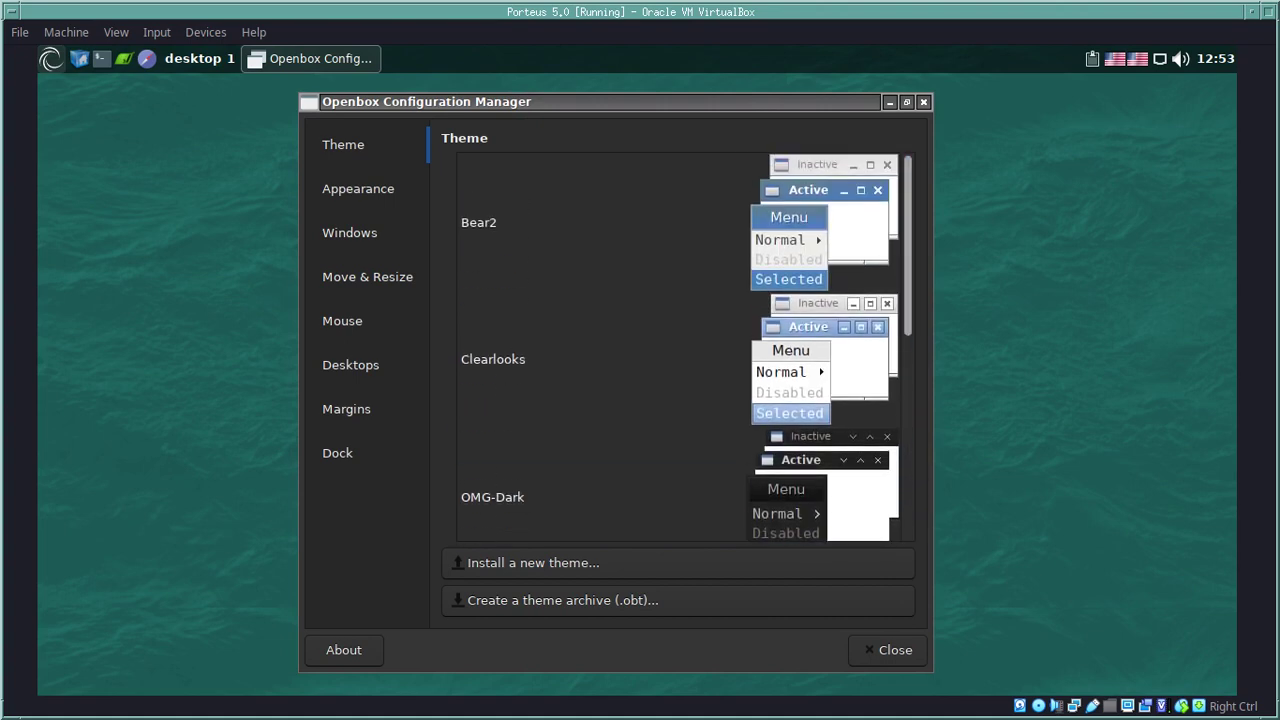
left_click(600, 359)
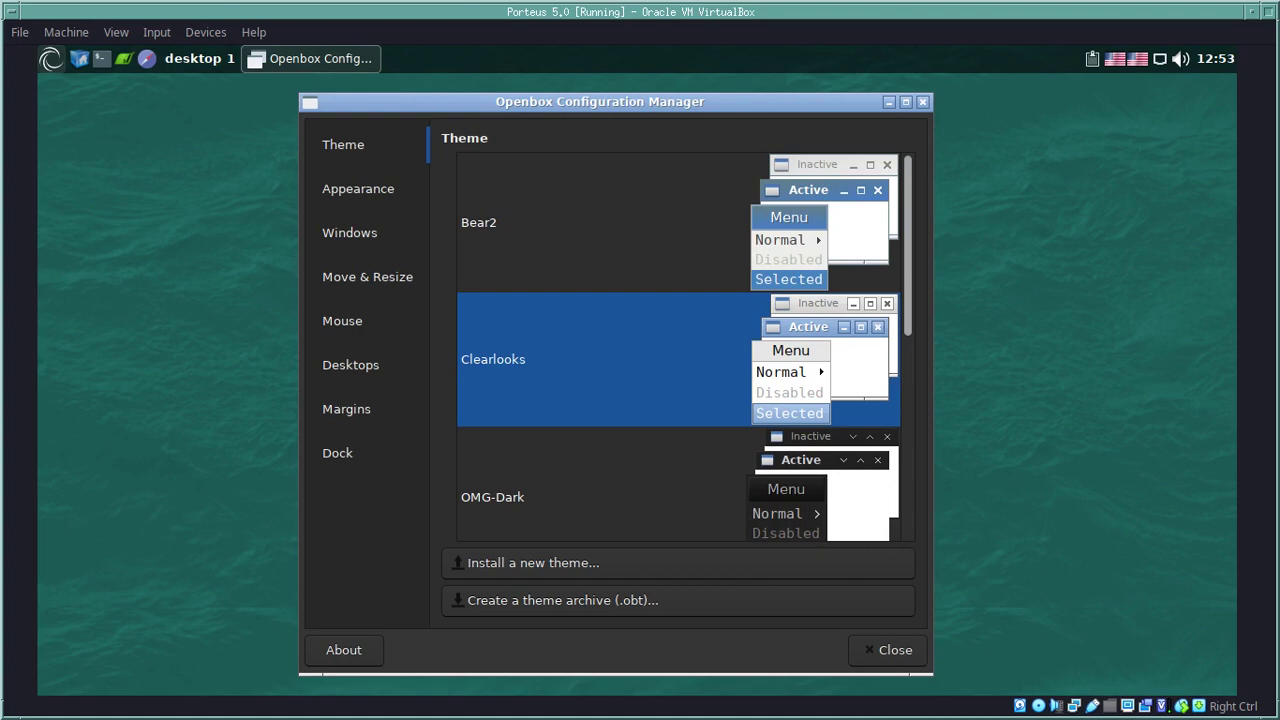
left_click(600, 224)
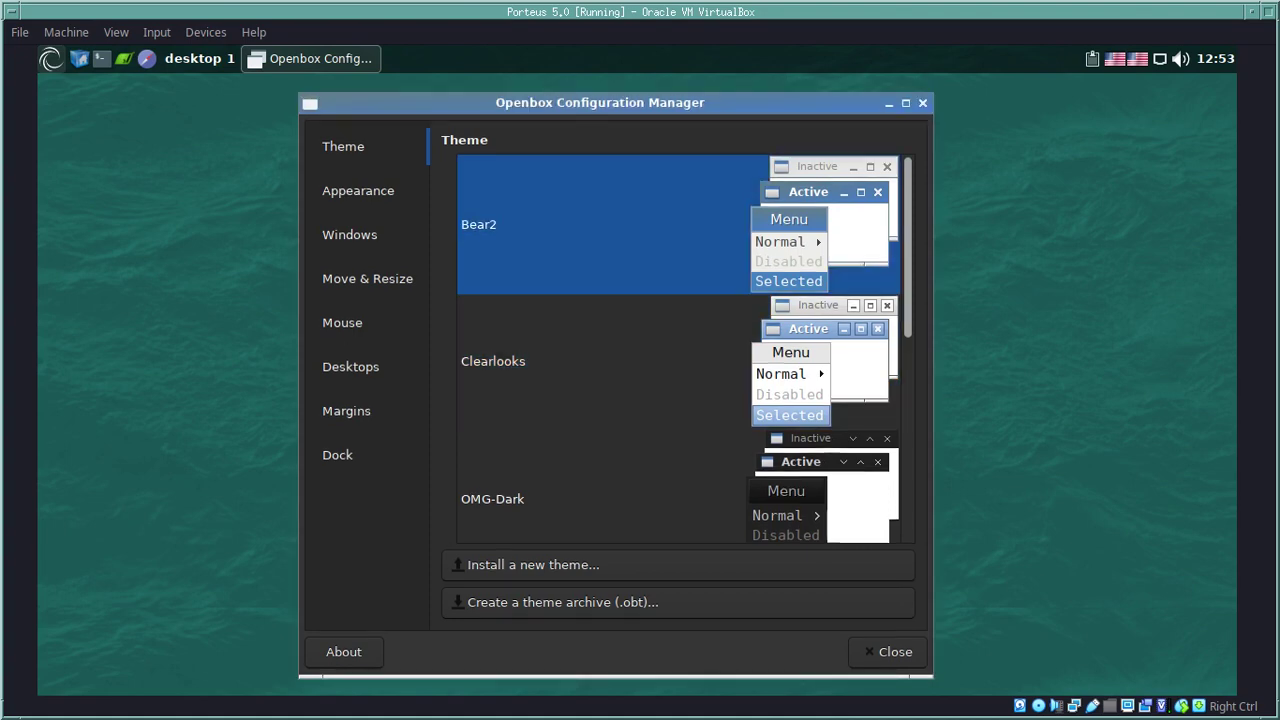
left_click(600, 359)
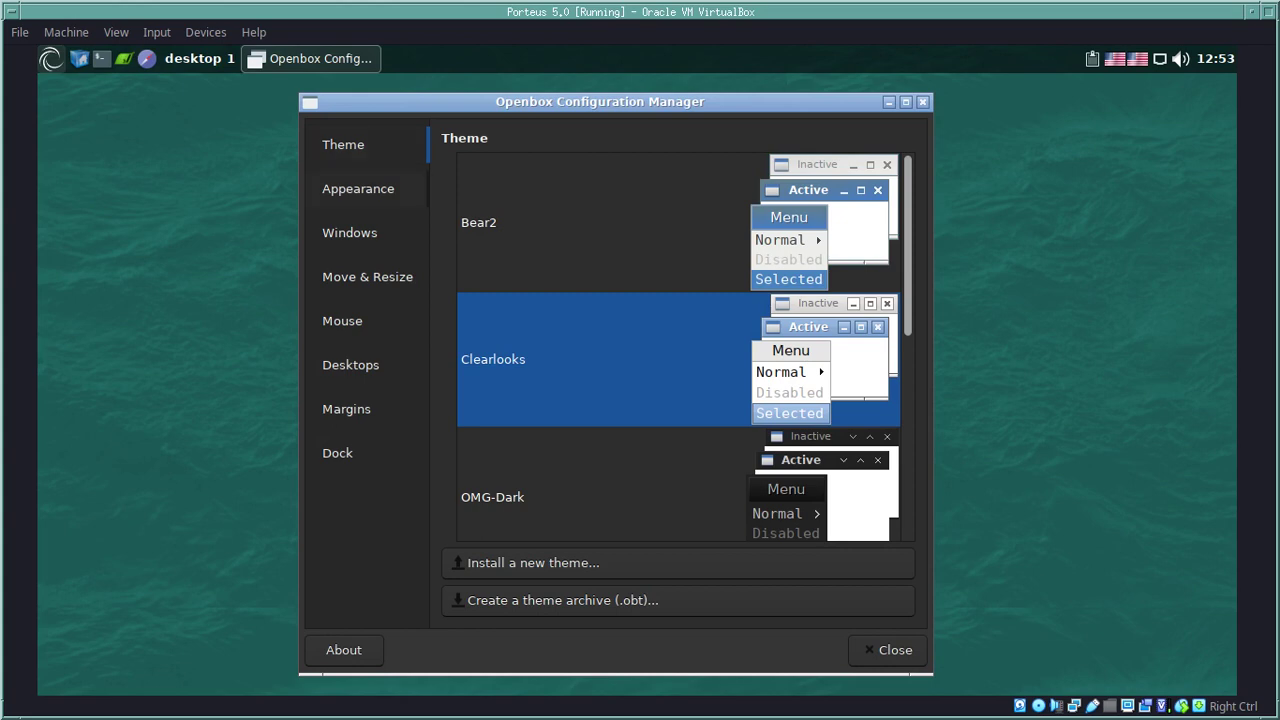
Step: Remove the window icon (N) from the title bar button order, leaving LIMC
left_click(358, 188)
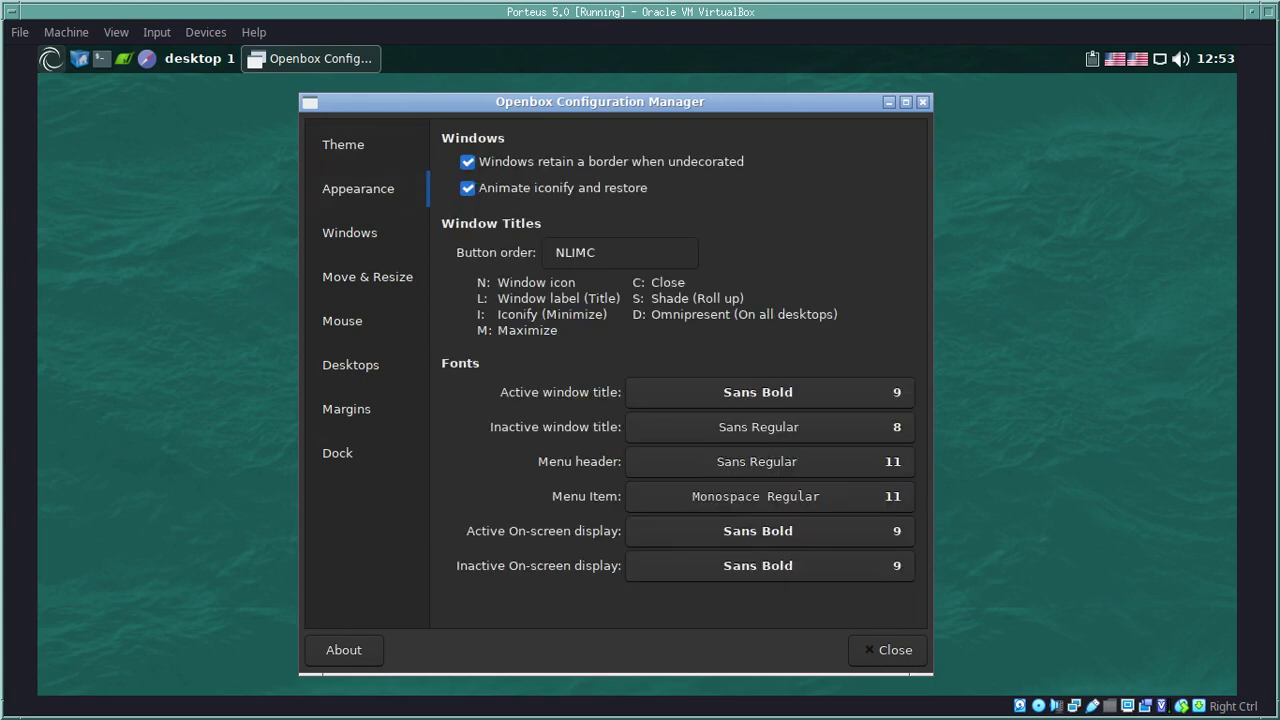
left_click(562, 252)
key("BackSpace")
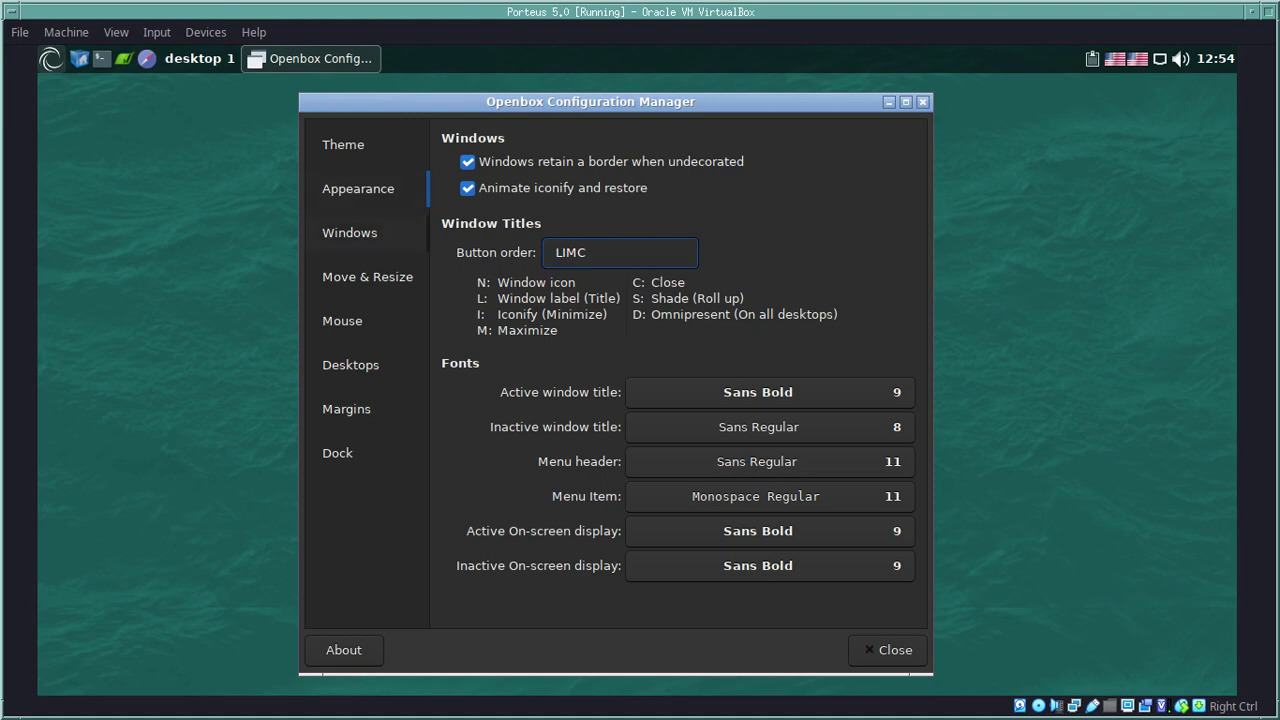
Step: Review the Windows, Move & Resize, Mouse, Desktops, Margins and Dock pages, then close the manager
left_click(349, 232)
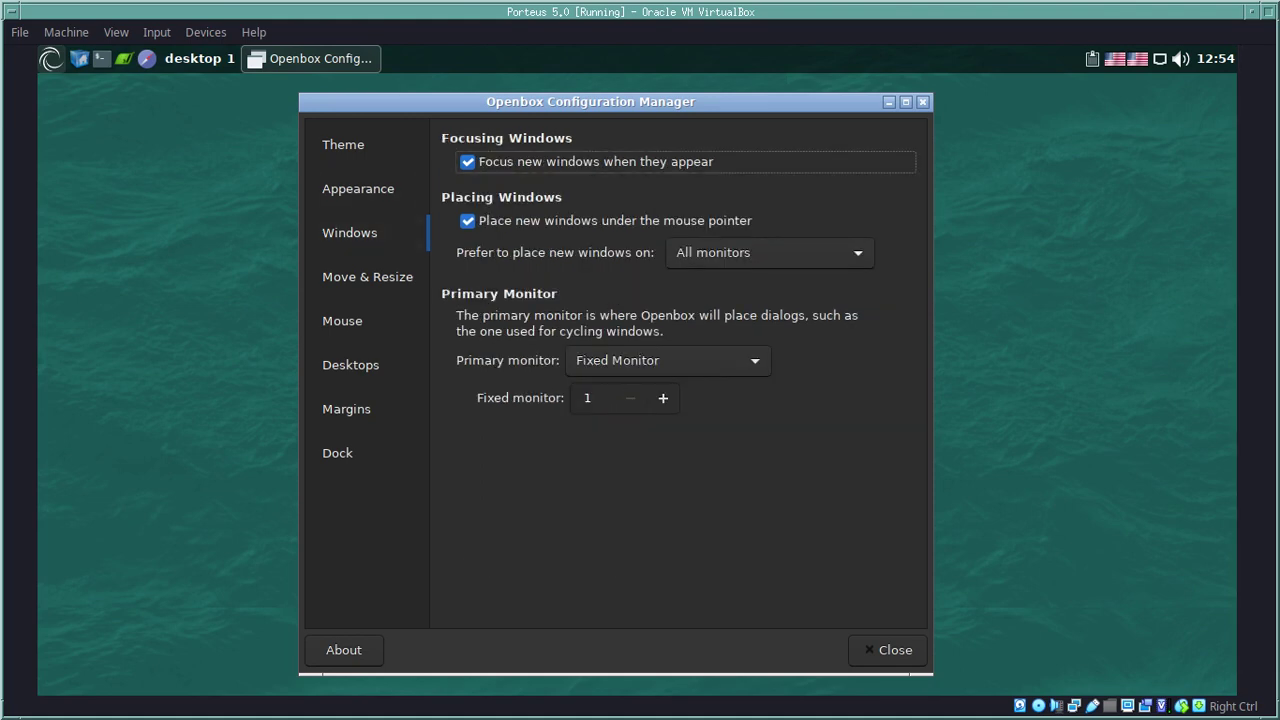
left_click(367, 276)
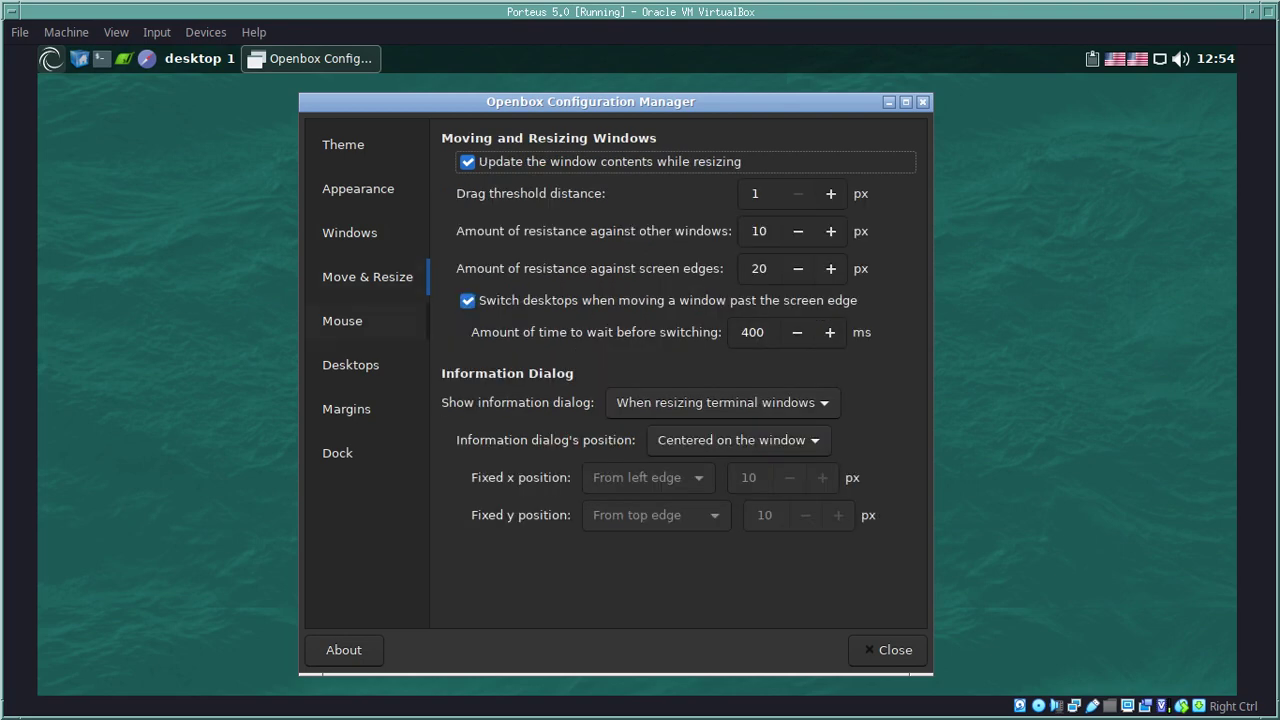
left_click(342, 320)
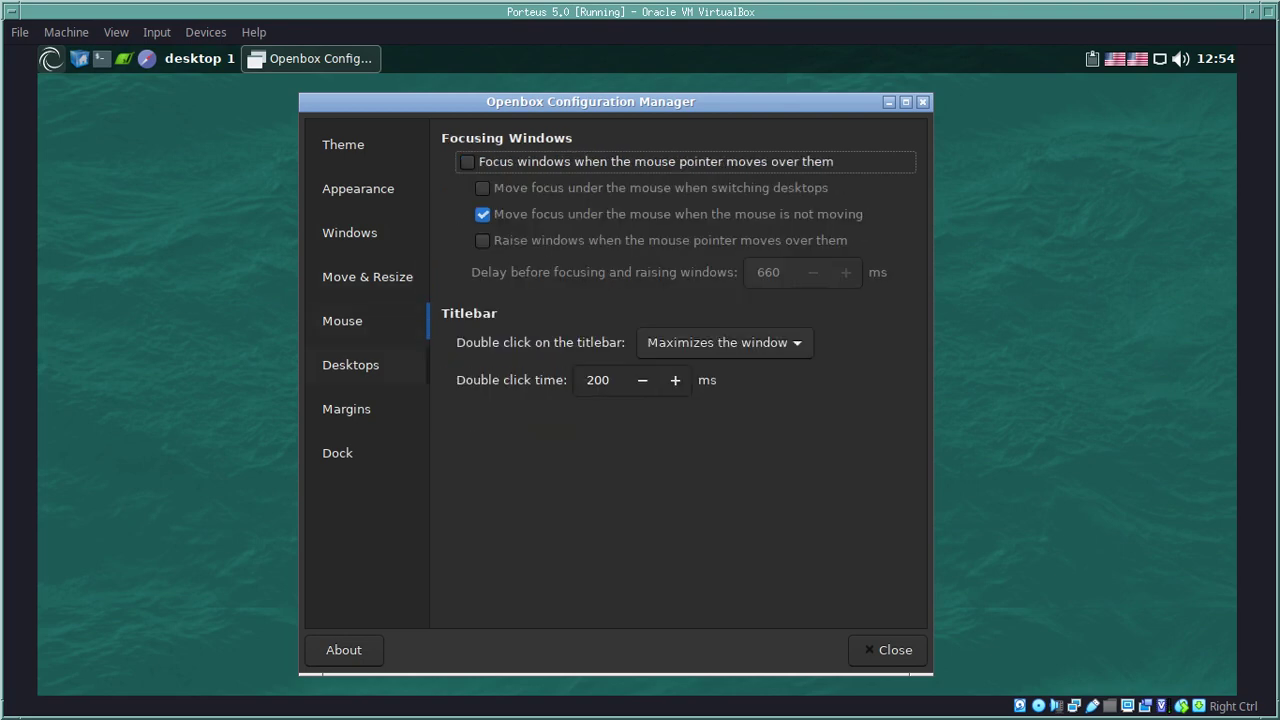
left_click(350, 364)
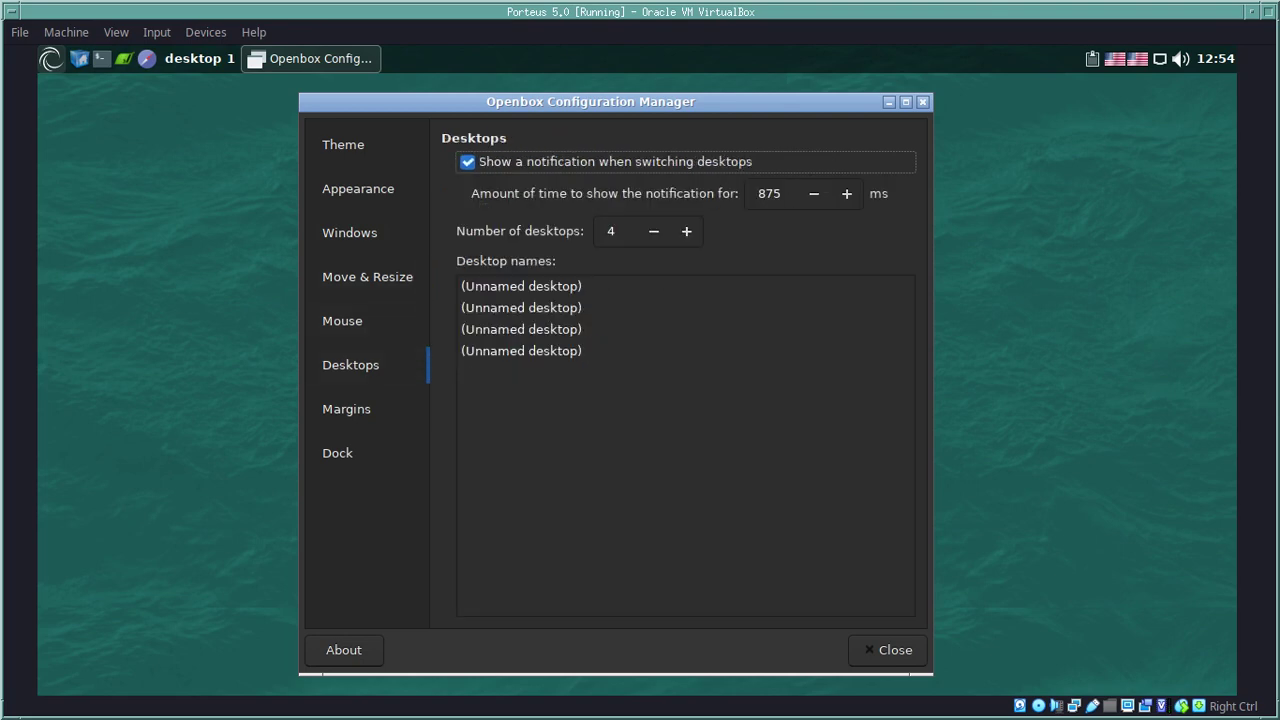
left_click(346, 408)
left_click(338, 452)
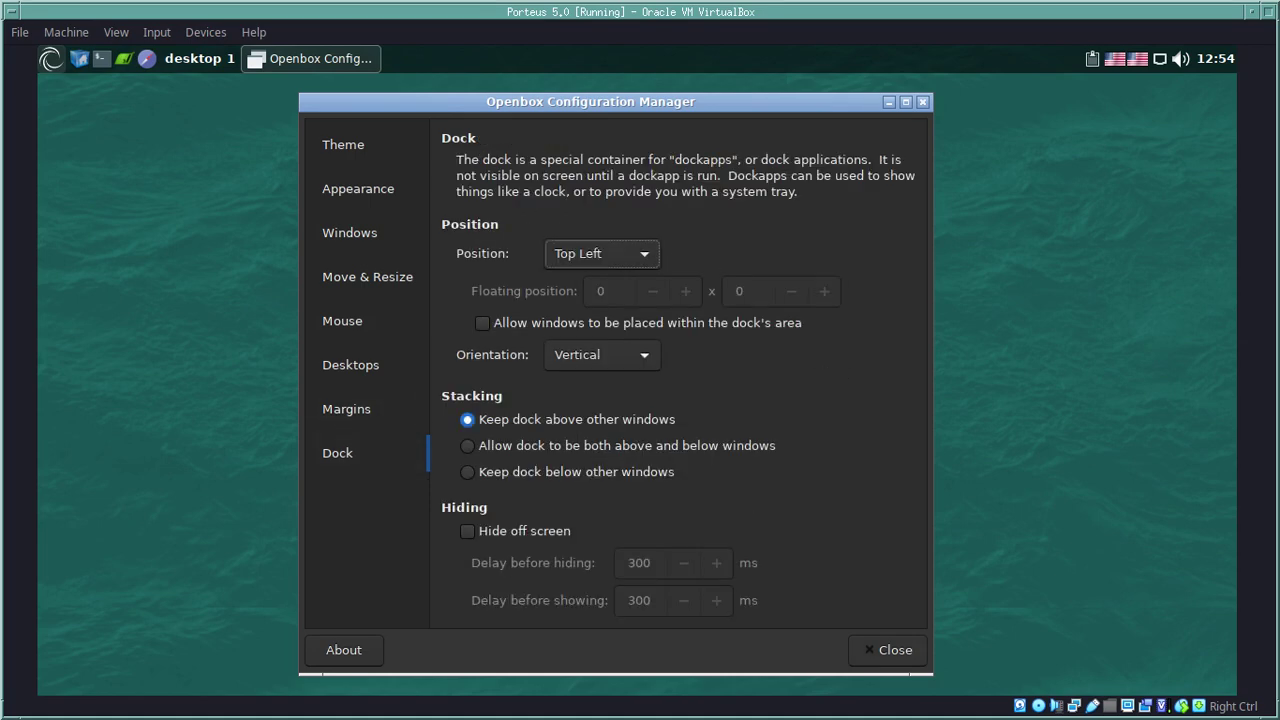
left_click(880, 650)
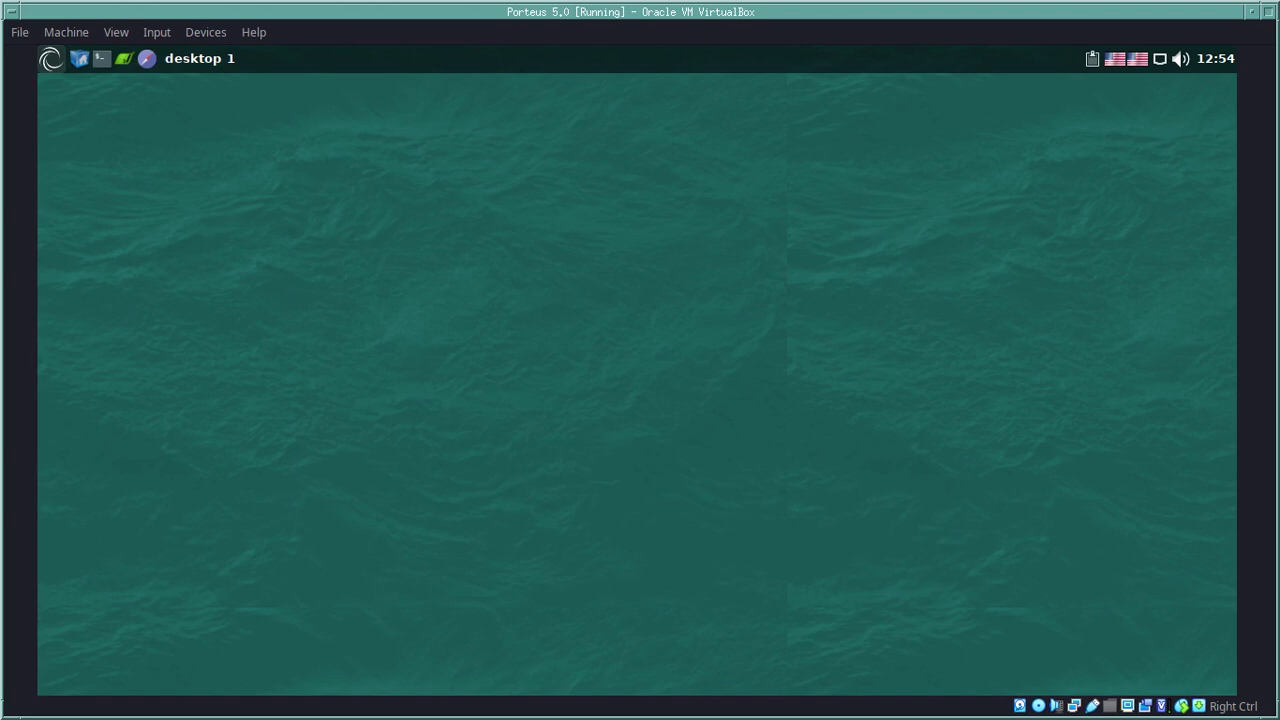
Step: Launch Porteus Modules and cancel its root password prompt
left_click(51, 58)
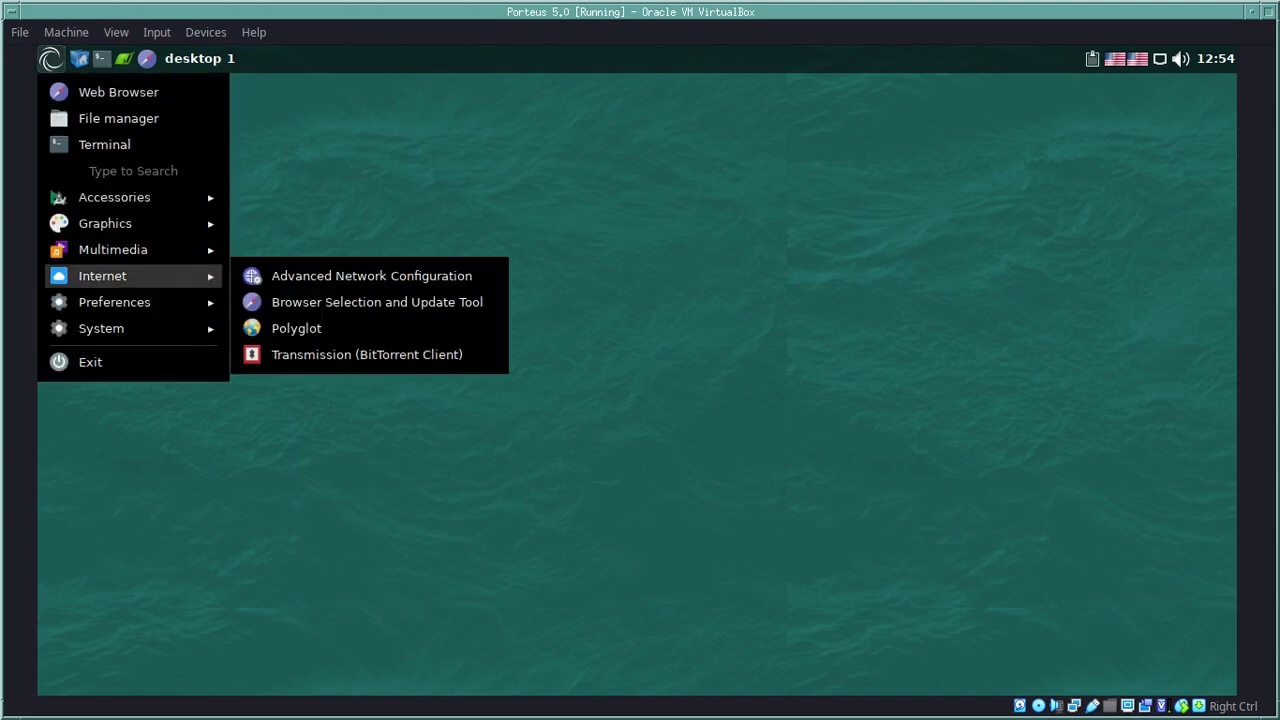
mouse_move(114, 302)
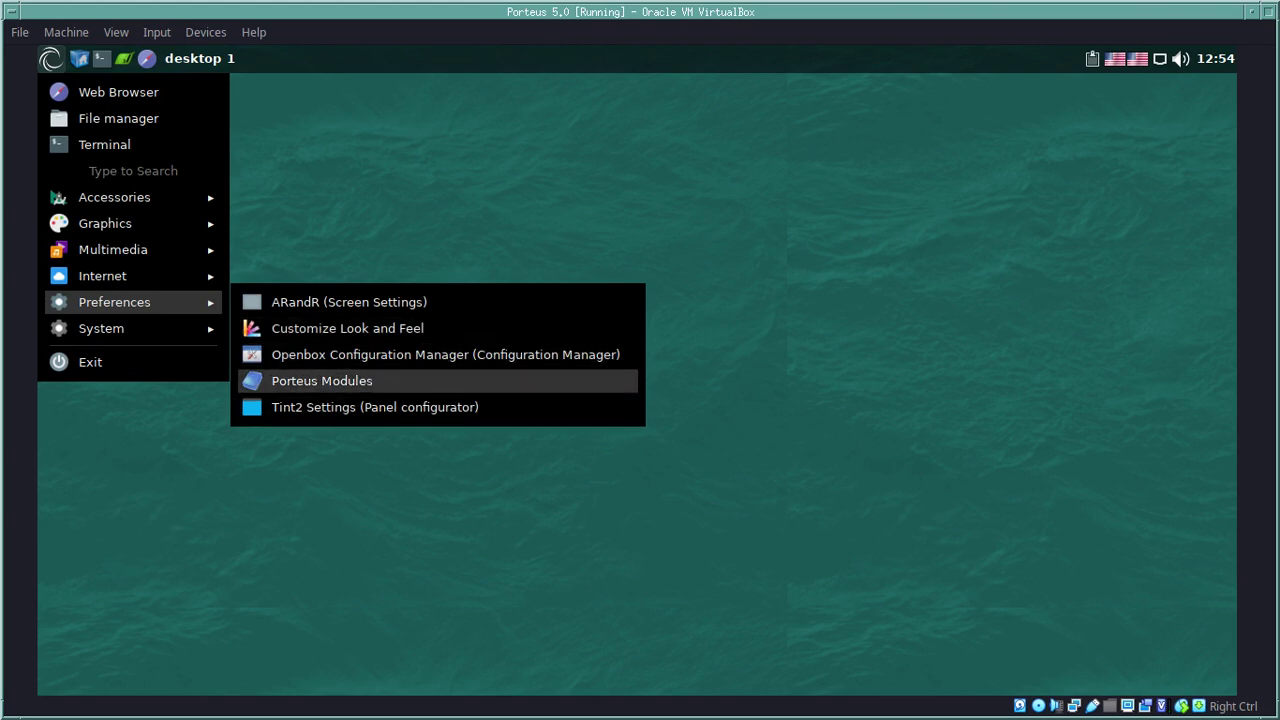
key("Return")
key("Escape")
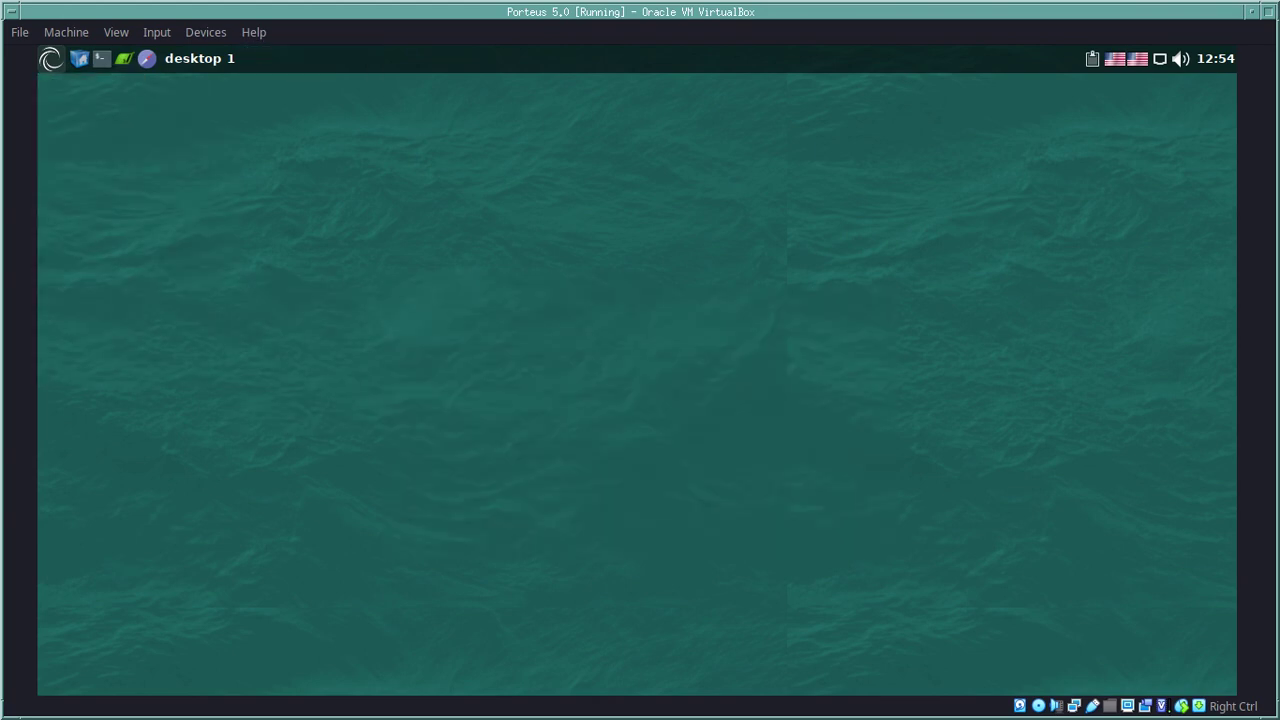
Step: Launch Porteus Settings Centre from the System menu and cancel its root password prompt
key("super")
key("Down")
key("Down")
key("Down")
key("Down")
key("Down")
key("Down")
key("Down")
key("Down")
key("Right")
key("Left")
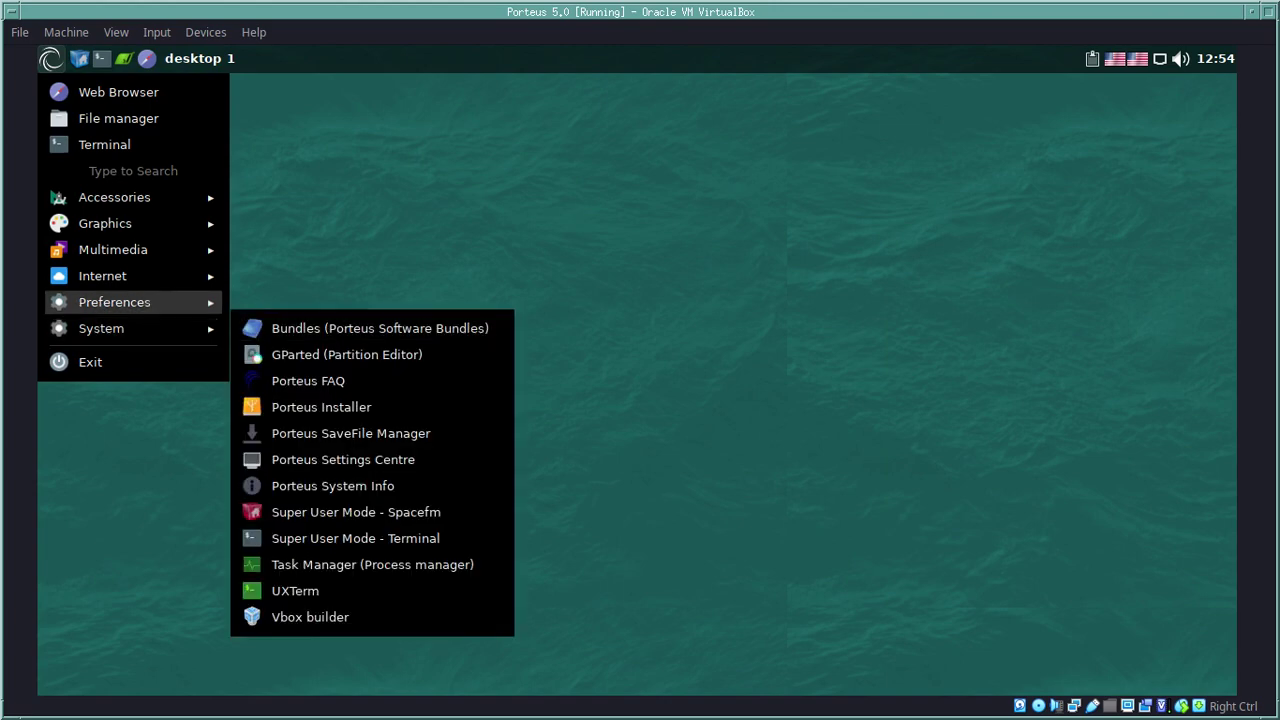
key("Up")
key("Right")
key("Down")
key("Down")
key("Down")
key("Down")
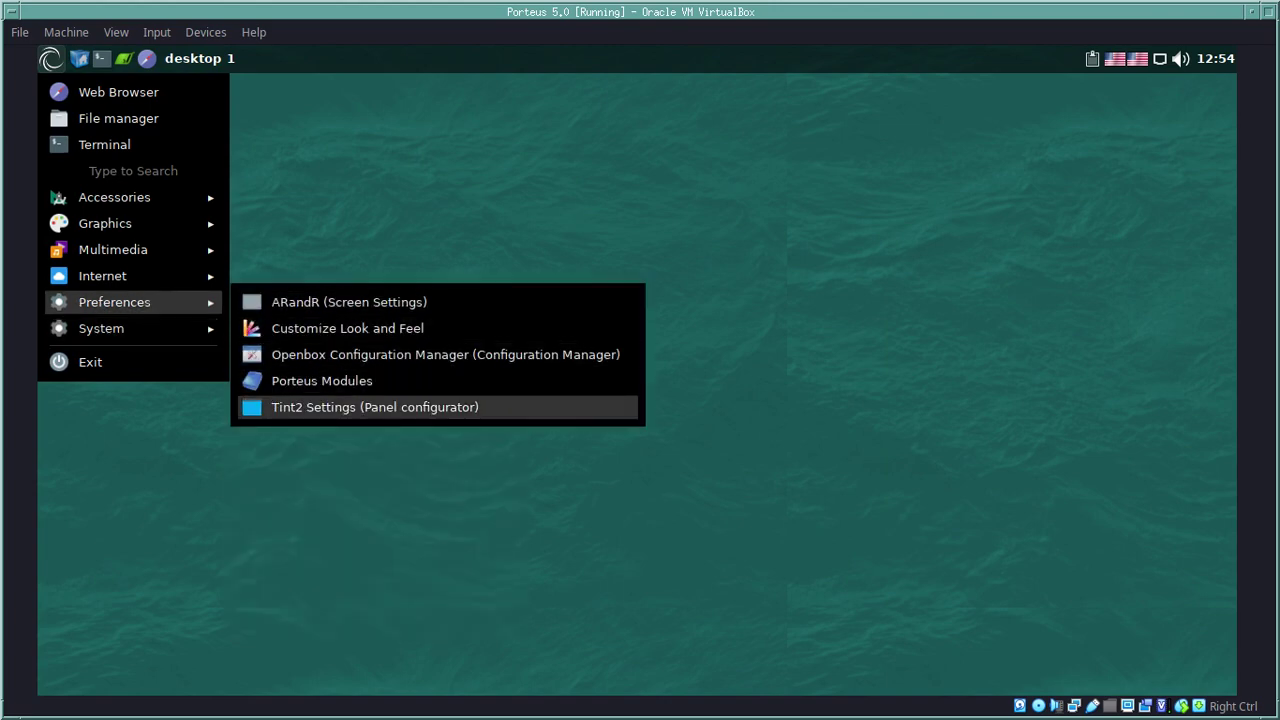
key("Left")
key("Down")
key("Right")
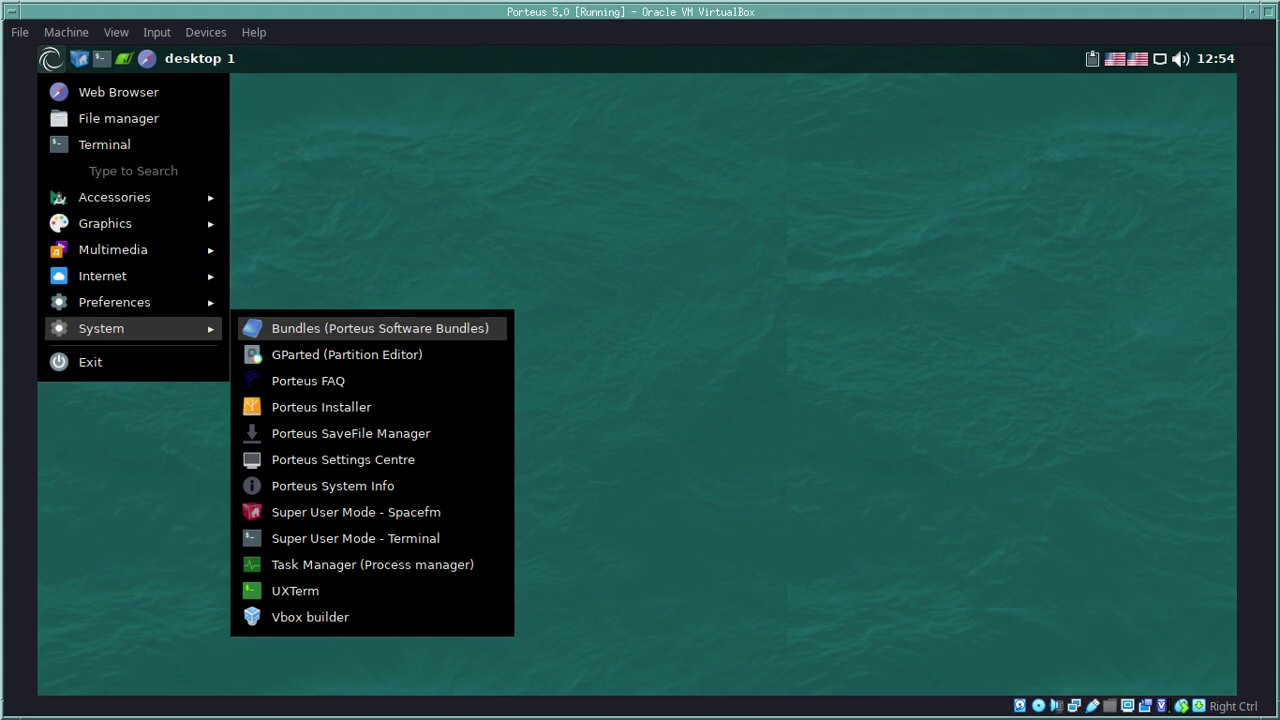
key("Down")
key("Down")
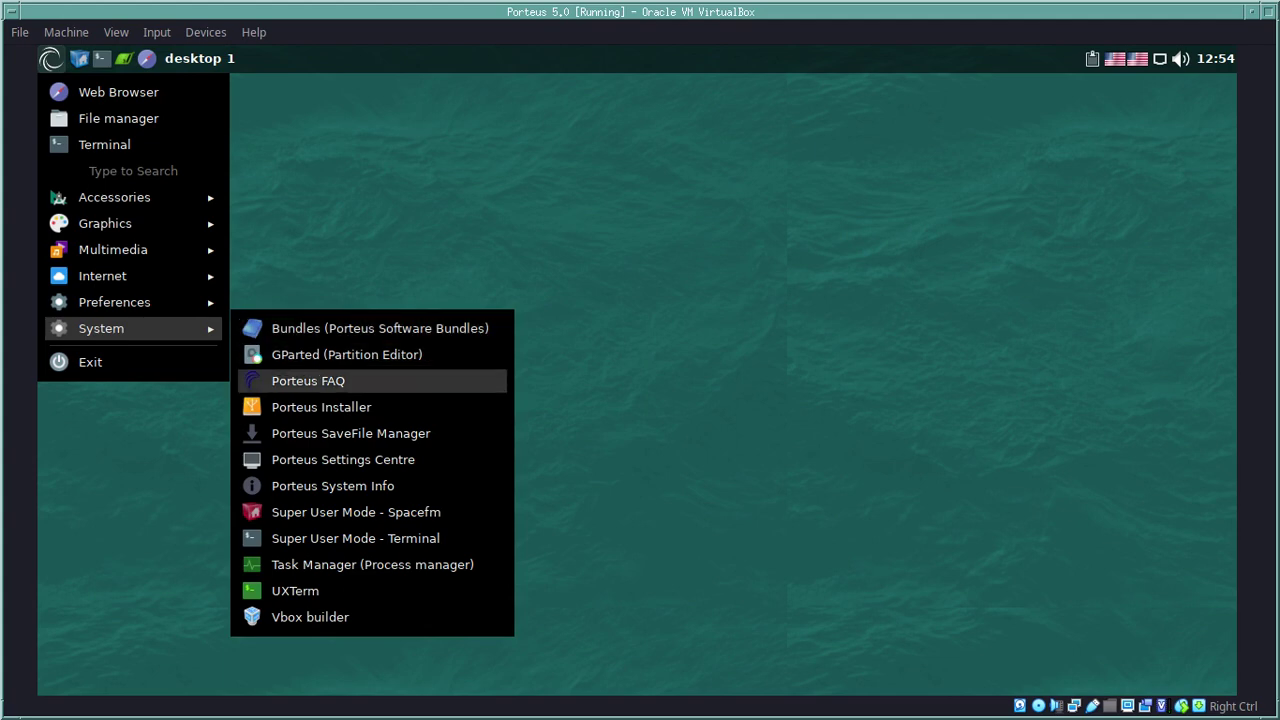
key("Down")
key("Down")
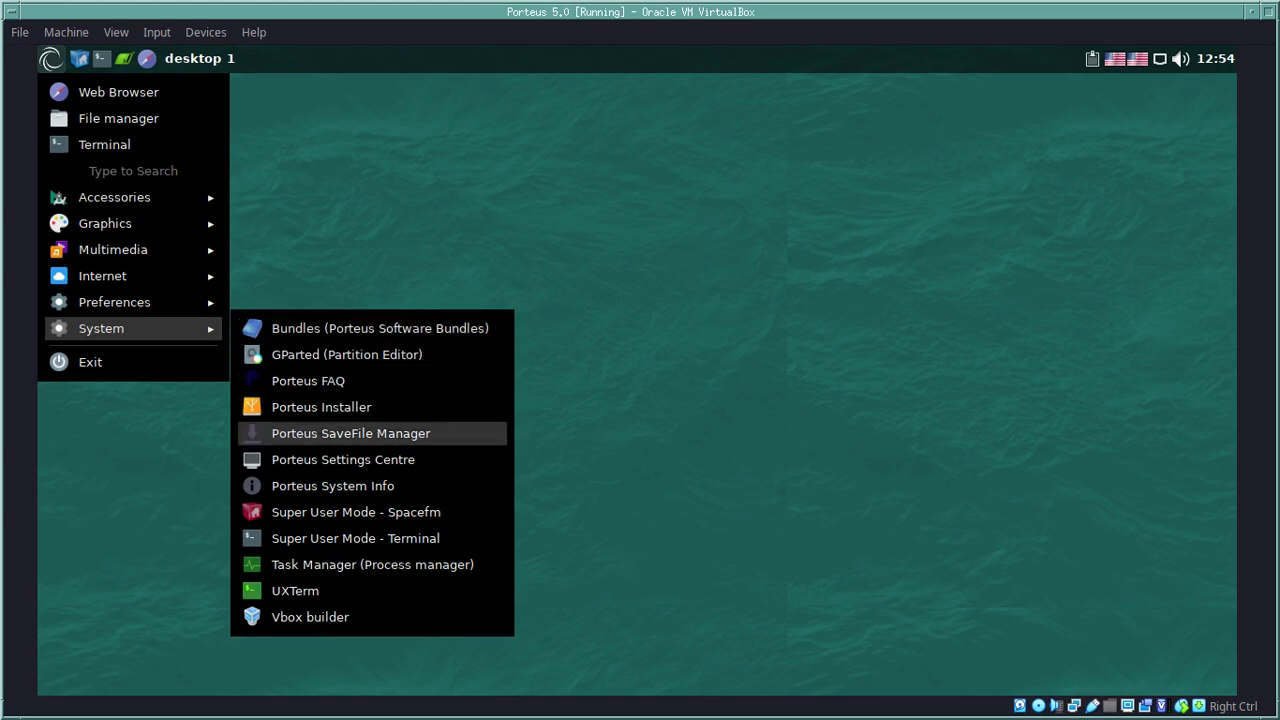
key("Down")
key("Return")
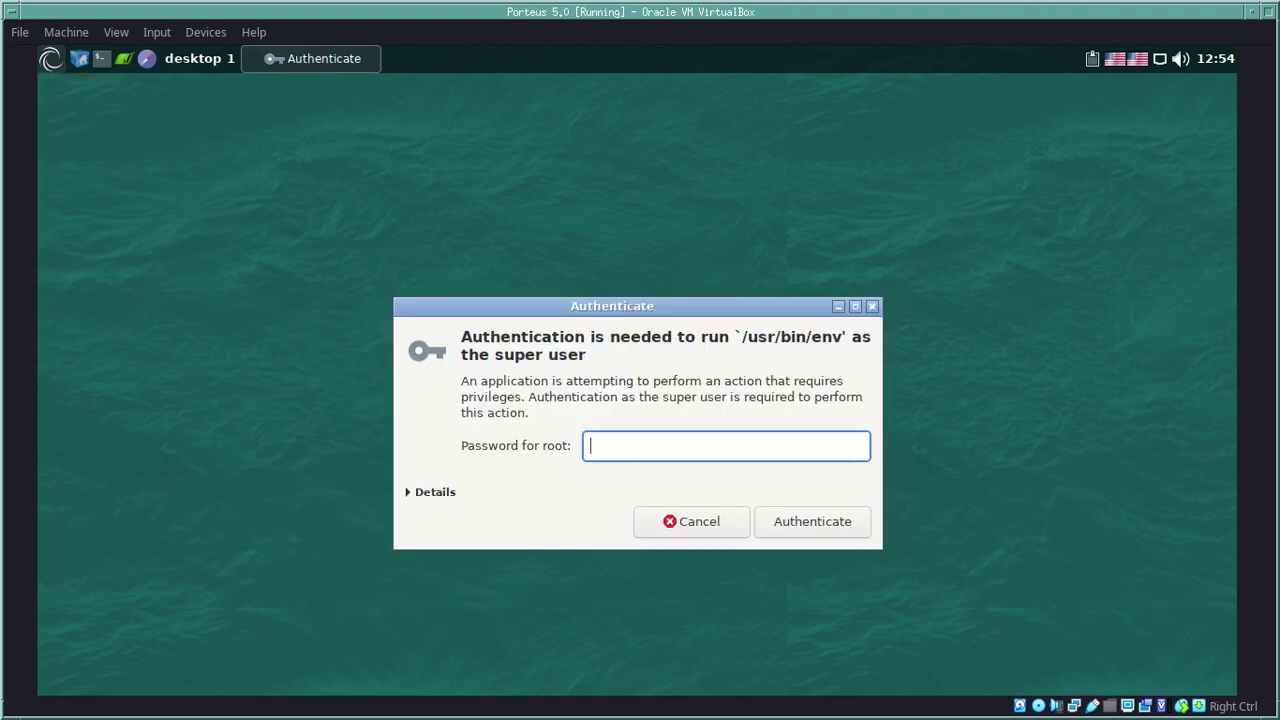
key("Escape")
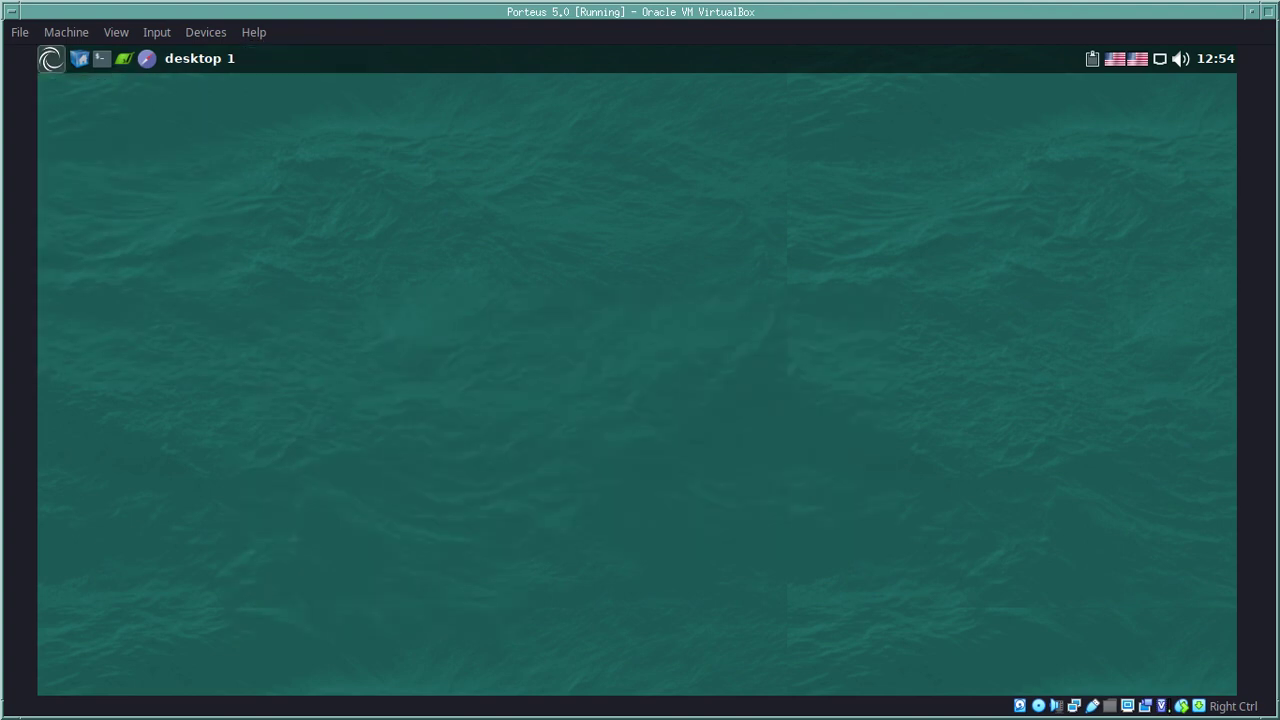
Step: Reopen the System applications list and highlight Task Manager
key("super")
key("Down")
key("Down")
key("Down")
key("Down")
key("Down")
key("Down")
key("Down")
key("Down")
key("Down")
key("Right")
key("Down")
key("Down")
key("Down")
key("Down")
key("Down")
key("Down")
key("Down")
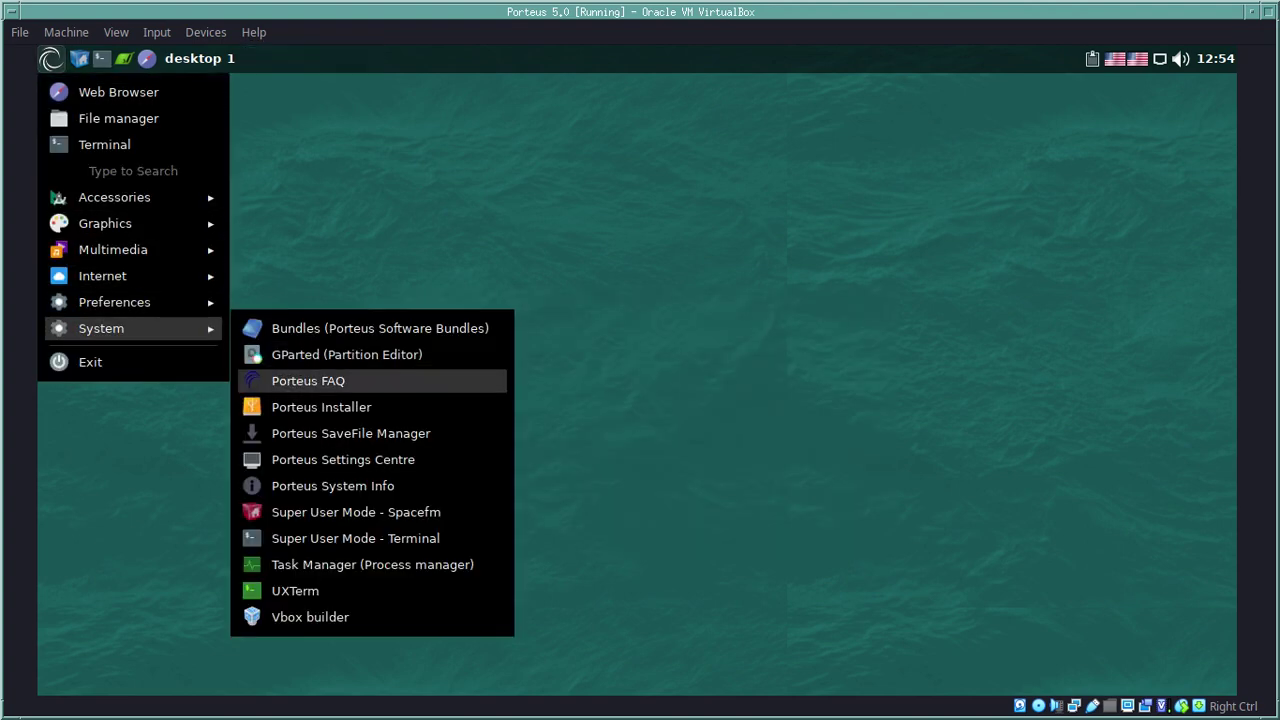
key("Down")
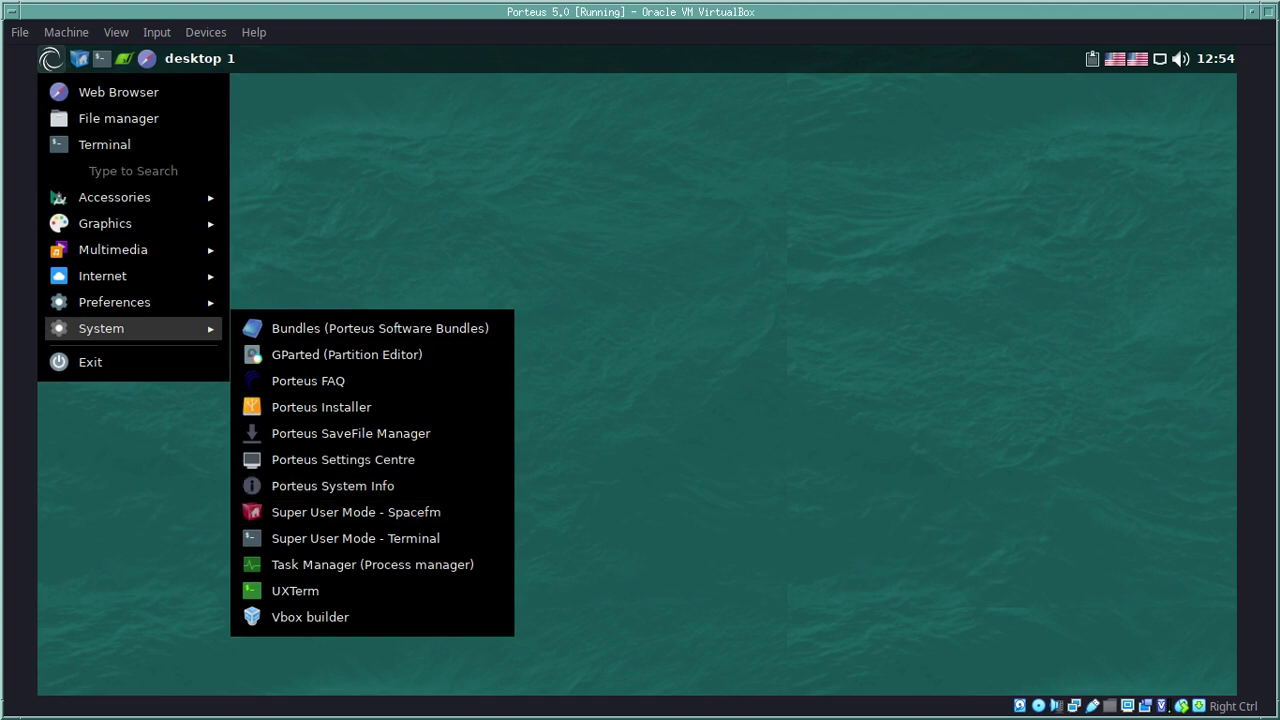
key("Down")
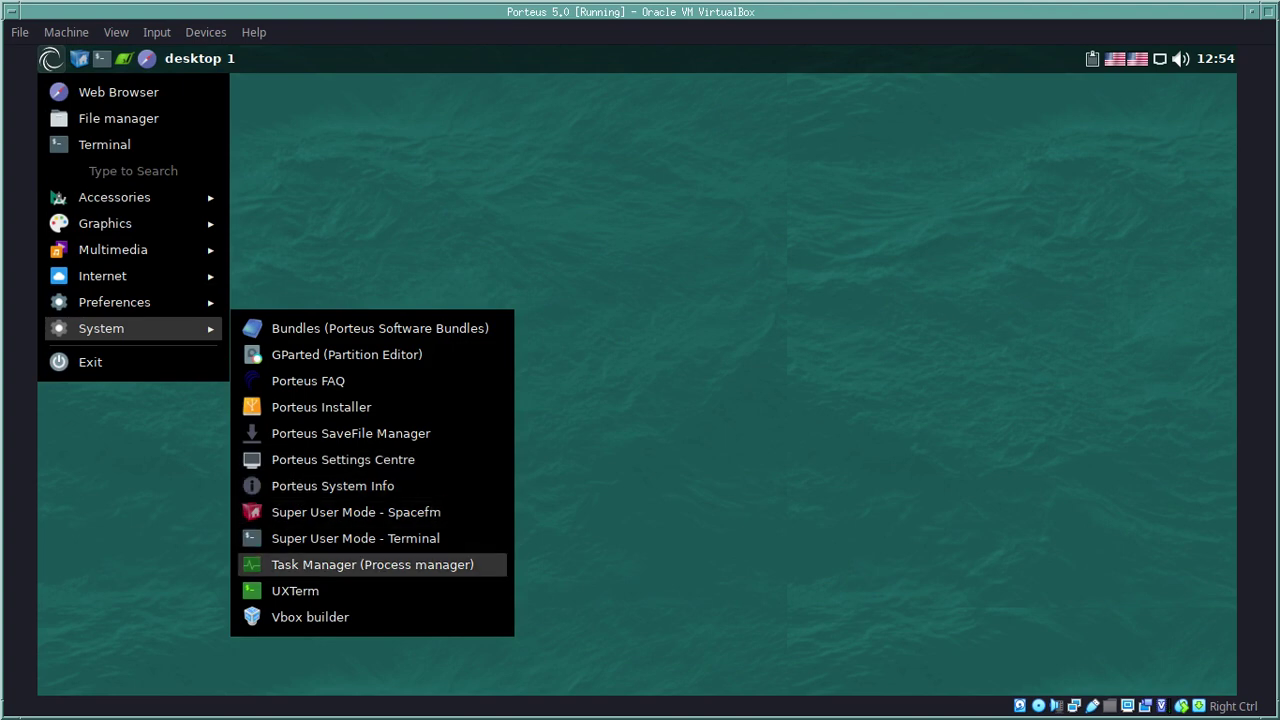
key("Down")
key("Up")
Step: Launch Task Manager and inspect the polkit-gnome-authentication-agent-1 process actions without killing it
key("Return")
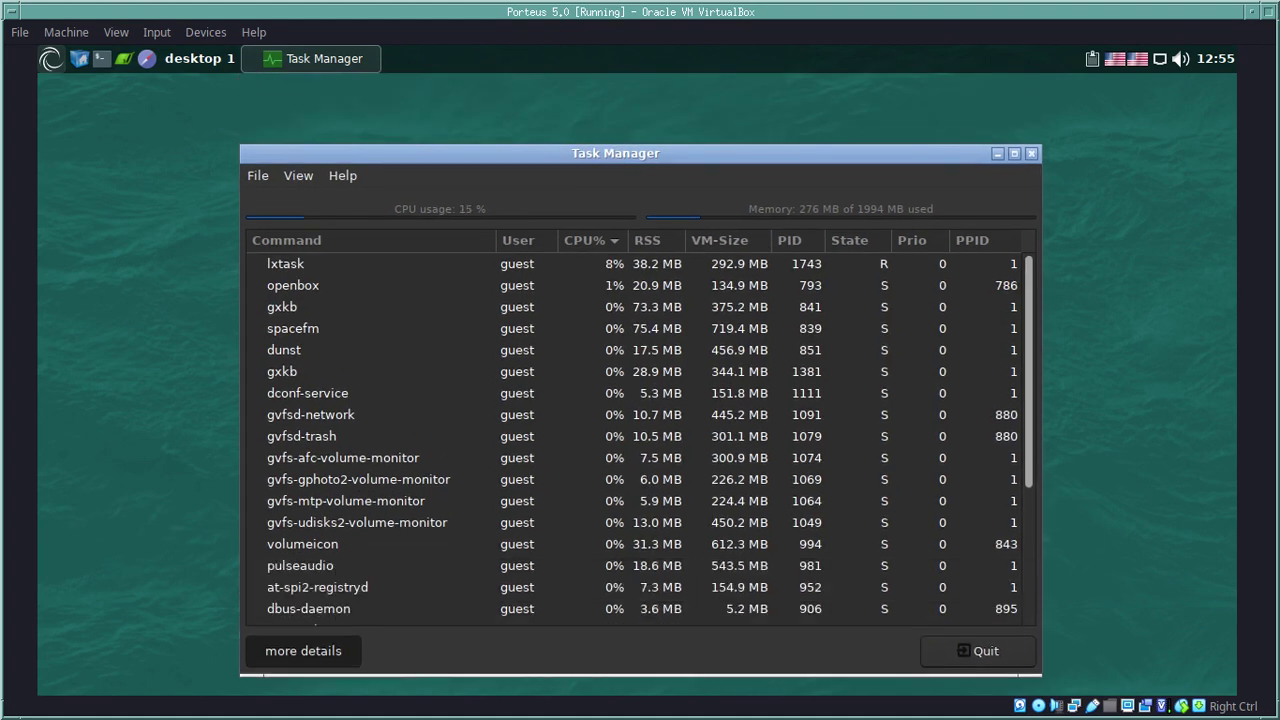
scroll(640, 440, "down", 3)
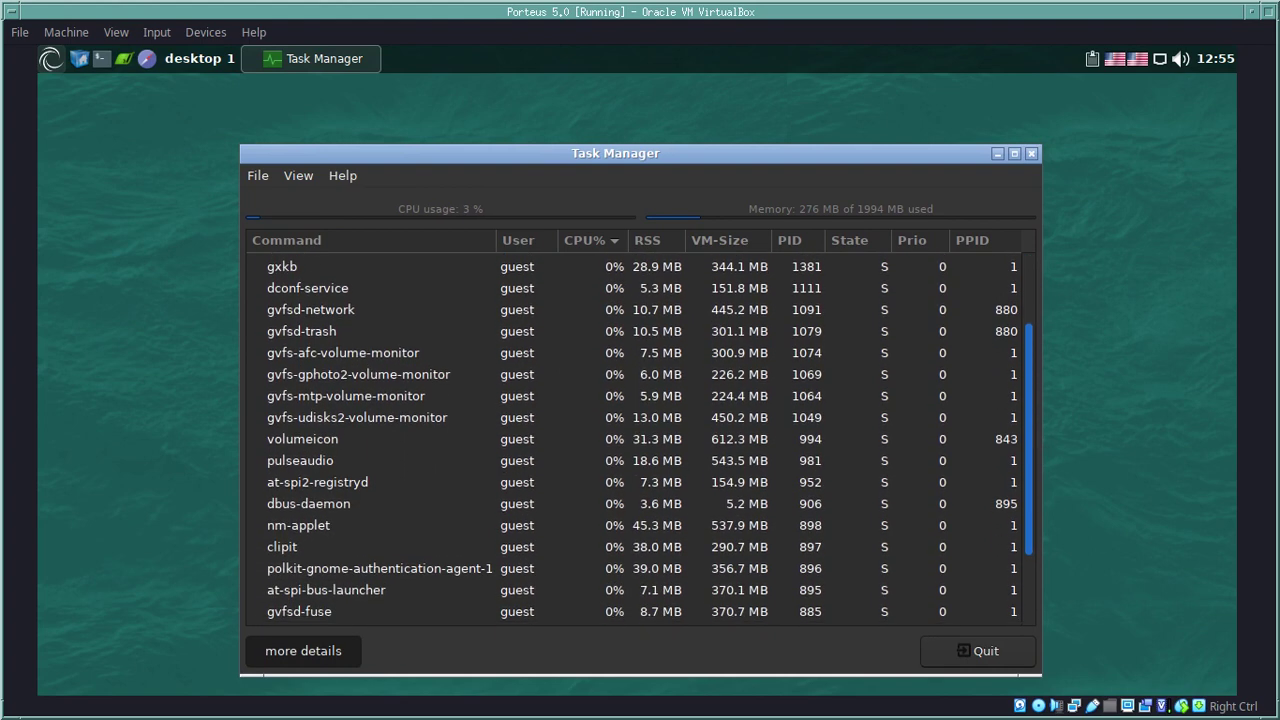
scroll(640, 440, "down", 1)
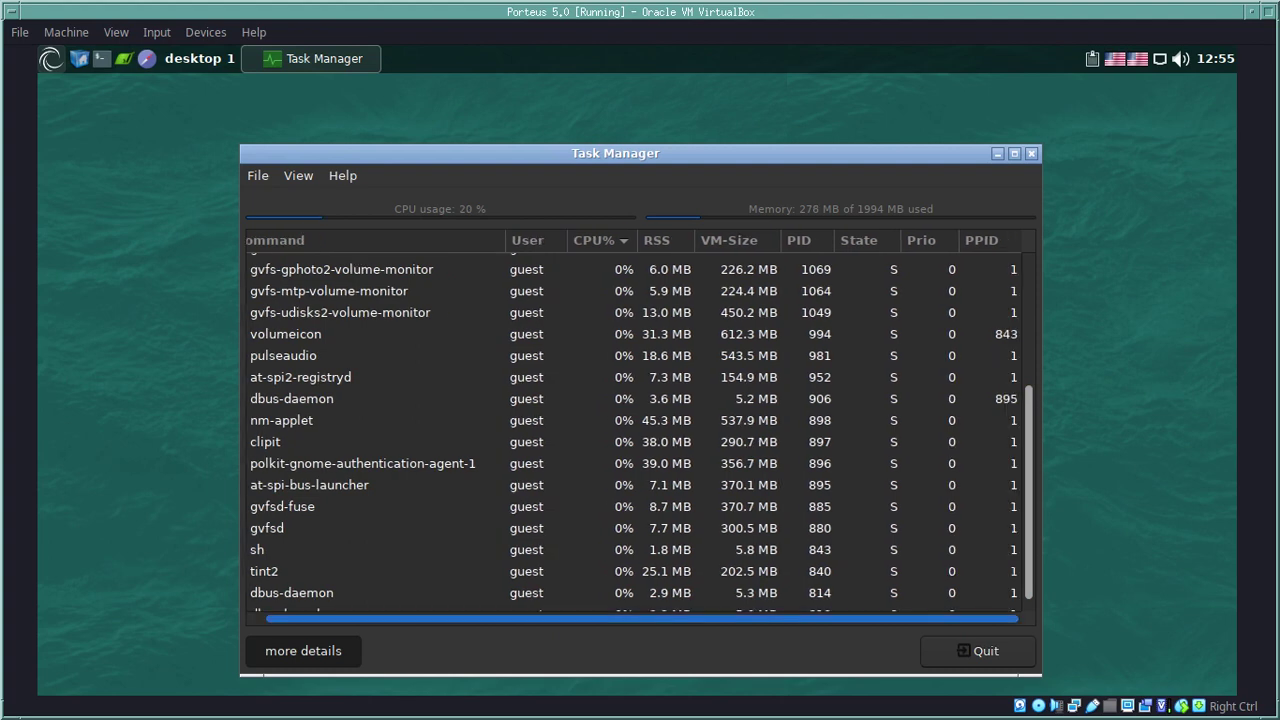
left_click(380, 463)
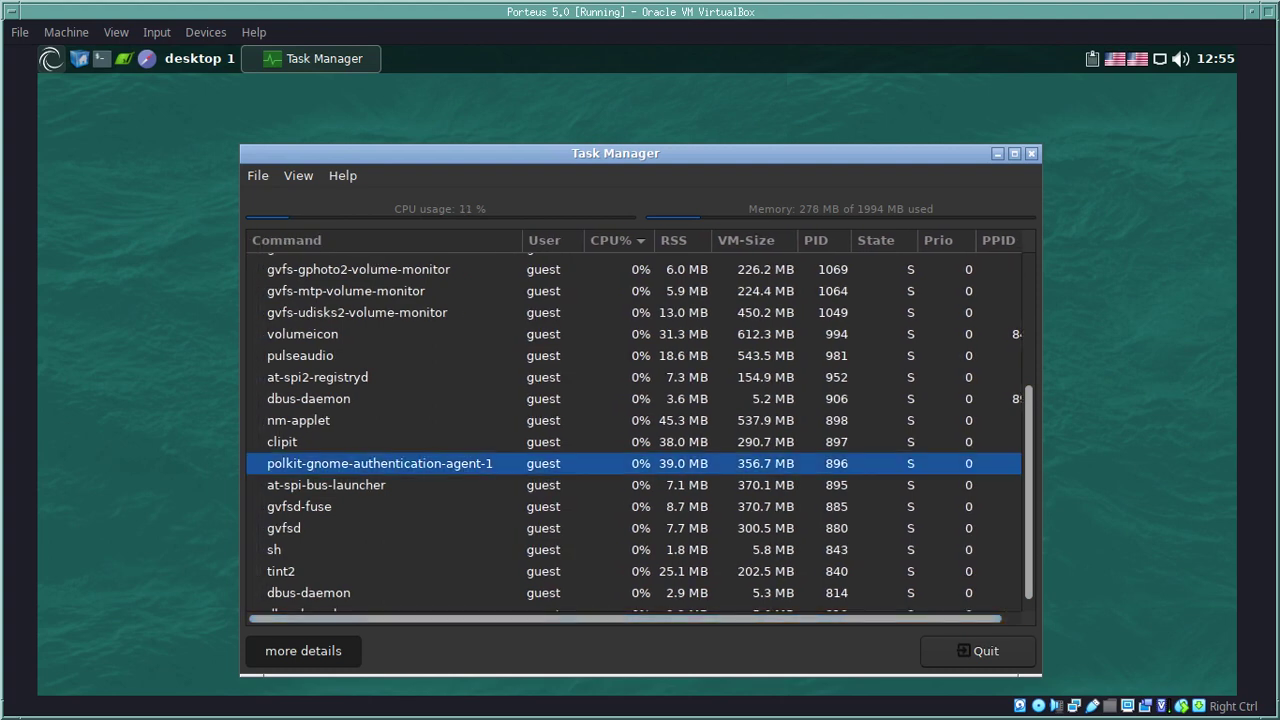
right_click(461, 466)
mouse_move(520, 574)
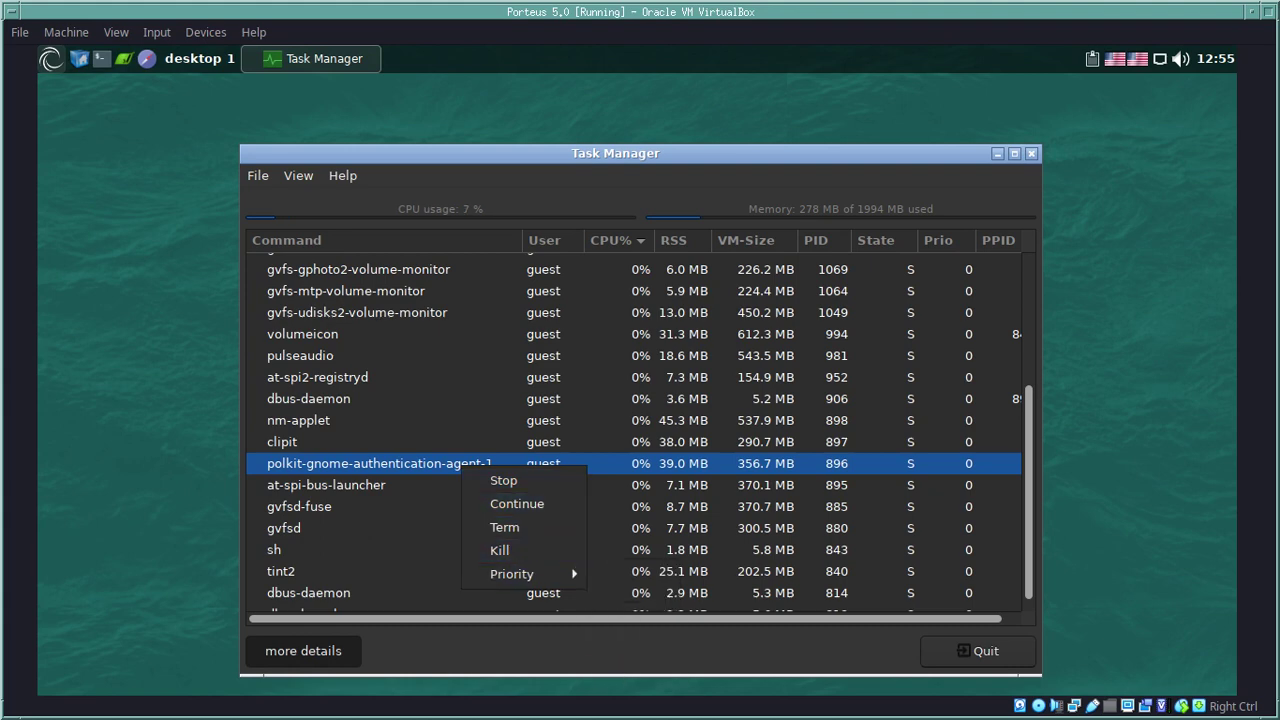
left_click(340, 485)
left_click(340, 485)
left_click(340, 463)
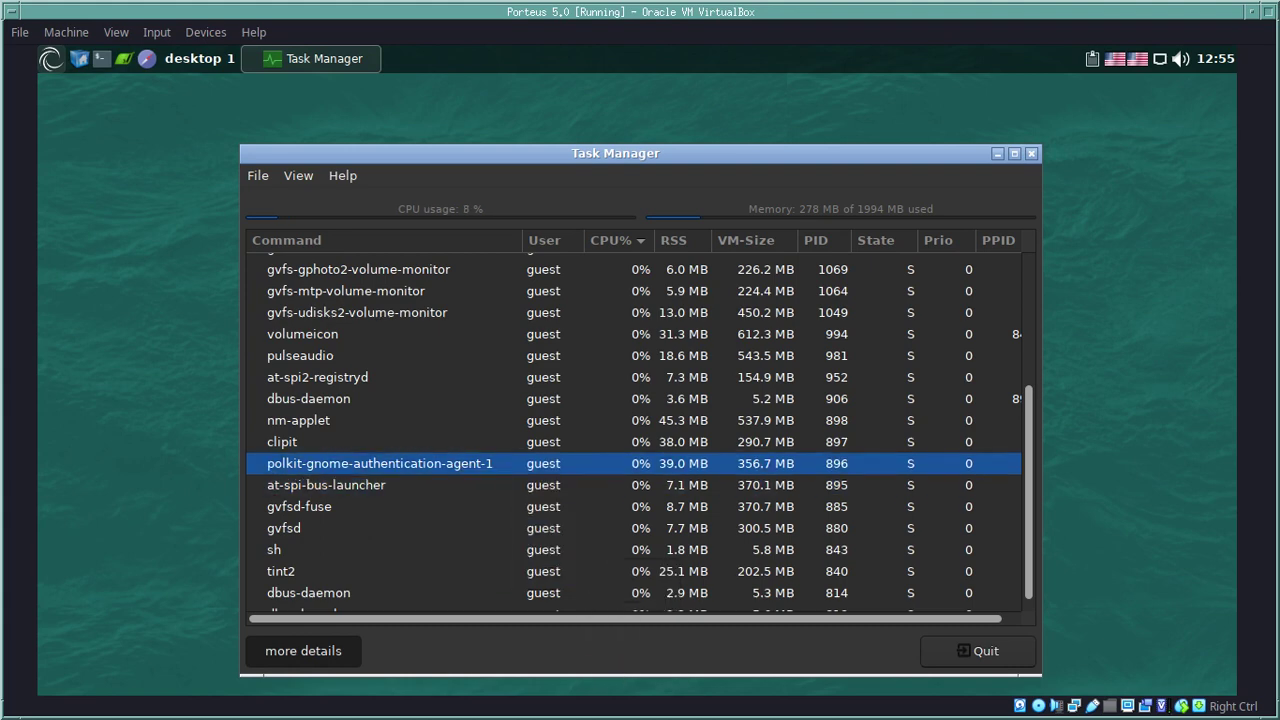
Step: Browse the process list, selecting at-spi-bus-launcher and polkit, then quit Task Manager via File > Quit
scroll(634, 430, "up", 1)
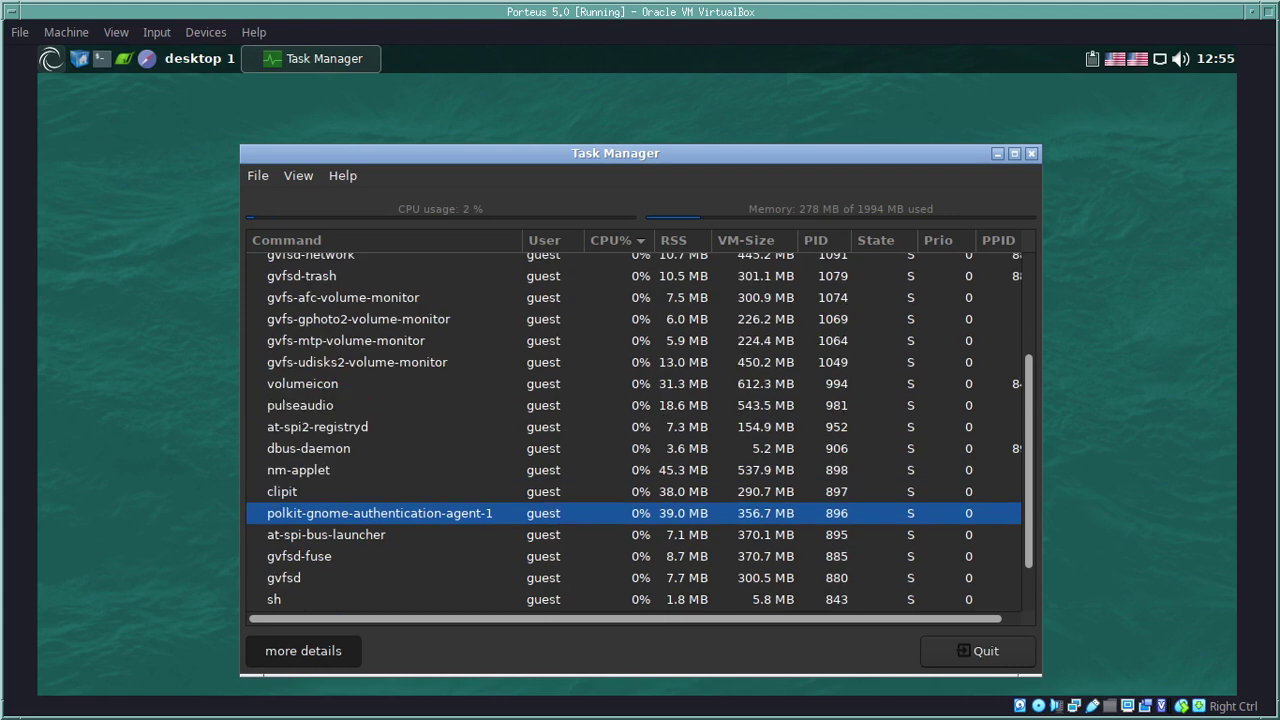
scroll(634, 430, "up", 4)
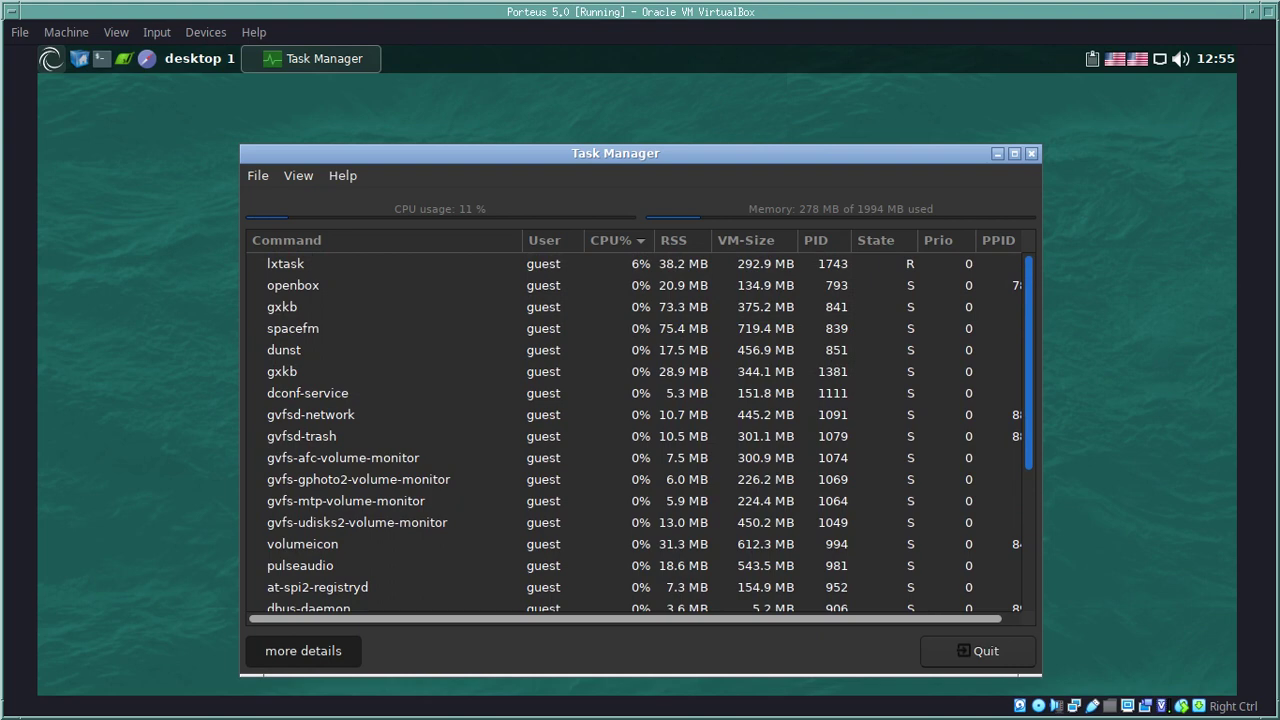
scroll(634, 430, "down", 3)
left_click(380, 534)
scroll(634, 430, "down", 1)
scroll(634, 618, "right", 1)
scroll(634, 618, "right", 1)
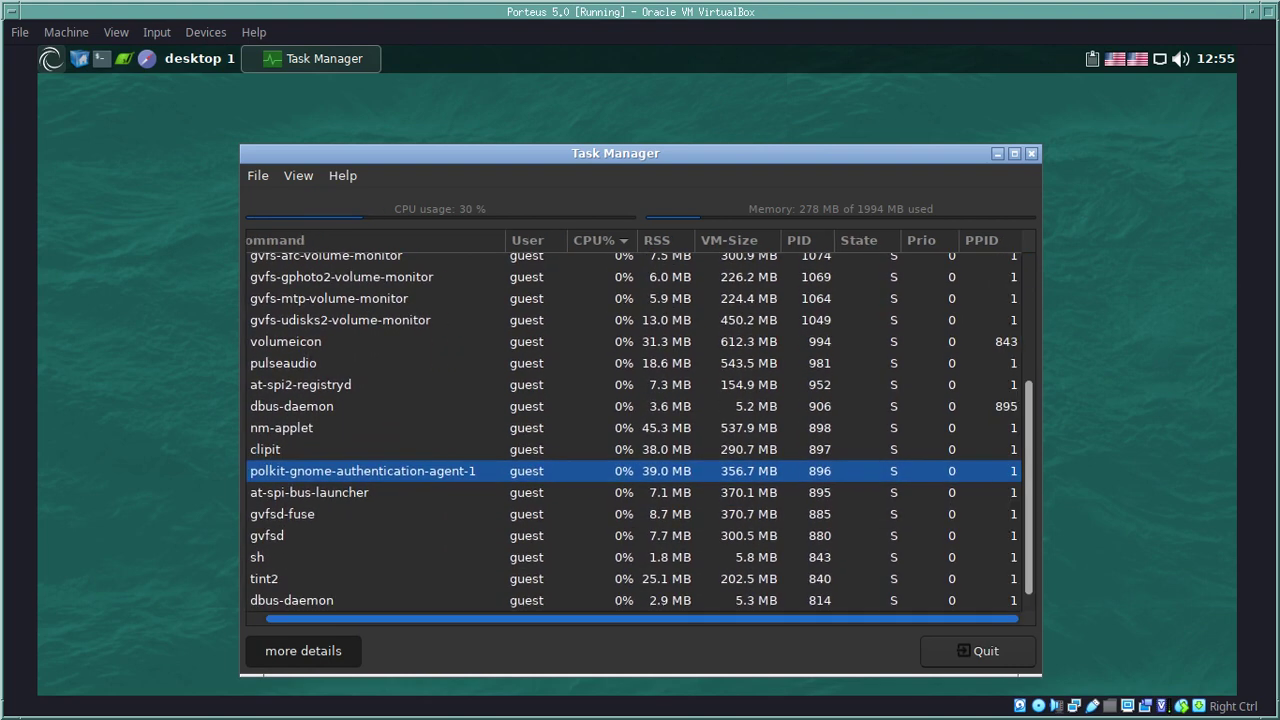
scroll(634, 618, "left", 1)
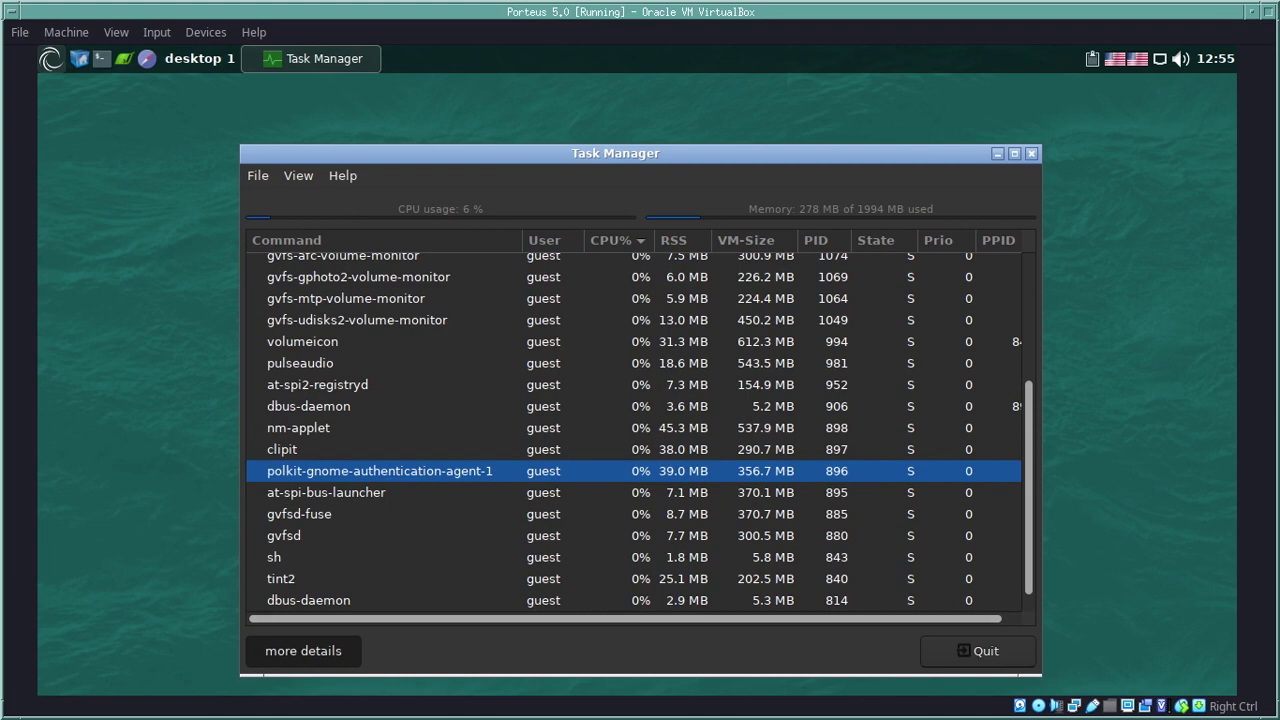
left_click(326, 492)
left_click(380, 471)
scroll(634, 430, "down", 1)
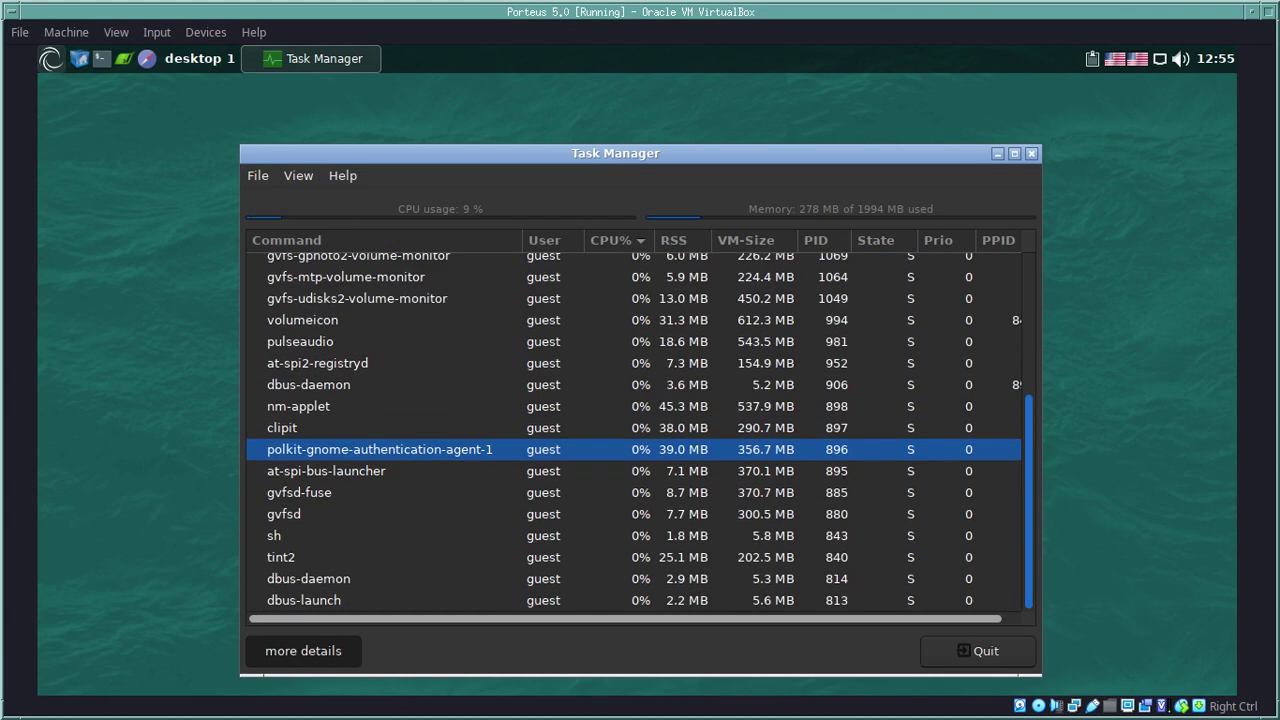
scroll(634, 430, "up", 5)
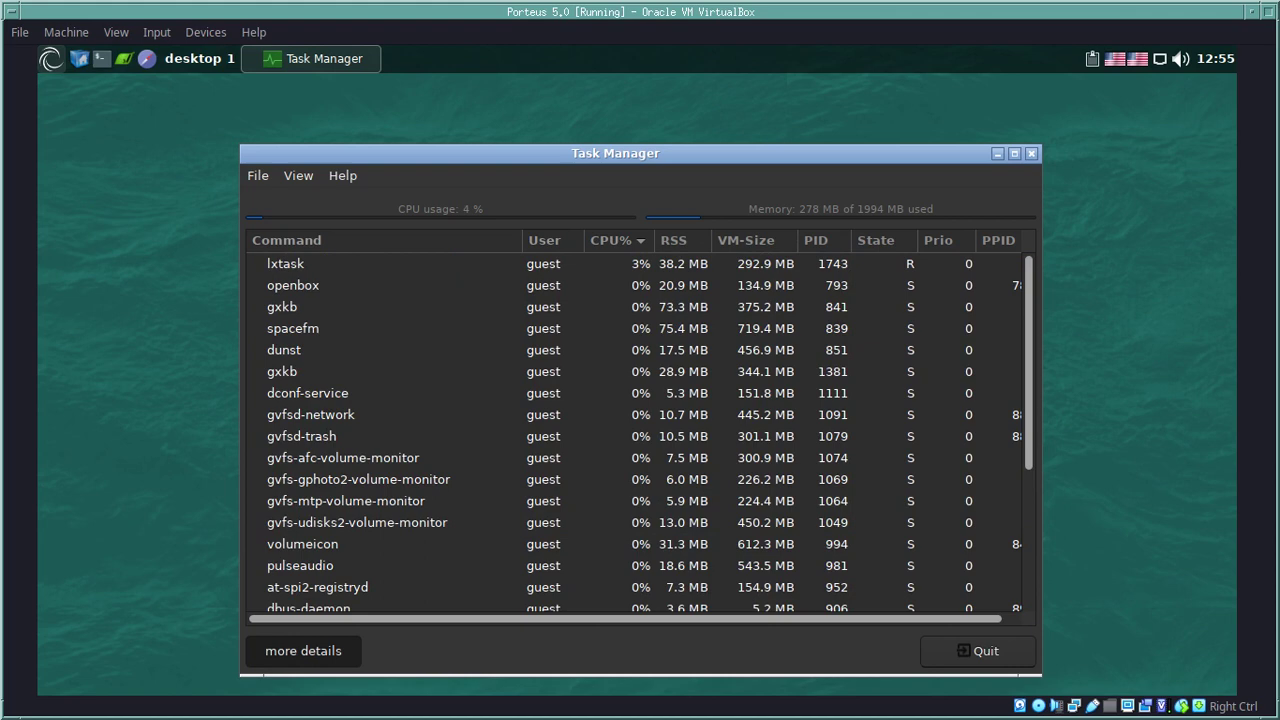
key("alt+f")
key("Return")
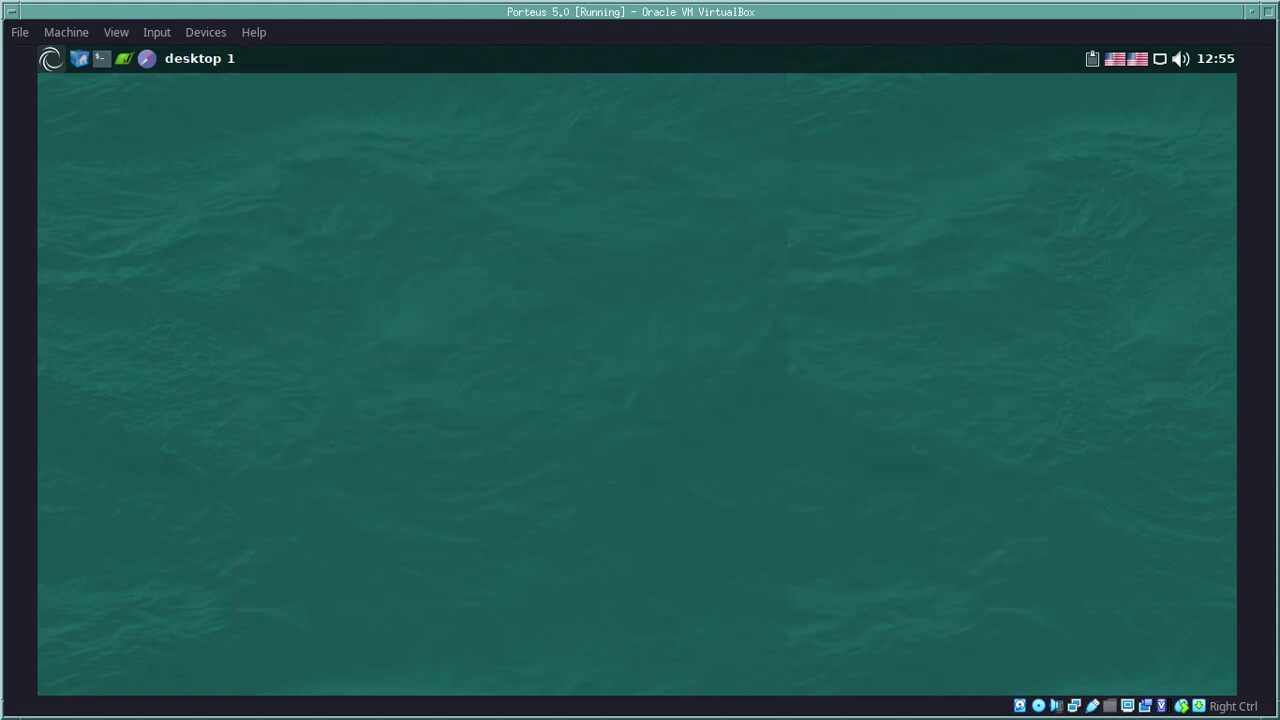
Step: Launch UXTerm from the System menu, enlarge its window, and list the home folder with ls -la
left_click(50, 58)
mouse_move(130, 328)
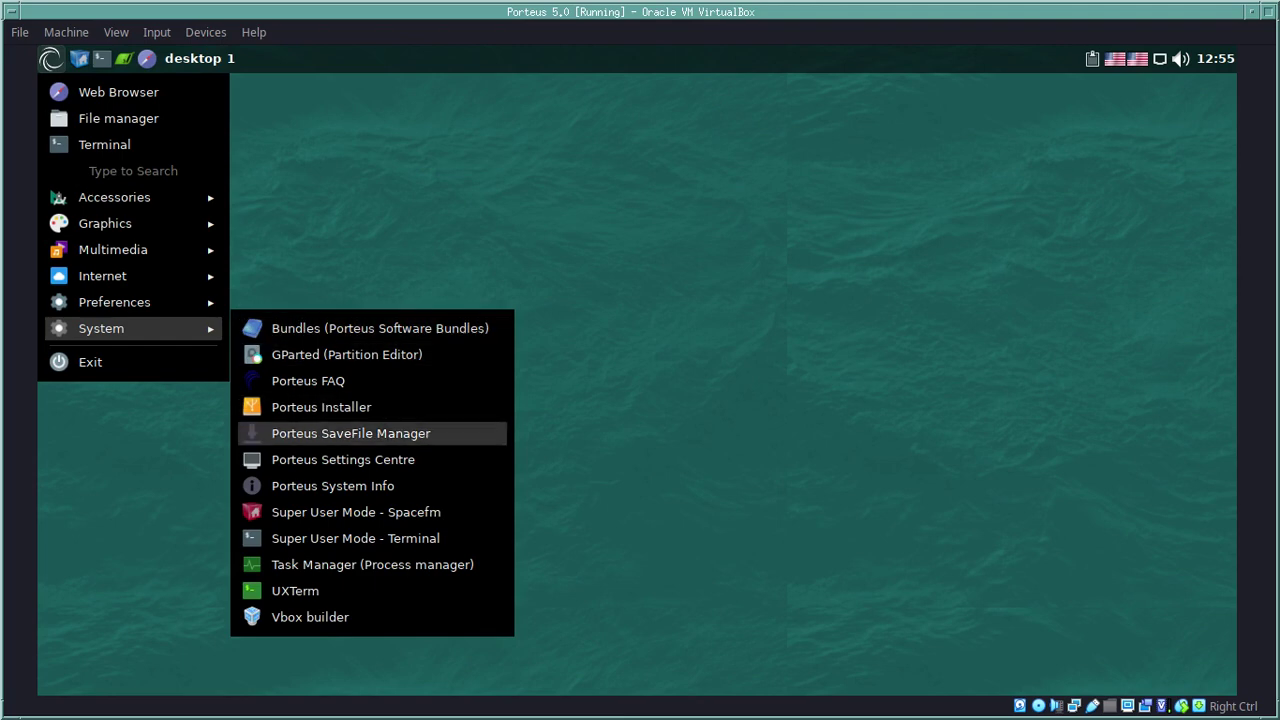
left_click(295, 590)
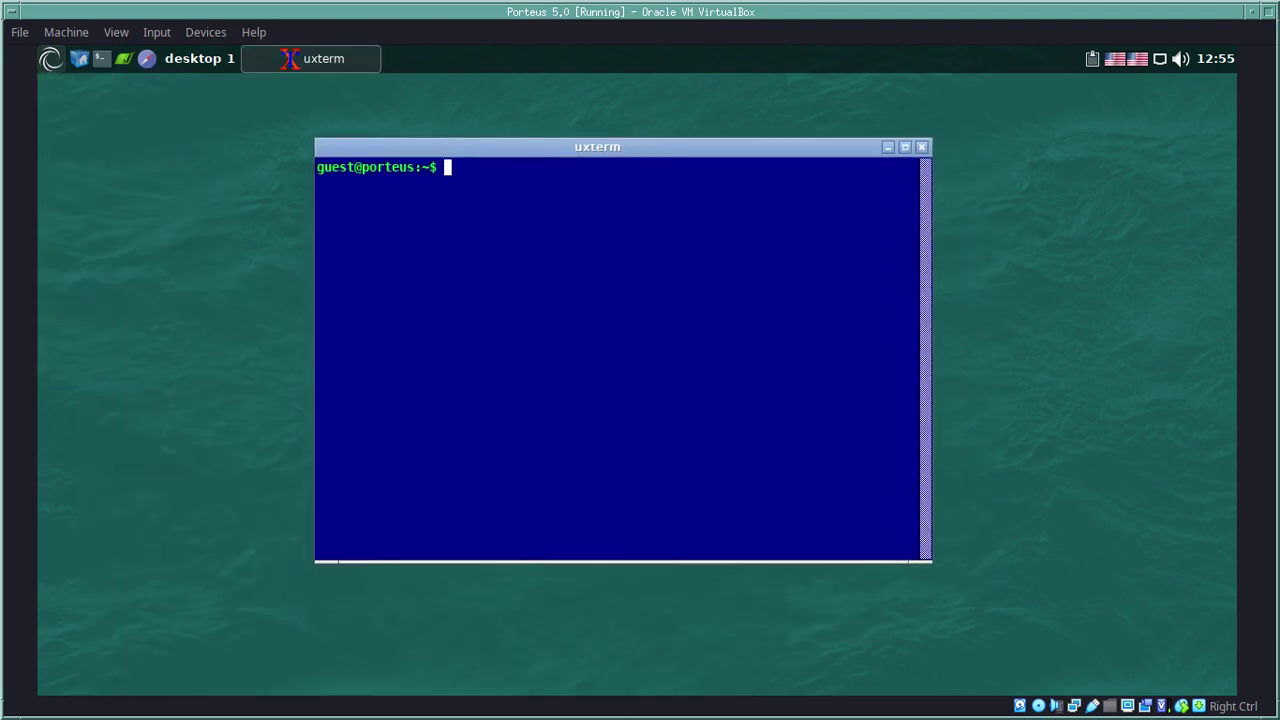
left_click_drag(931, 139, 1097, 106)
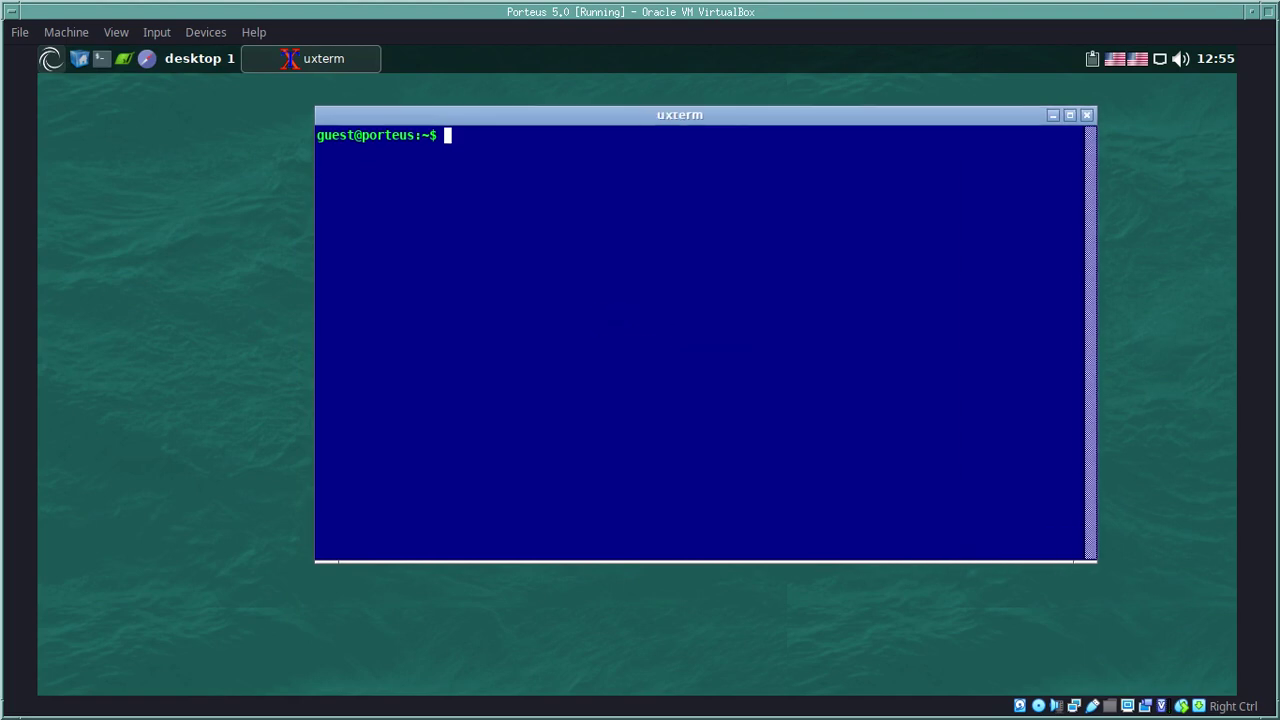
type("ls -la")
key("Return")
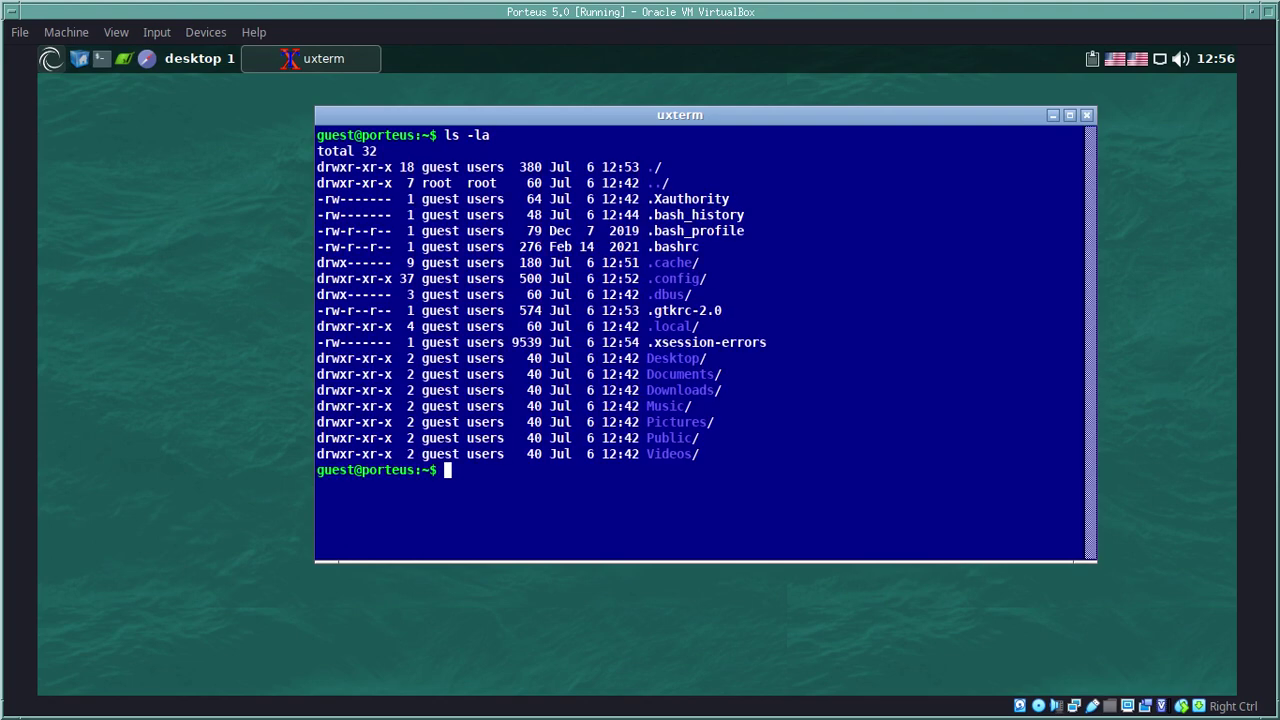
Step: Try opening .gtkrc-2.0 with vim, then with nano
type("vim .g")
key("Tab")
key("Return")
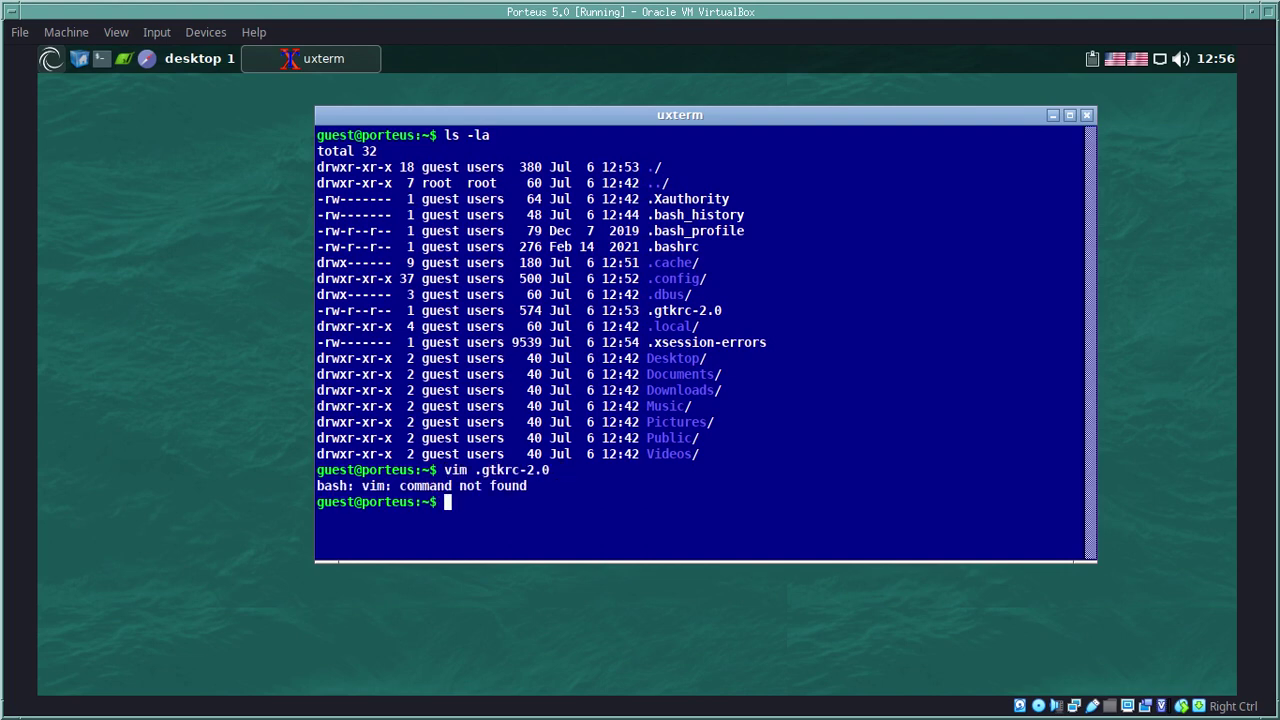
type("nano .g")
key("Tab")
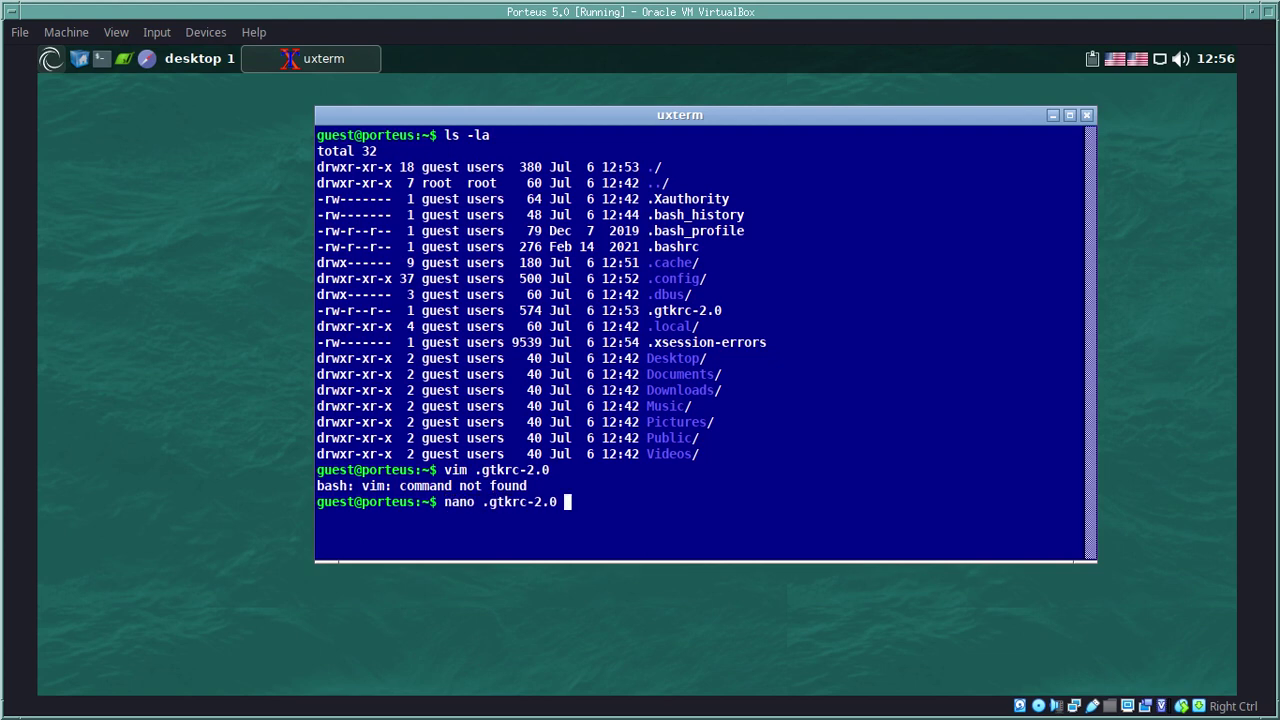
key("Return")
Step: Clear the screen and try opening .gtkrc-2.0 with edit and leafpad, which is not found
type("clear")
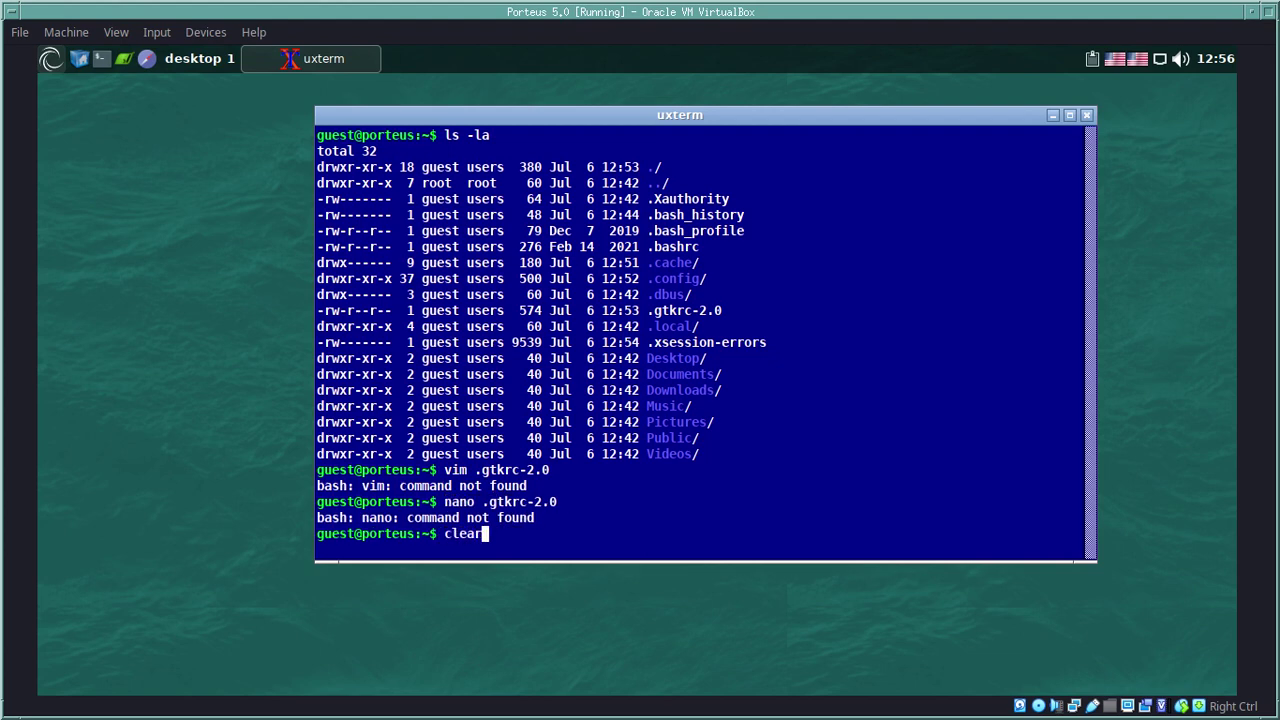
key("Return")
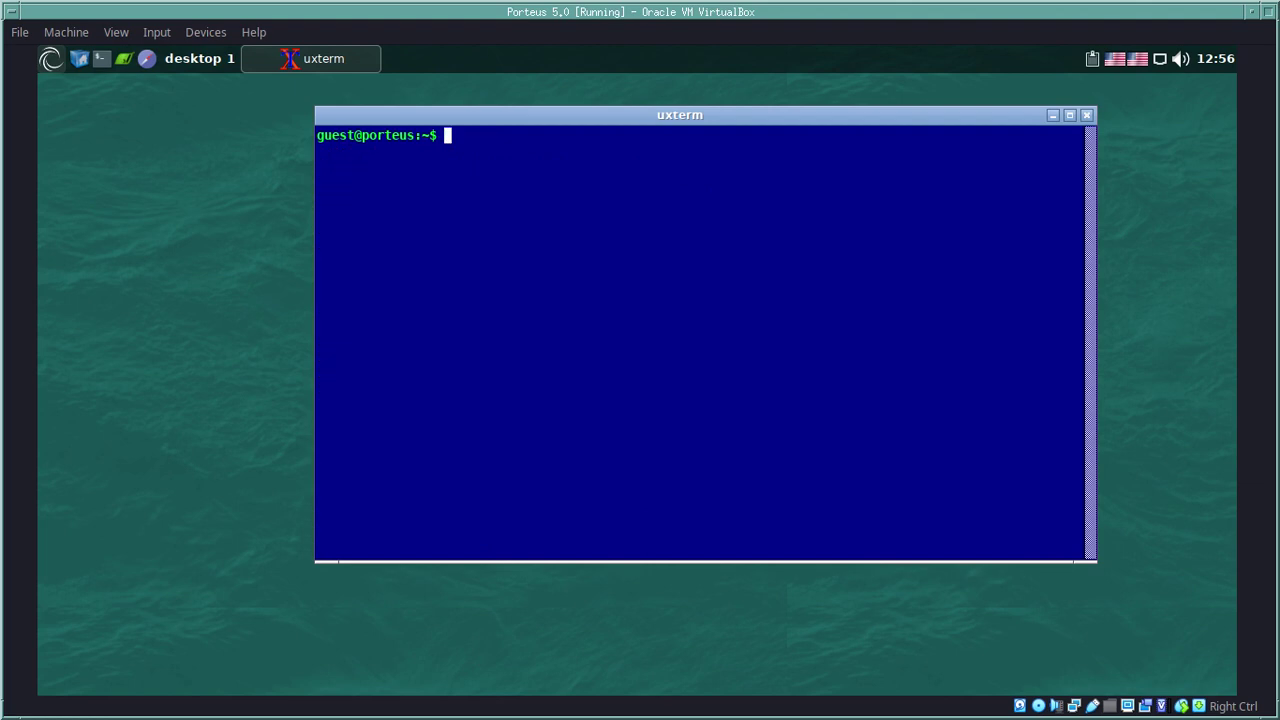
type("edit .gtkrc-2.0")
key("Return")
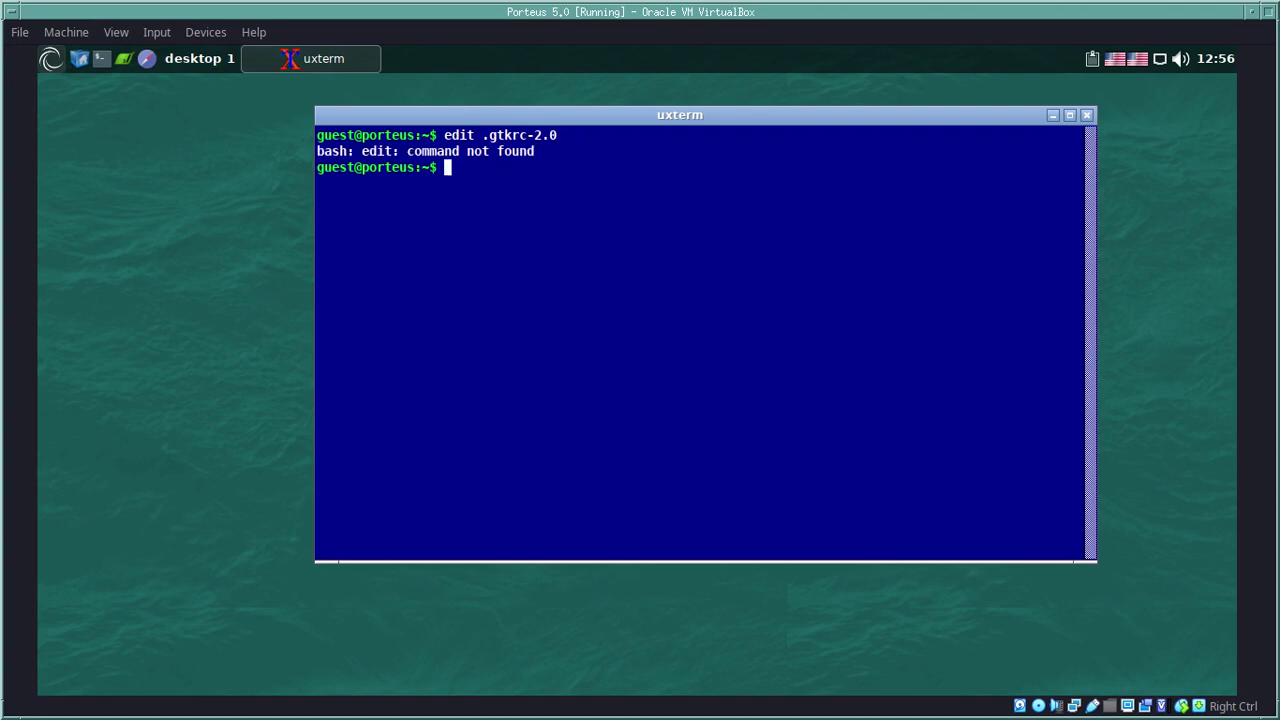
type("clear")
key("Return")
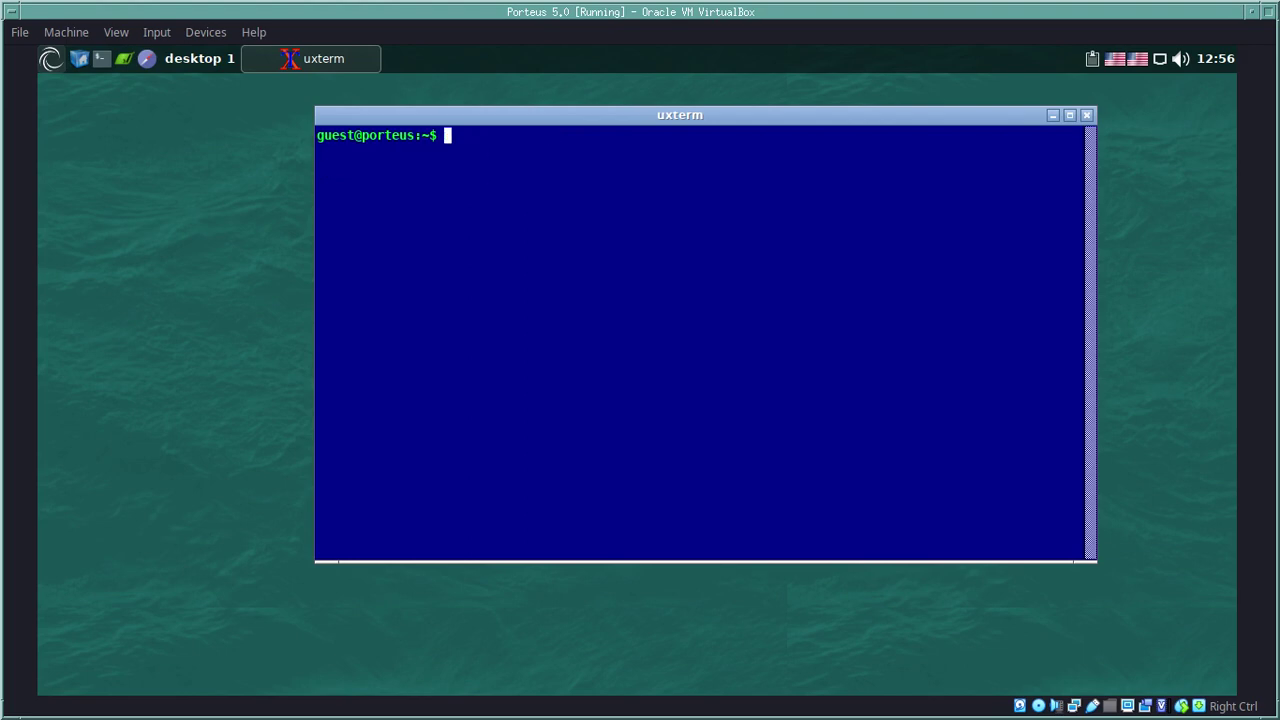
type("leafpad .gtkrc-2.0")
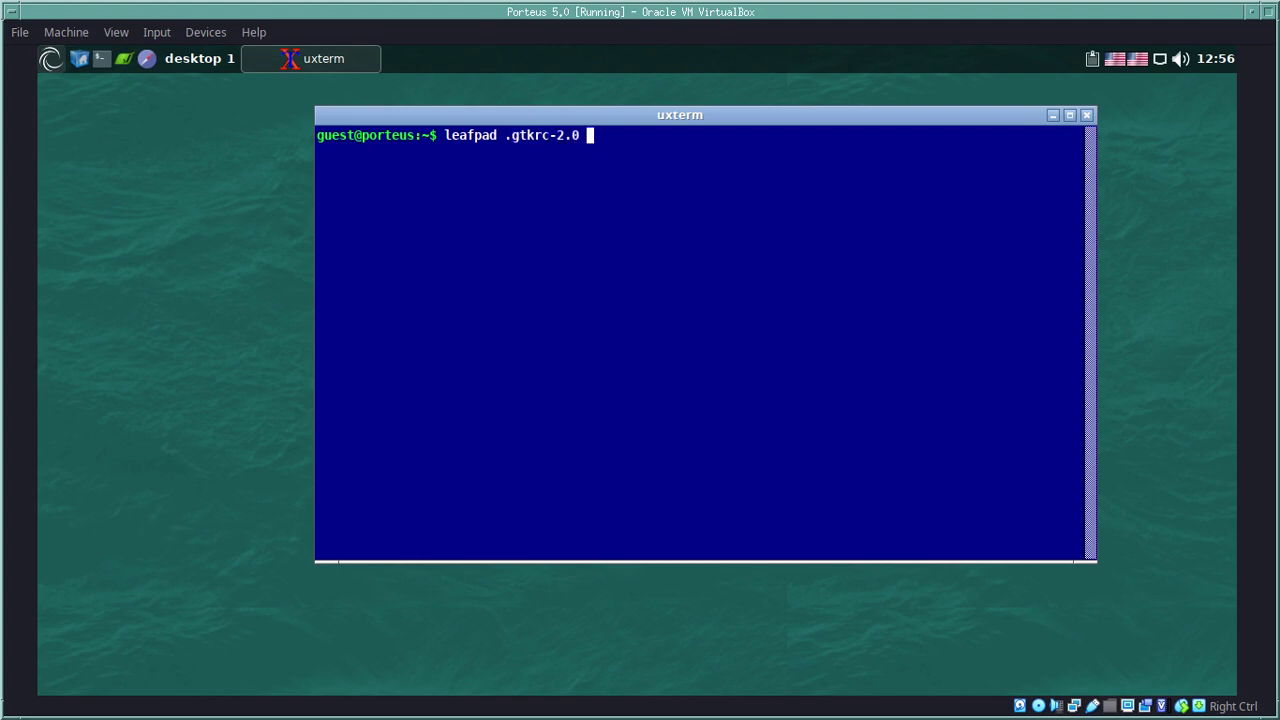
key("Return")
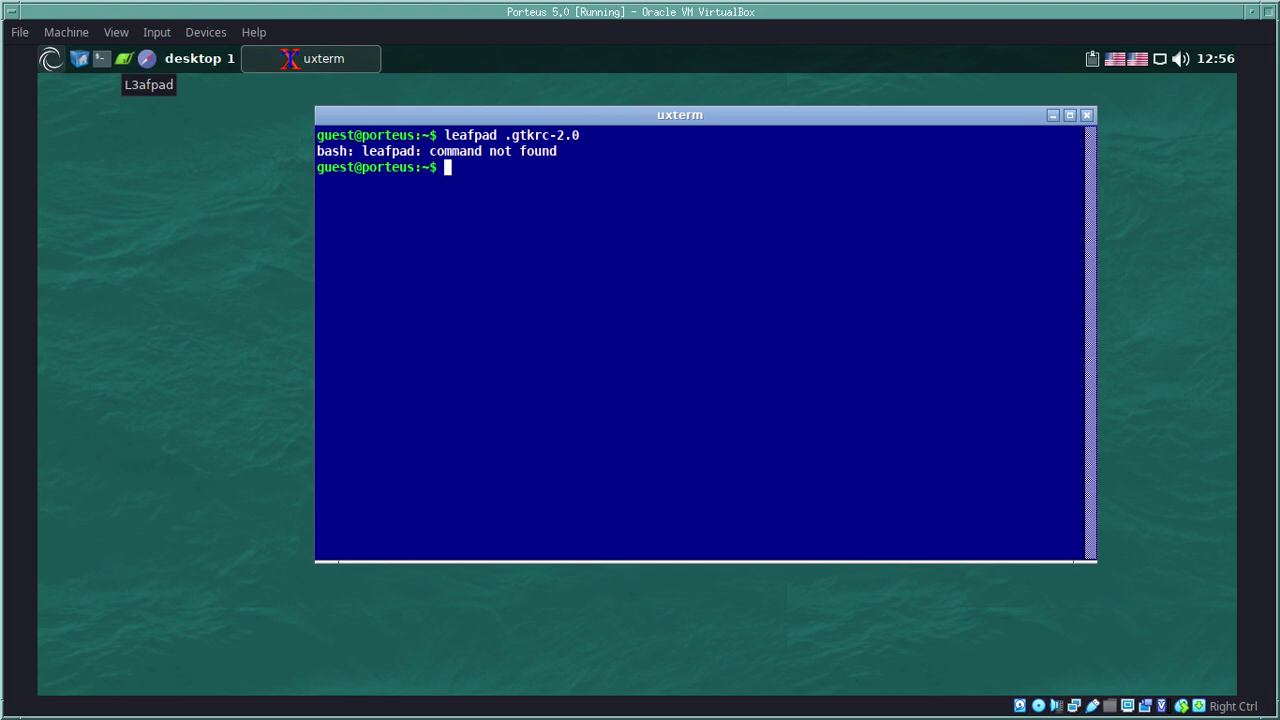
Step: Correct the recalled command to l3afpad .gtkrc-2.0 and run it
key("Up")
key("Left")
key("Left")
key("Left")
key("Left")
key("Left")
key("Left")
key("Left")
key("Left")
key("Left")
key("Left")
key("Left")
key("Left")
key("Left")
key("Left")
key("Left")
key("Left")
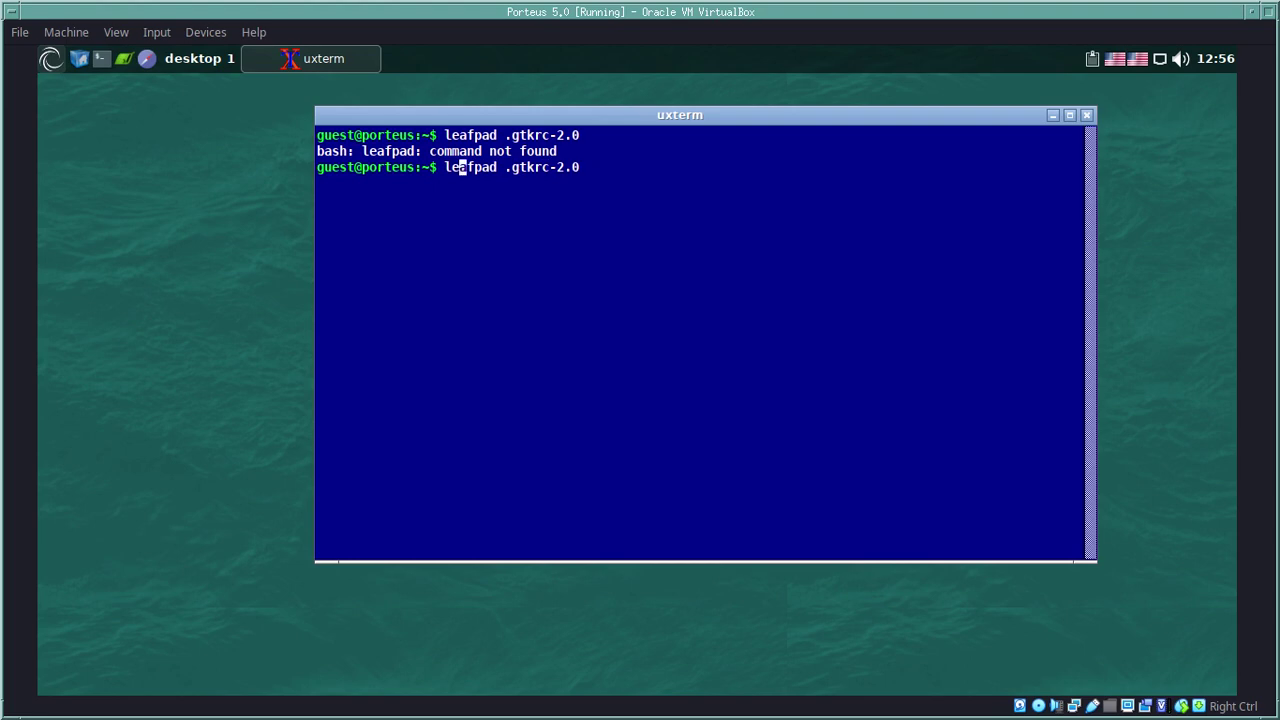
key("BackSpace")
type("3")
key("Return")
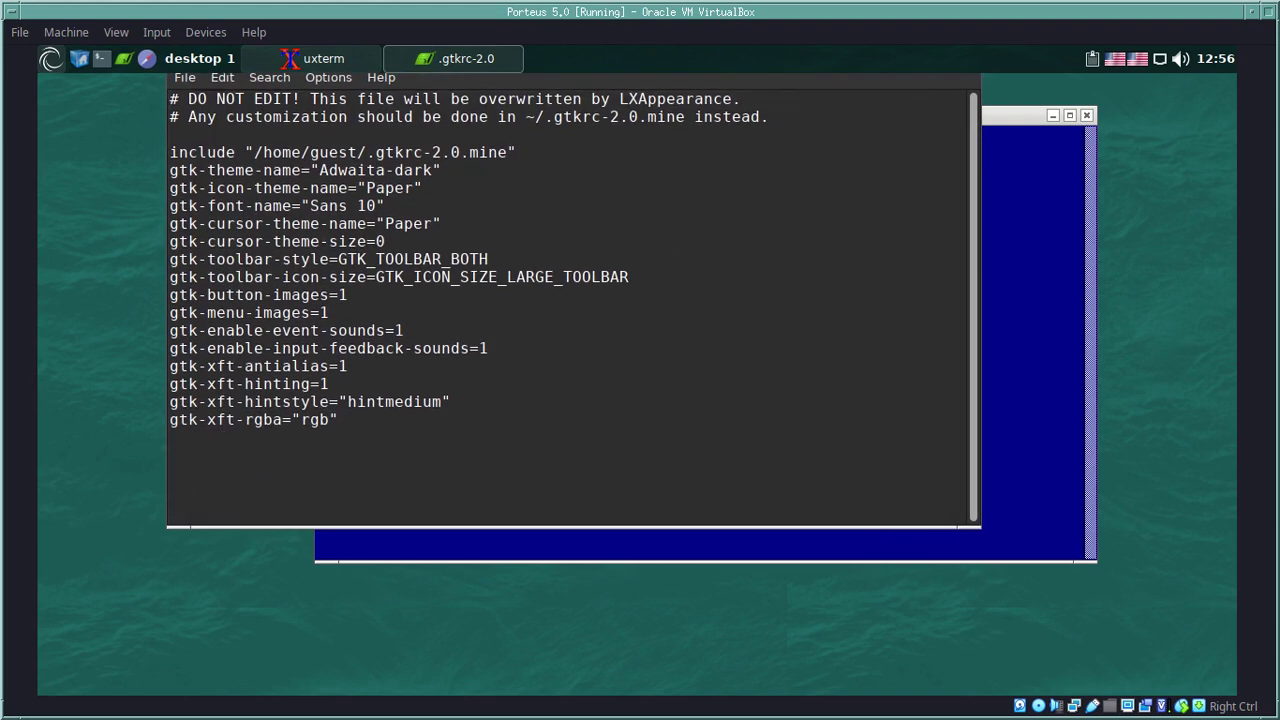
Step: Review the Adwaita-dark theme and cursor settings in .gtkrc-2.0, then quit L3afpad
left_click_drag(441, 170, 320, 170)
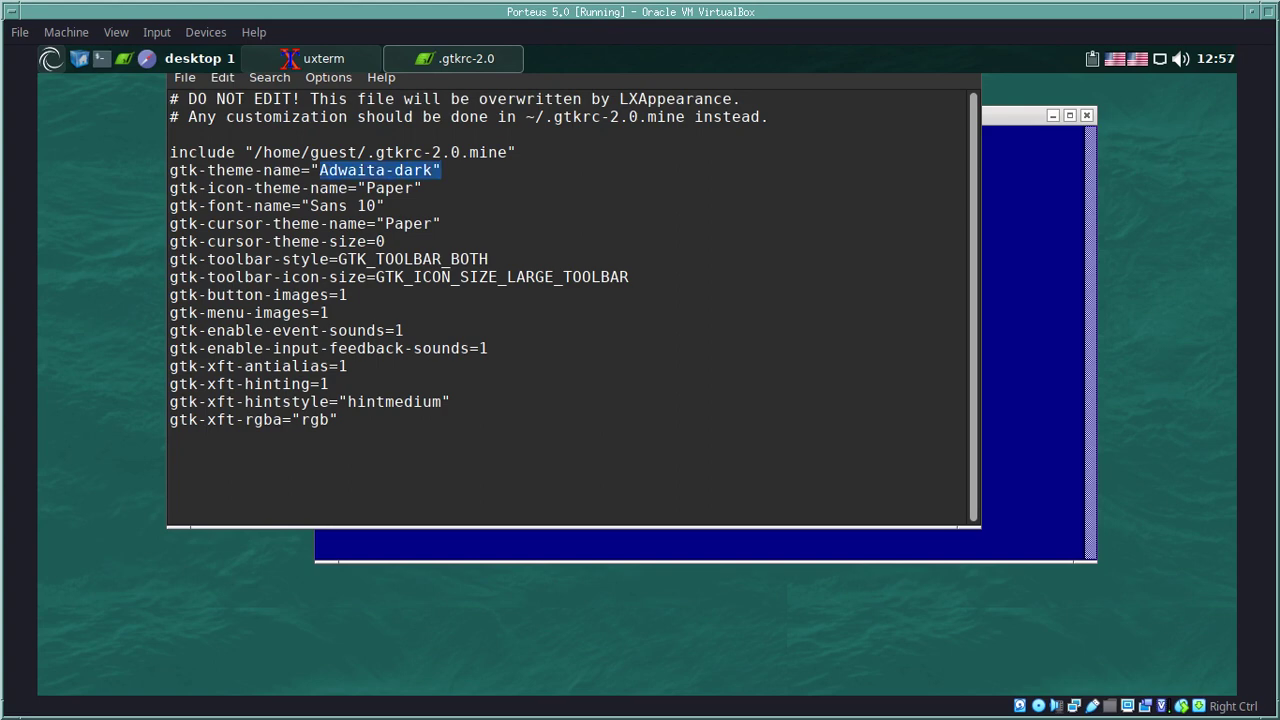
left_click(386, 206)
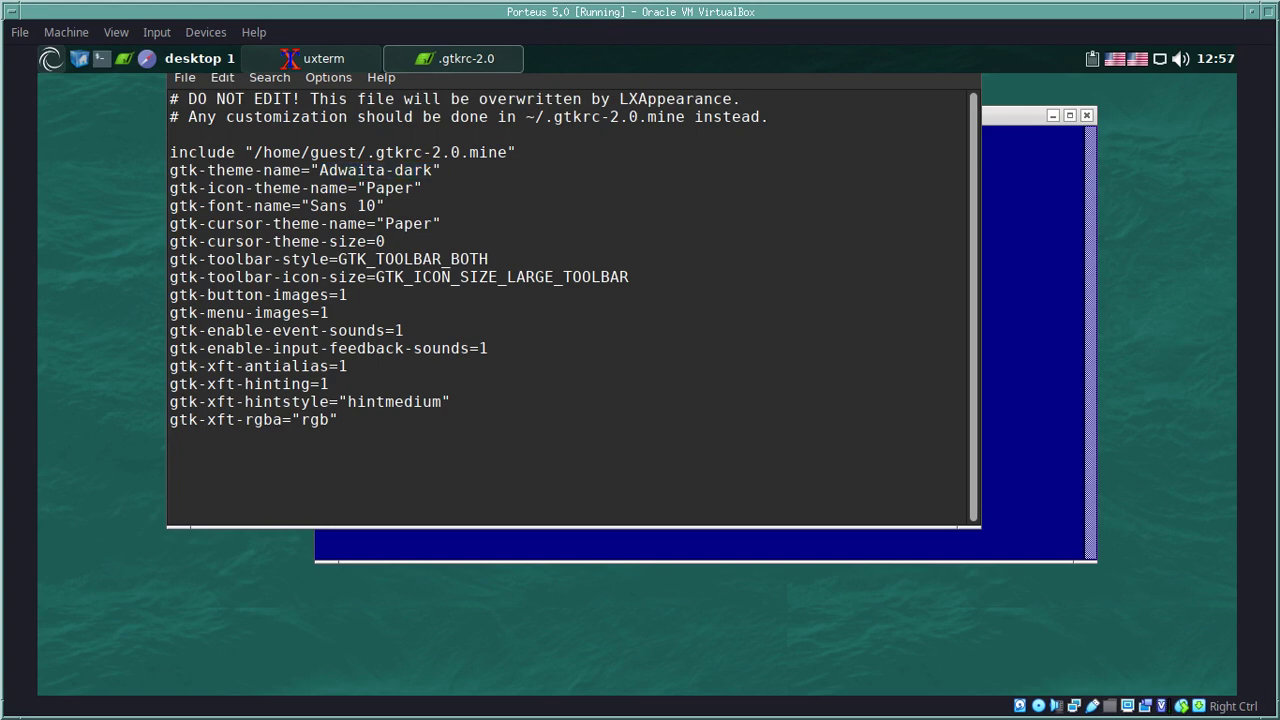
left_click(385, 241)
key("Down")
key("Down")
key("Down")
key("Down")
key("Down")
key("Down")
key("alt+f")
key("Down")
key("Down")
key("Down")
key("Down")
key("Down")
key("Down")
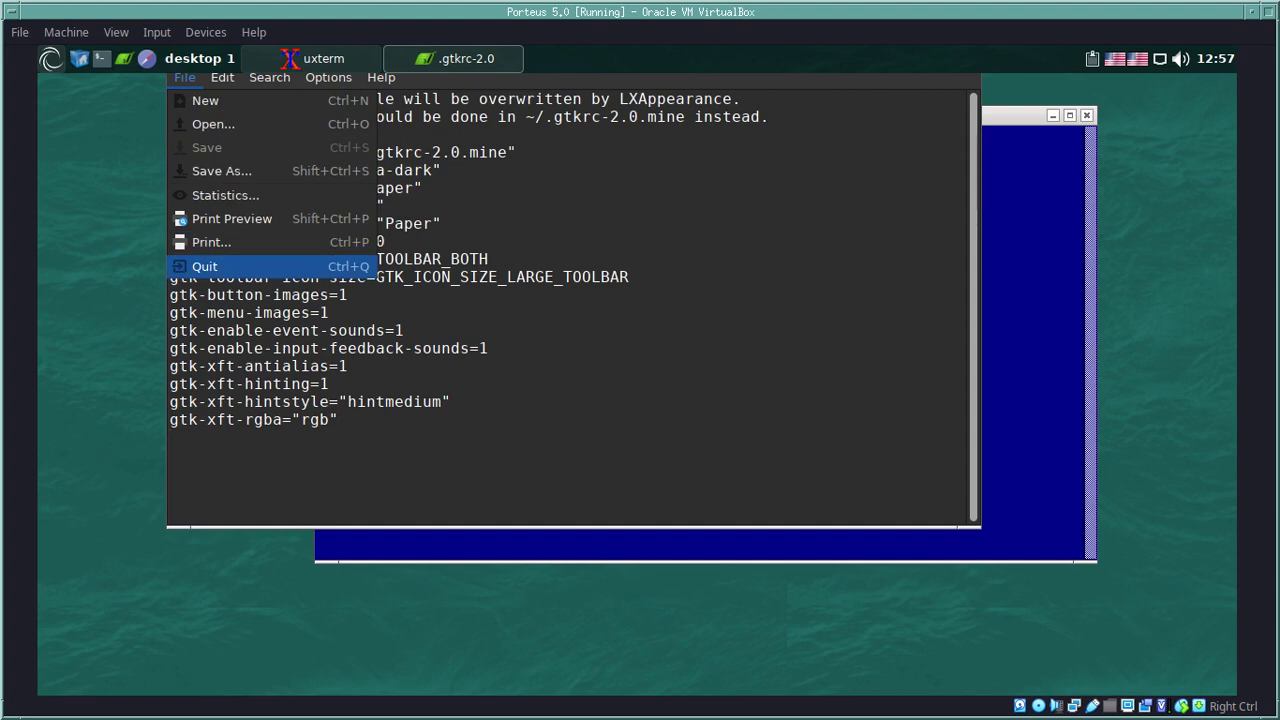
key("Return")
Step: Edit the recalled command to l3afpad .config/ and list that folder's contents
key("Up")
key("BackSpace")
key("BackSpace")
key("BackSpace")
key("BackSpace")
key("BackSpace")
key("BackSpace")
key("BackSpace")
key("BackSpace")
key("BackSpace")
type("co")
key("Tab")
key("Tab")
key("Tab")
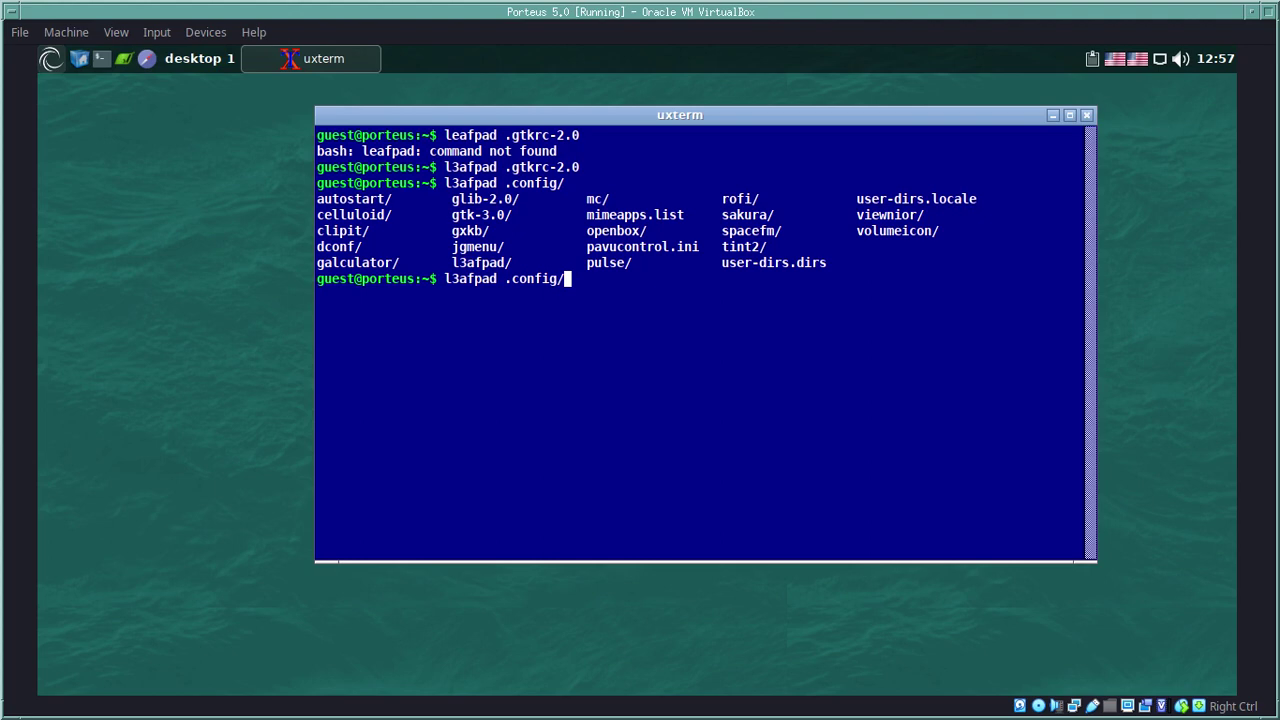
Step: Open .config/gtk-3.0/settings.ini in L3afpad
type("g")
type("t")
key("Tab")
key("Tab")
key("Return")
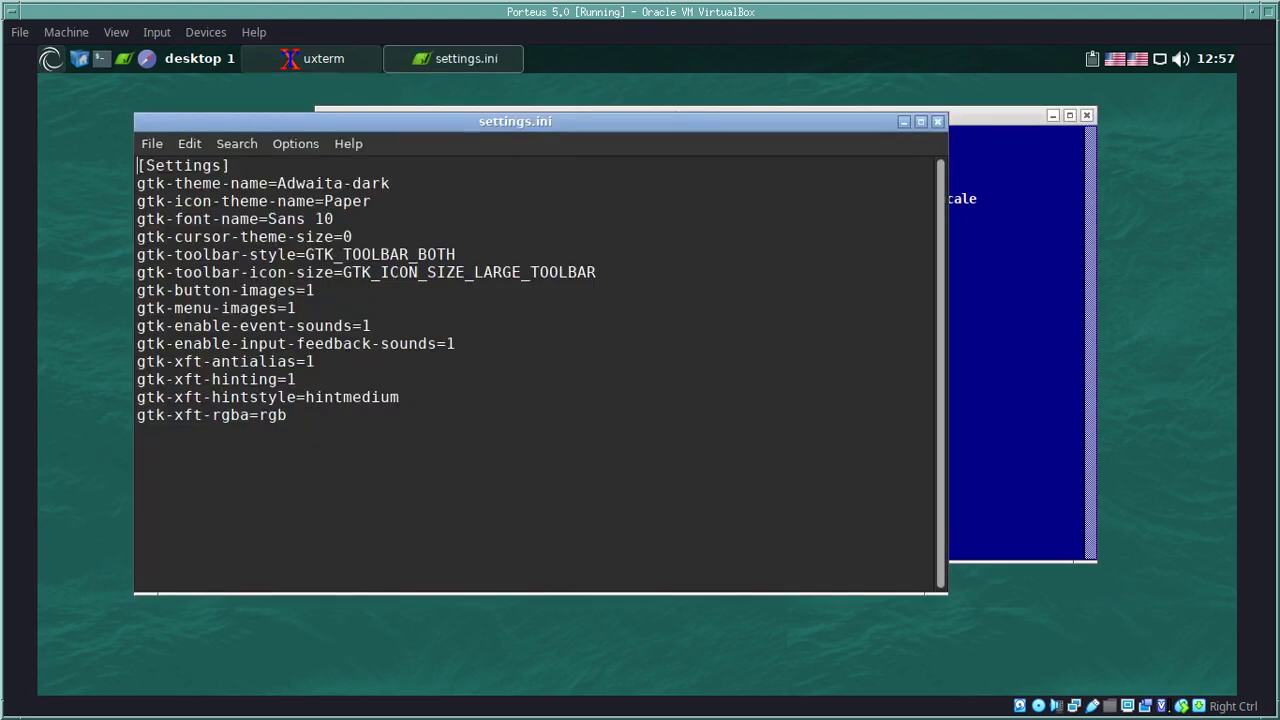
Step: Select the settings text showing Adwaita-dark and the Paper icons, then quit L3afpad
key("shift+Up")
key("shift+Up")
key("shift+Up")
key("shift+Up")
key("shift+Up")
key("shift+Up")
key("shift+Up")
key("shift+Up")
key("shift+Up")
key("shift+Up")
key("shift+Up")
key("shift+Up")
key("shift+Up")
key("shift+Up")
key("shift+Up")
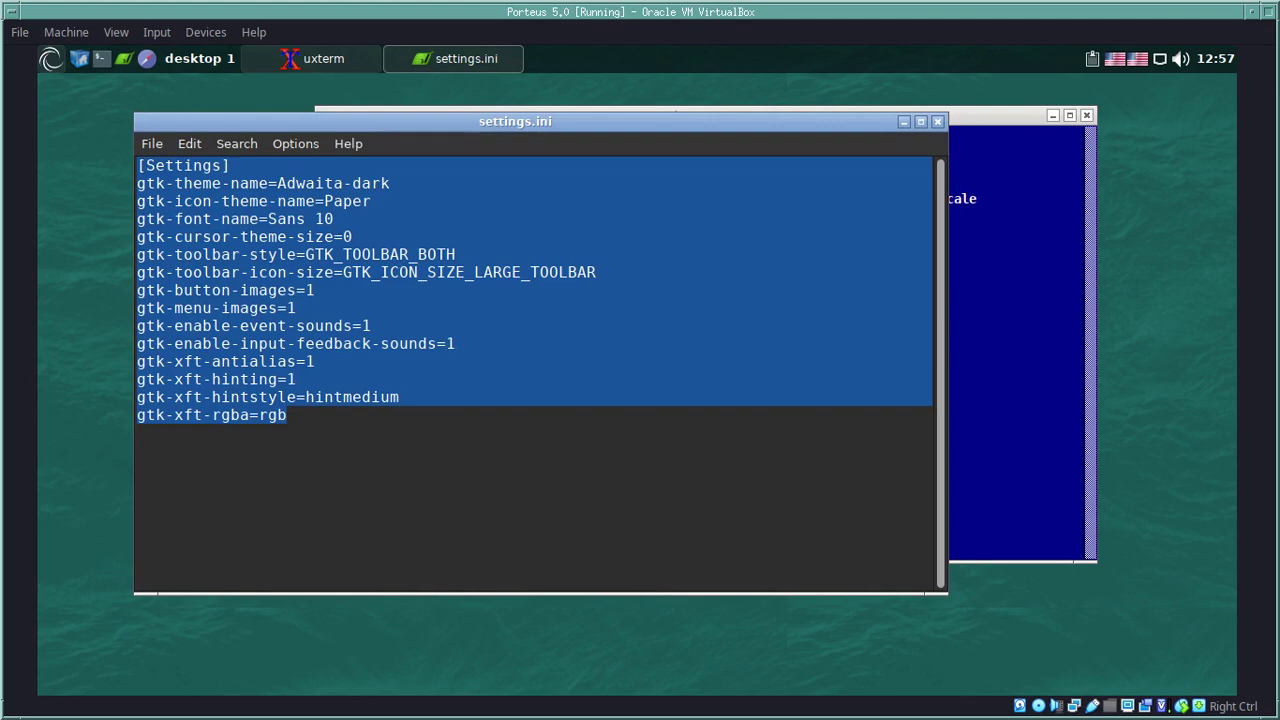
key("alt+f")
key("Down")
key("Down")
key("Down")
key("Down")
key("Down")
key("Down")
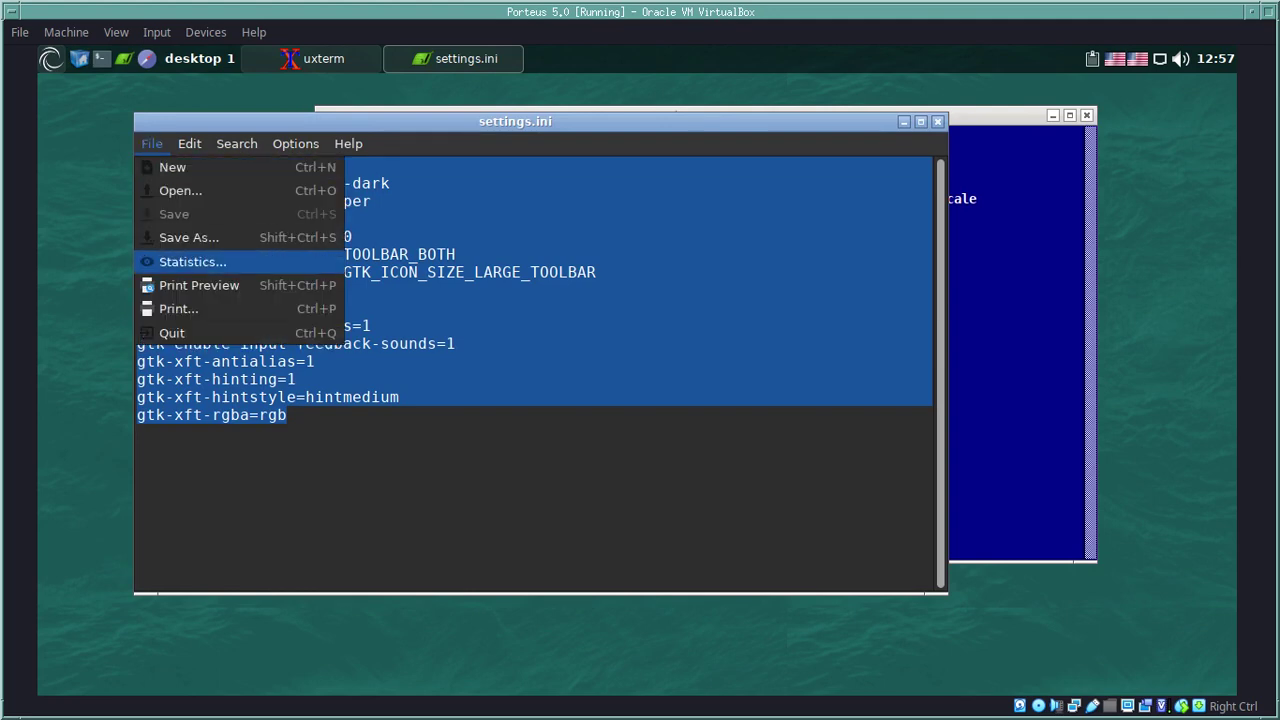
key("Return")
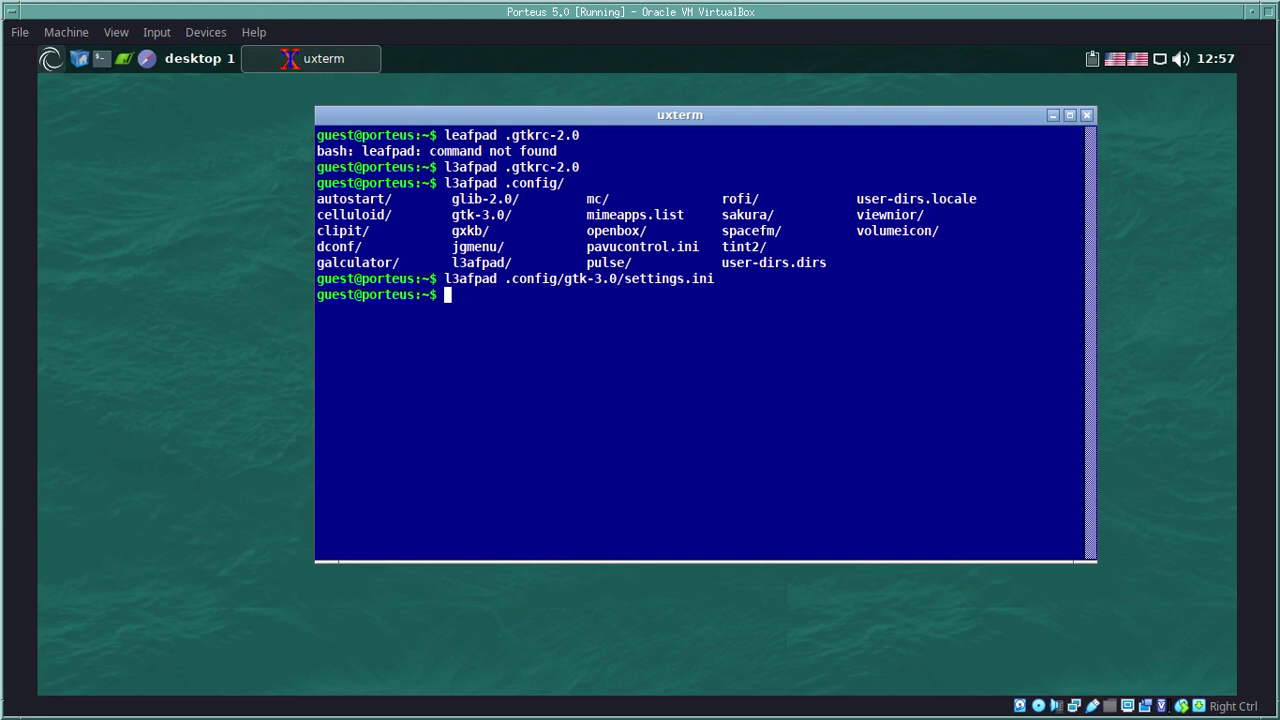
Step: Open .config/jgmenu/jgmenurc in L3afpad from the terminal
key("Up")
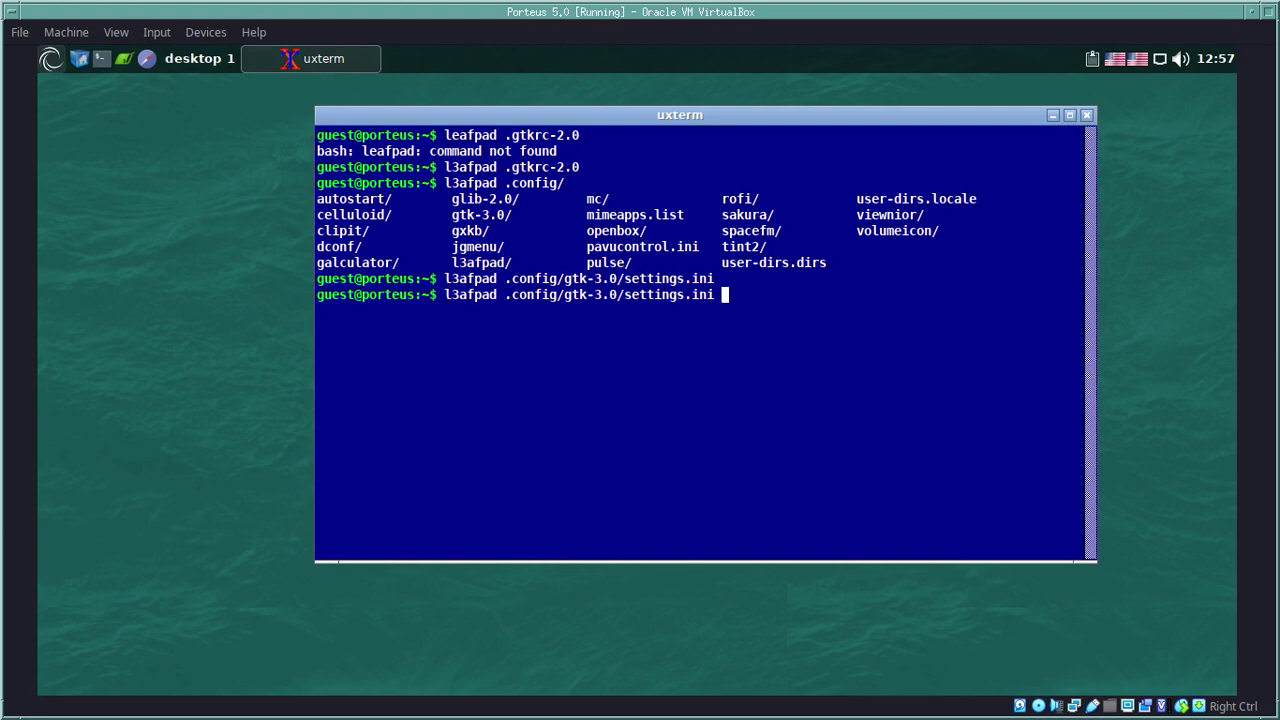
key("BackSpace")
key("BackSpace")
key("BackSpace")
key("BackSpace")
key("BackSpace")
key("BackSpace")
key("BackSpace")
key("BackSpace")
key("BackSpace")
key("BackSpace")
key("BackSpace")
key("BackSpace")
key("BackSpace")
key("BackSpace")
key("BackSpace")
key("BackSpace")
key("BackSpace")
key("BackSpace")
key("BackSpace")
key("BackSpace")
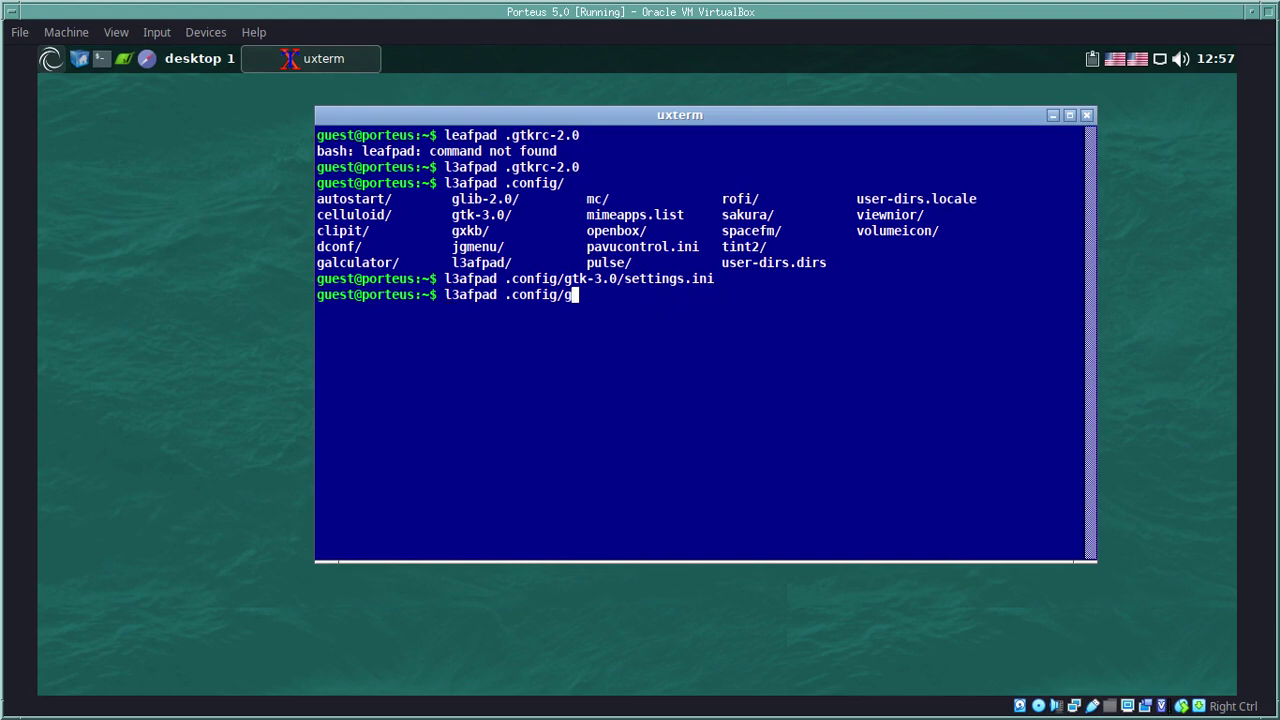
type("jg")
key("Tab")
key("Tab")
key("Tab")
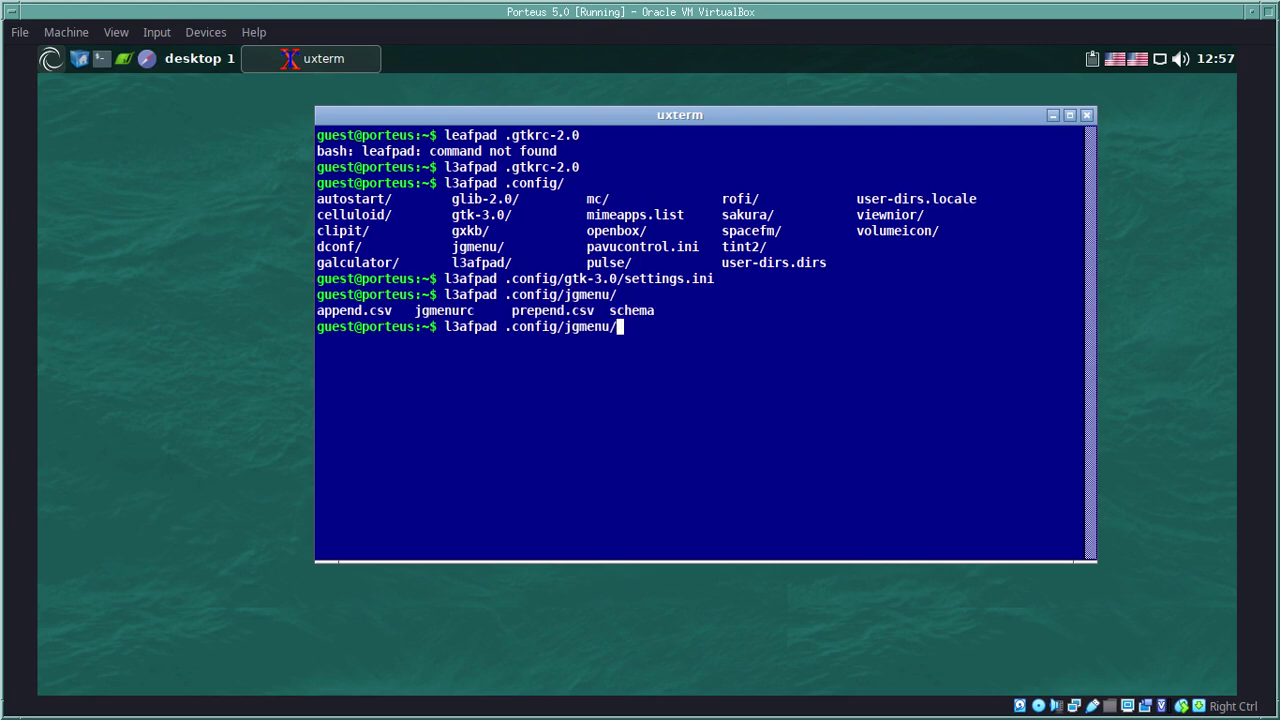
type("j")
key("Tab")
key("Return")
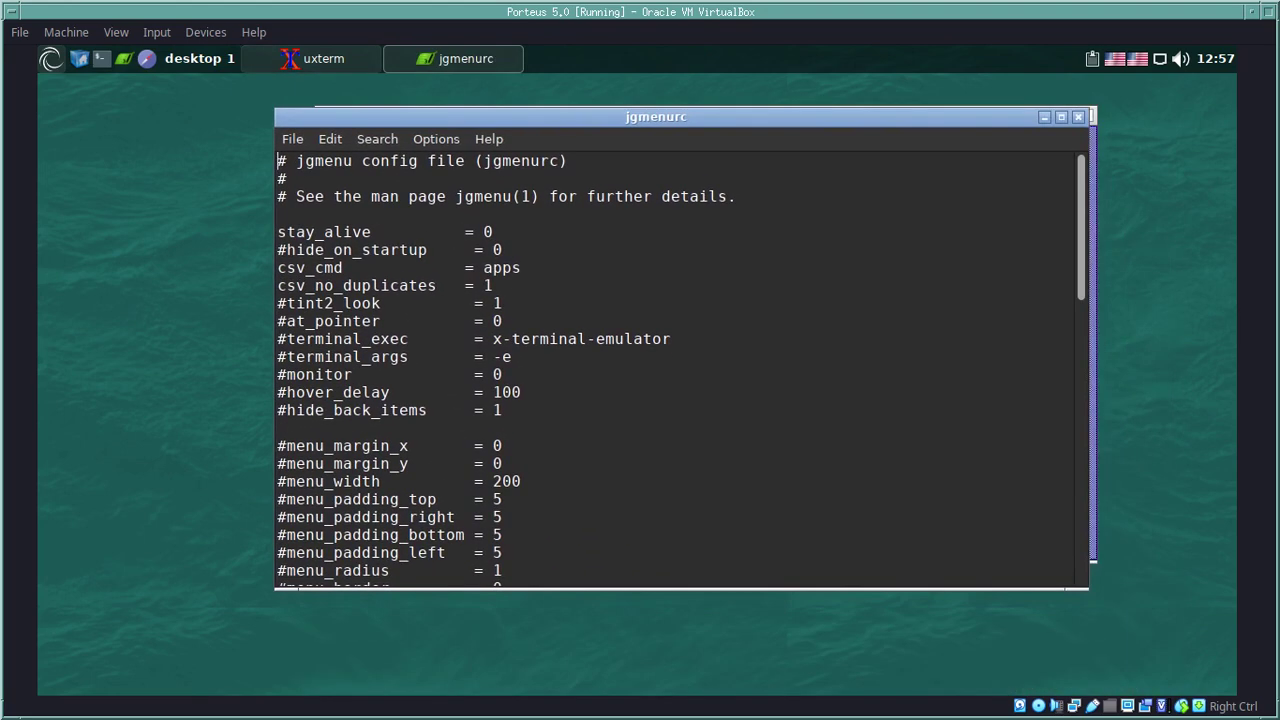
Step: Maximize and read through jgmenurc, quit the editor, and clear the terminal
key("super+Up")
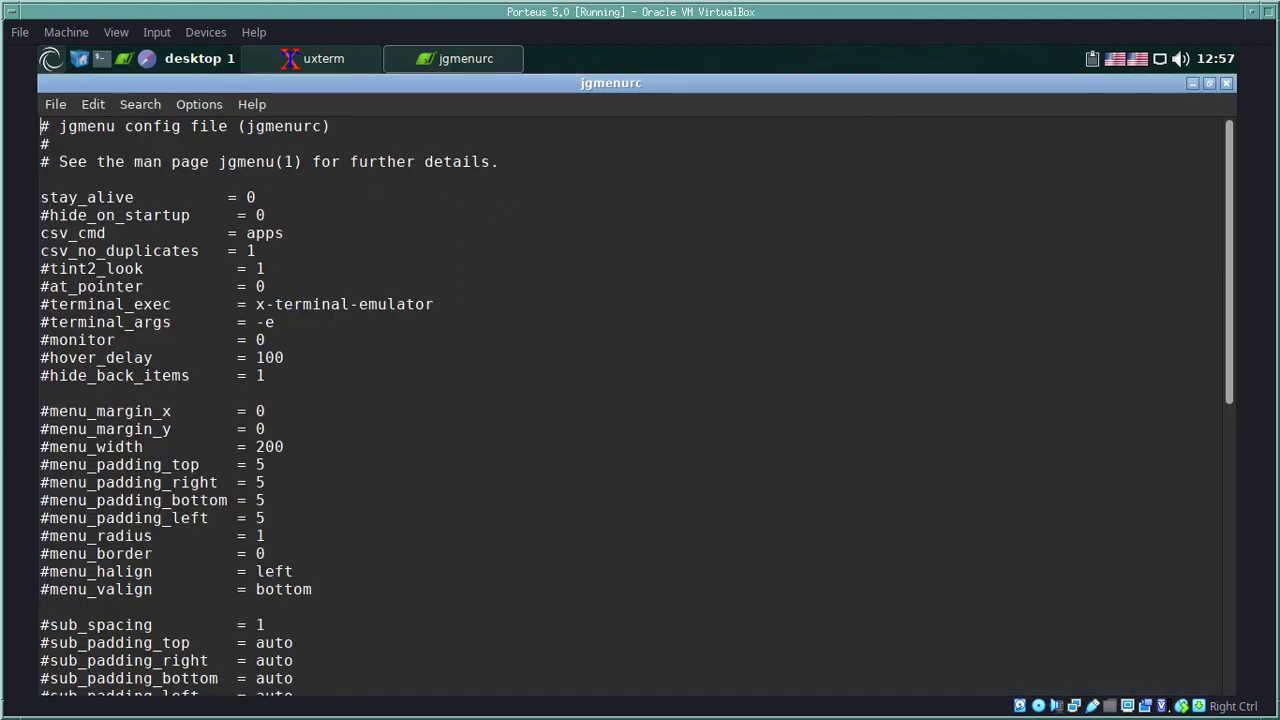
scroll(630, 400, "down", 8)
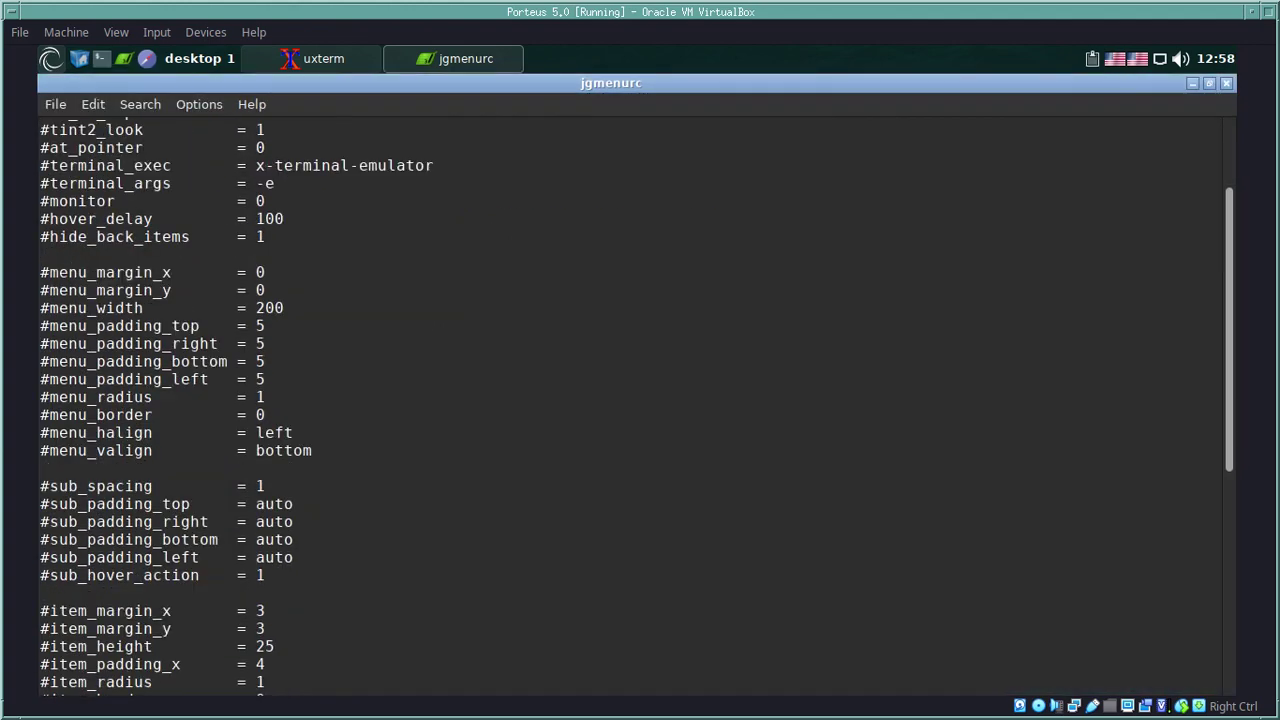
scroll(630, 400, "down", 4)
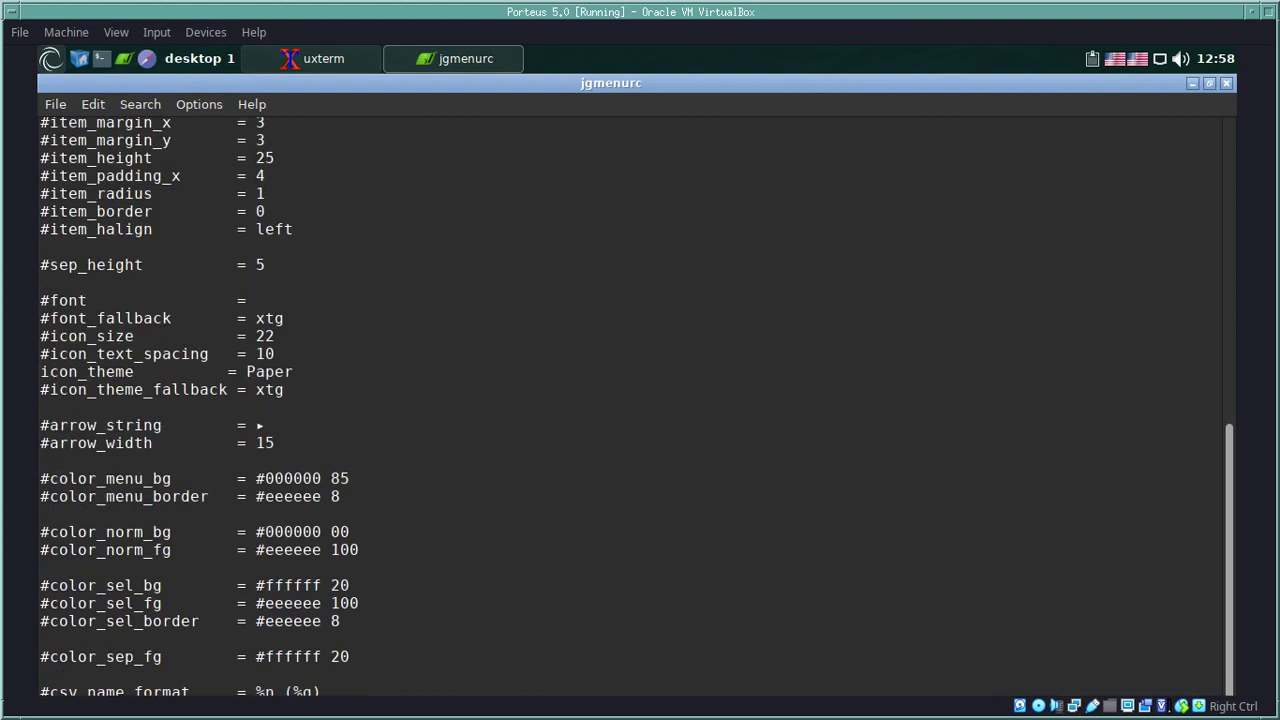
scroll(630, 400, "up", 1)
left_click(246, 370)
key("alt+f")
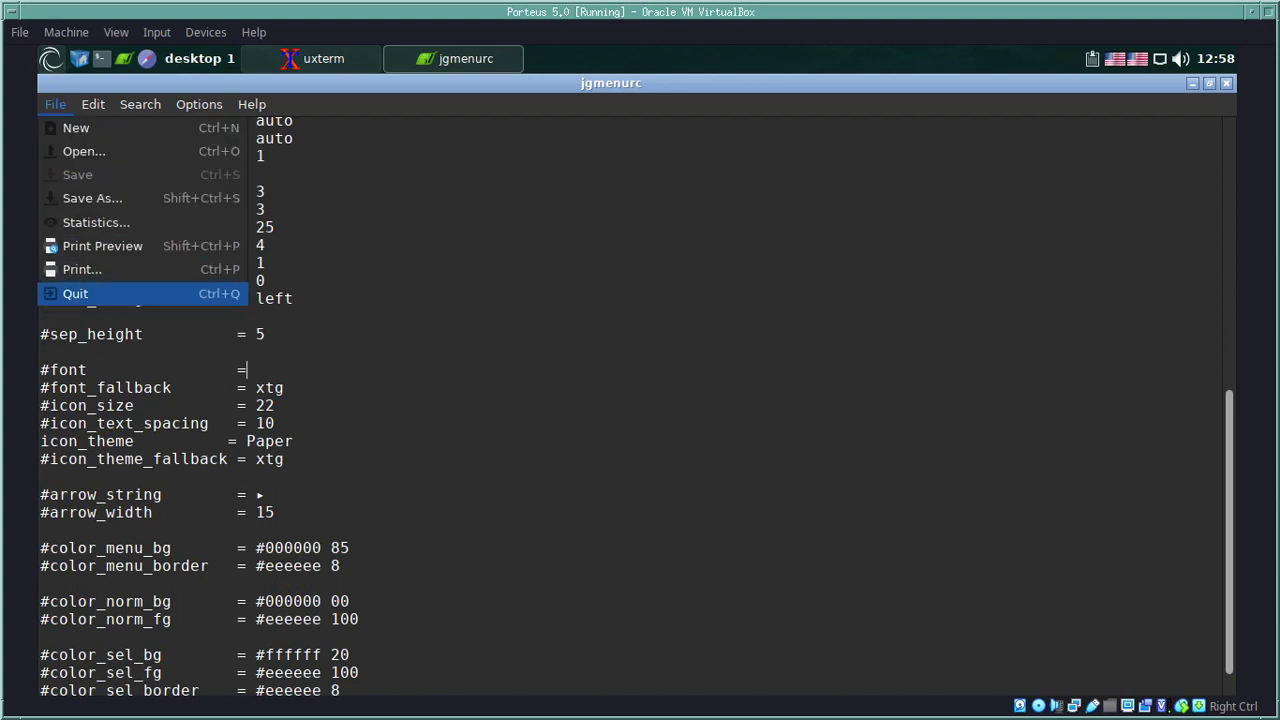
key("Return")
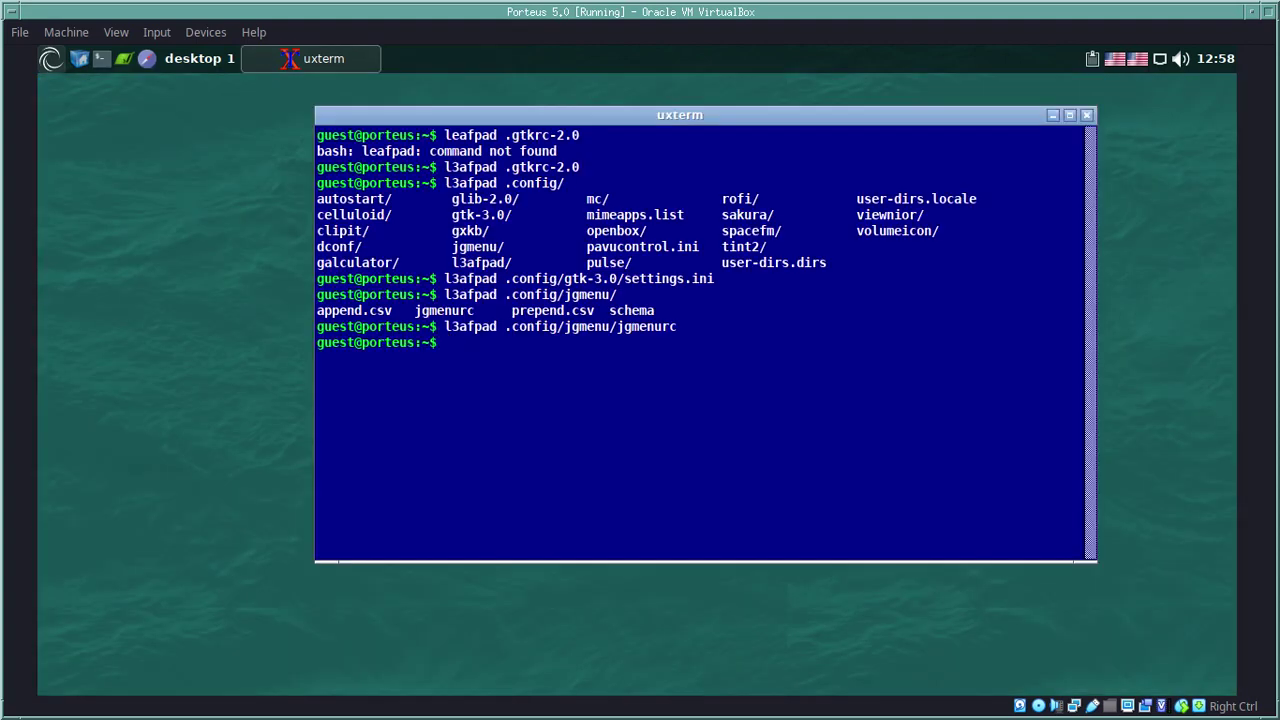
type("clear")
key("Return")
Step: Exit the terminal and launch the Vbox builder from the System menu as root
type("ex")
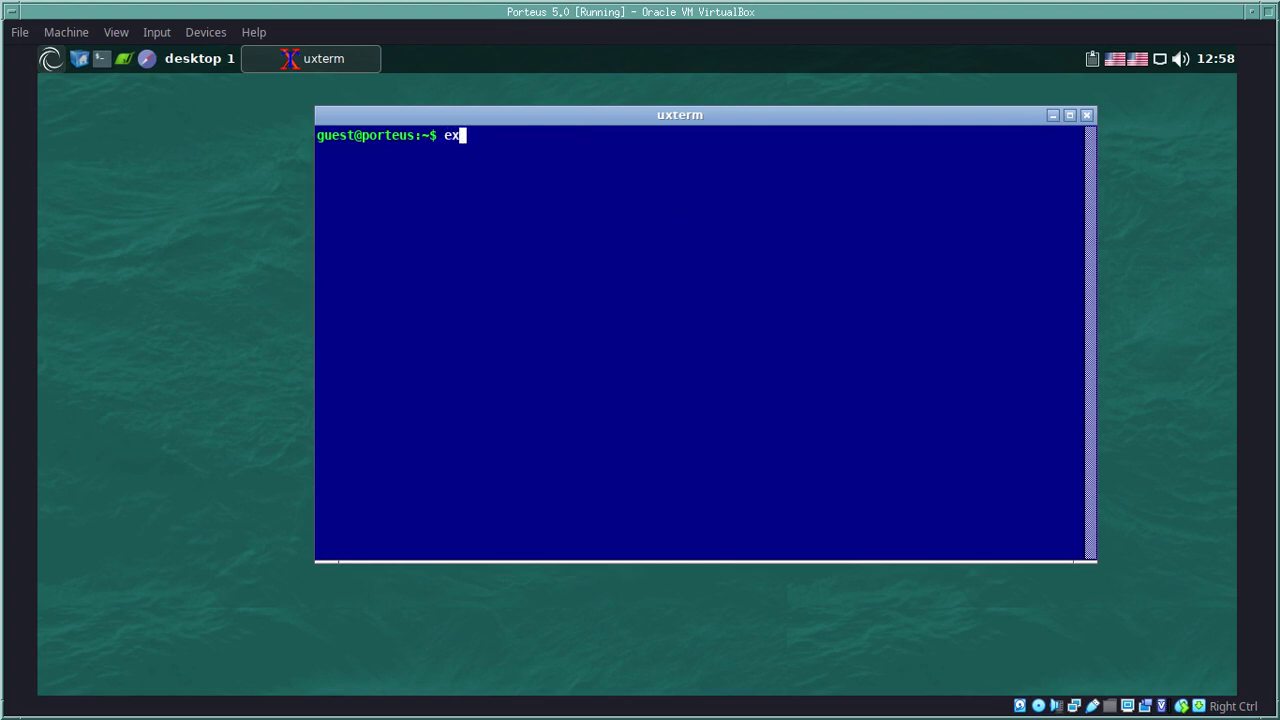
type("it")
key("Return")
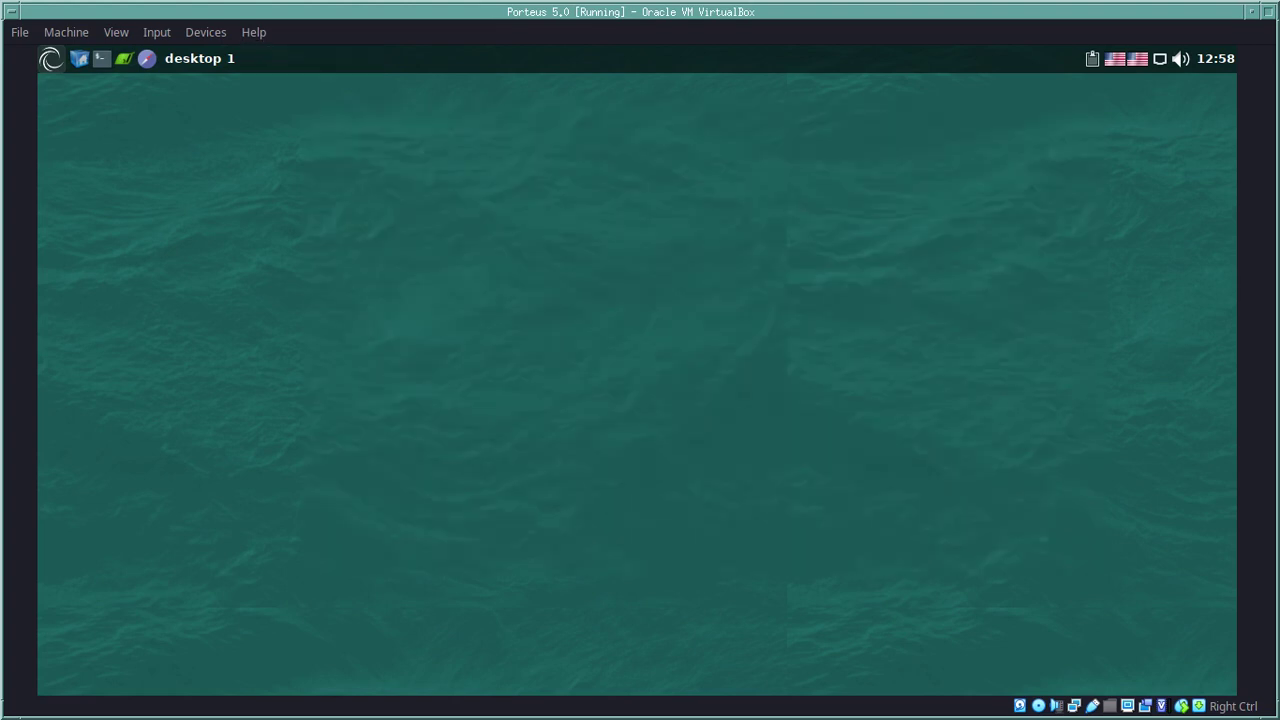
left_click(50, 58)
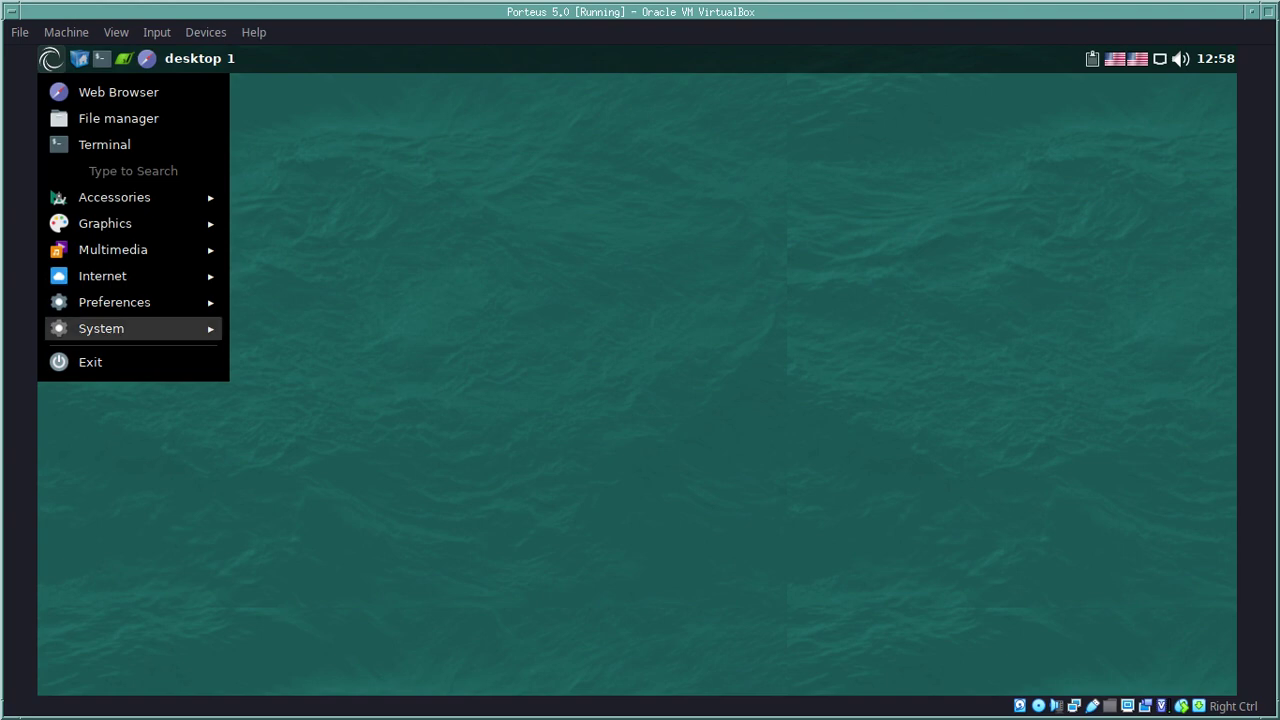
mouse_move(100, 328)
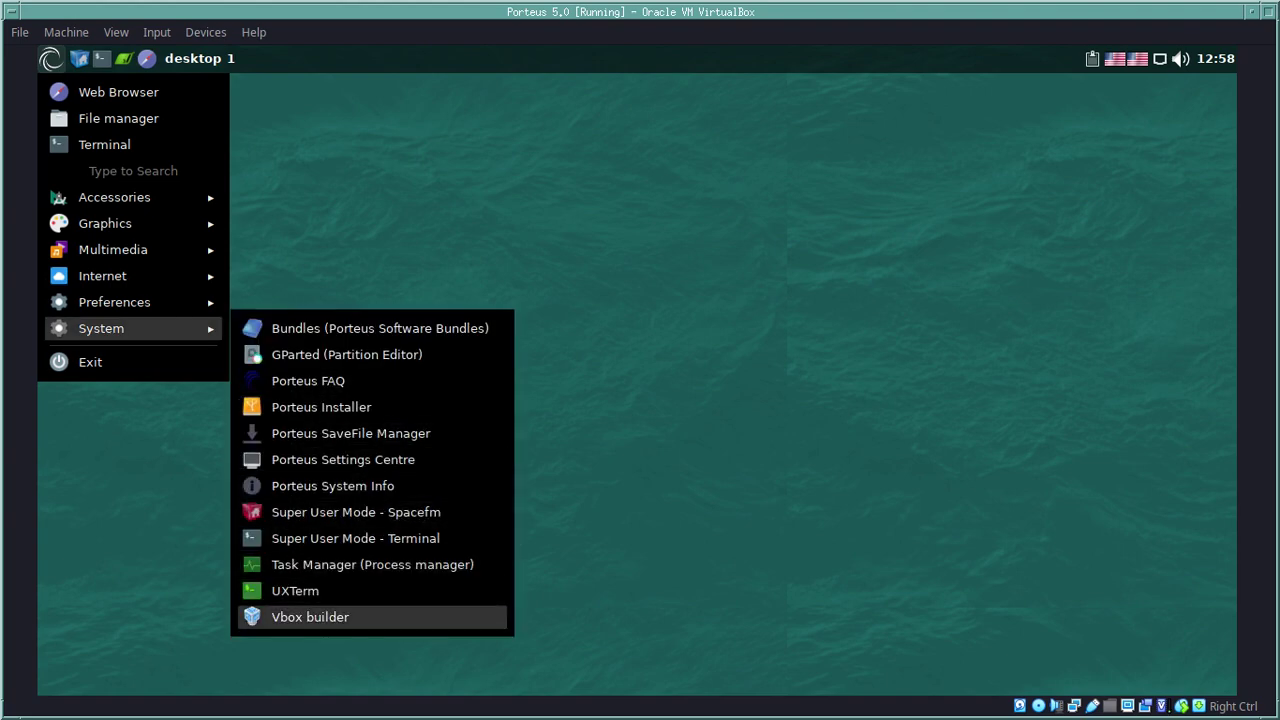
left_click(310, 617)
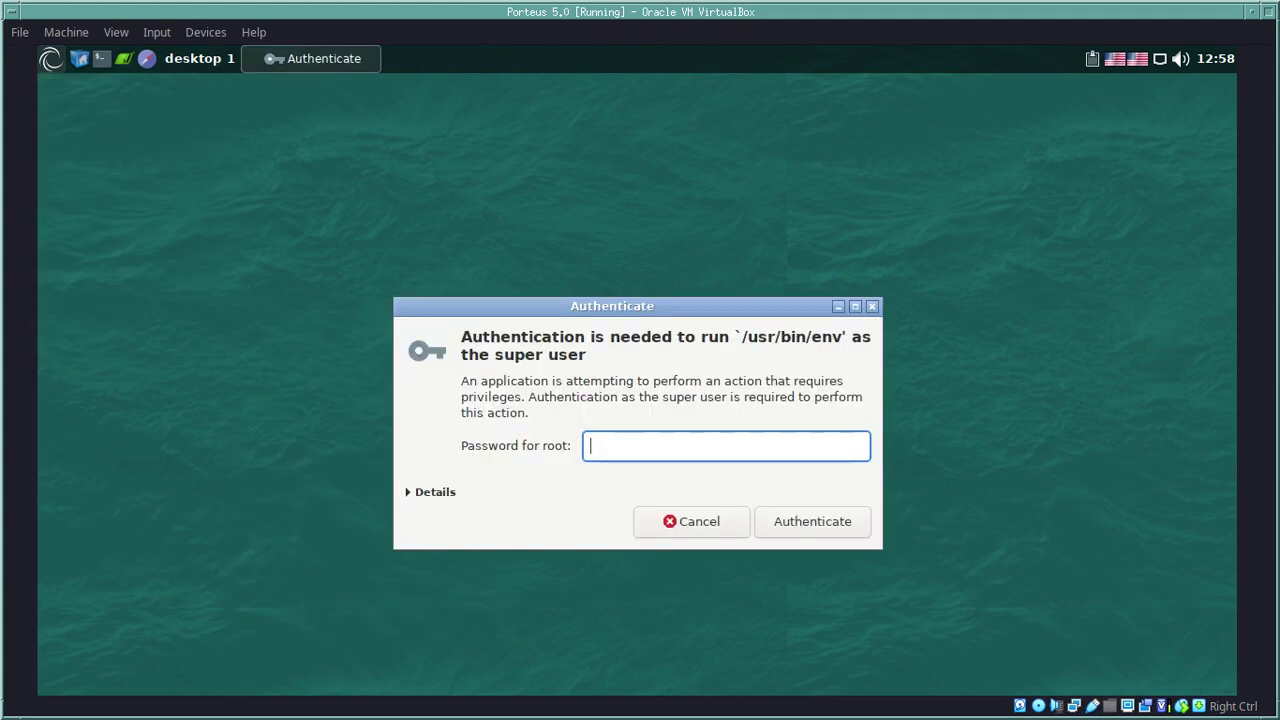
type("toor")
key("Return")
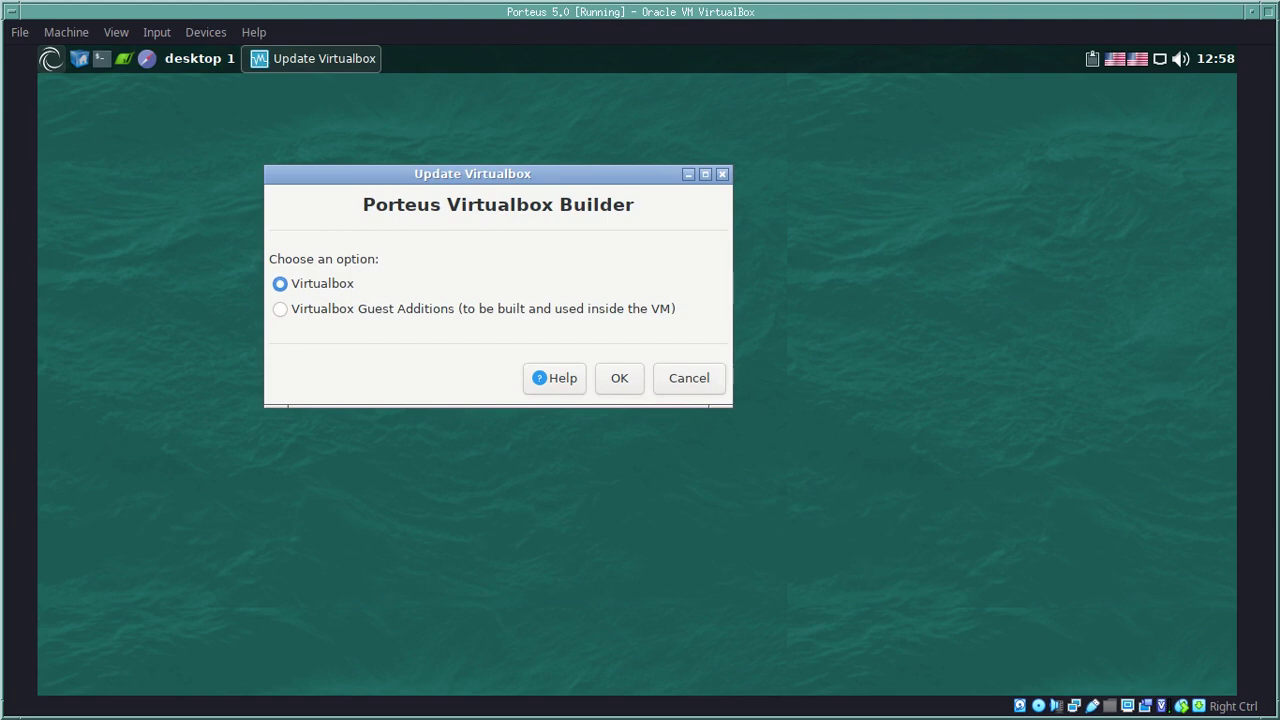
Step: Read the enlarged Vbox builder help notes, close them, and cancel the builder
left_click(555, 378)
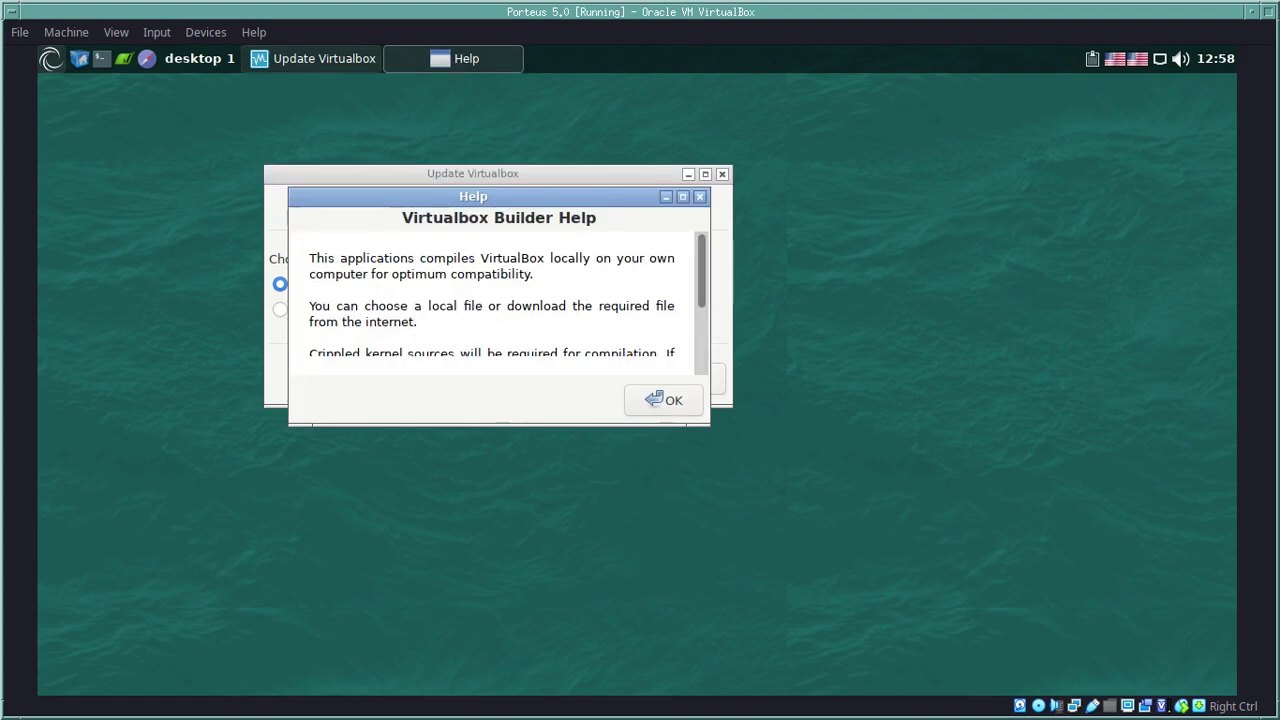
left_click_drag(709, 189, 921, 91)
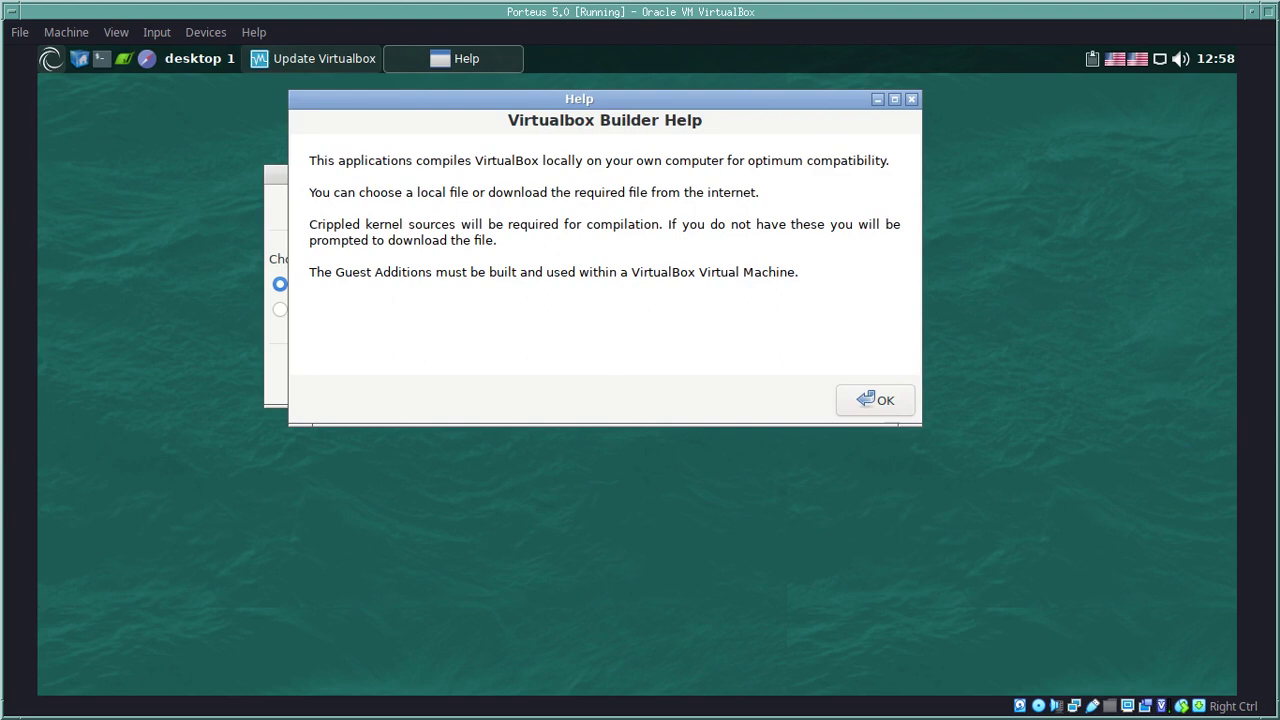
left_click_drag(799, 274, 309, 158)
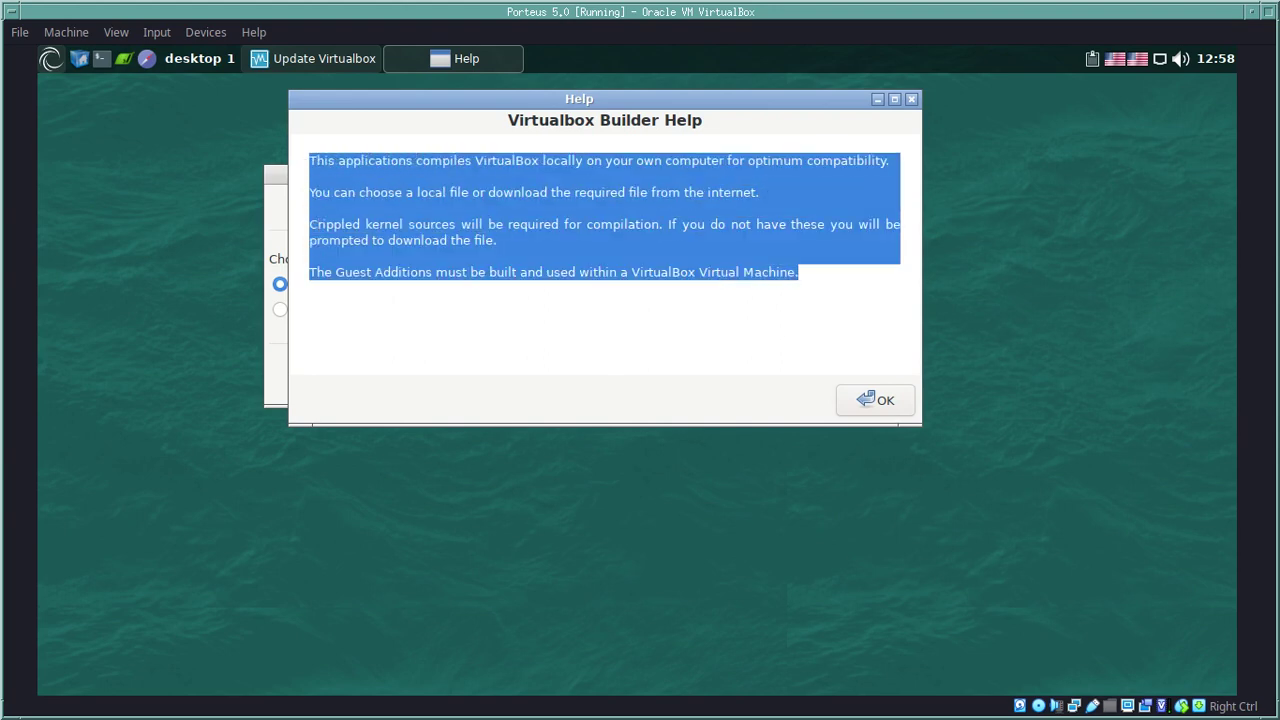
left_click(309, 158)
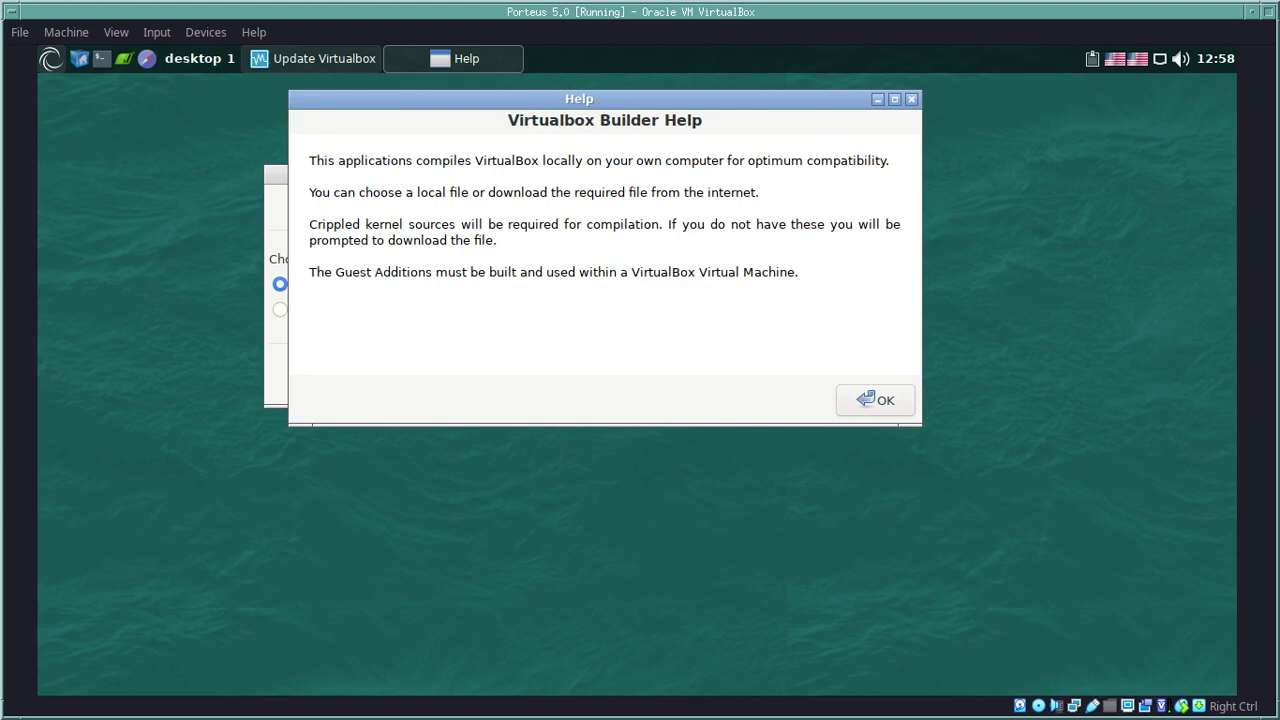
left_click(875, 400)
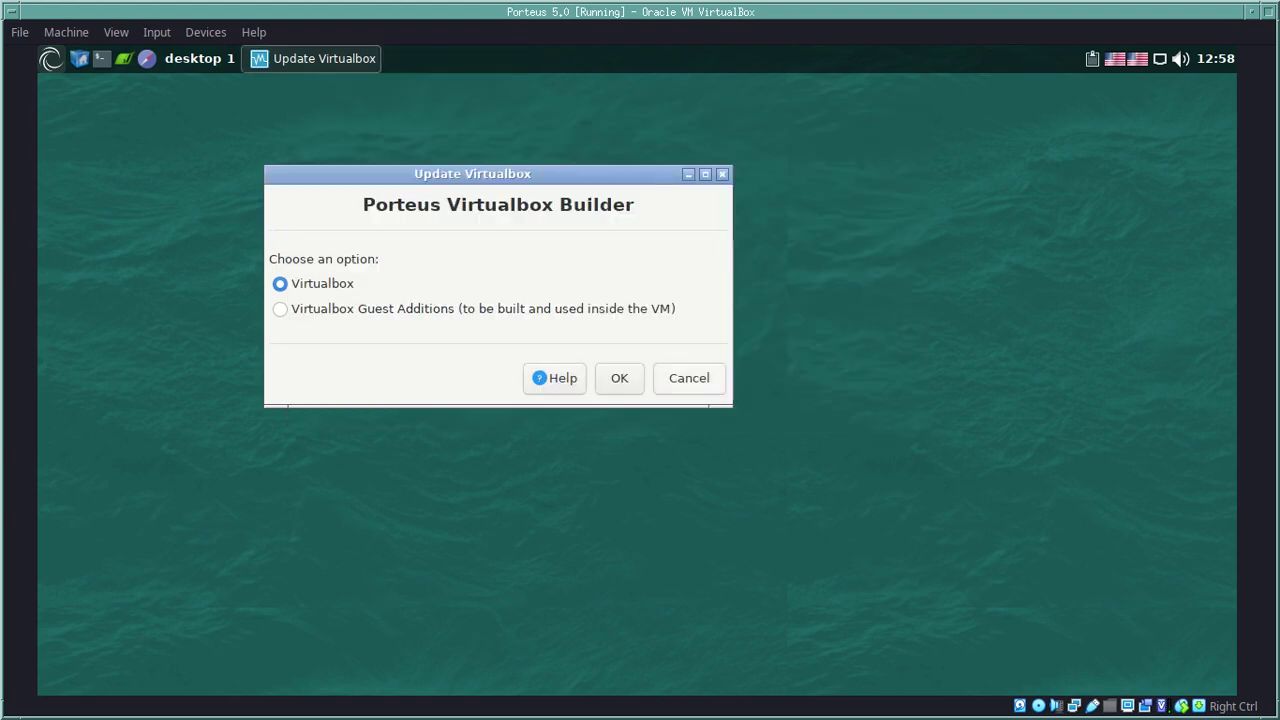
left_click(689, 380)
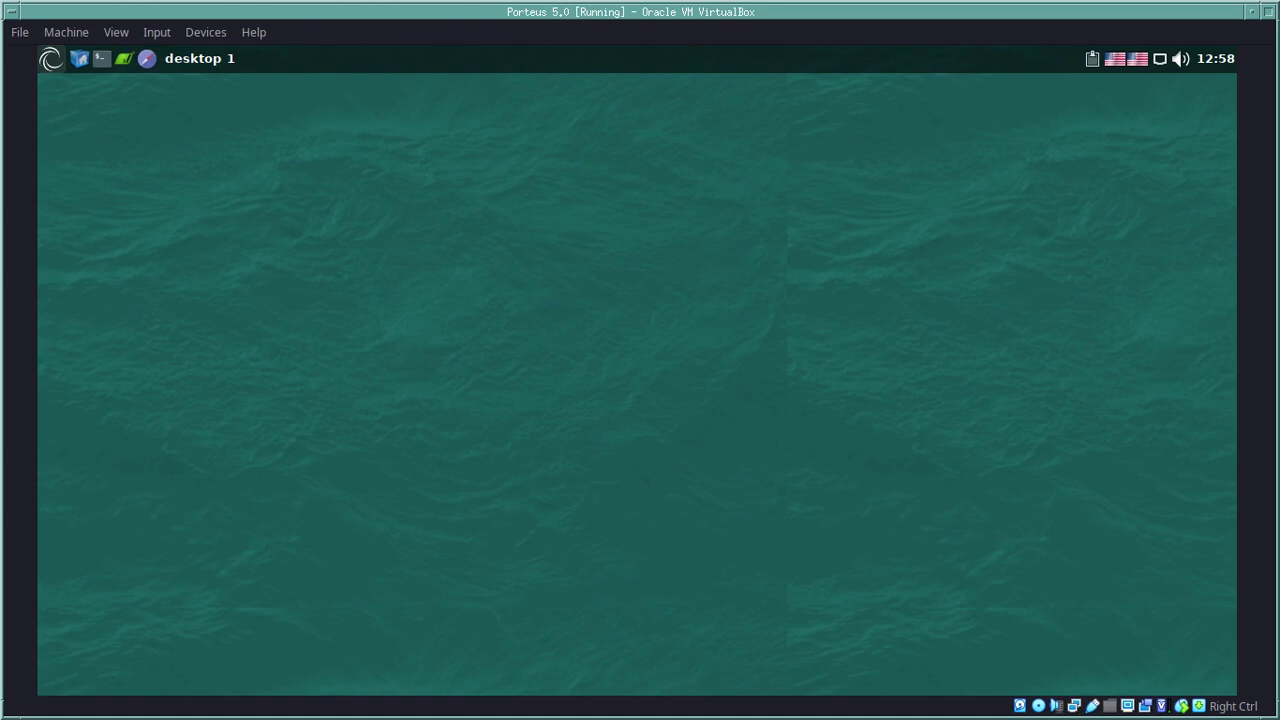
Step: Switch between workspaces, then launch Porteus System Info from the System menu as root
key("ctrl+alt+Right")
key("ctrl+alt+Right")
key("ctrl+alt+Right")
key("ctrl+alt+Left")
key("ctrl+alt+Left")
key("ctrl+alt+Left")
left_click(50, 58)
mouse_move(100, 328)
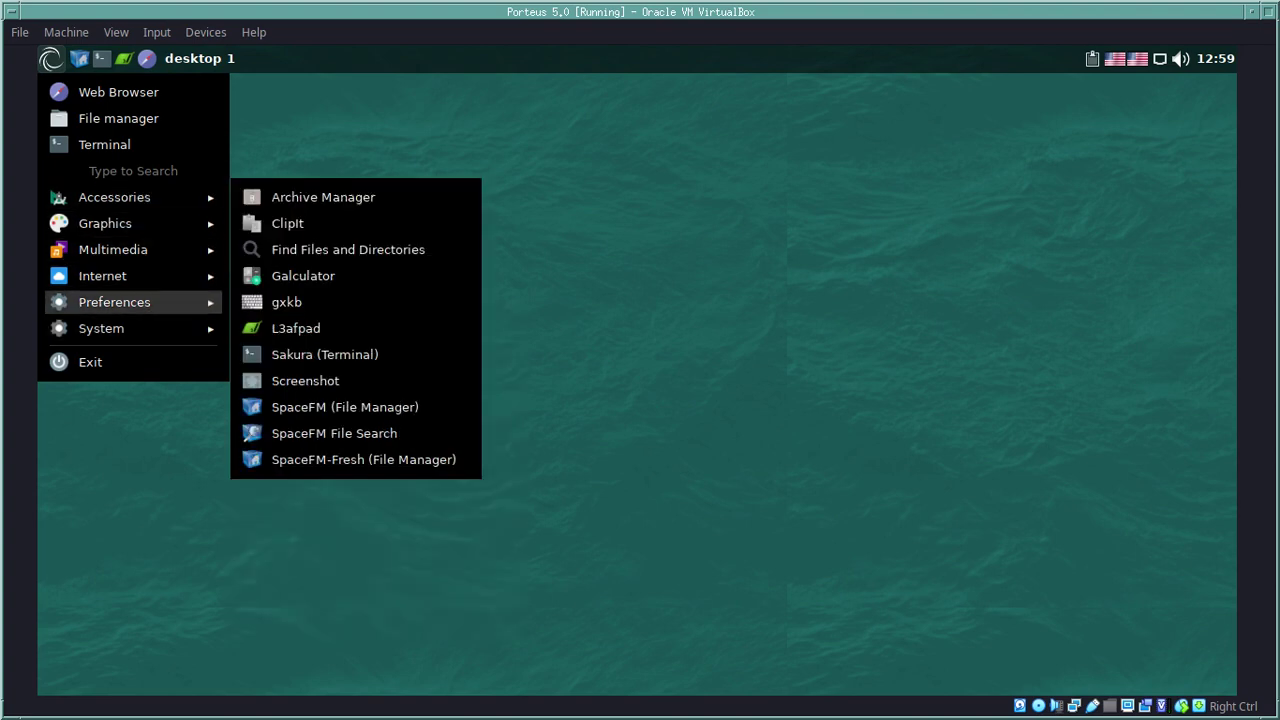
mouse_move(114, 302)
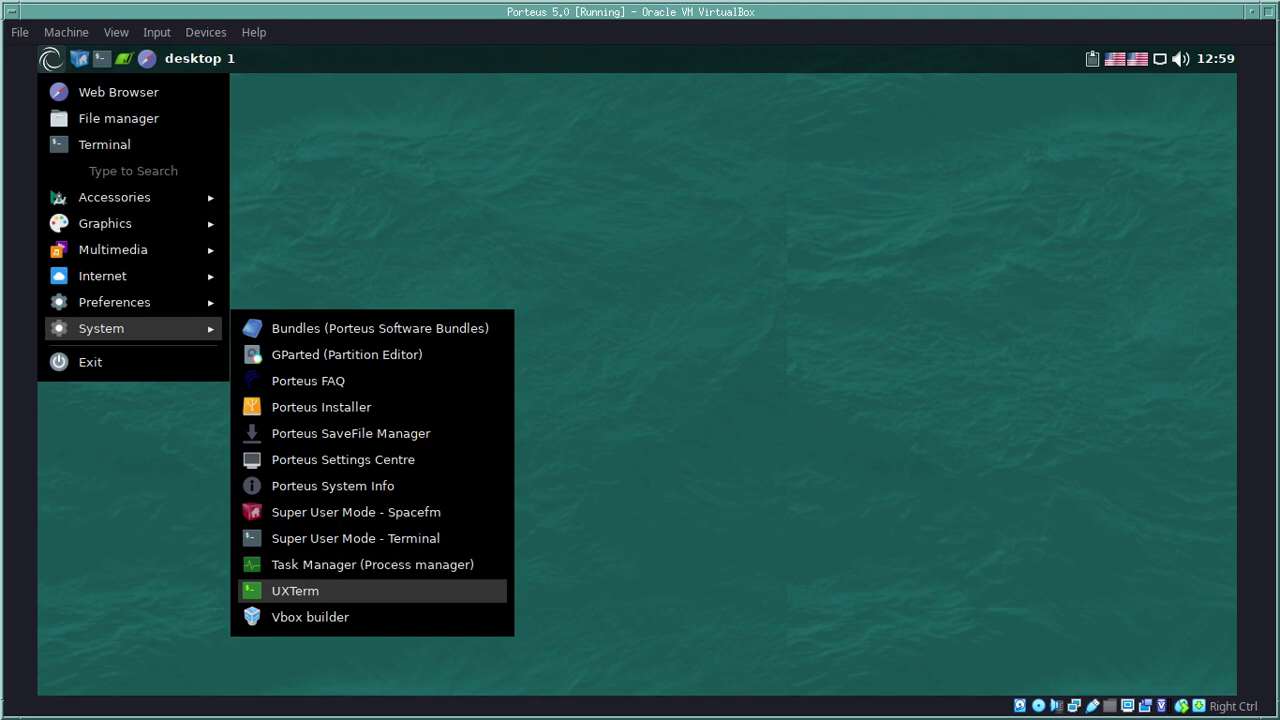
left_click(333, 486)
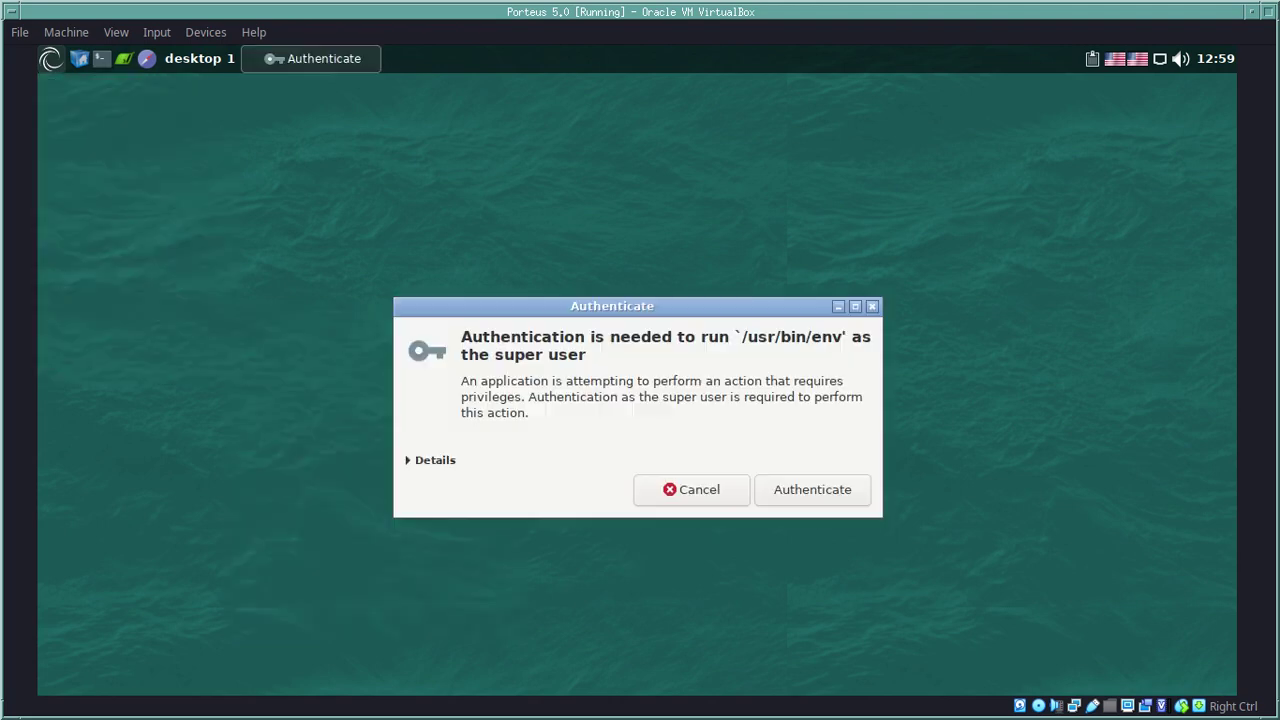
type("toor")
key("Return")
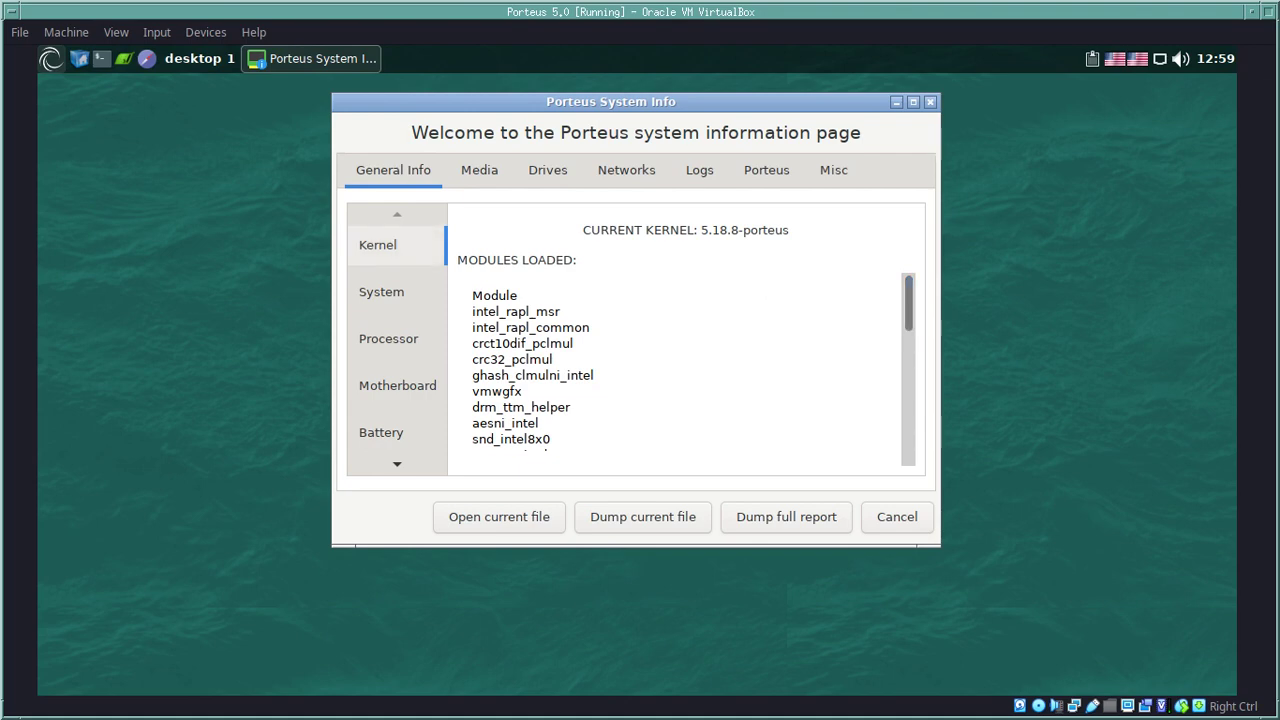
Step: Widen System Info and browse its system, kernel and BIOS sections
left_click(381, 291)
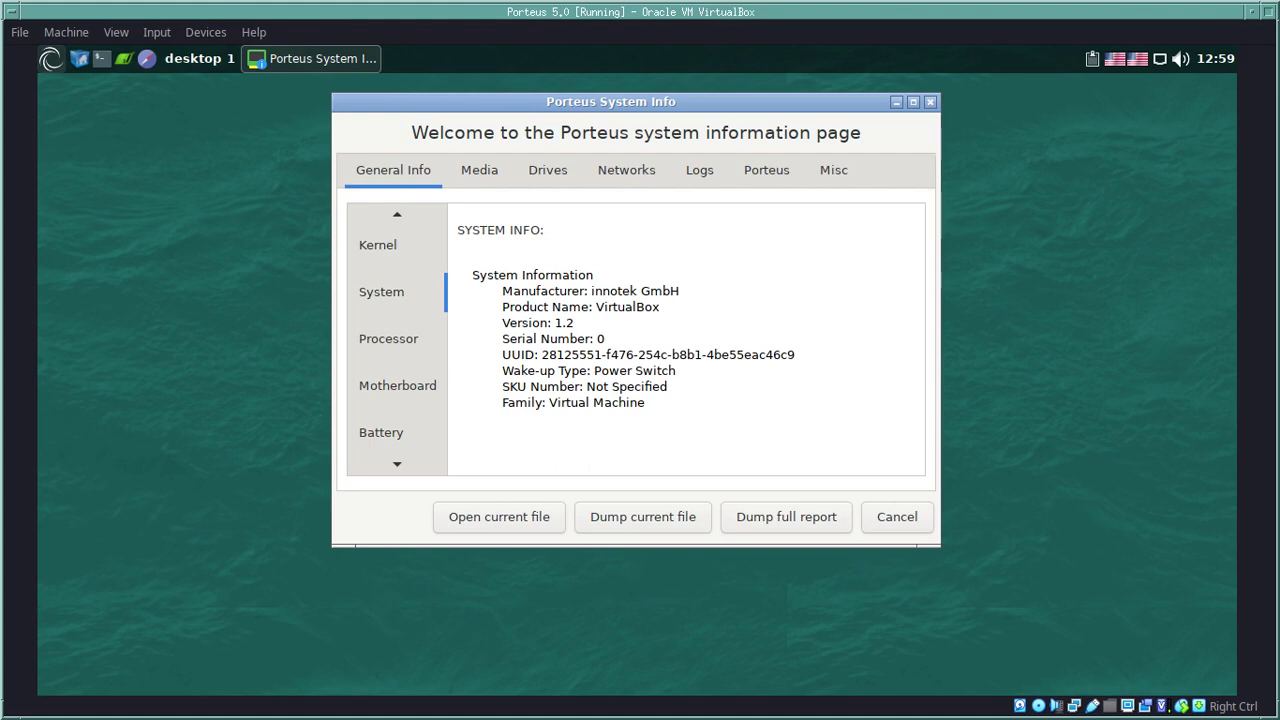
left_click_drag(940, 320, 1118, 320)
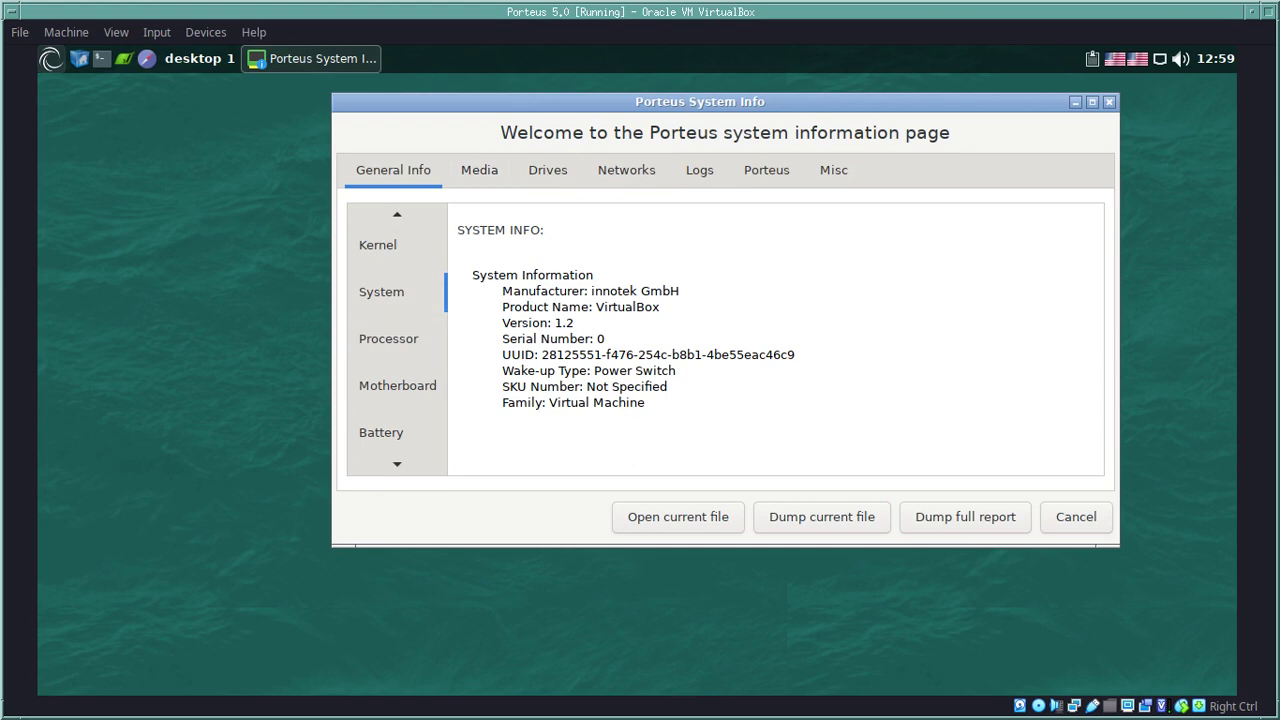
key("Down")
key("Down")
key("Down")
key("Down")
key("Down")
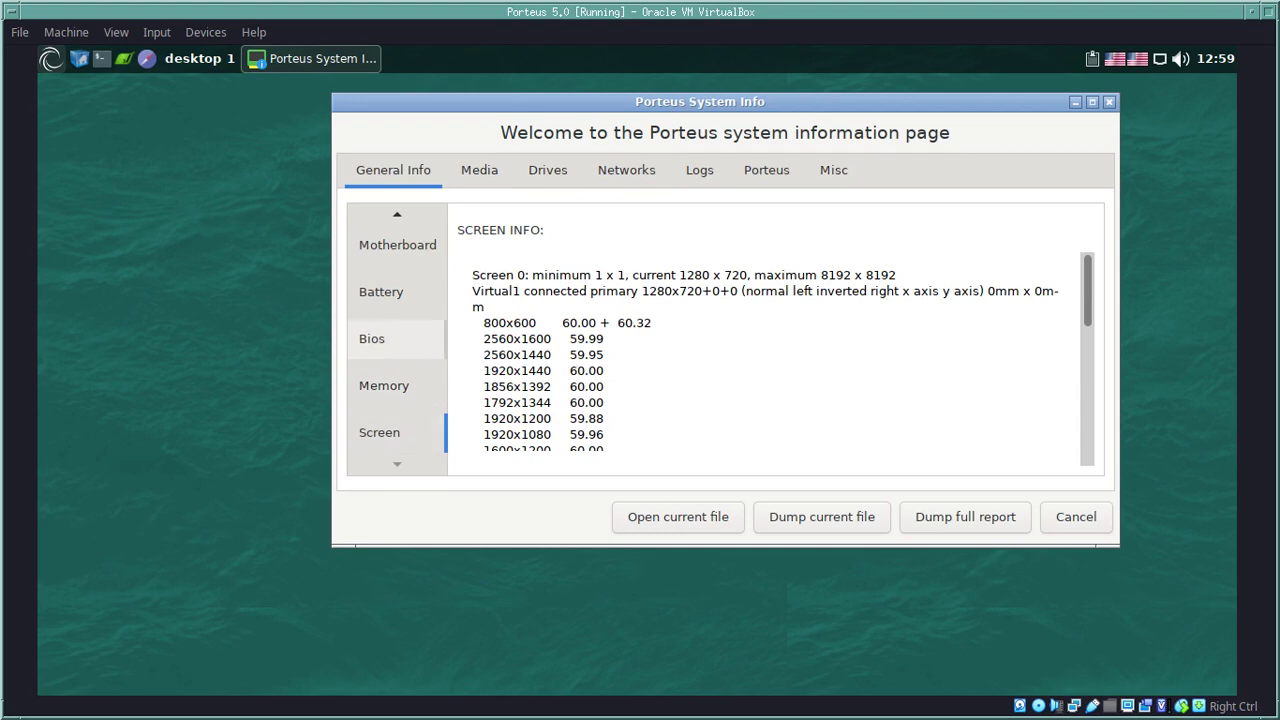
key("Up")
key("Up")
key("Up")
key("Up")
key("Up")
key("Up")
key("Up")
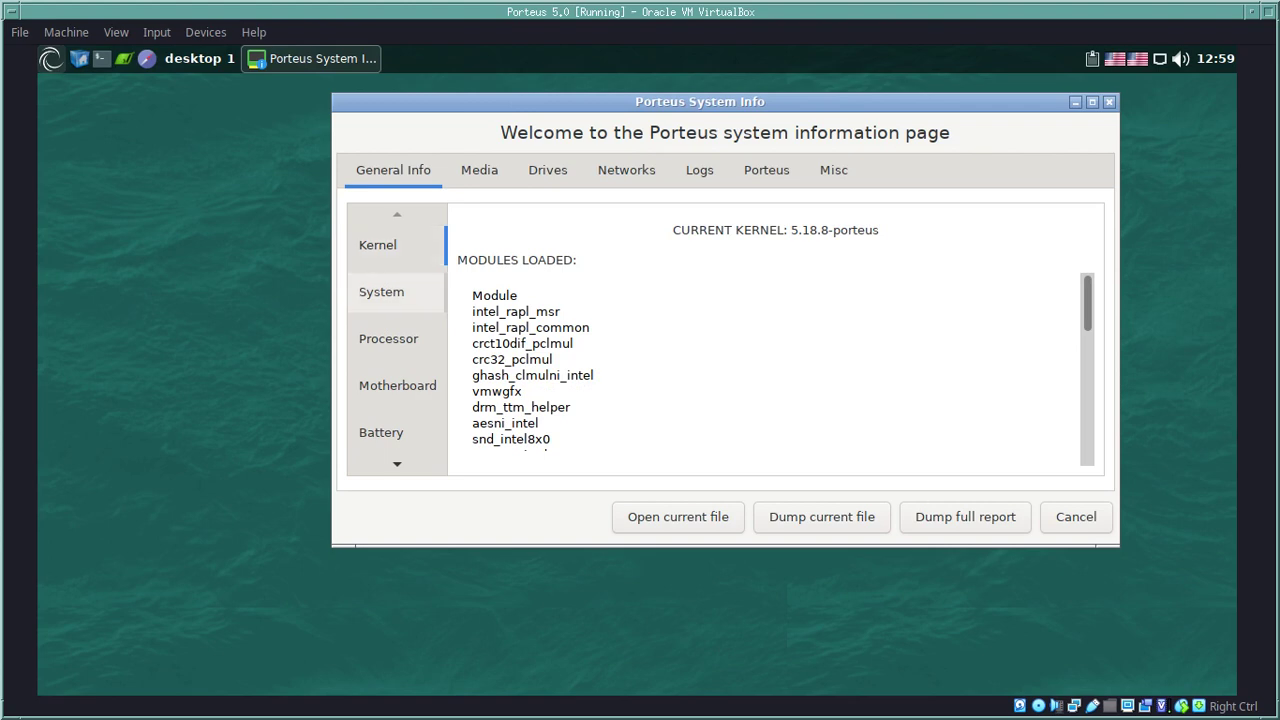
left_click(381, 291)
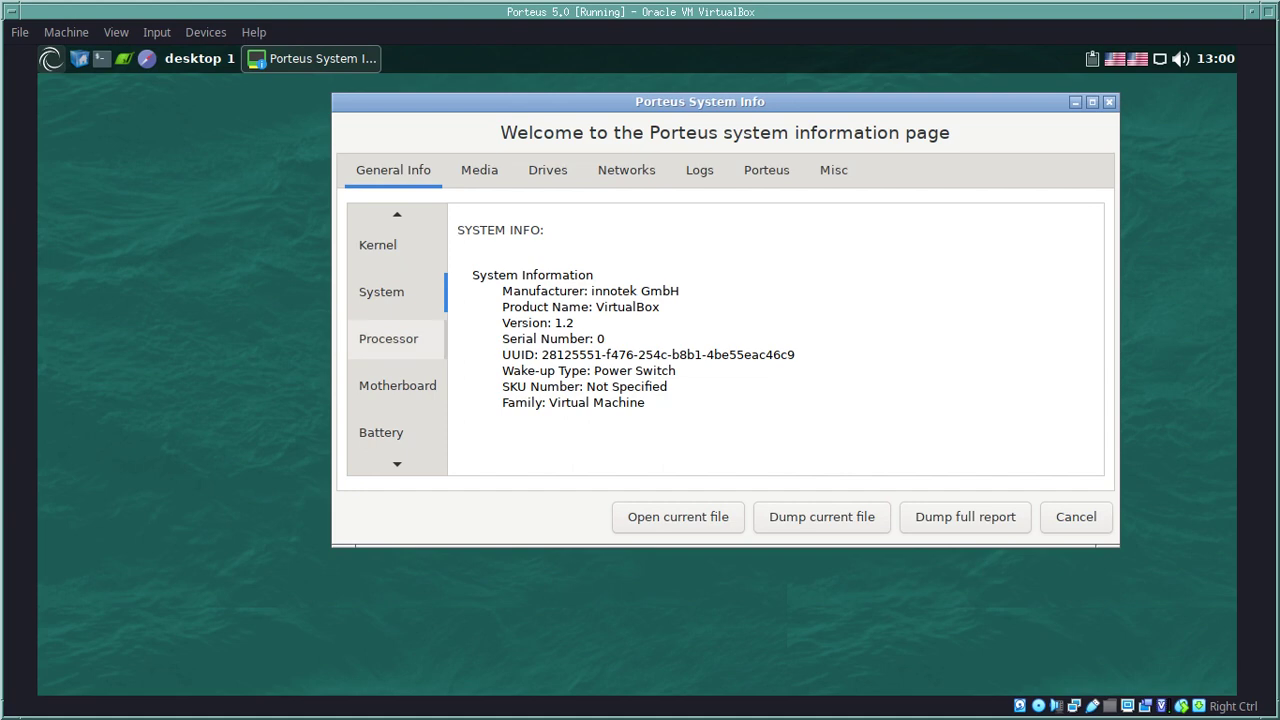
Step: Check the processor, motherboard, battery and screen details, then switch to the Media page
left_click(388, 338)
left_click(397, 385)
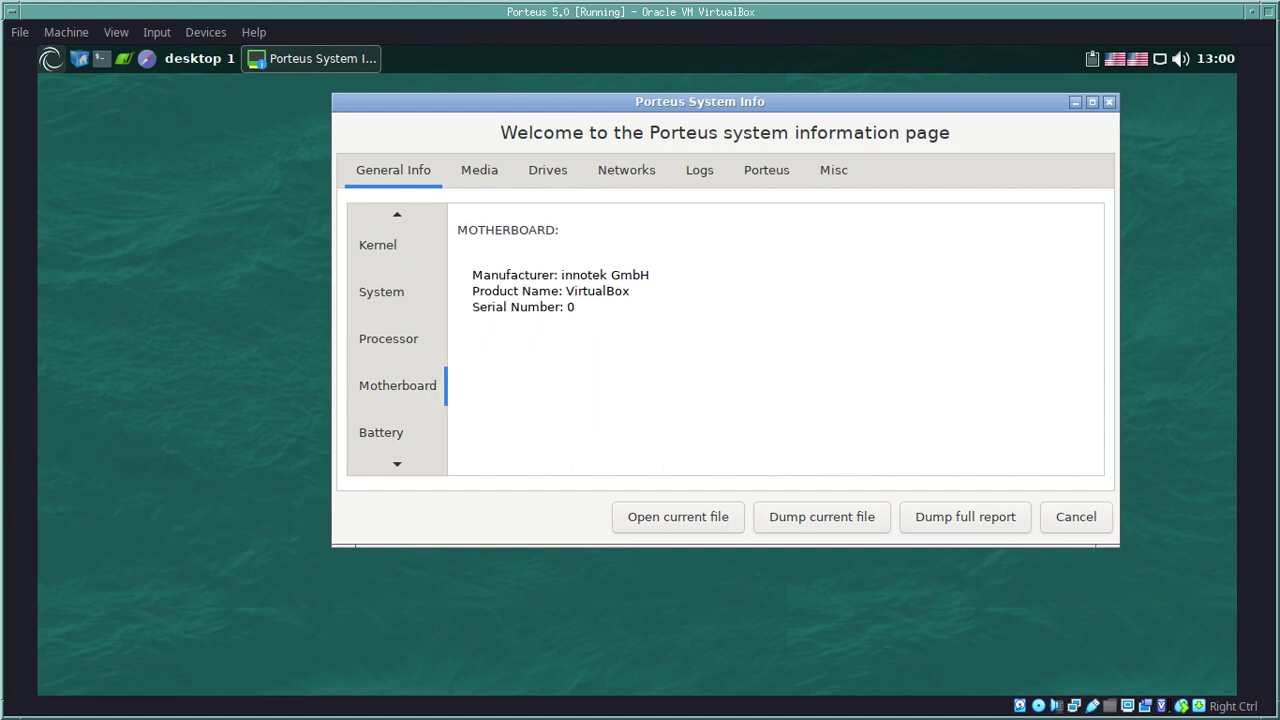
left_click(381, 432)
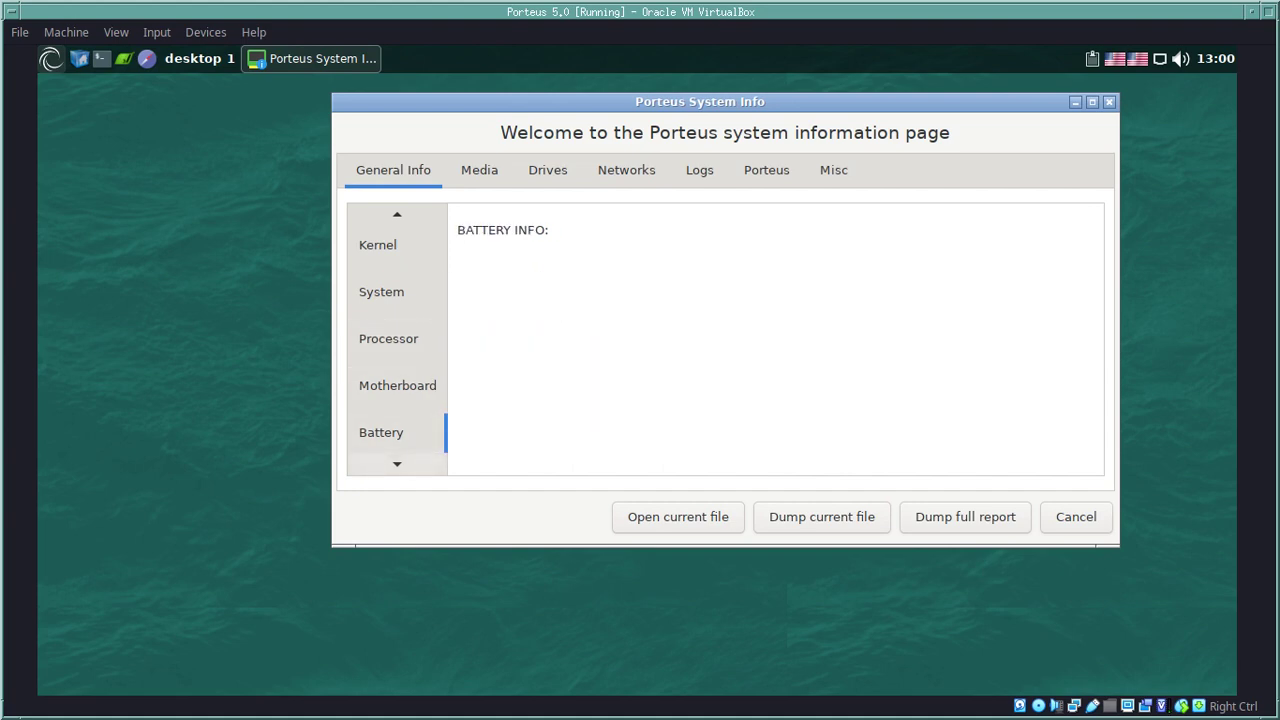
key("Down")
key("Down")
key("Down")
key("ctrl+Page_Down")
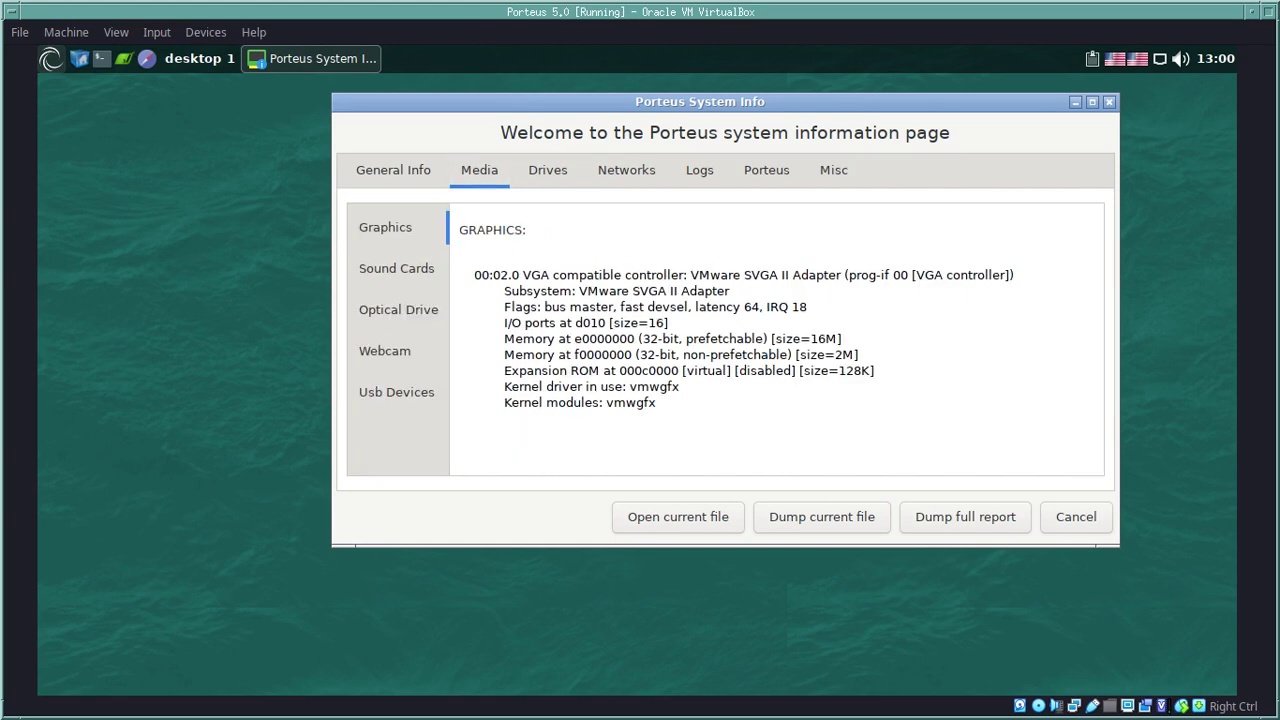
Step: On the Porteus page, view the Porteus-v5.0 version, loaded modules and installed packages
left_click(699, 170)
left_click(766, 170)
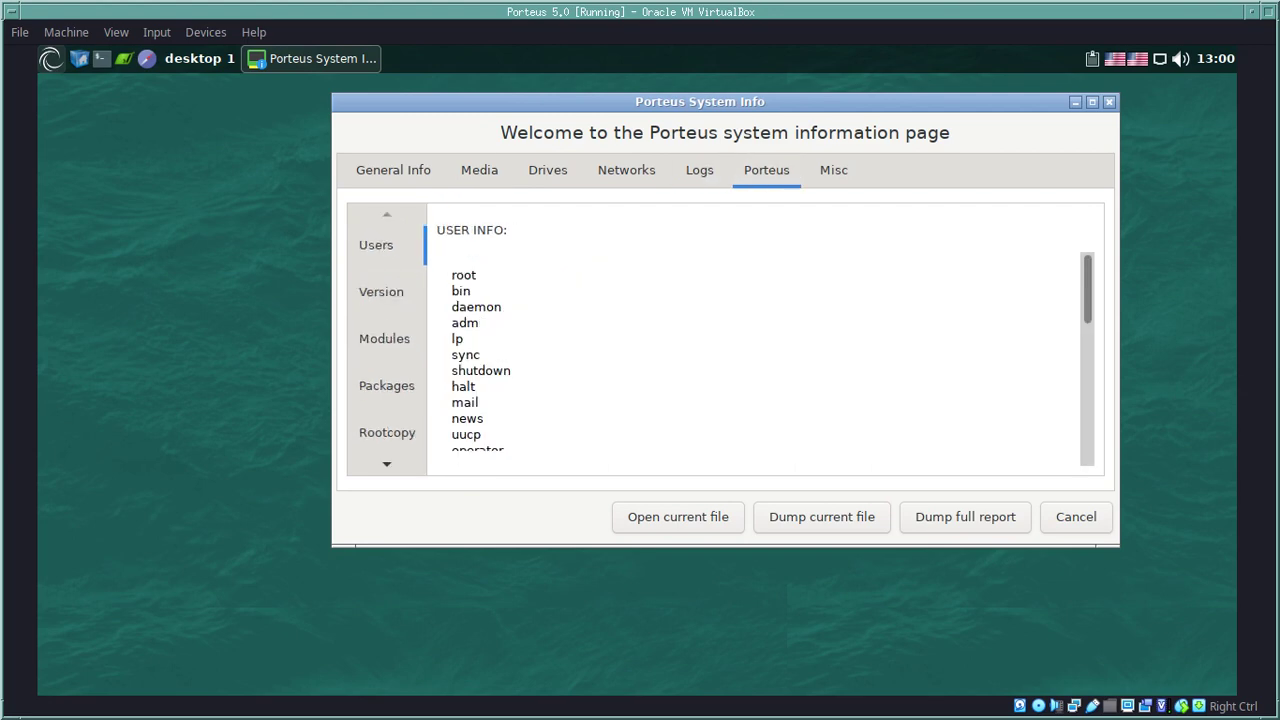
left_click(381, 291)
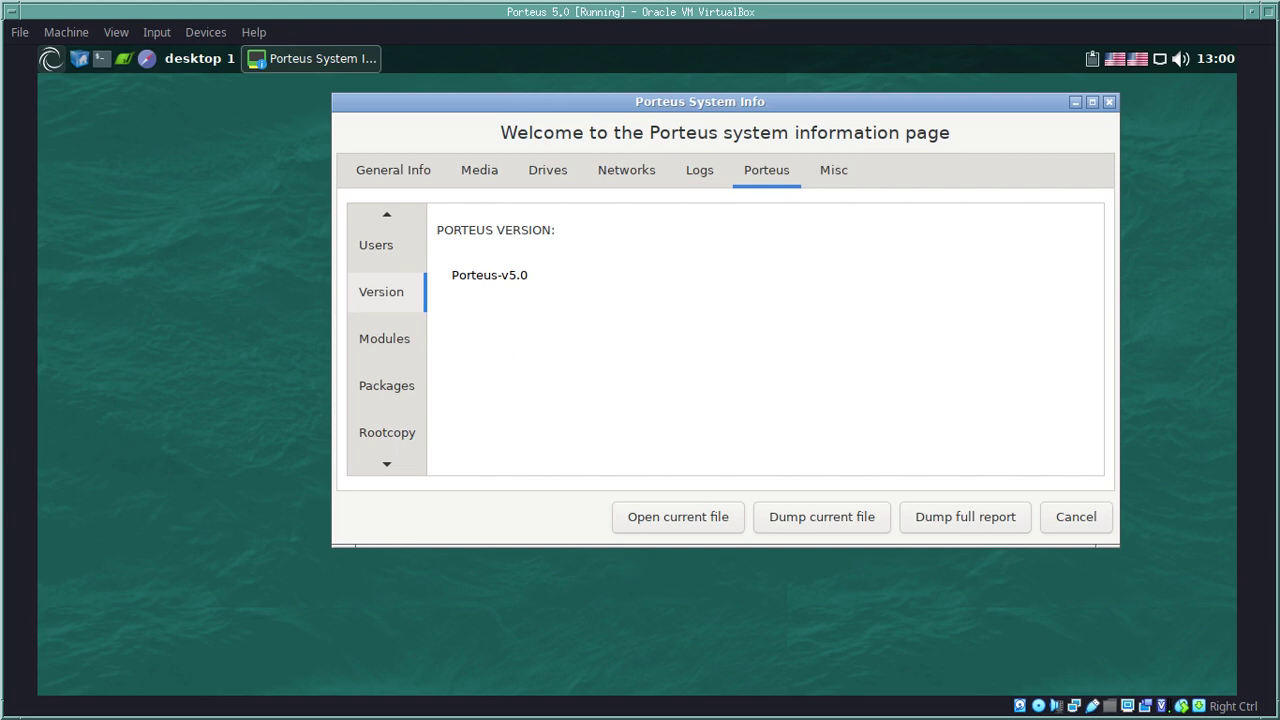
left_click_drag(530, 275, 450, 275)
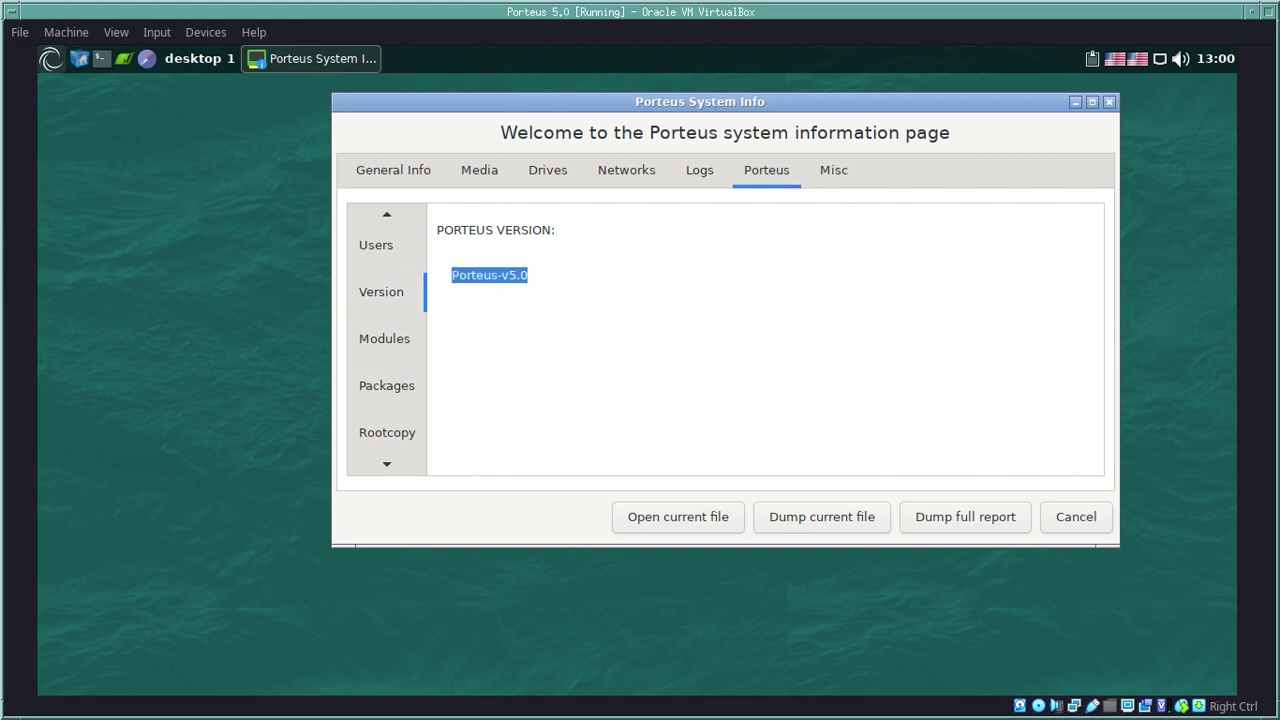
left_click(384, 338)
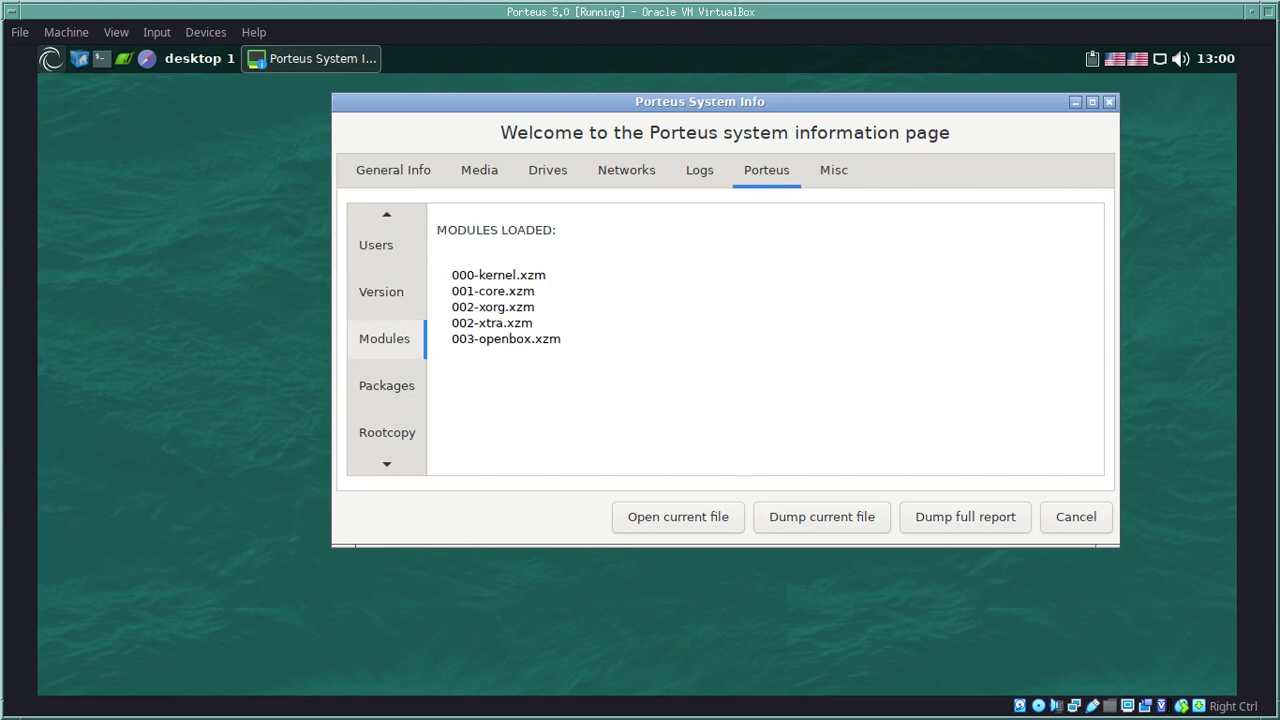
left_click(386, 385)
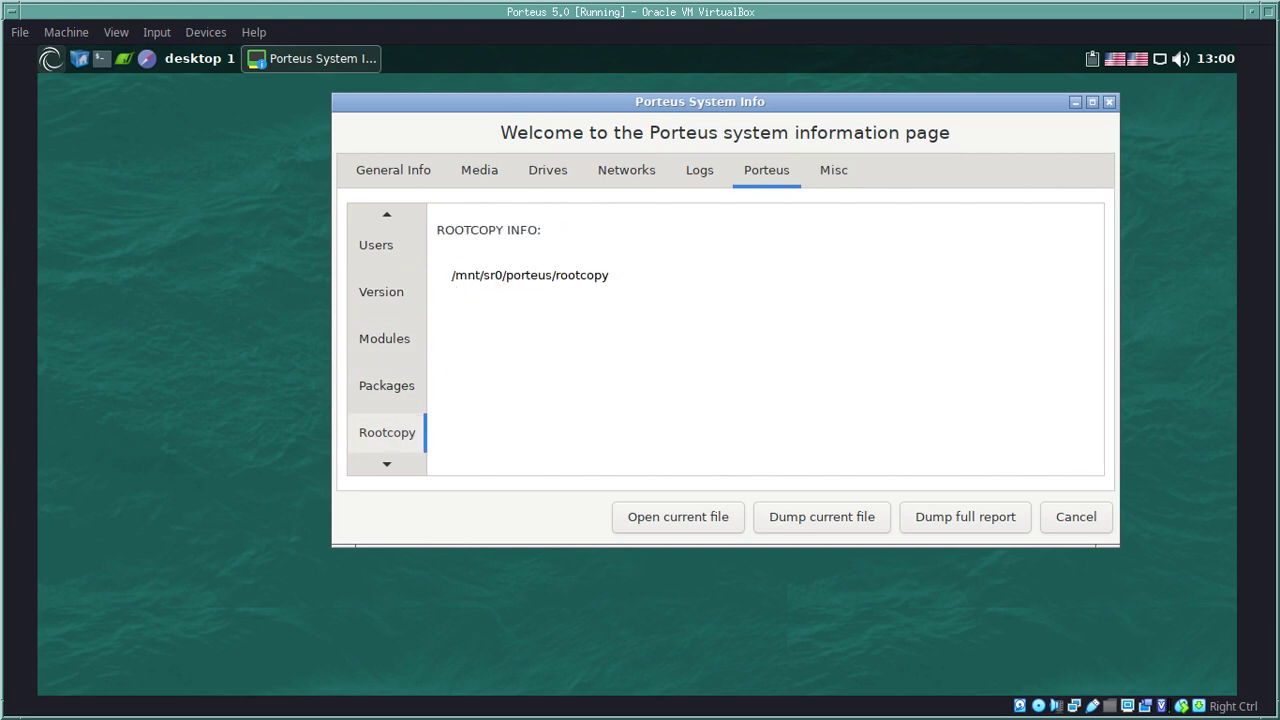
Step: View the Misc hardware listing and close Porteus System Info
left_click(834, 170)
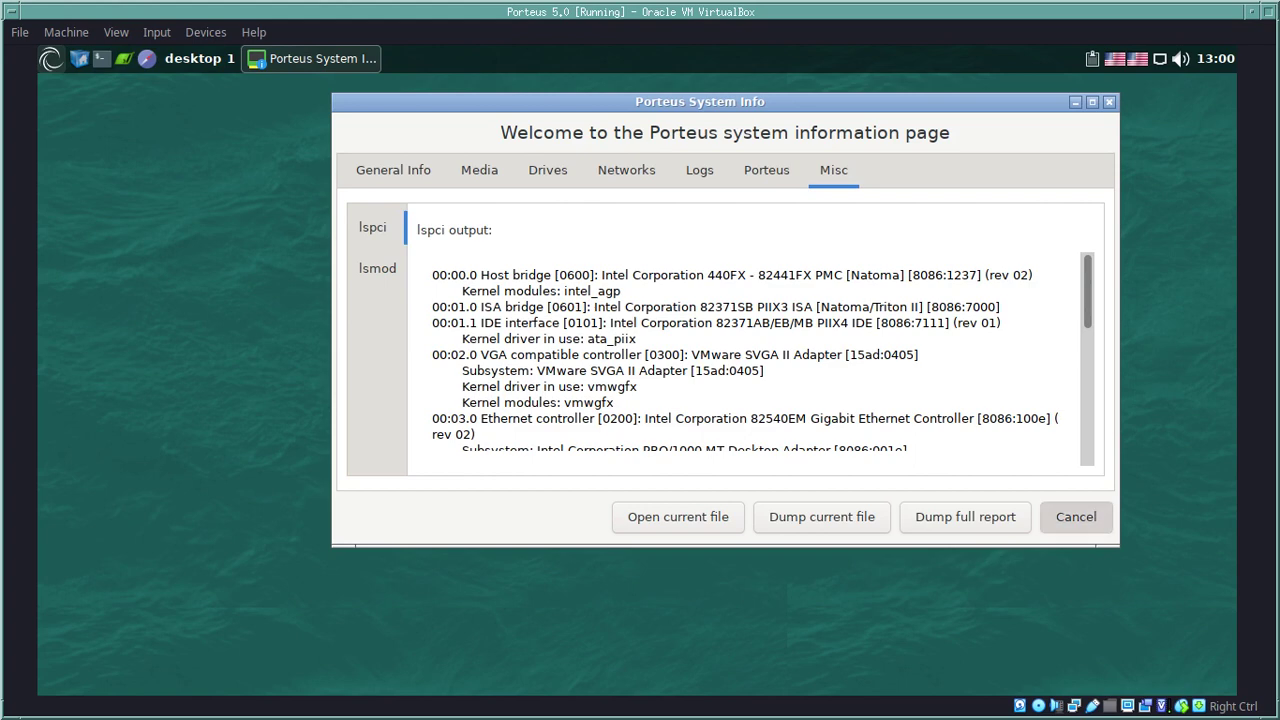
left_click(1076, 516)
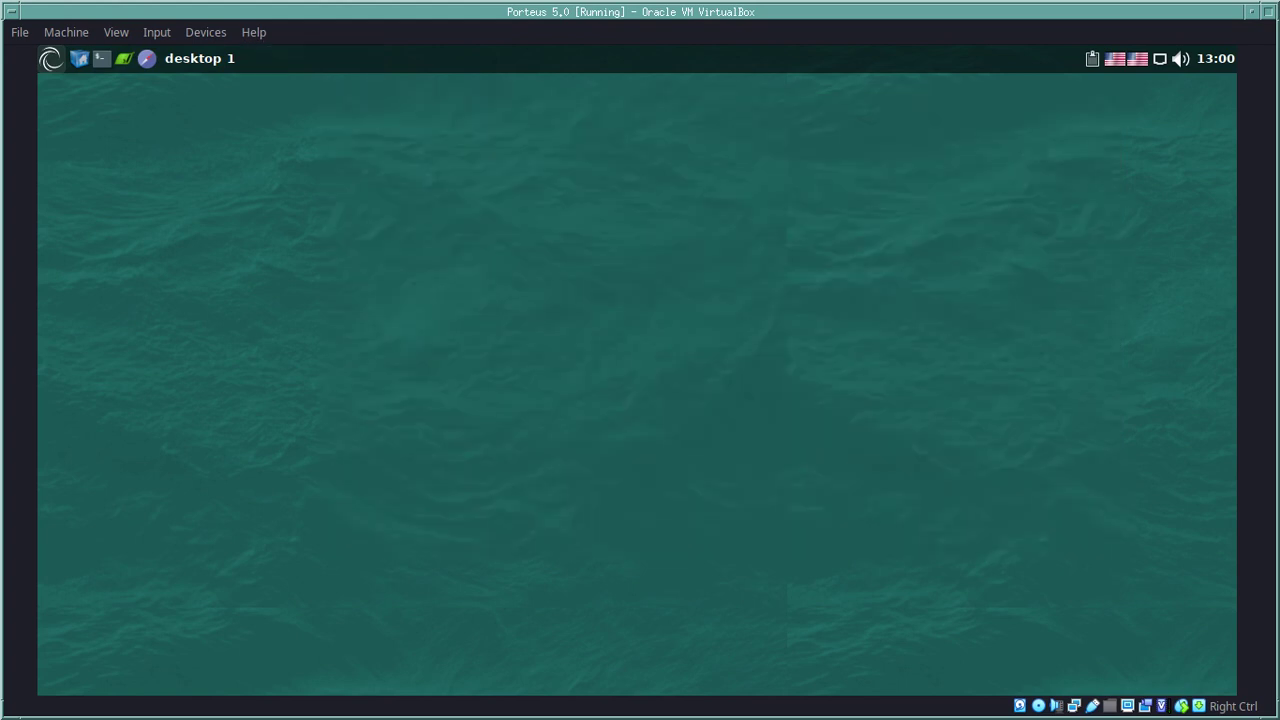
left_click(50, 58)
Step: Browse the desktop context menu's submenus, then dismiss them
mouse_move(100, 328)
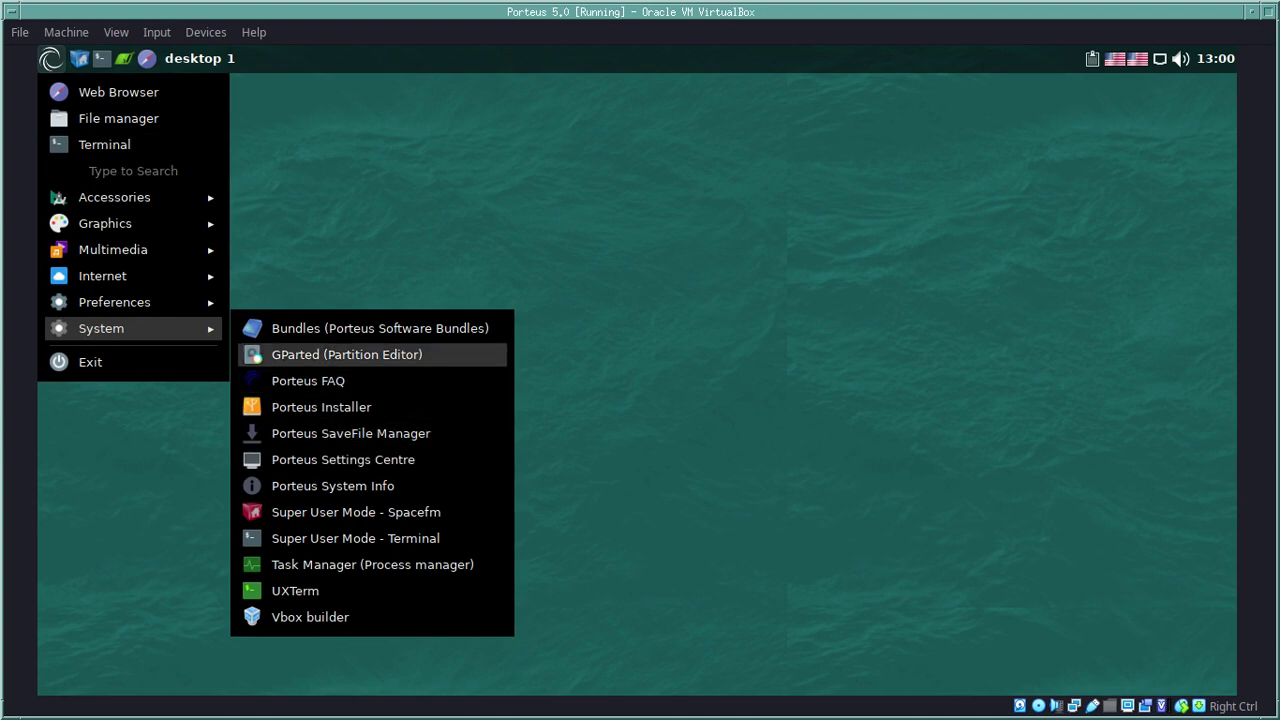
right_click(504, 152)
mouse_move(550, 237)
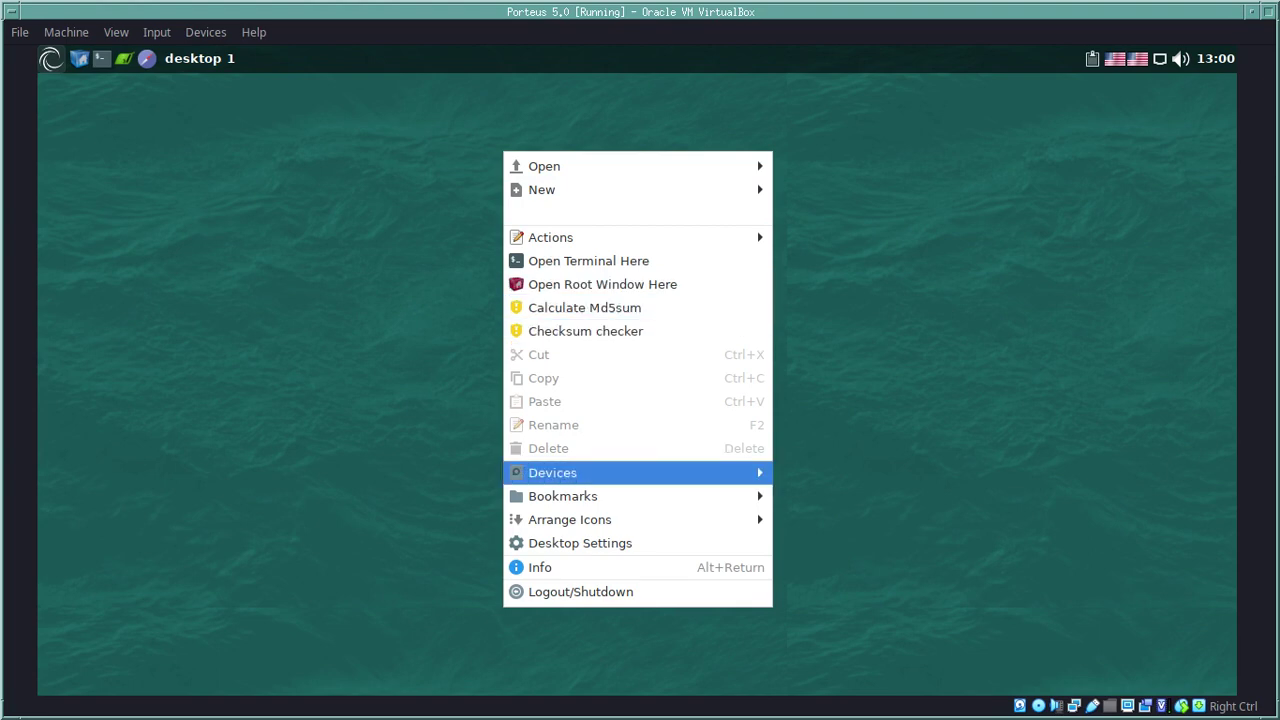
mouse_move(580, 472)
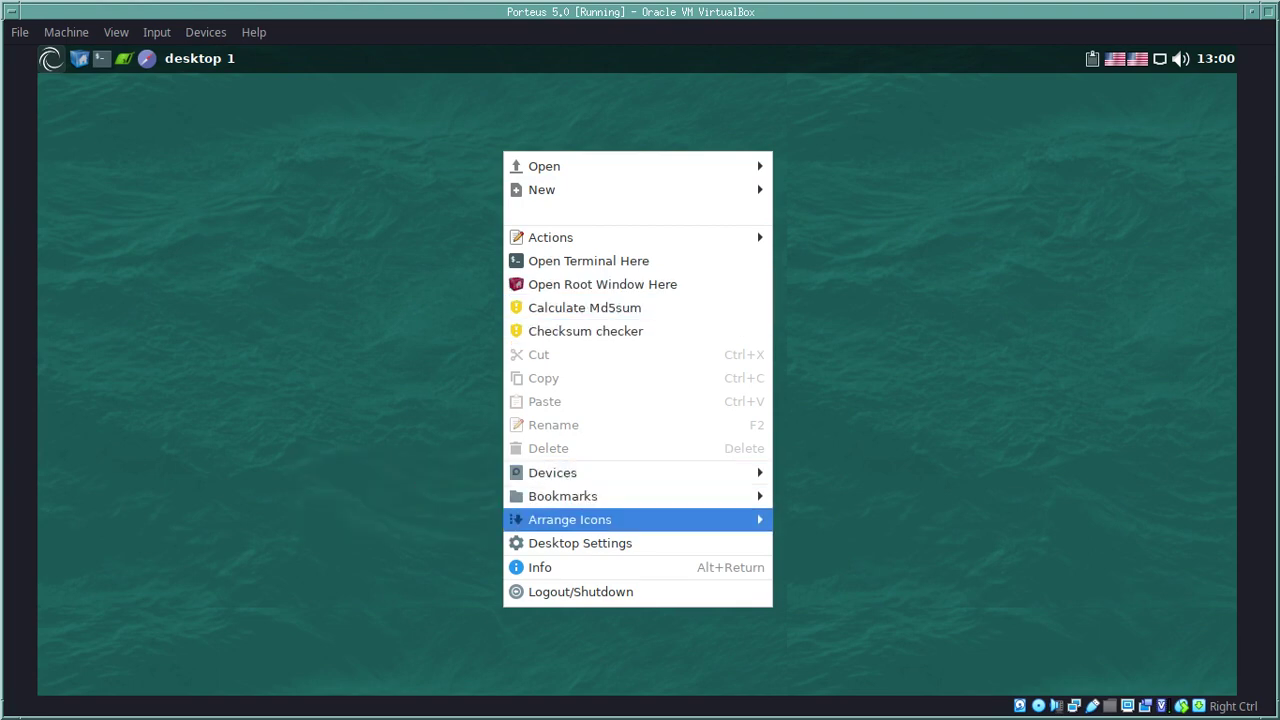
mouse_move(570, 519)
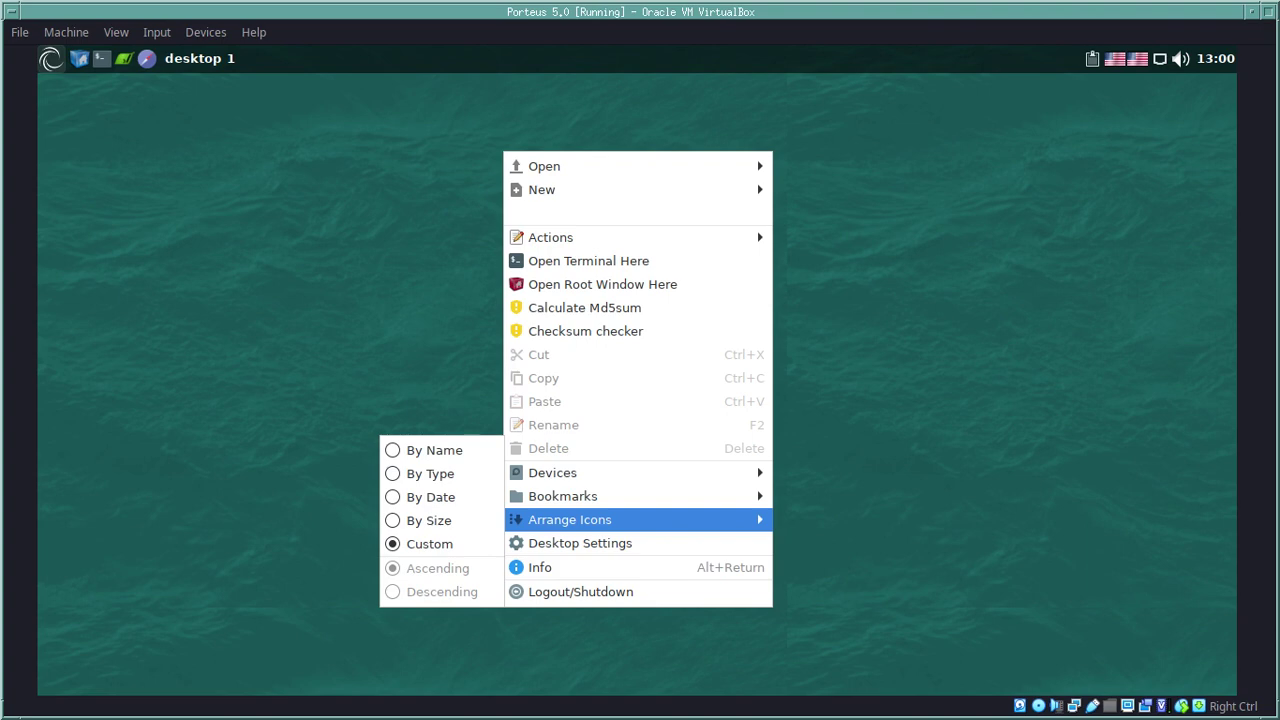
right_click(612, 519)
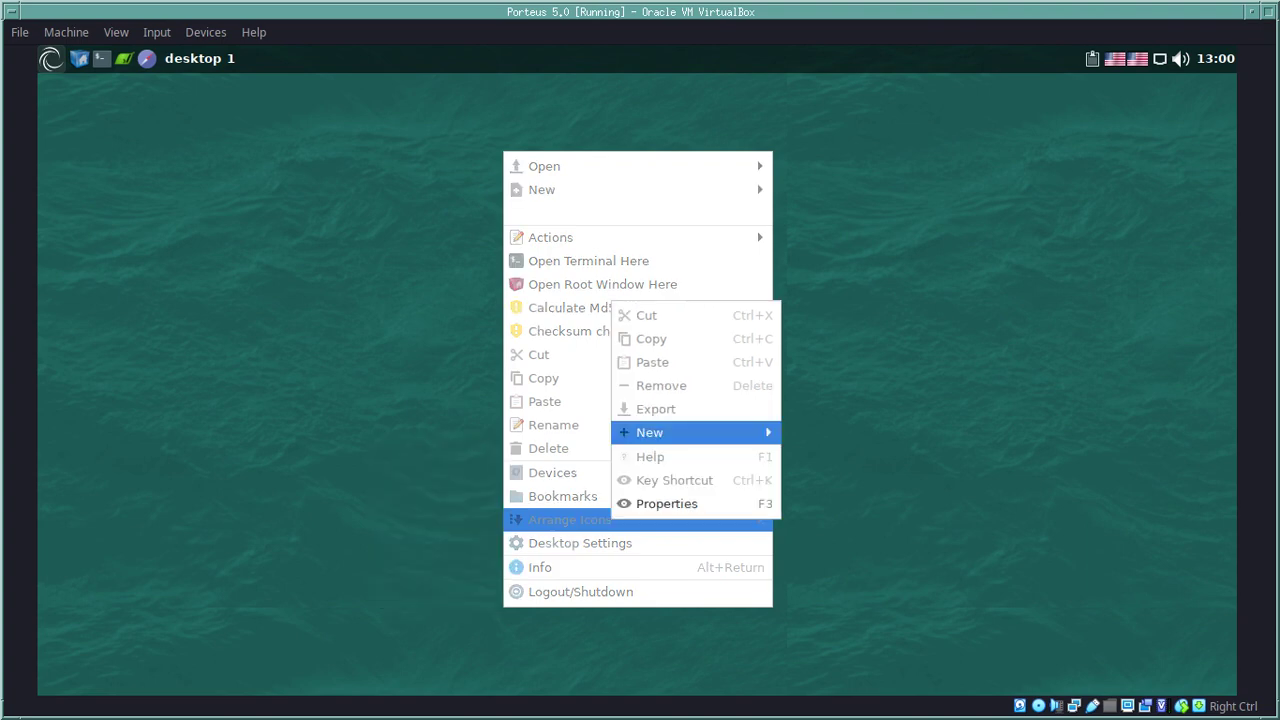
mouse_move(650, 432)
key("Escape")
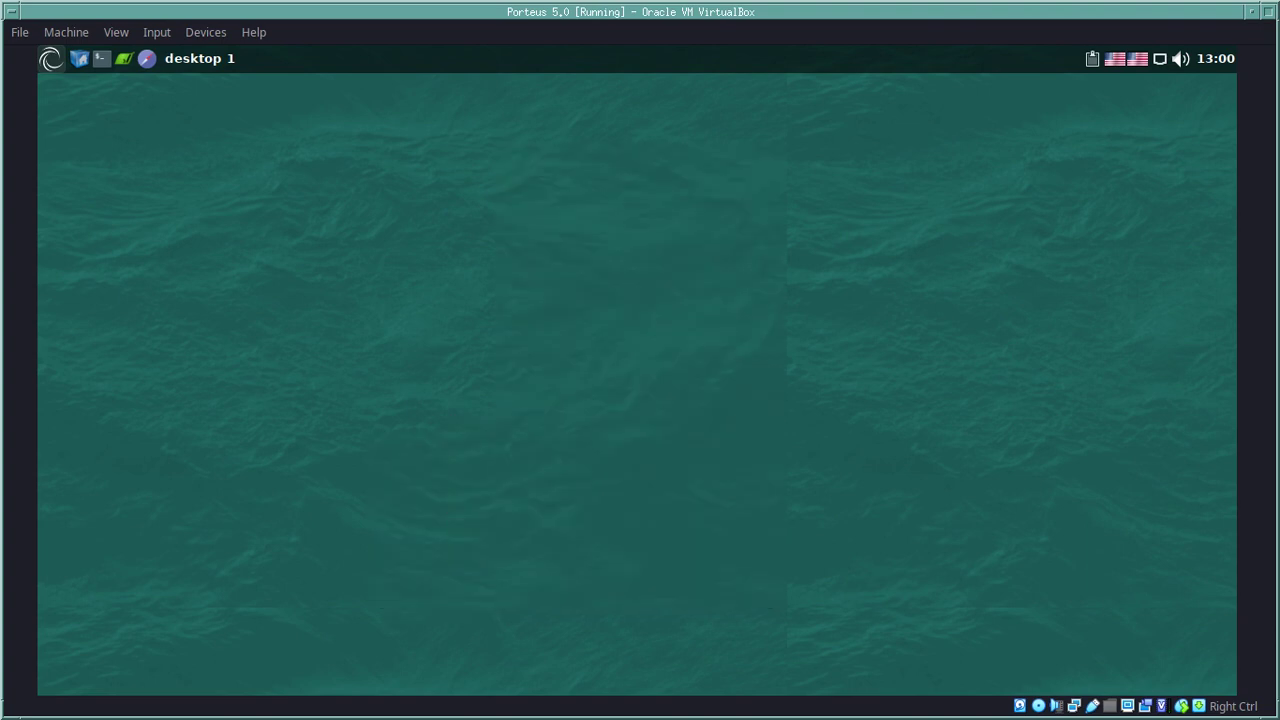
Step: Show the Desktop folder's properties (40 B, 1 folder), close them, and reopen the desktop menu
right_click(396, 532)
key("Down")
key("Down")
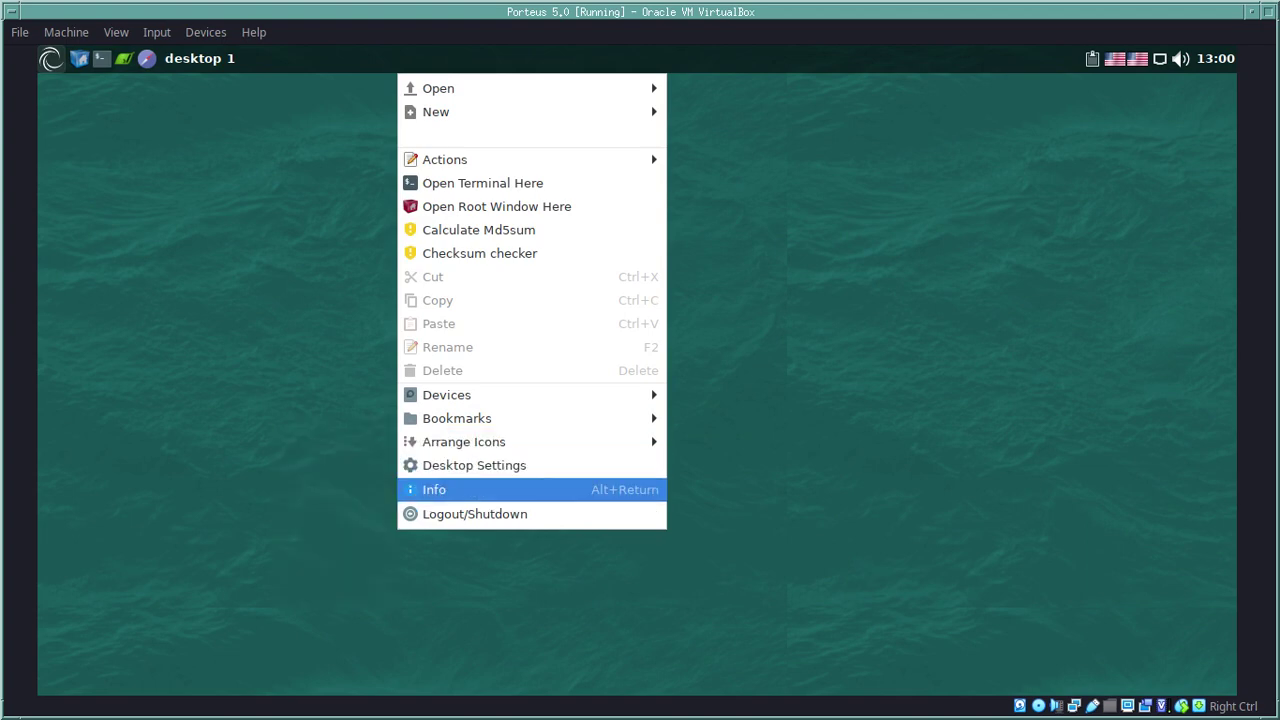
key("Return")
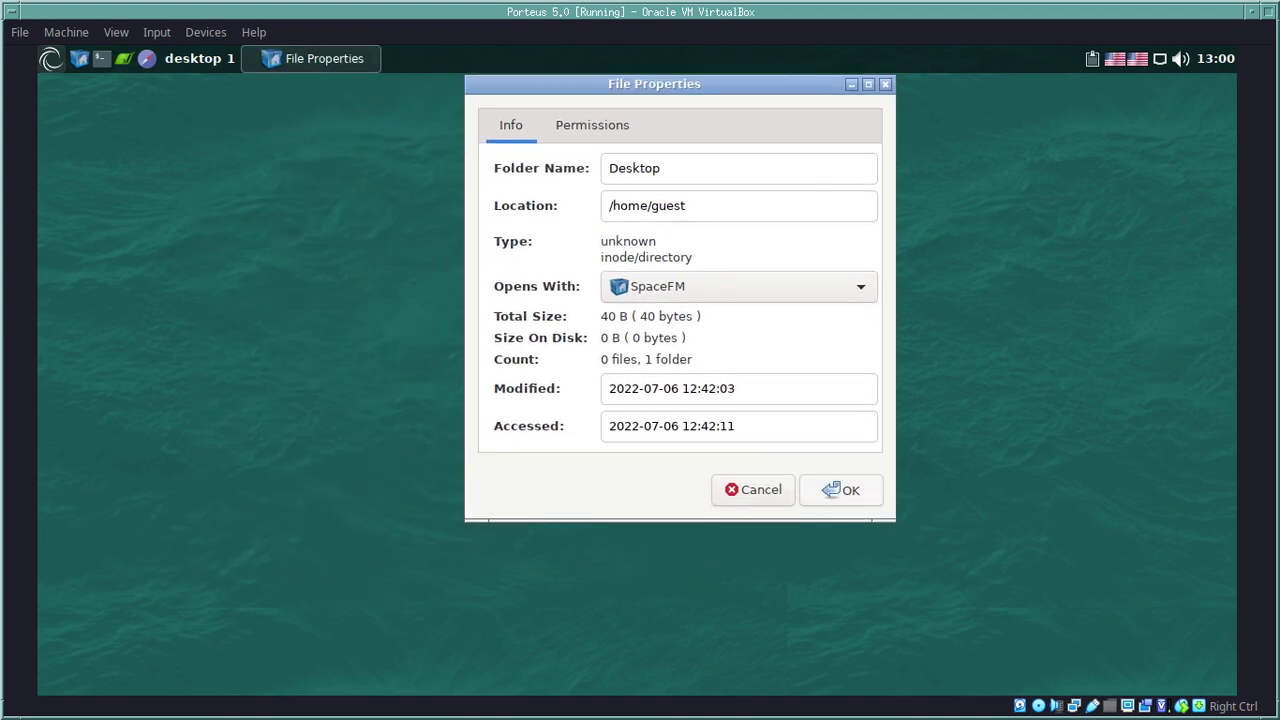
key("Escape")
key("Menu")
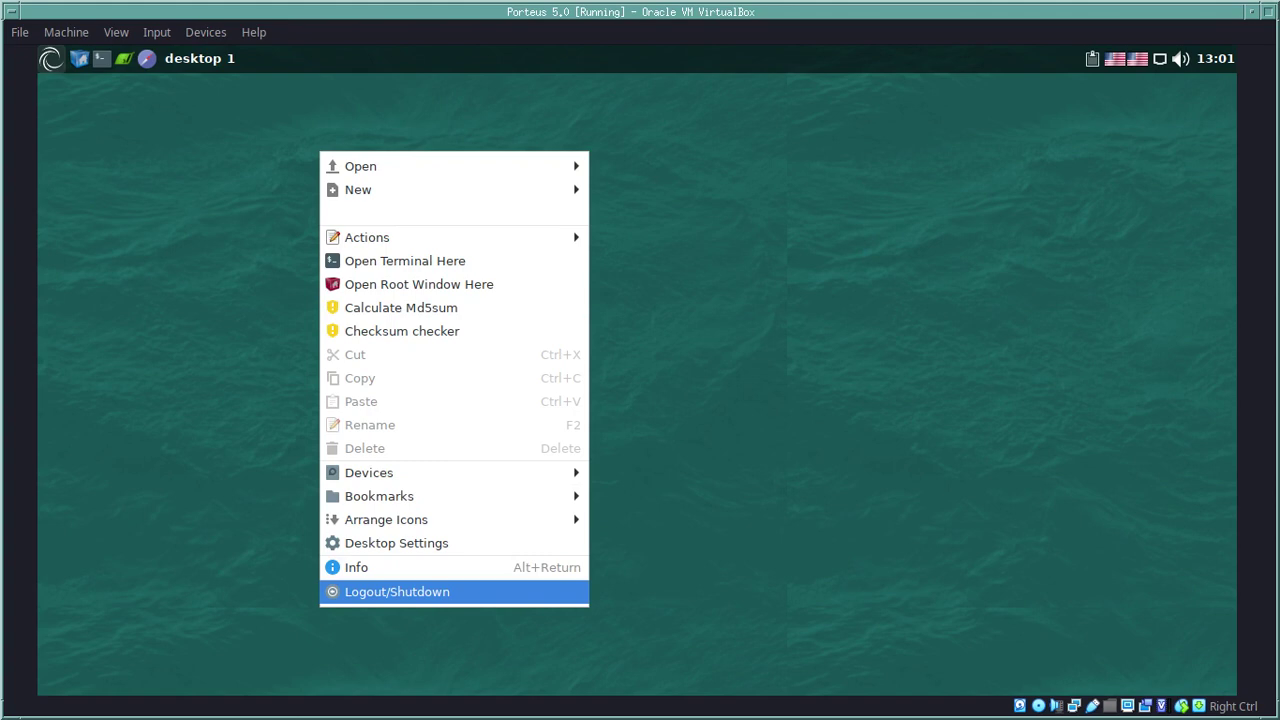
Step: Choose Logout/Shutdown from the desktop menu and shut the machine down
key("Return")
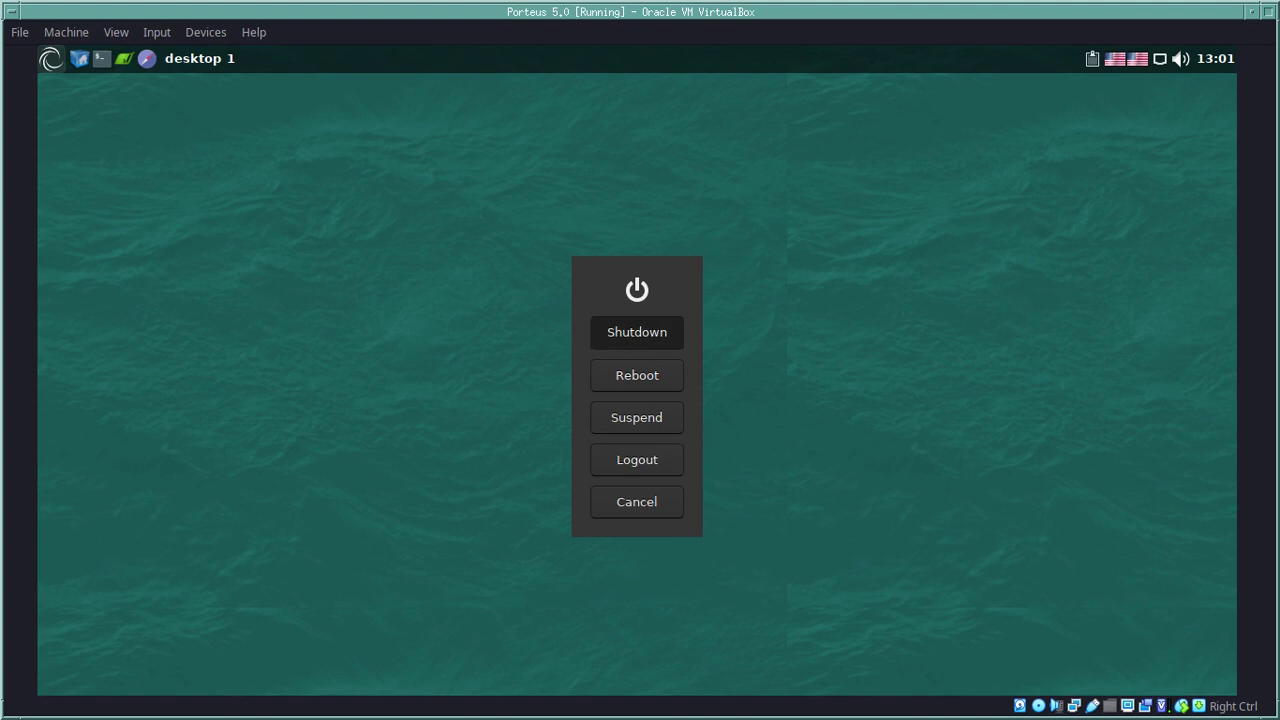
key("Return")
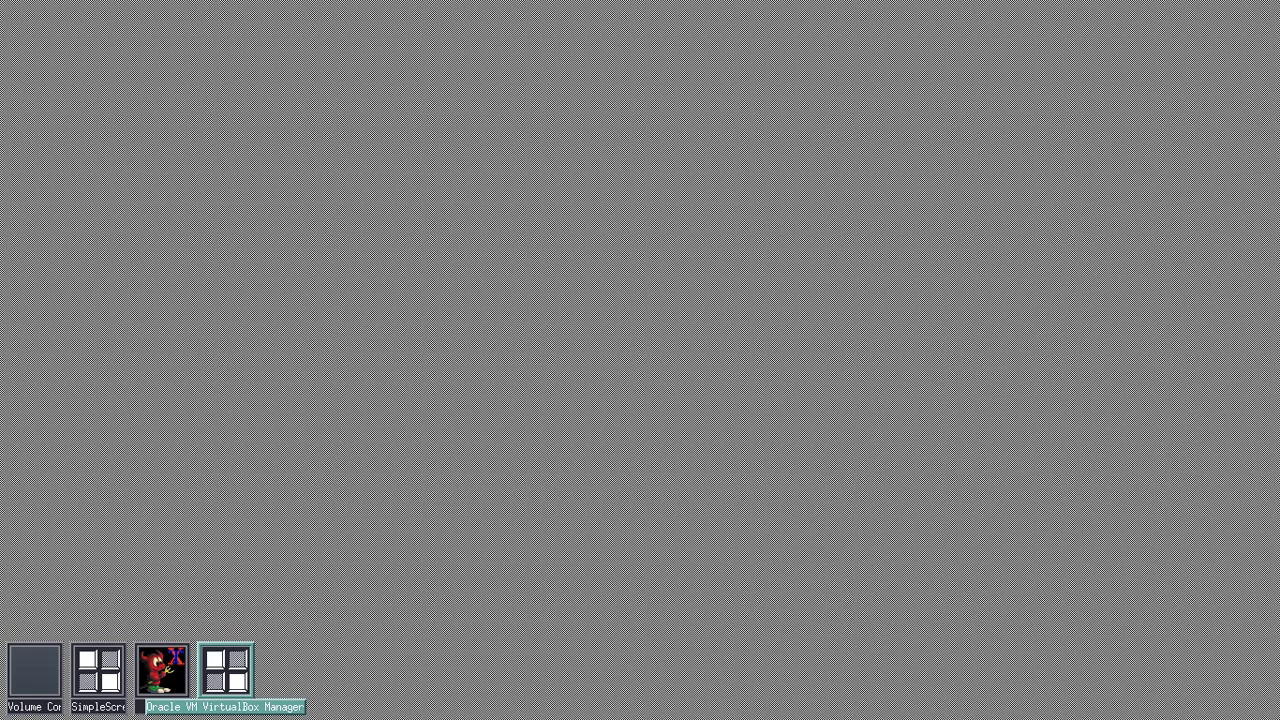
Step: Restore VirtualBox Manager, exit it via File > Exit, then restore the minimized SimpleScreenRecorder window
key("alt+space")
key("Return")
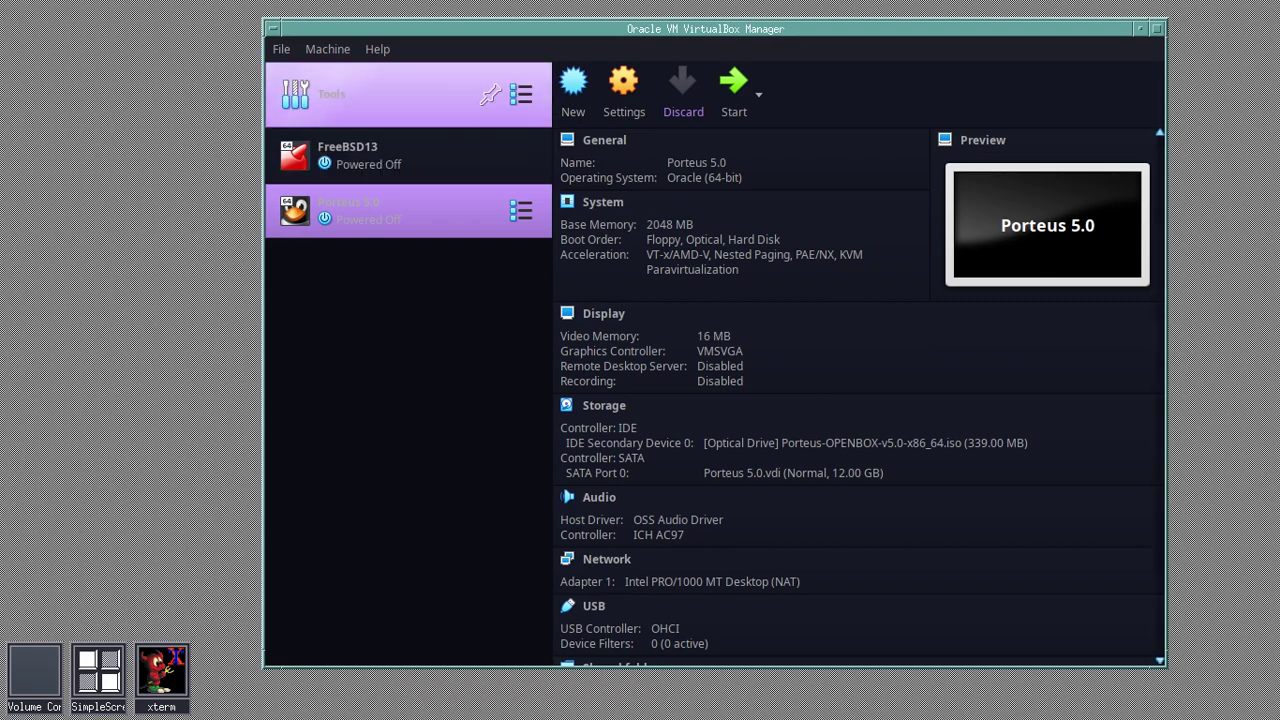
key("alt+f")
key("Down")
key("Down")
key("Down")
key("Down")
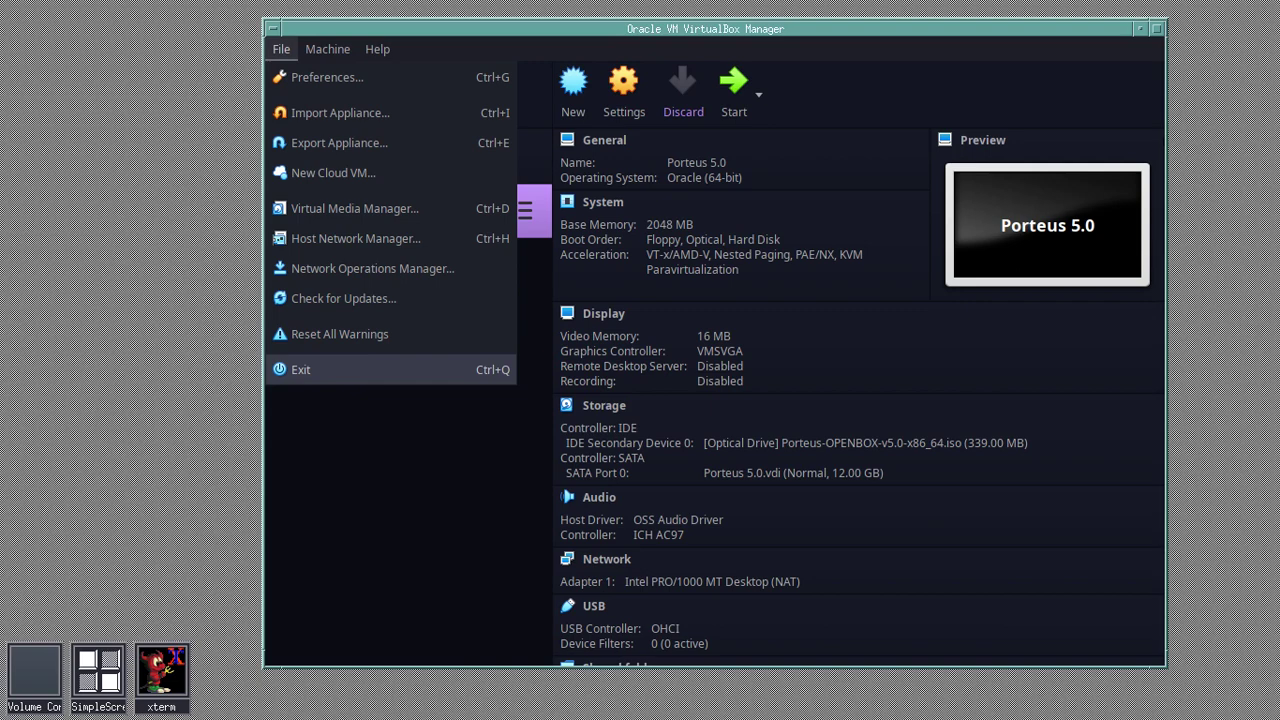
key("Return")
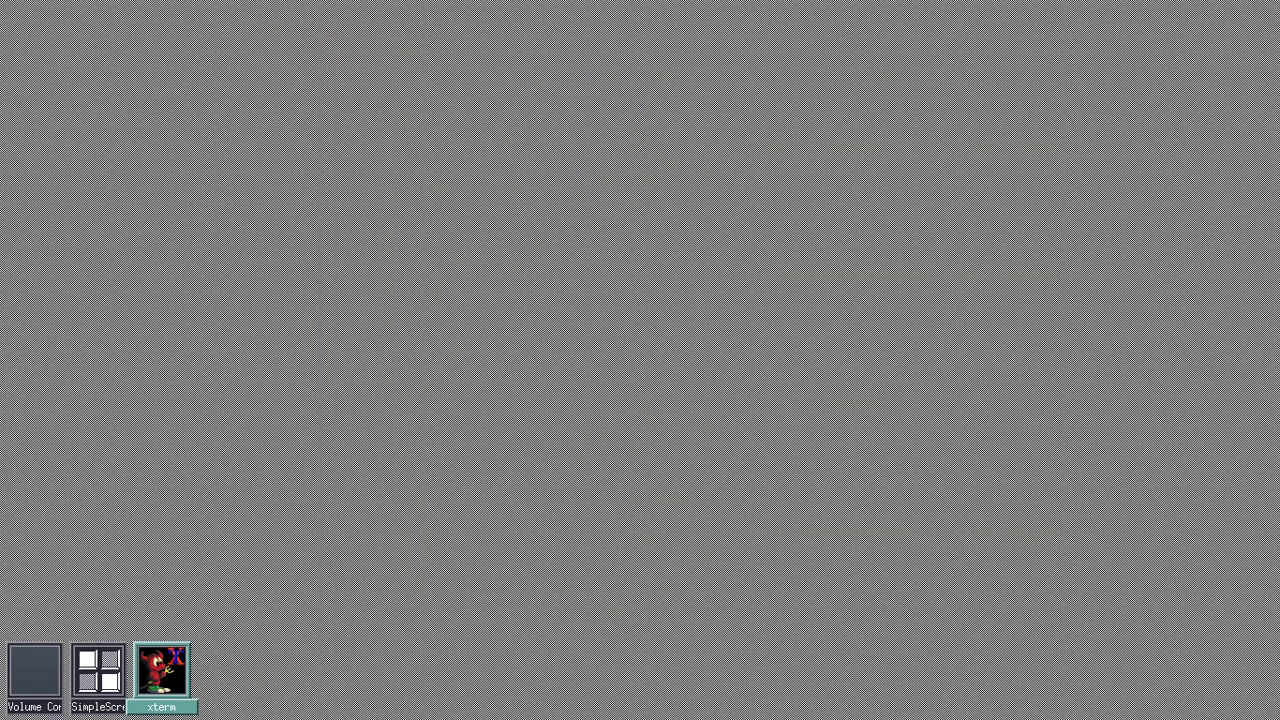
left_click(98, 670)
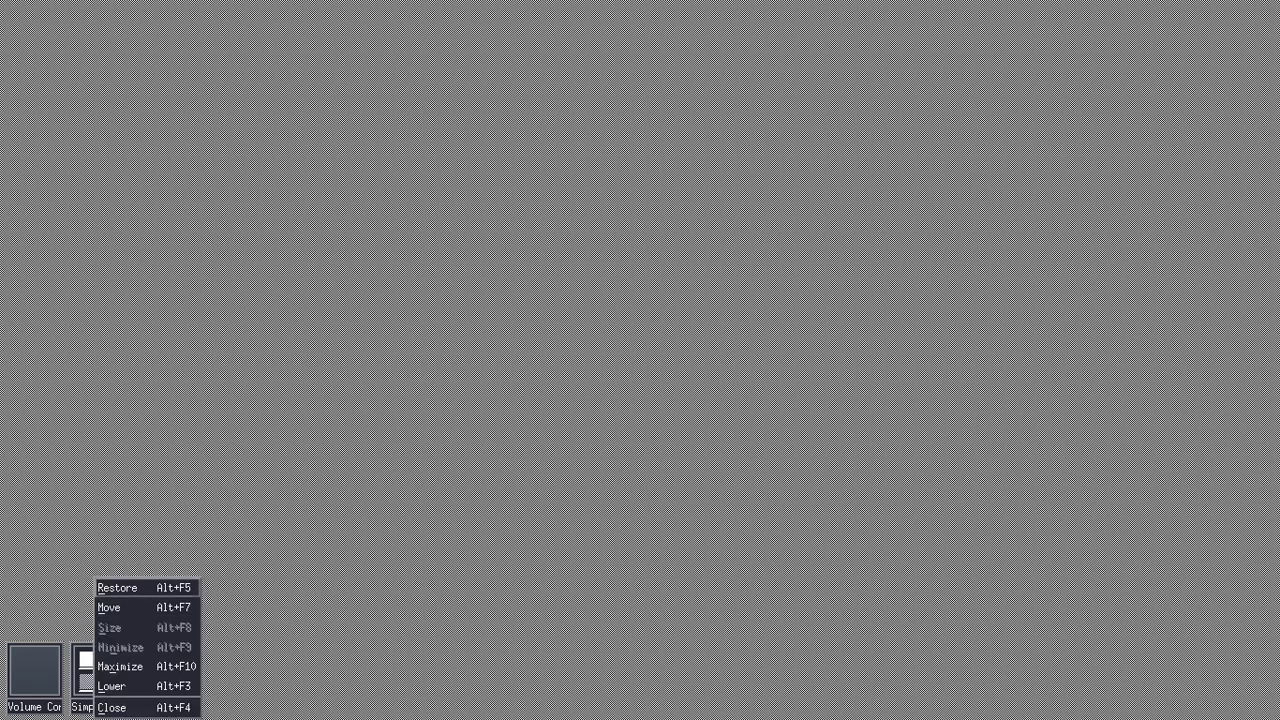
key("Return")
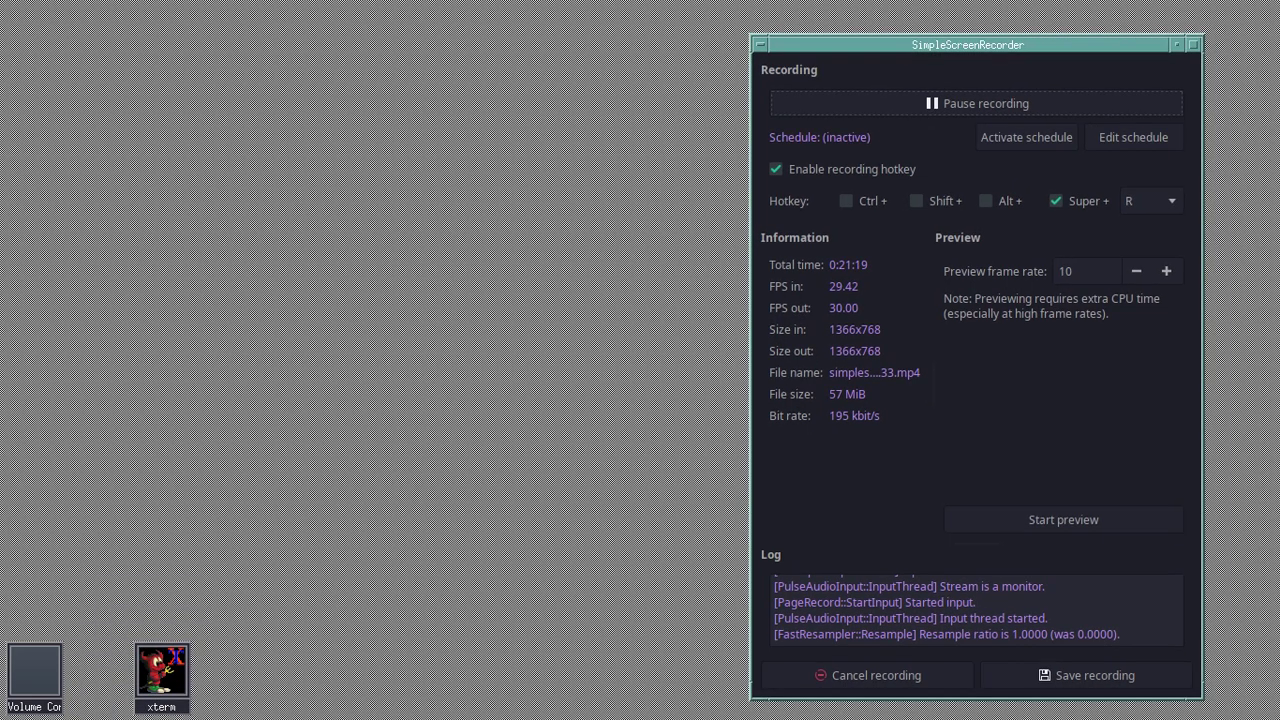